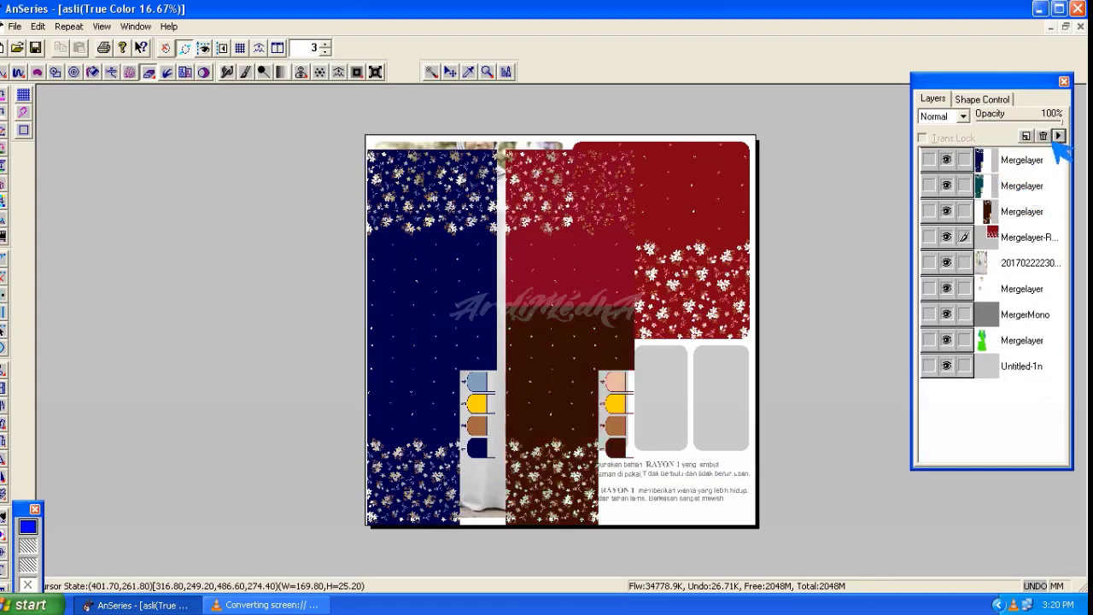
Step: Delete the red pattern layer without saving it, and hide the navy and teal pattern layers
drag(1009, 235, 1046, 137)
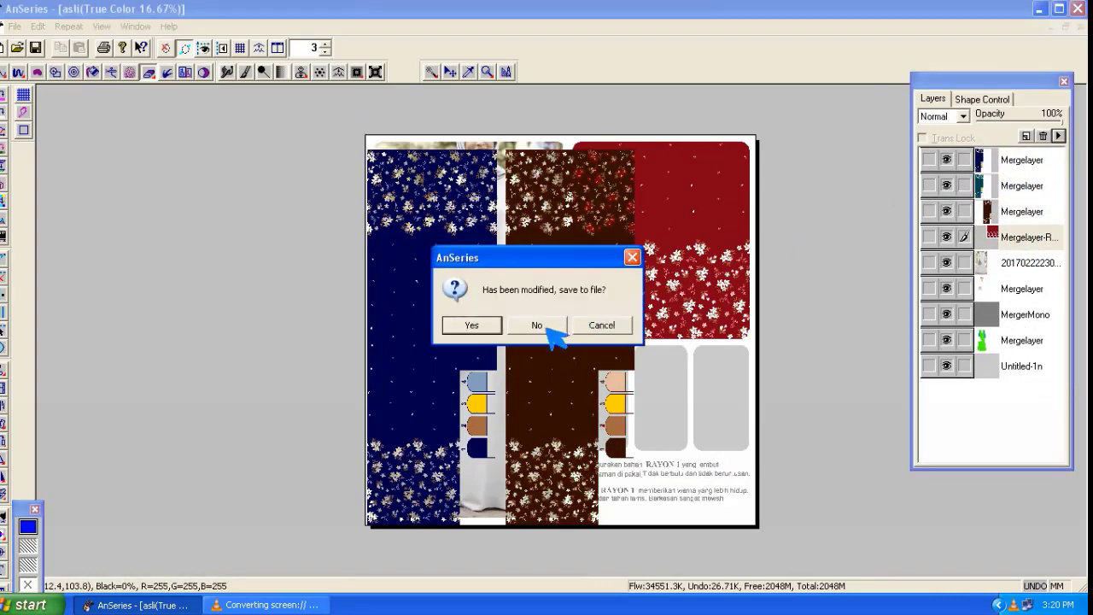
click(542, 325)
click(950, 161)
click(950, 186)
Step: Move the brown floral pattern so its border covers the first of the three small placeholder boxes
click(1010, 214)
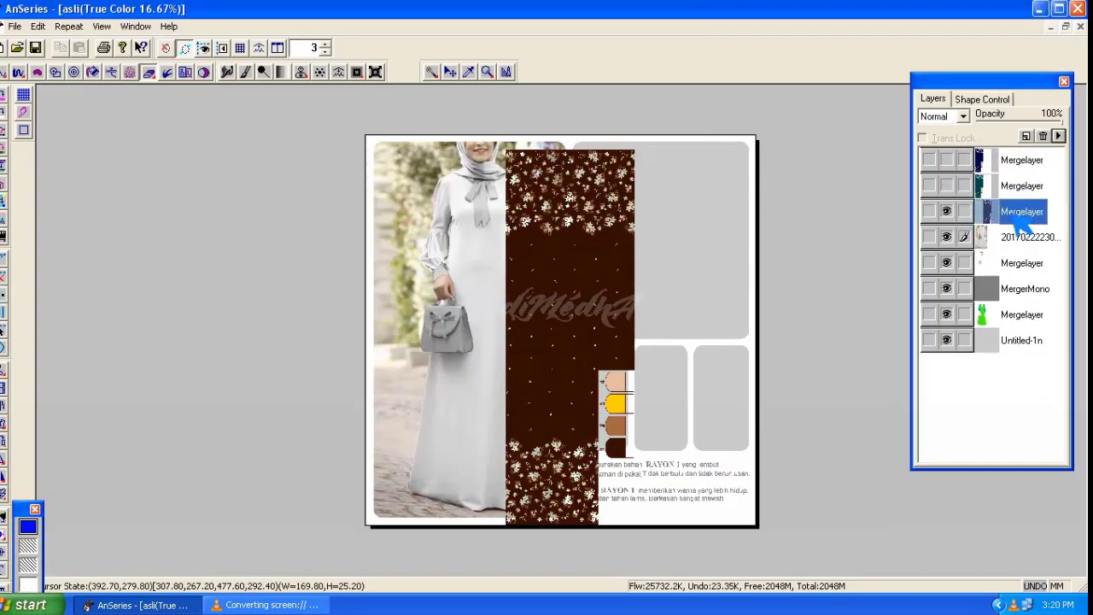
click(450, 74)
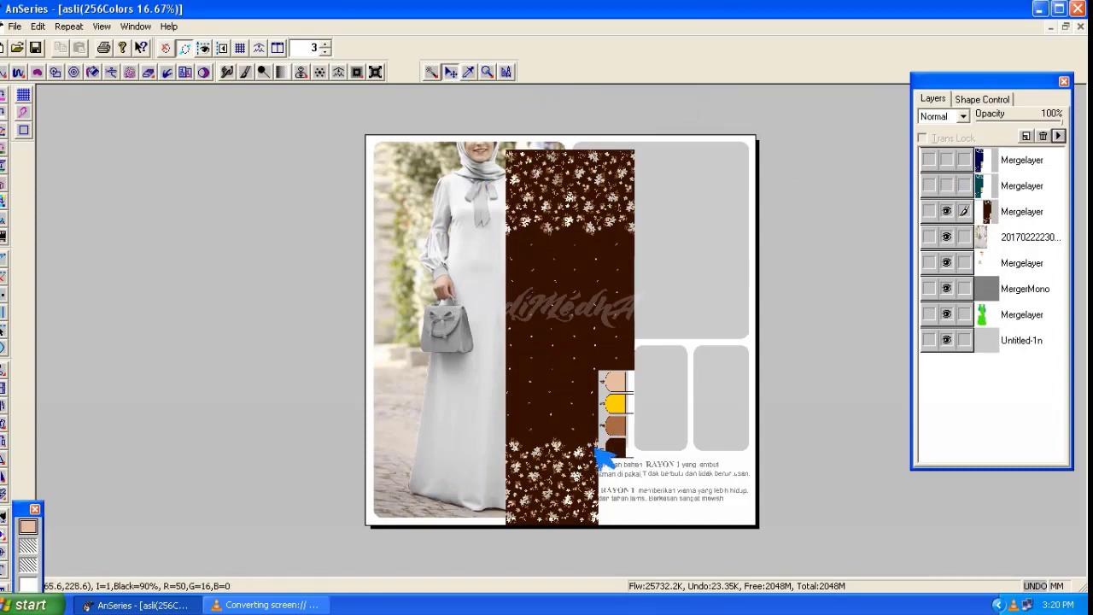
drag(603, 454, 639, 410)
Step: Show the teal pattern layer instead of the brown one and move its floral border over the middle small placeholder box
click(946, 186)
click(946, 211)
click(994, 185)
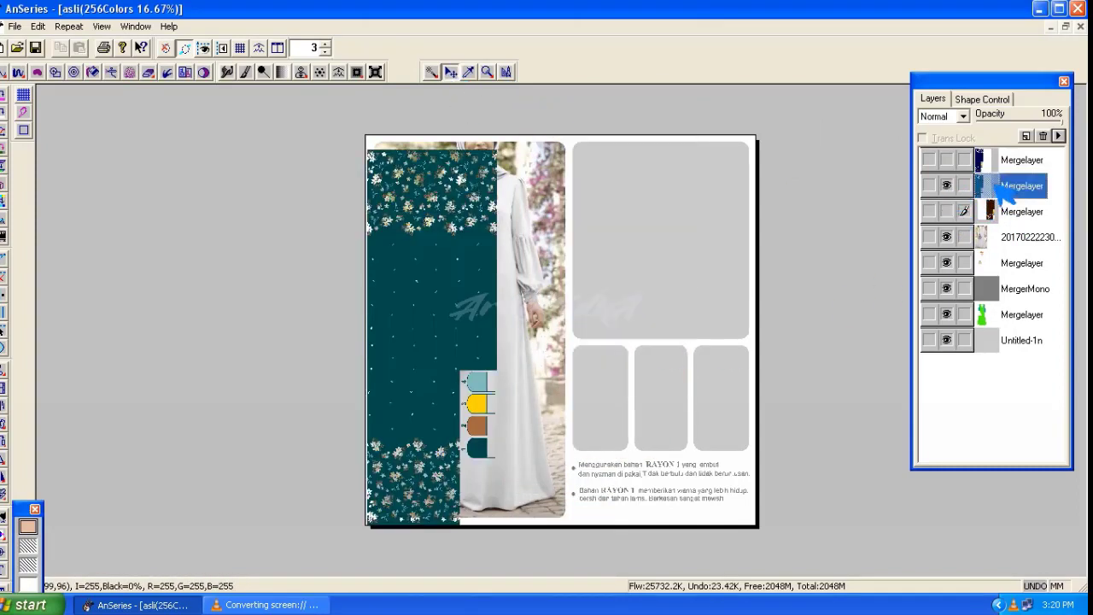
drag(435, 454, 677, 386)
Step: Show the navy pattern layer instead of the teal one and move its floral border over the third small placeholder box
click(991, 159)
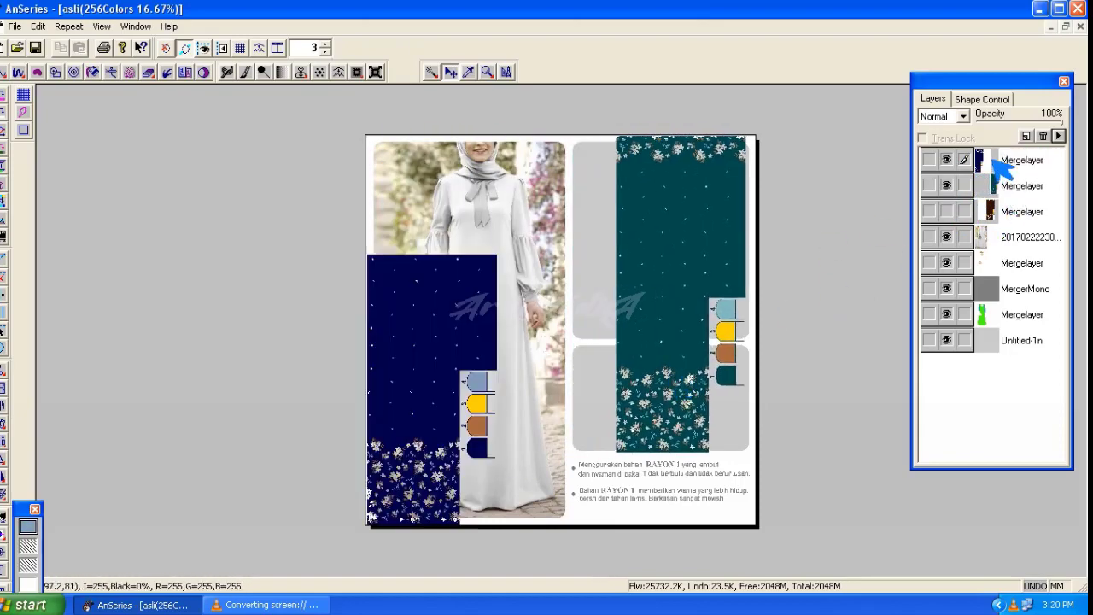
click(947, 185)
drag(456, 457, 763, 395)
Step: Magic-wand the third small placeholder box on the Untitled-1n layer and erase the navy pattern outside that shape
click(999, 295)
click(996, 342)
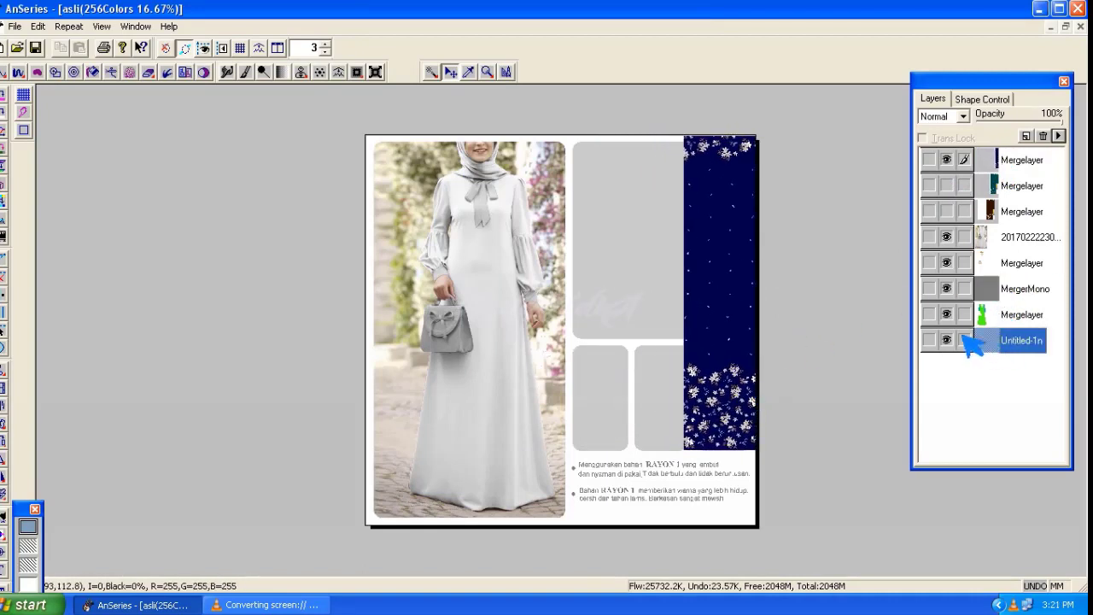
click(432, 71)
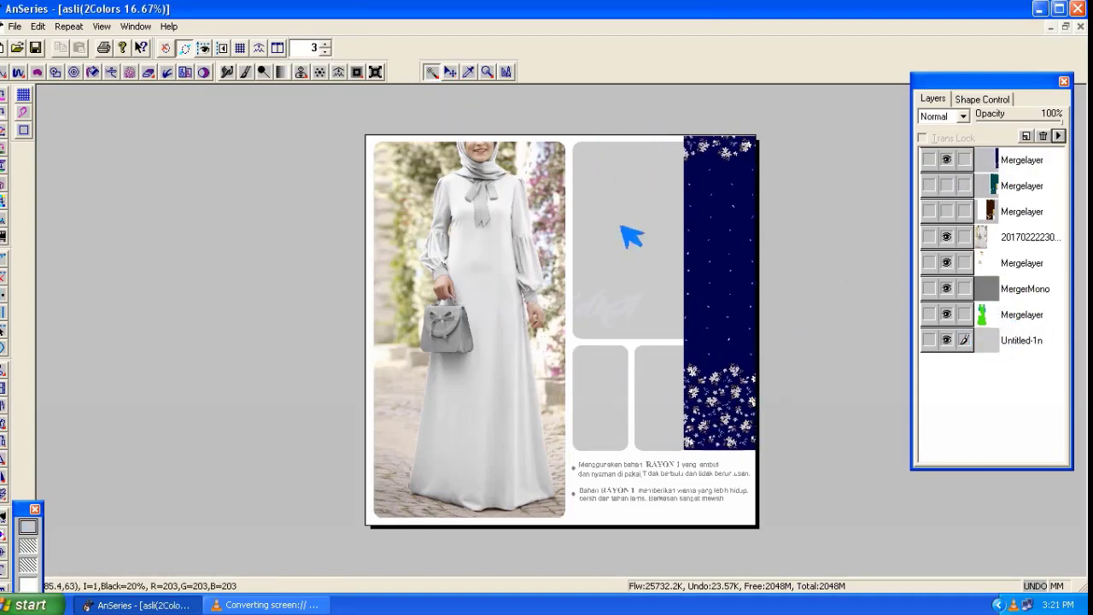
click(1021, 163)
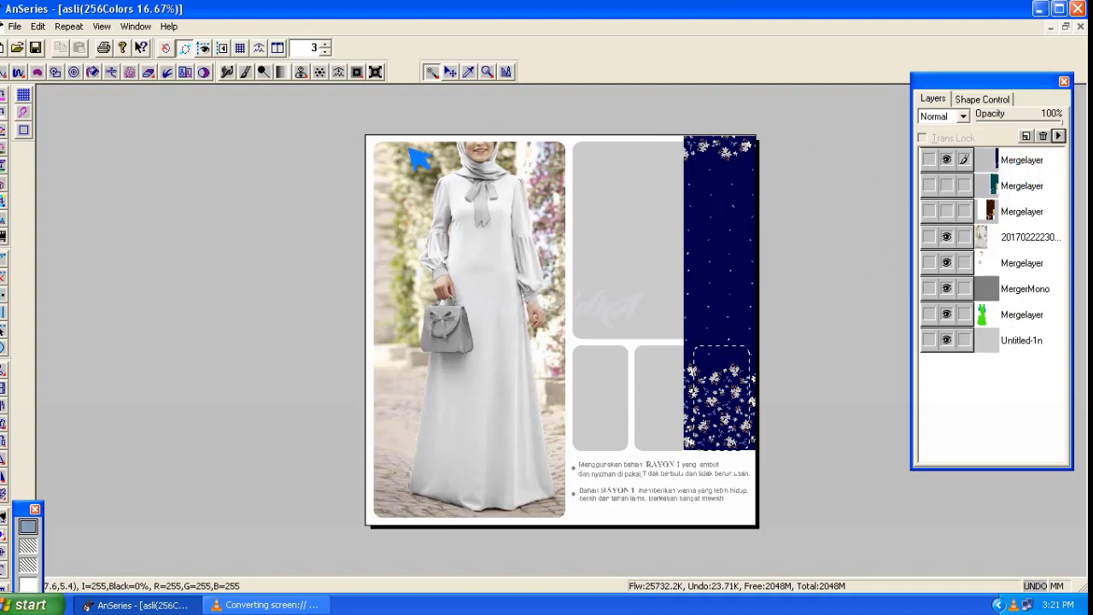
click(149, 73)
drag(571, 125, 686, 141)
drag(738, 145, 740, 480)
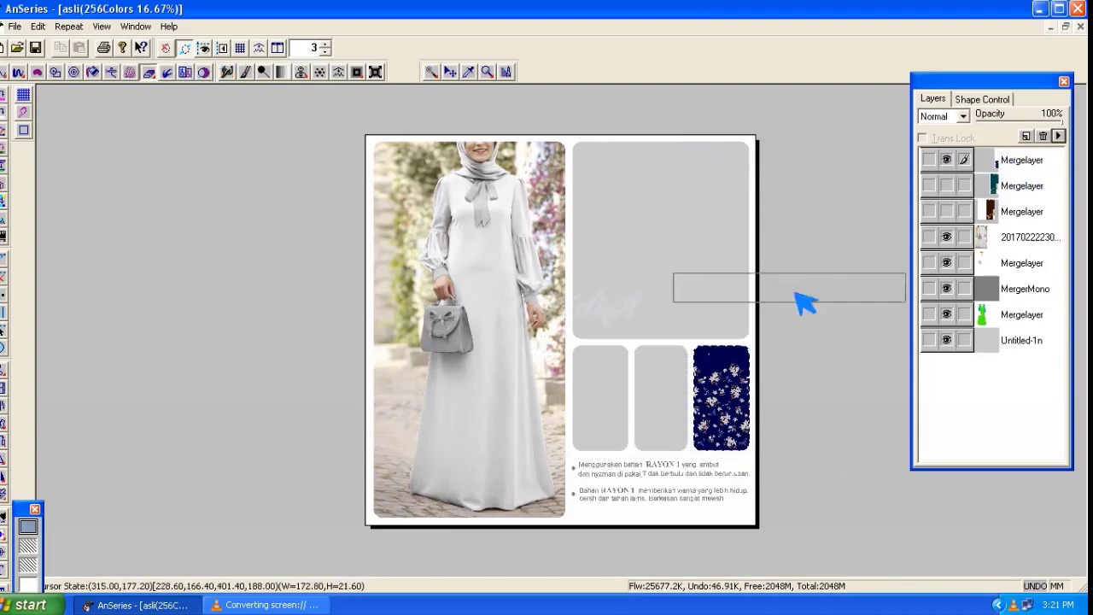
Step: Magic-wand the middle small placeholder box on the base layer, show the teal pattern and erase everything outside that box
click(1000, 342)
click(434, 72)
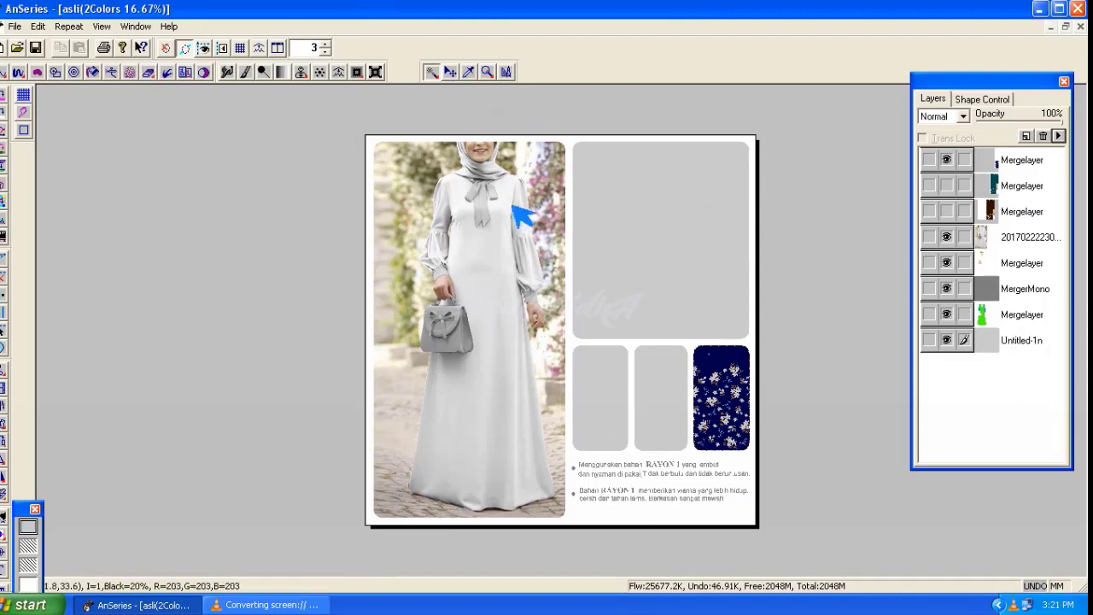
click(975, 181)
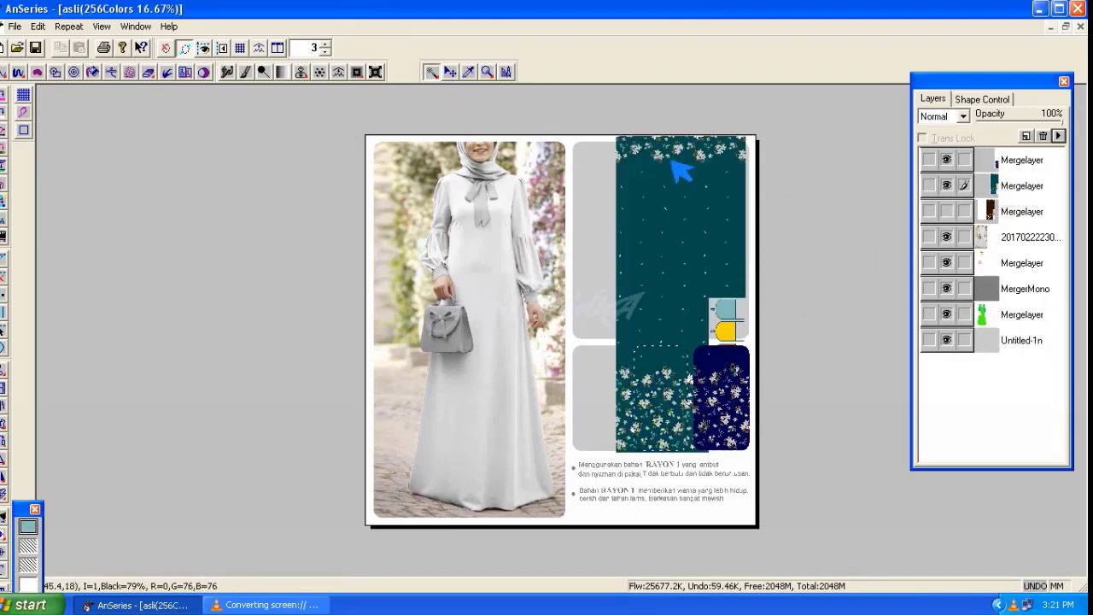
click(149, 72)
drag(692, 123, 707, 481)
Step: Magic-wand the first small placeholder box on the base layer, erase the brown pattern outside it and clear the selection
click(998, 343)
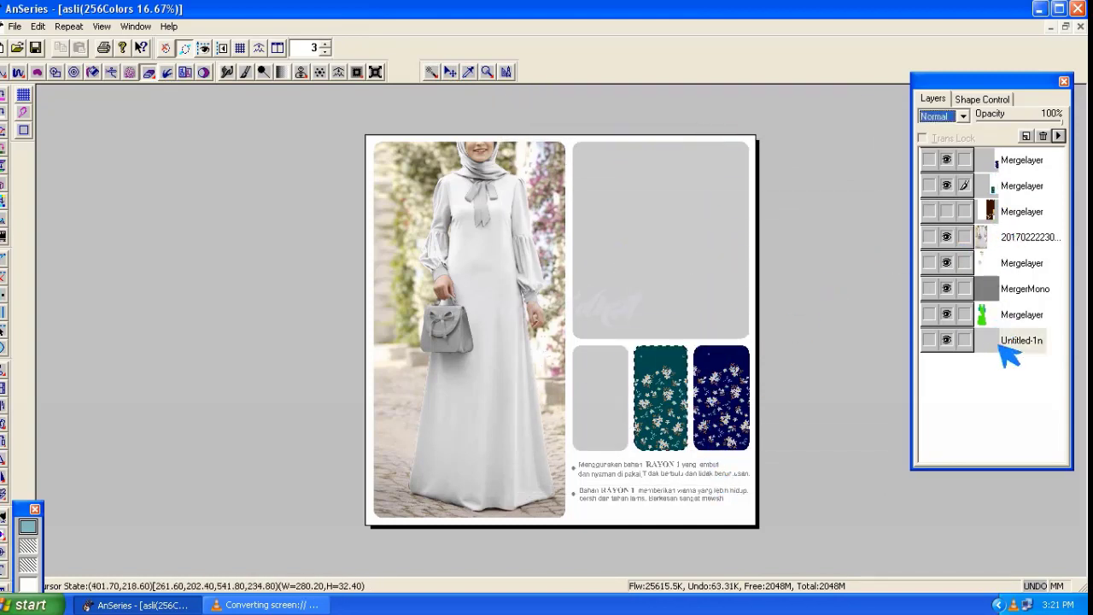
click(431, 72)
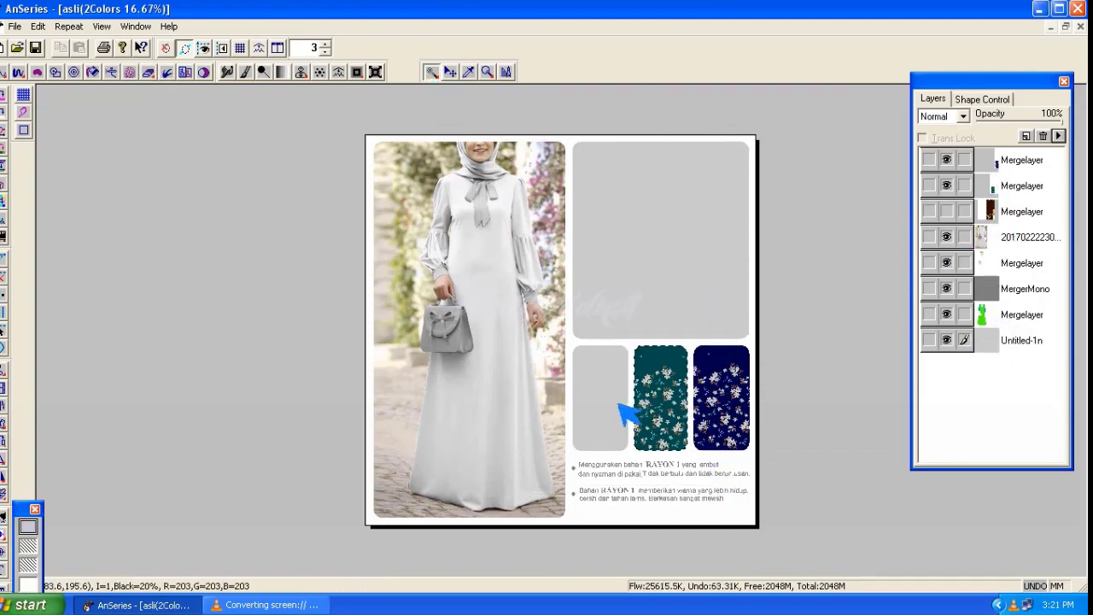
click(996, 211)
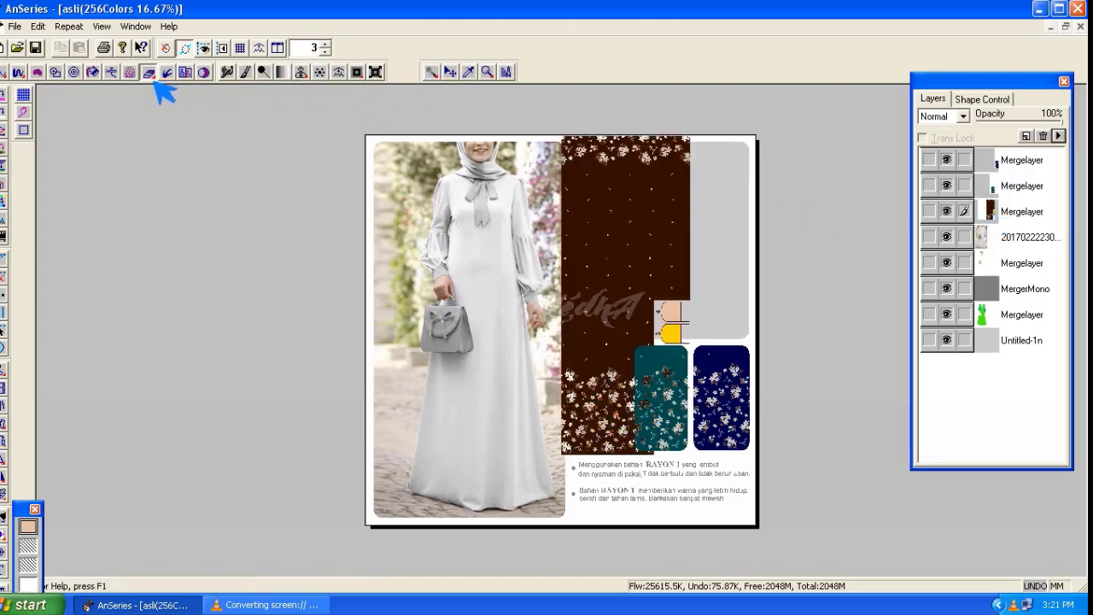
drag(608, 122, 618, 478)
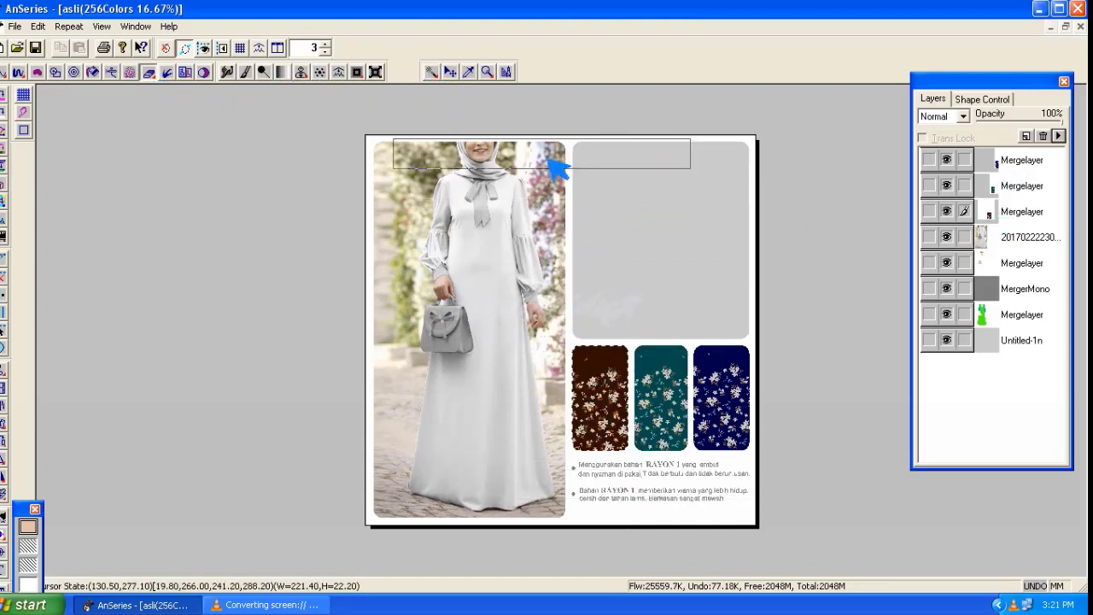
key(ctrl+d)
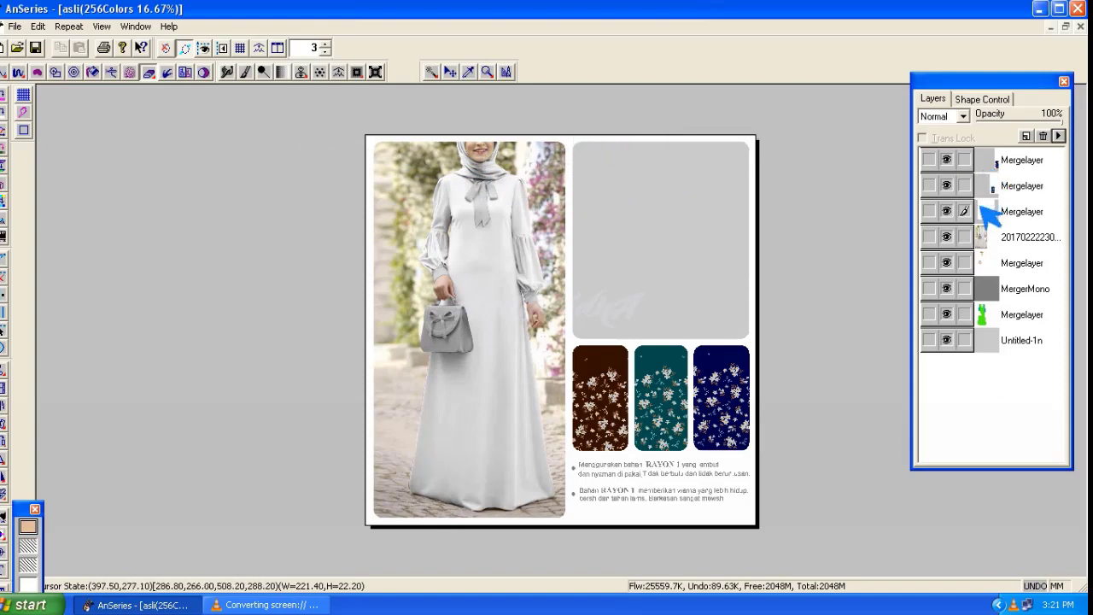
Step: Add a new TrueColor image layer of 200 by 280 mm at resolution 254
click(1027, 136)
click(577, 294)
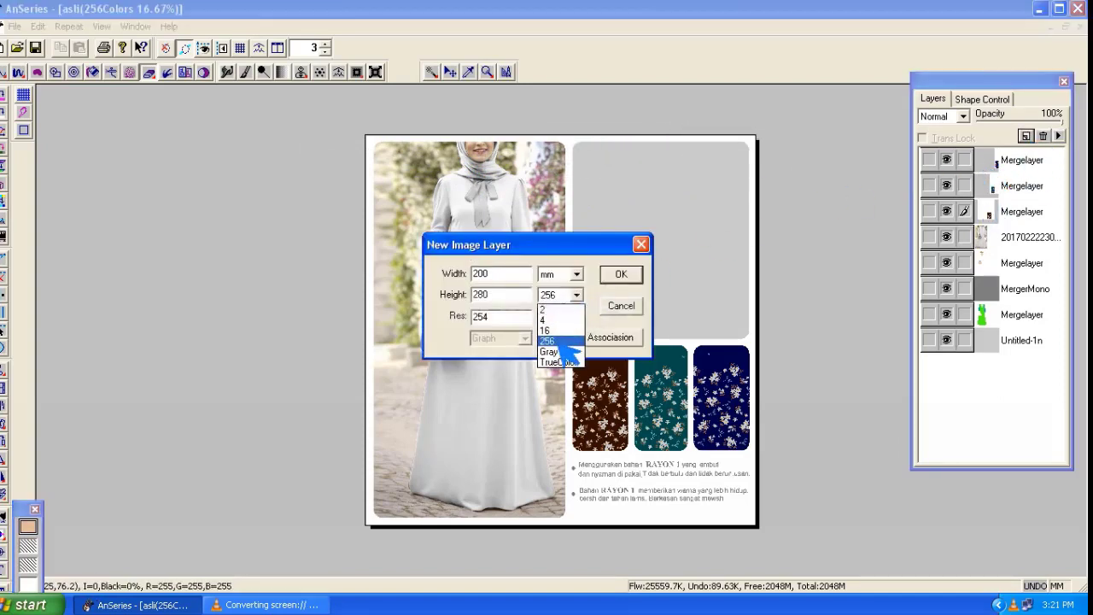
click(556, 363)
click(621, 274)
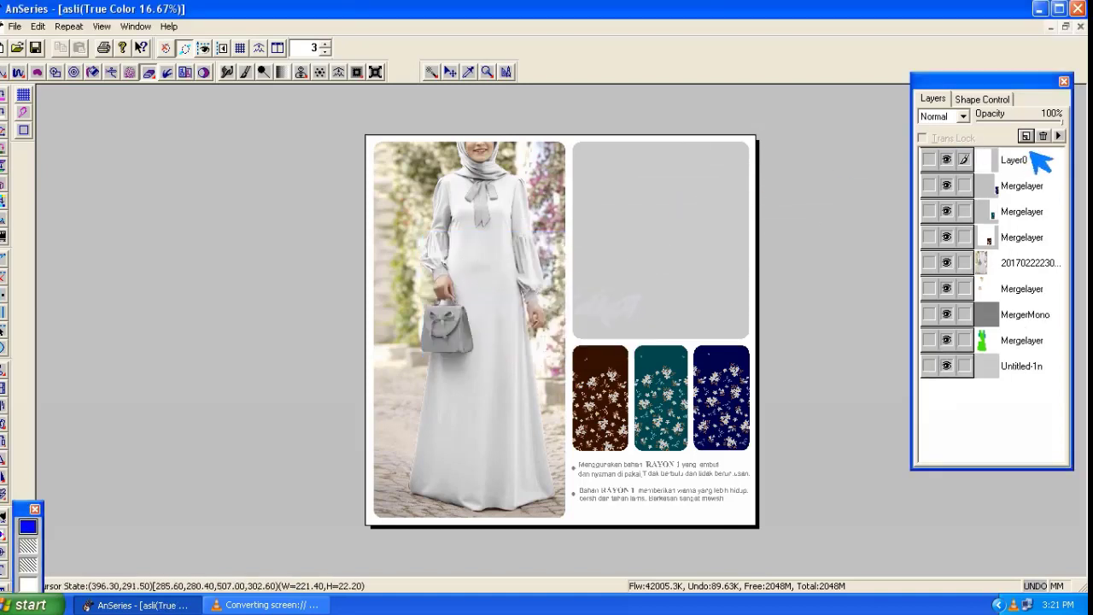
Step: Select the dress body on the green mask layer with the Magic Wand, extending the selection to similar colors
click(1006, 340)
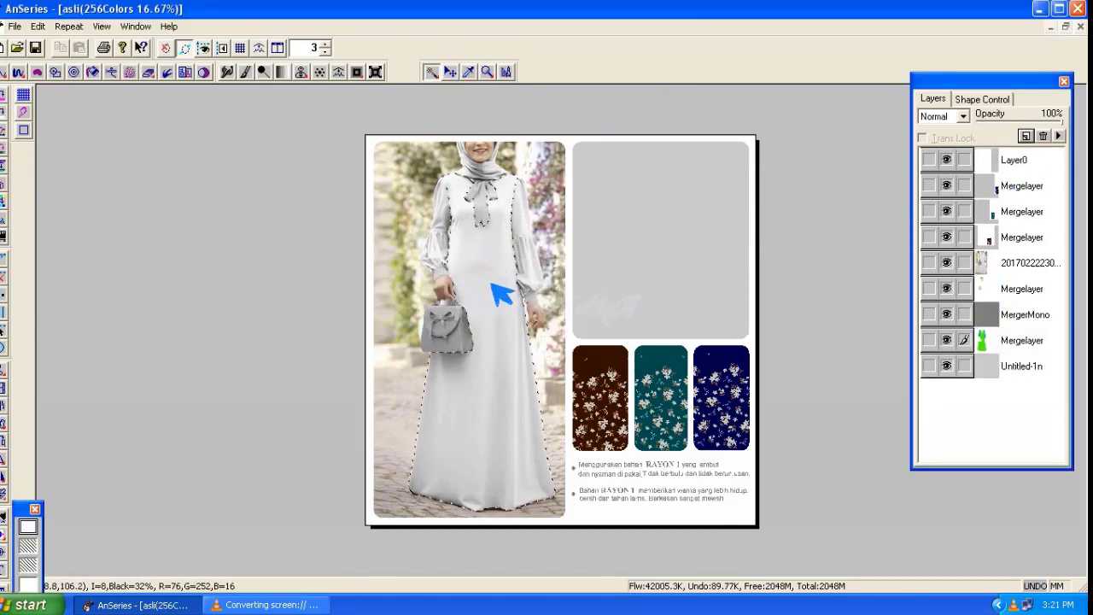
key(b)
click(998, 138)
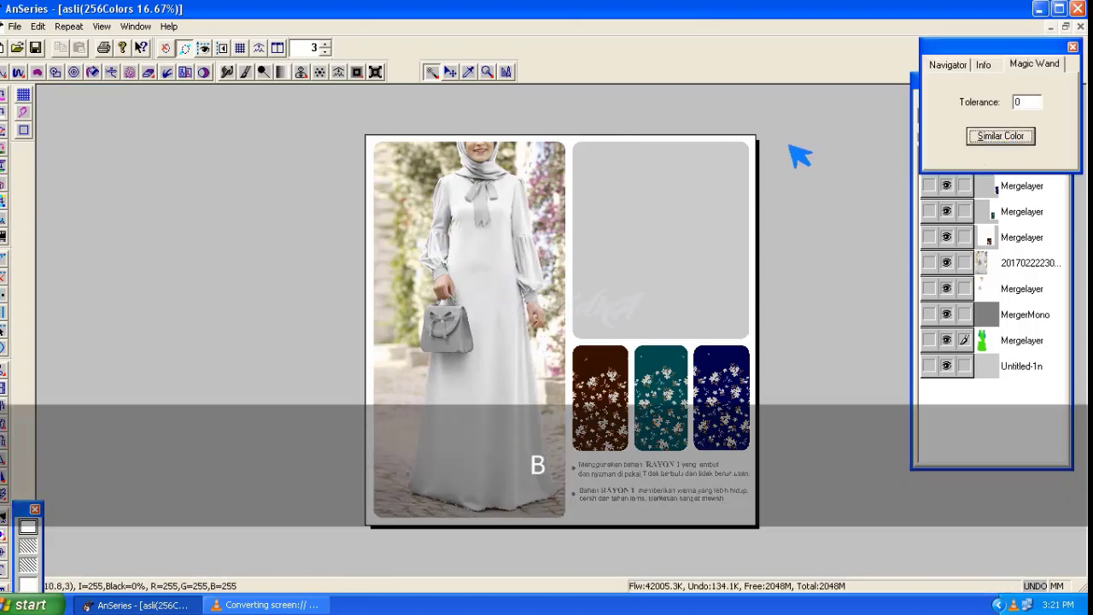
drag(986, 47, 720, 47)
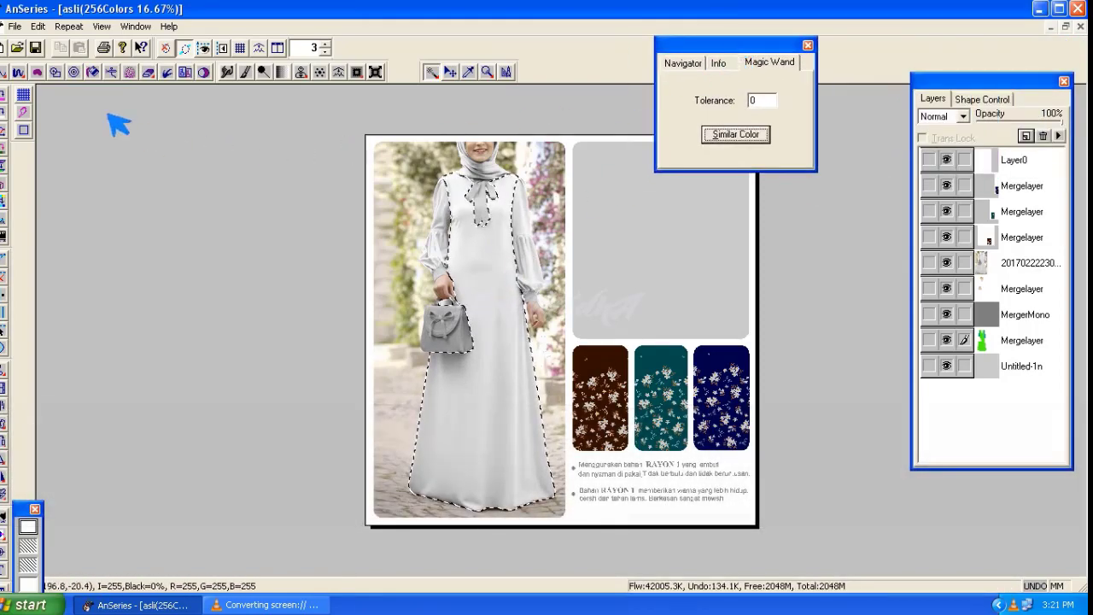
Step: Load the dress grid from the GAMIS 7 folder, with grid and selection display turned off and the Light option enabled
click(26, 96)
click(674, 186)
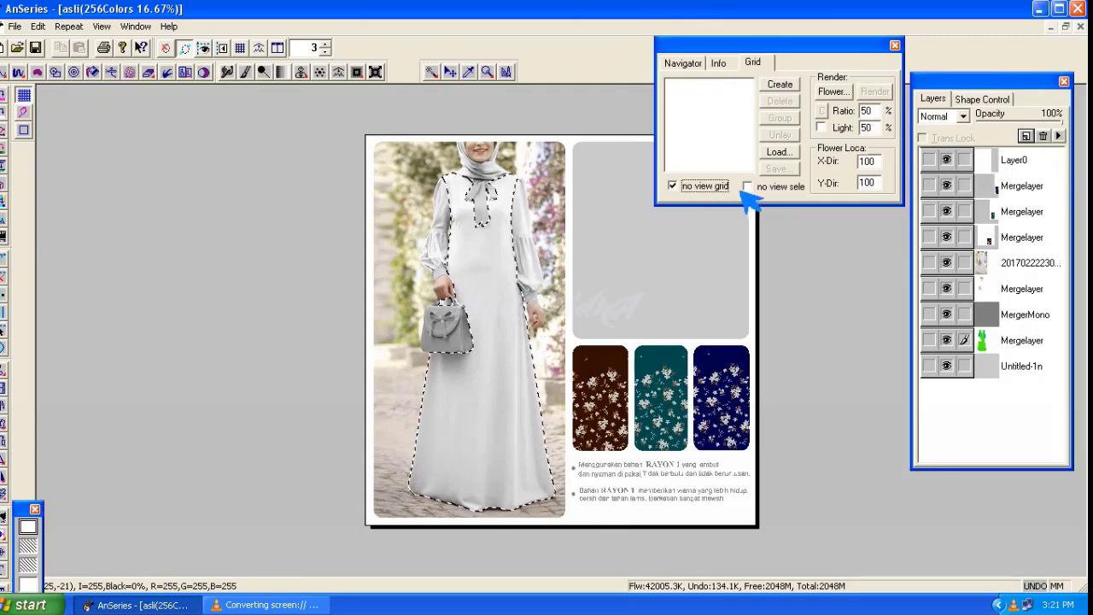
click(748, 186)
click(779, 152)
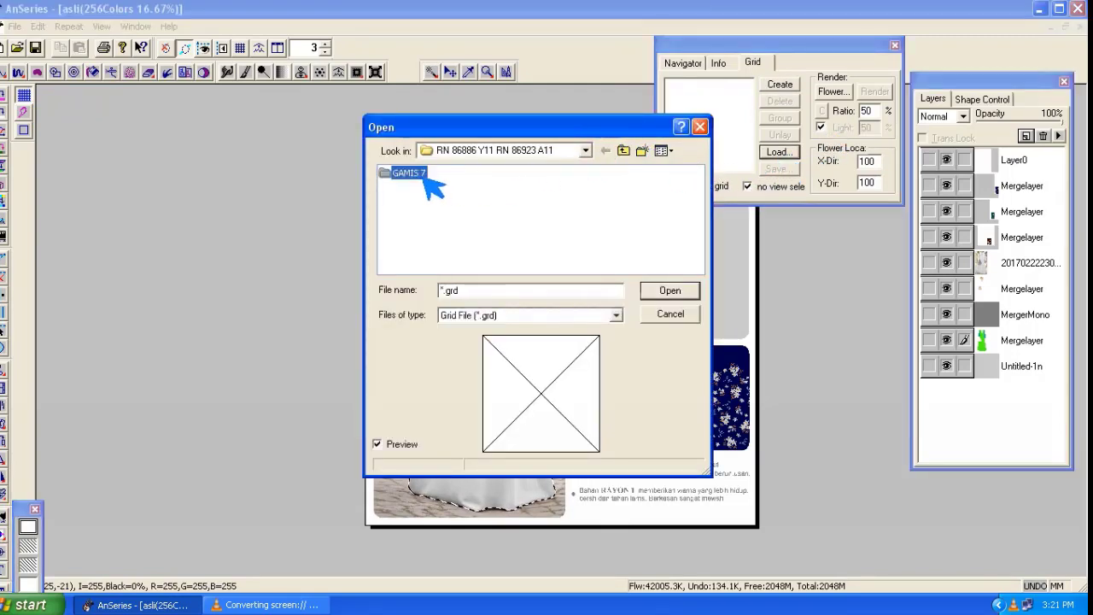
click(664, 293)
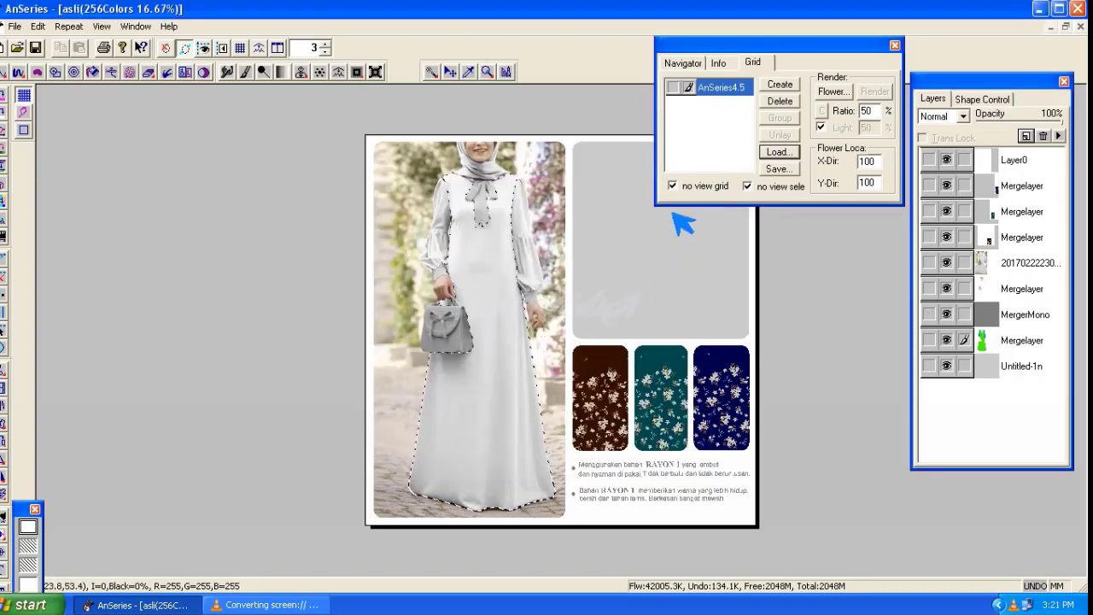
Step: Load the mergelayer-rgb file from the RN 86886 Y11 RN 86923 A11 folder as the flower for rendering
click(850, 93)
click(625, 151)
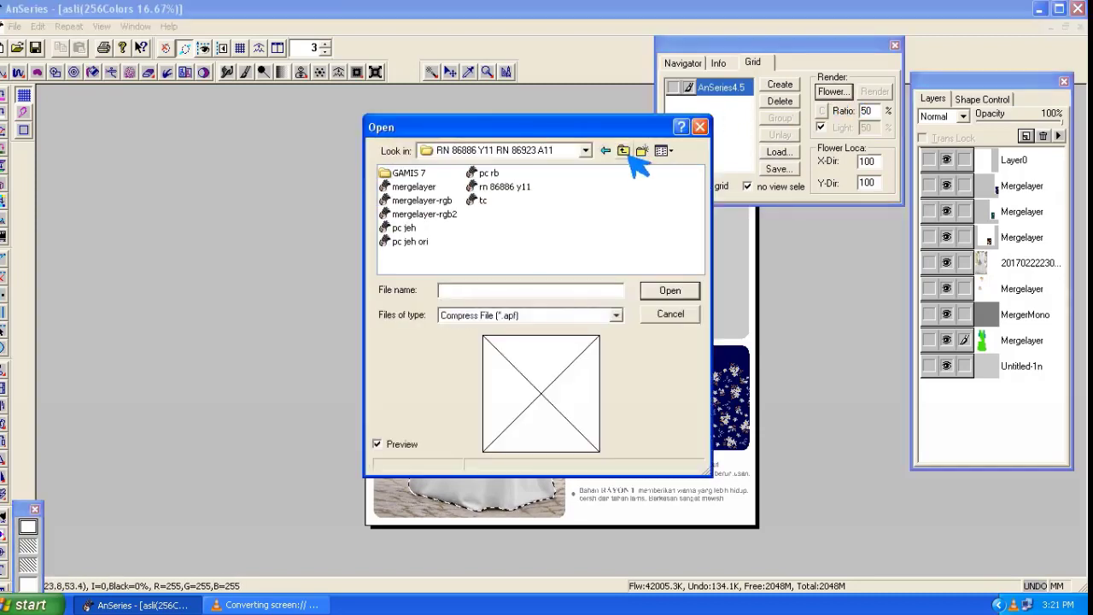
click(443, 215)
key(Up)
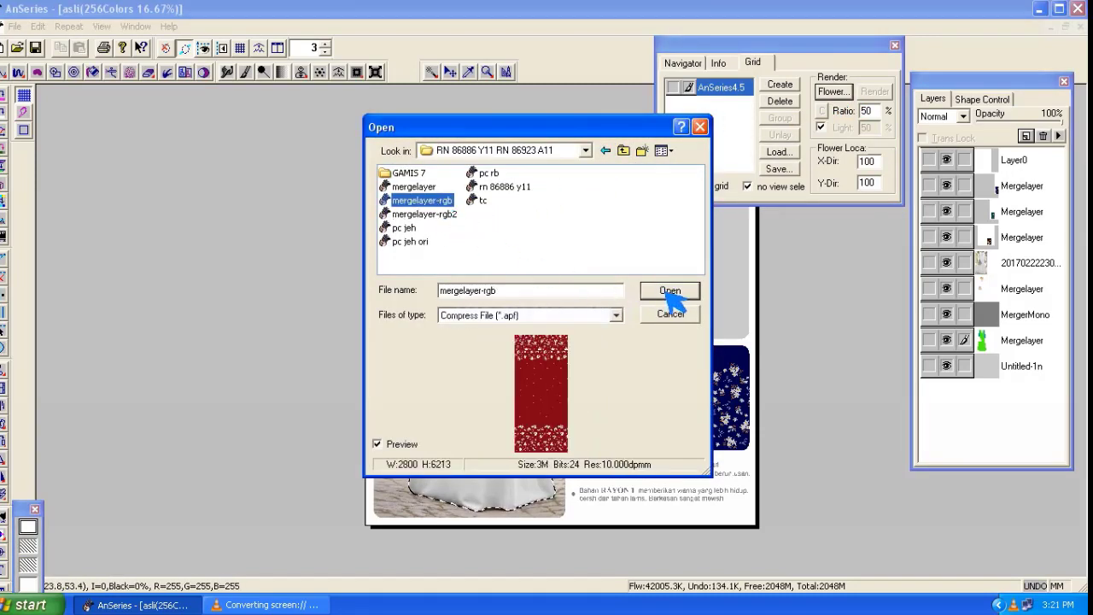
click(670, 292)
click(511, 338)
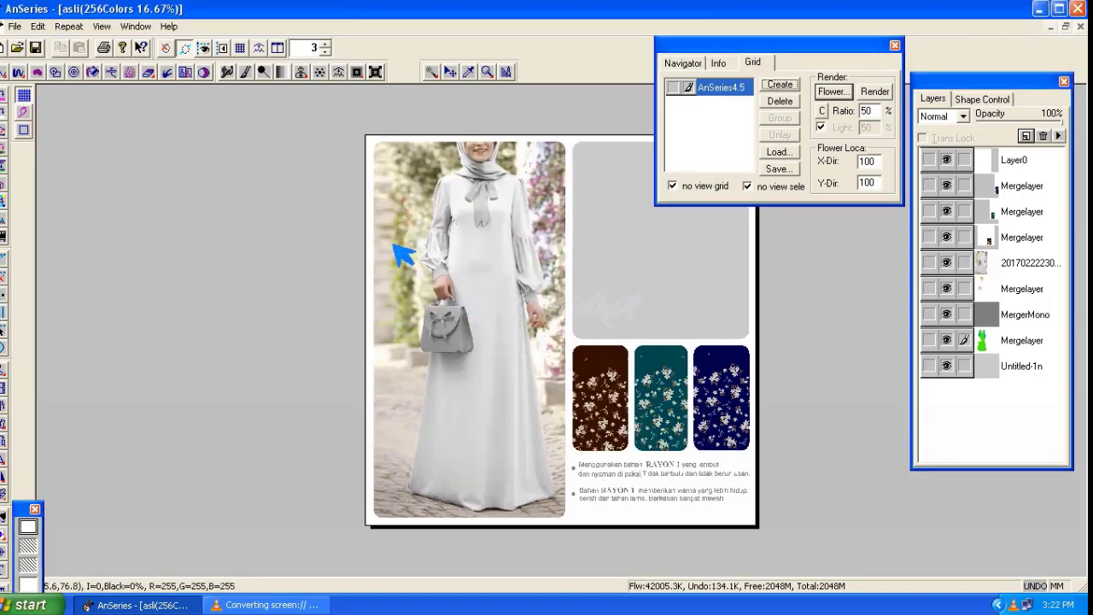
Step: Make Layer0 the active layer and render the red floral pattern onto the selected dress body
click(876, 91)
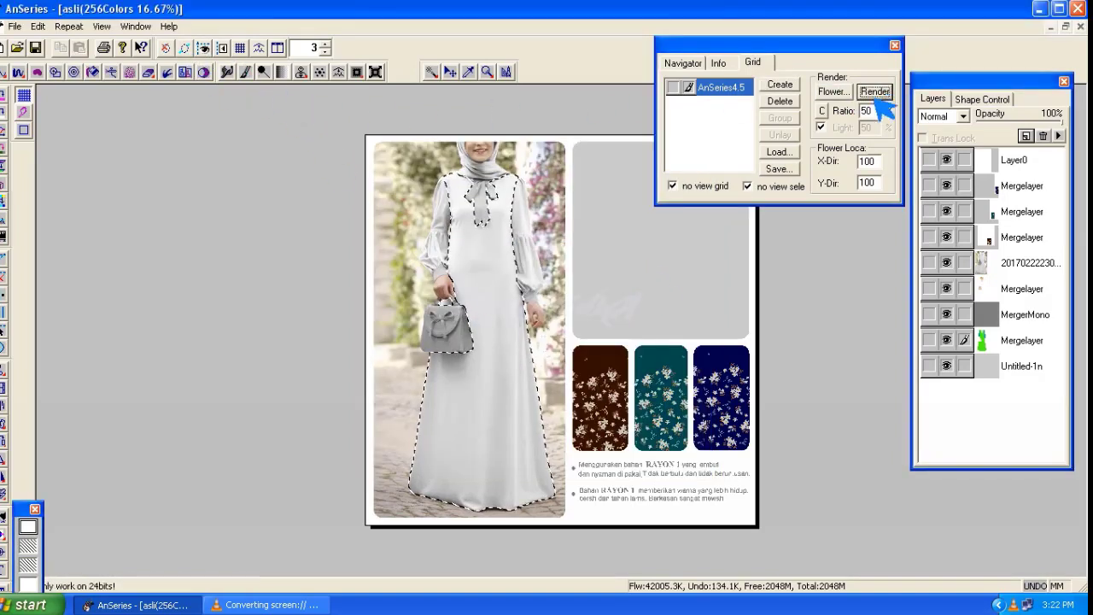
click(993, 169)
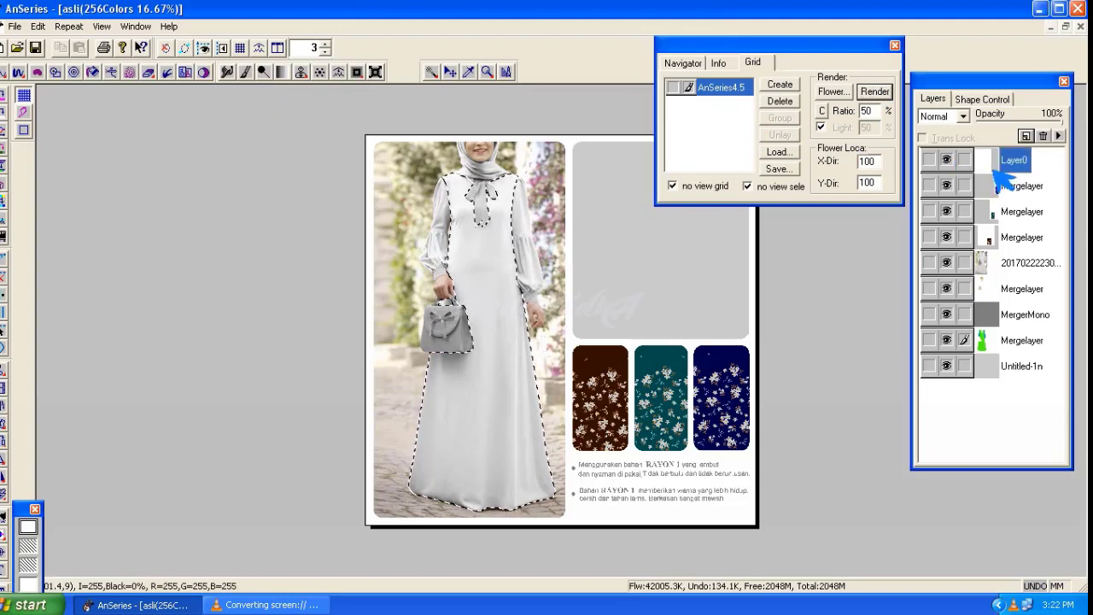
click(876, 94)
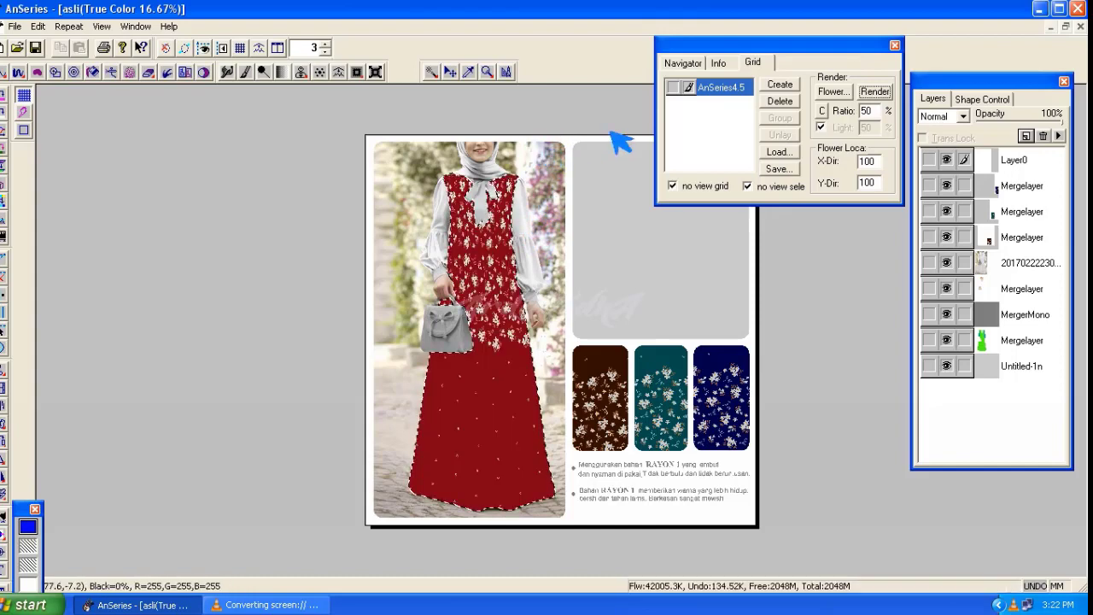
Step: Re-render the dress body with the flower location's Y-Dir set to 400, and delete the loaded grid
text(4)
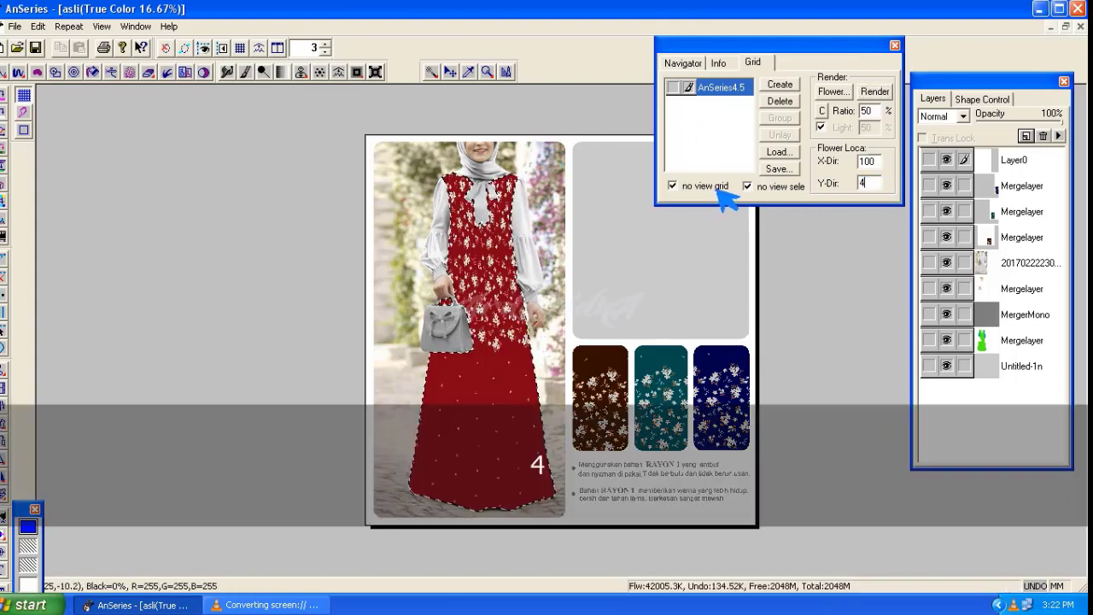
click(879, 91)
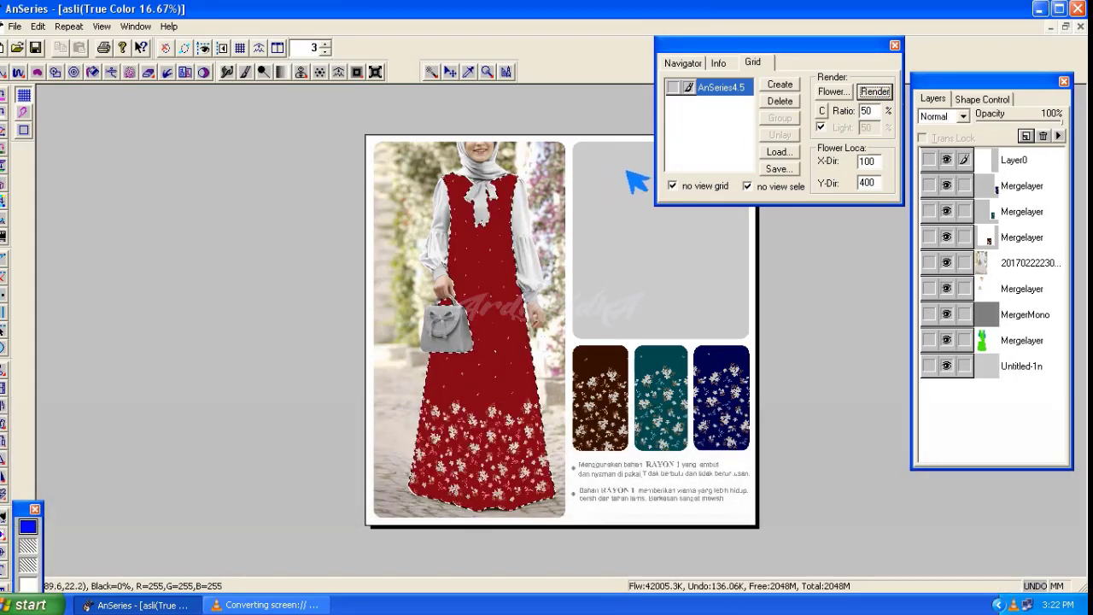
click(784, 101)
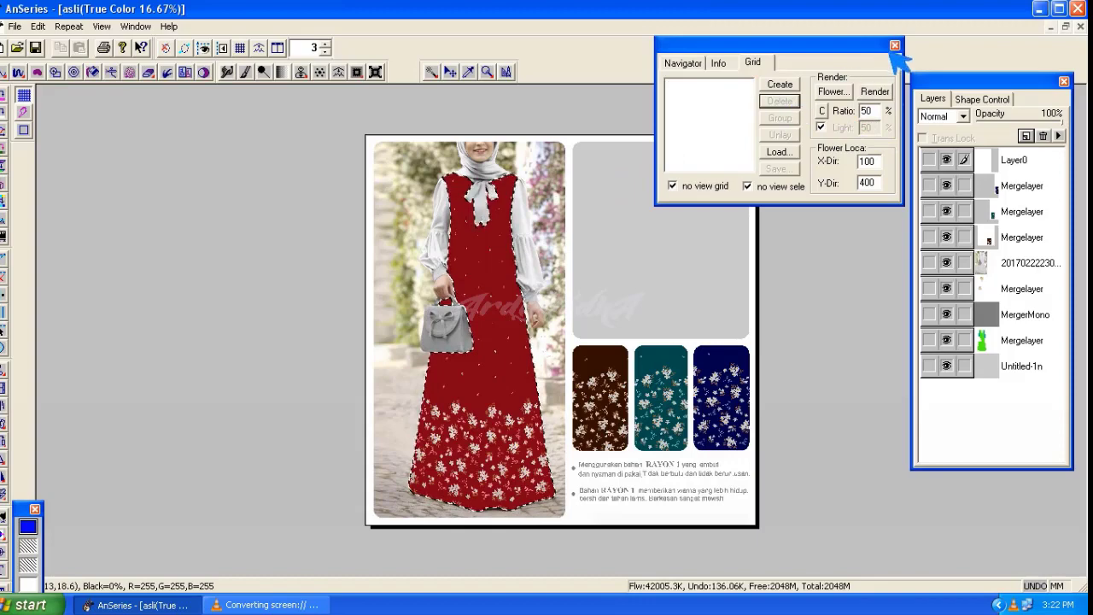
drag(859, 50, 862, 41)
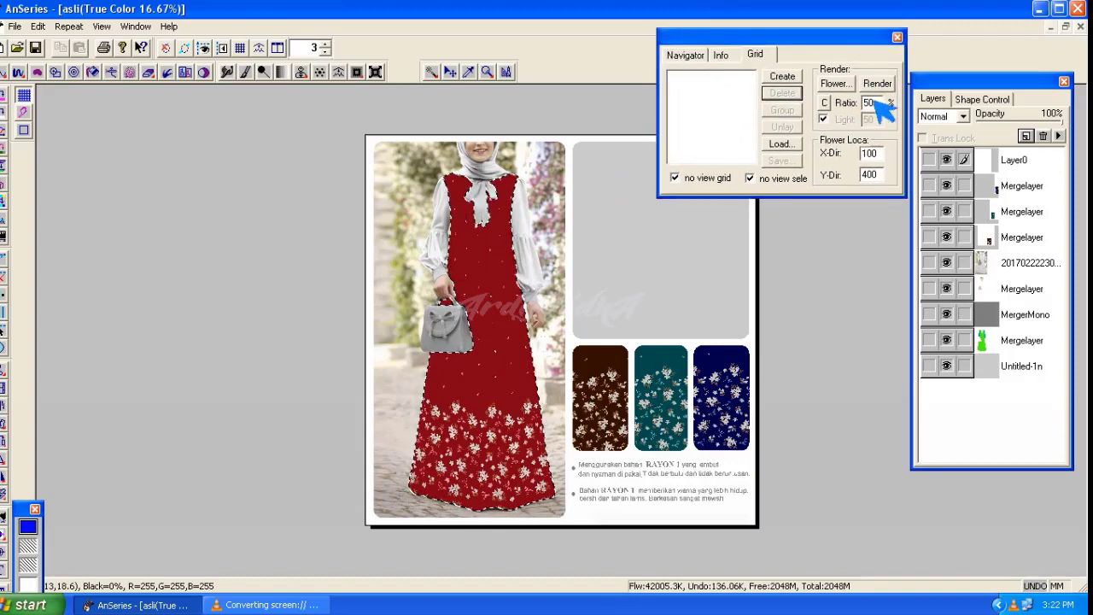
Step: Close the grid settings and clear the dress body selection on Layer0
click(1017, 341)
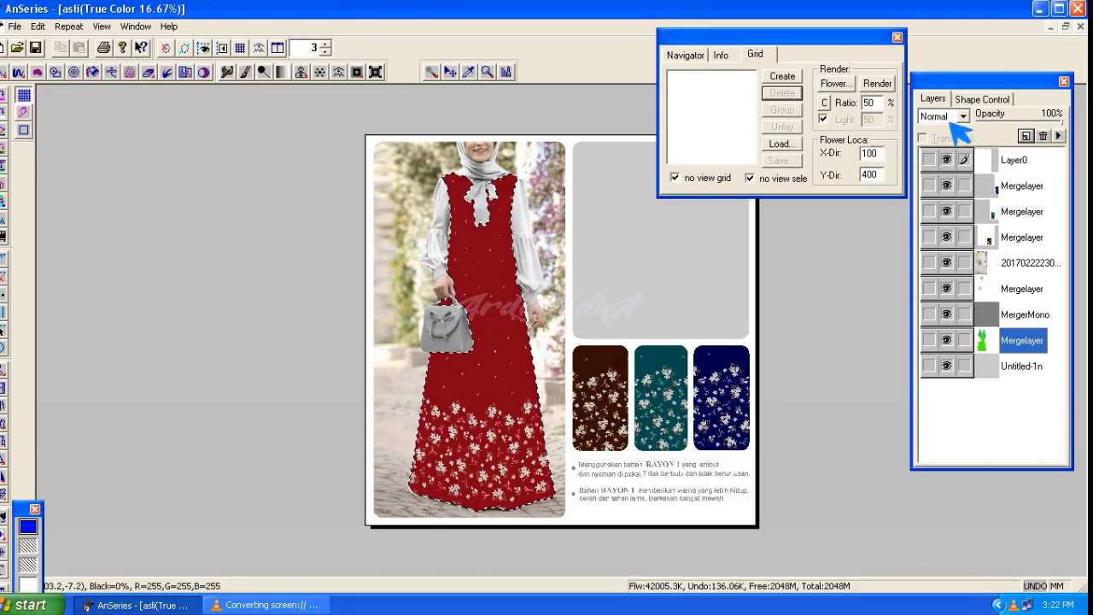
click(897, 37)
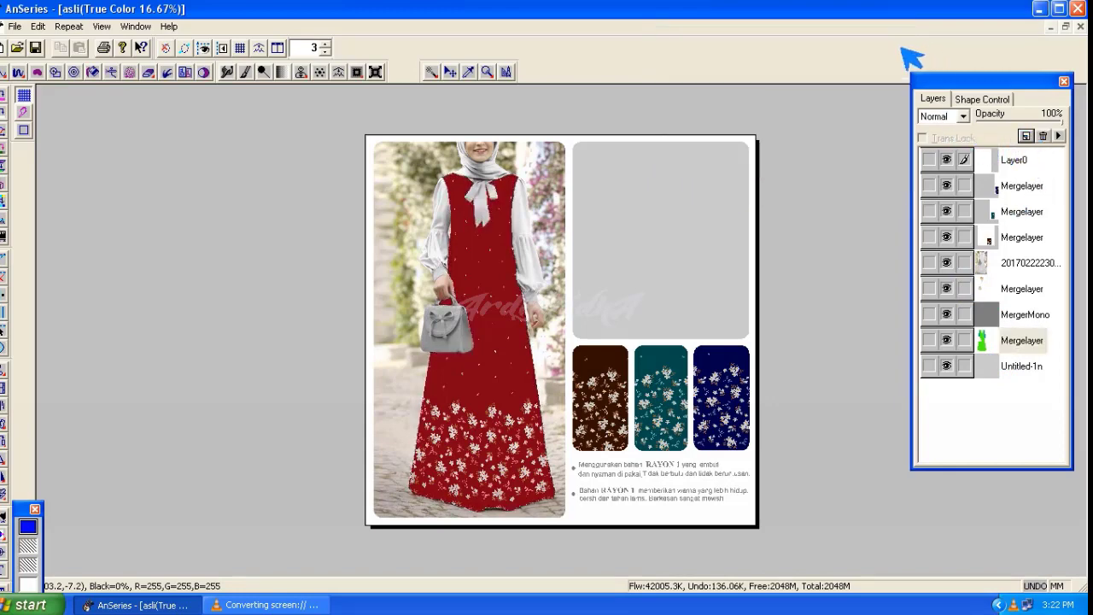
key(ctrl)
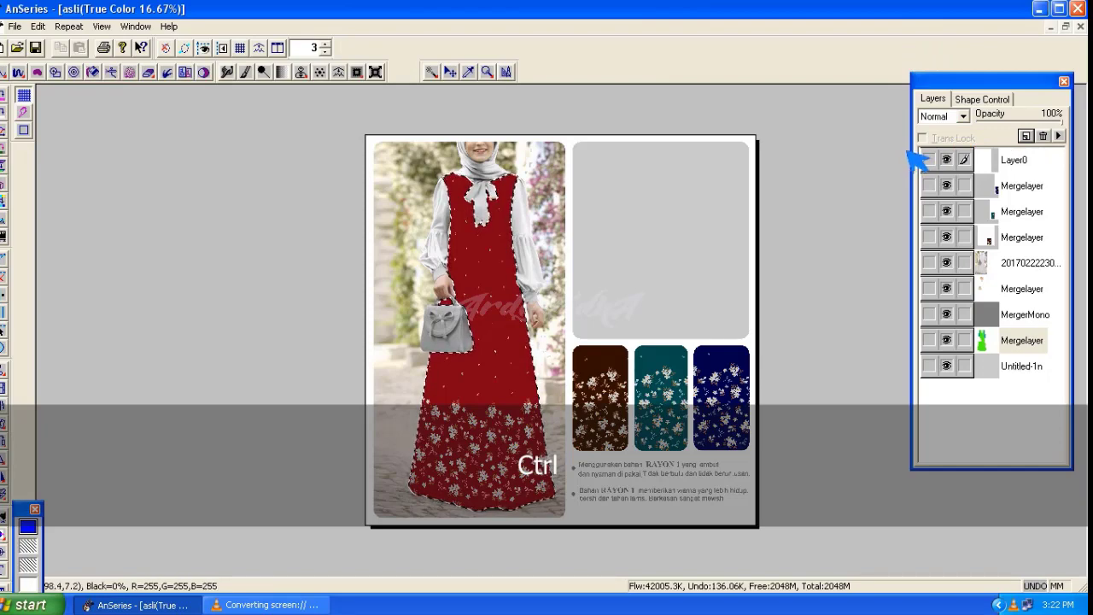
click(1021, 162)
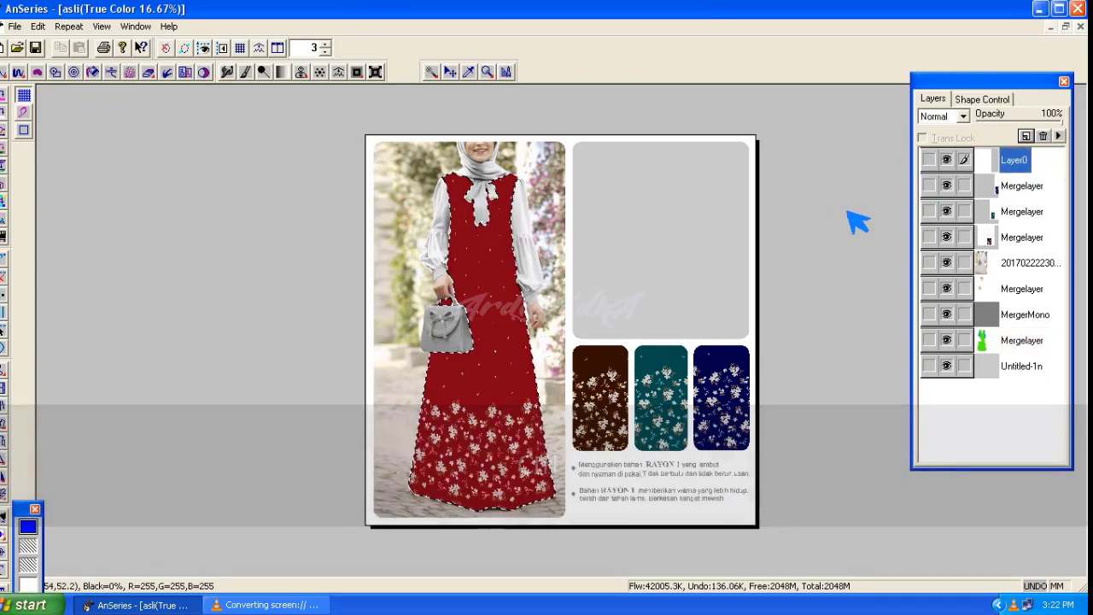
key(ctrl+d)
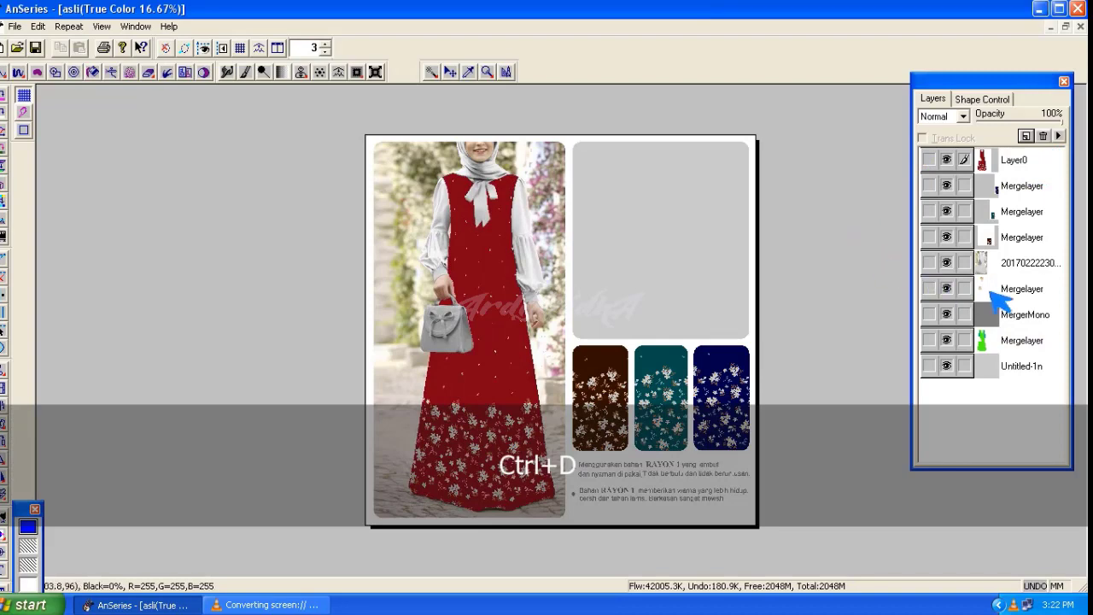
Step: Select both sleeves on the green Mergelayer with the Magic Wand and Similar Color, and make Layer0 the active layer
click(1008, 340)
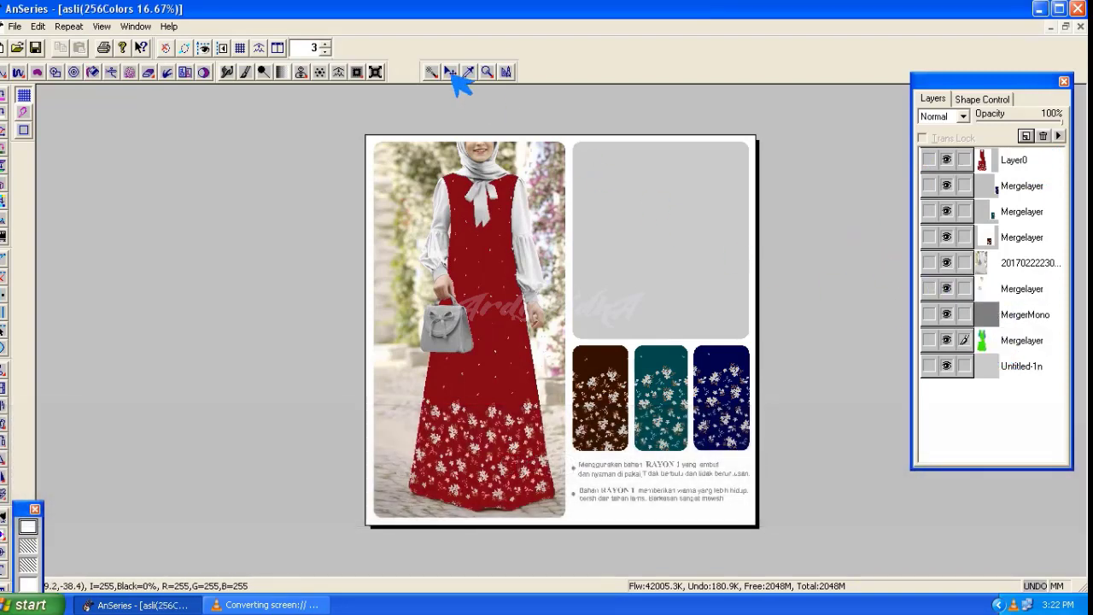
click(433, 72)
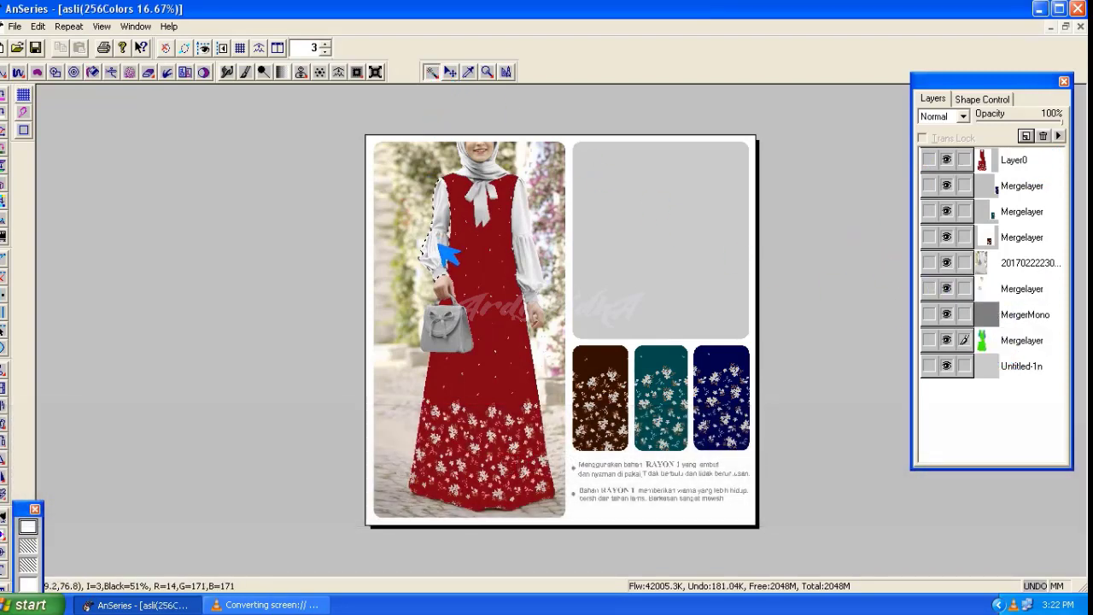
key(b)
click(759, 129)
click(1019, 168)
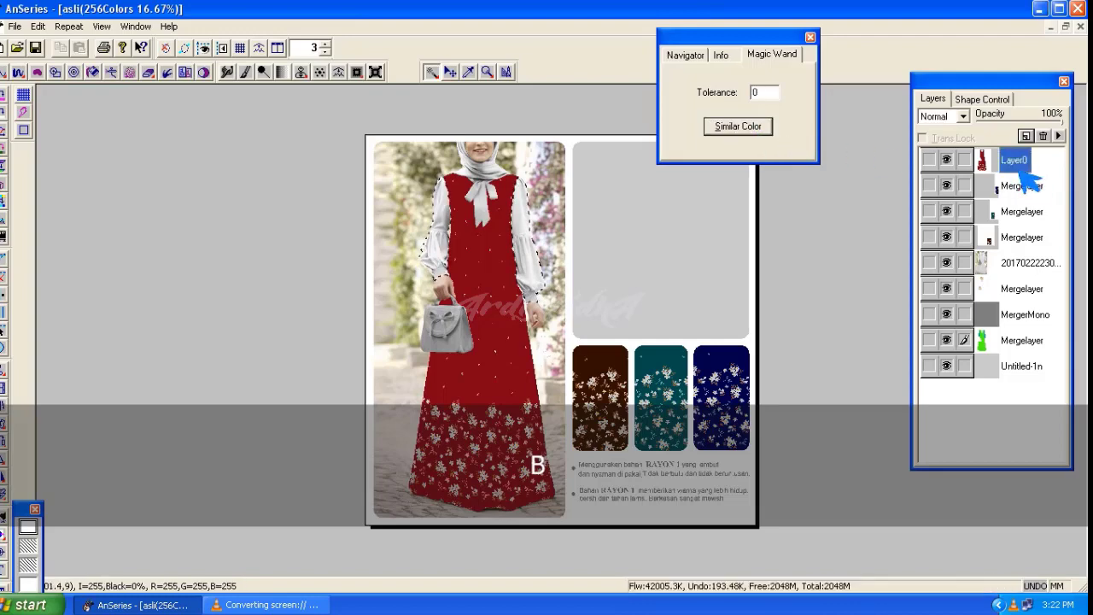
Step: Load the LENGAN grid from the GAMIS 7 folder and render the red floral pattern onto the selected sleeves
click(26, 95)
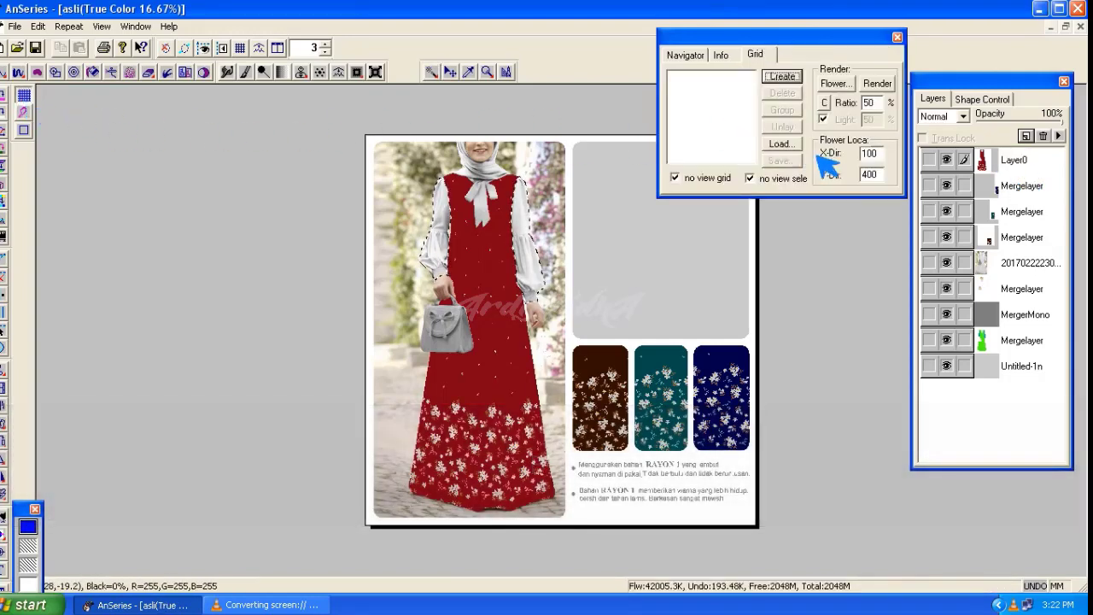
click(779, 145)
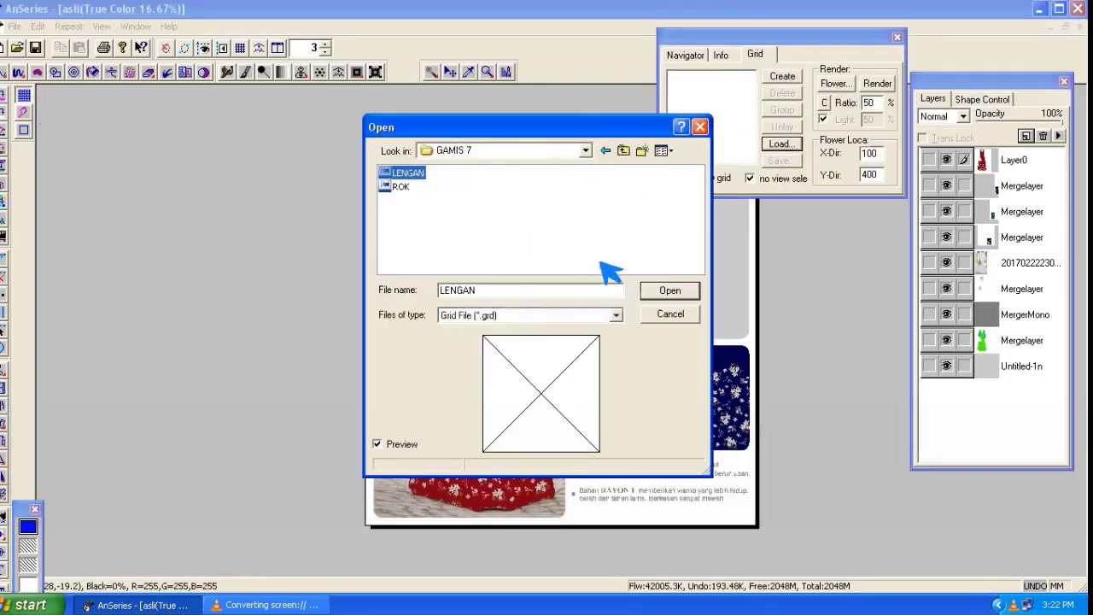
click(671, 293)
click(877, 83)
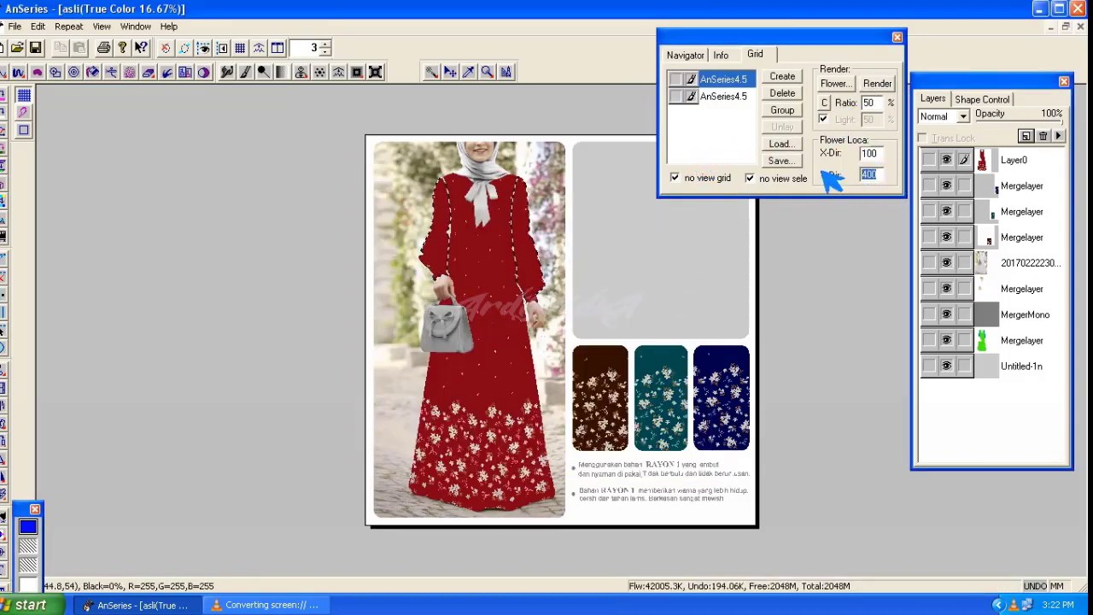
Step: Re-render the sleeves with the flower location's Y-Dir set to 200, and remove both sleeve grids and the selection
text(200)
click(877, 84)
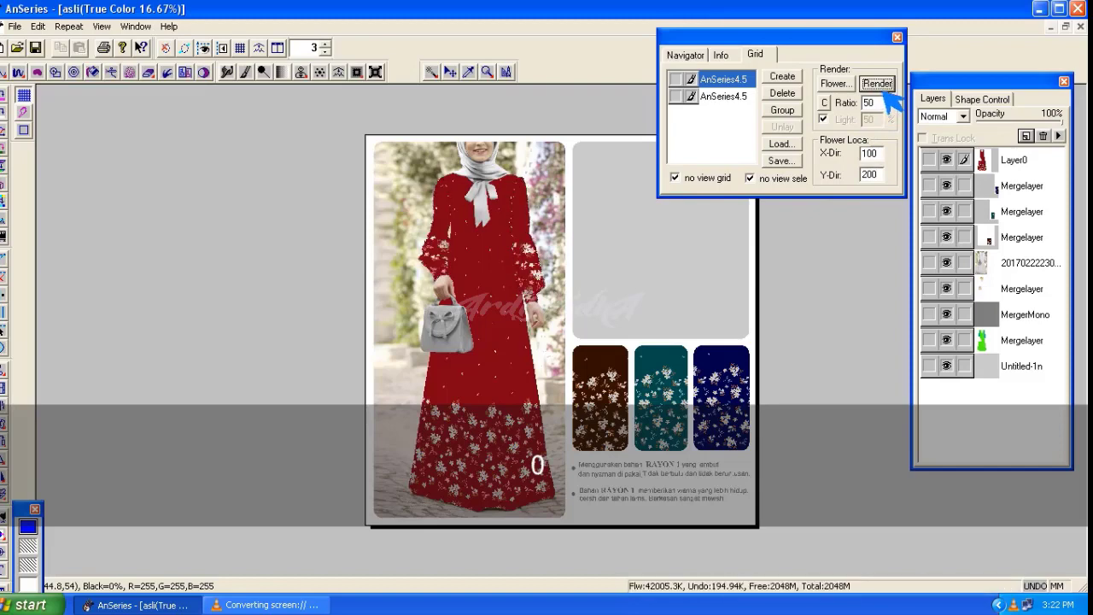
click(783, 93)
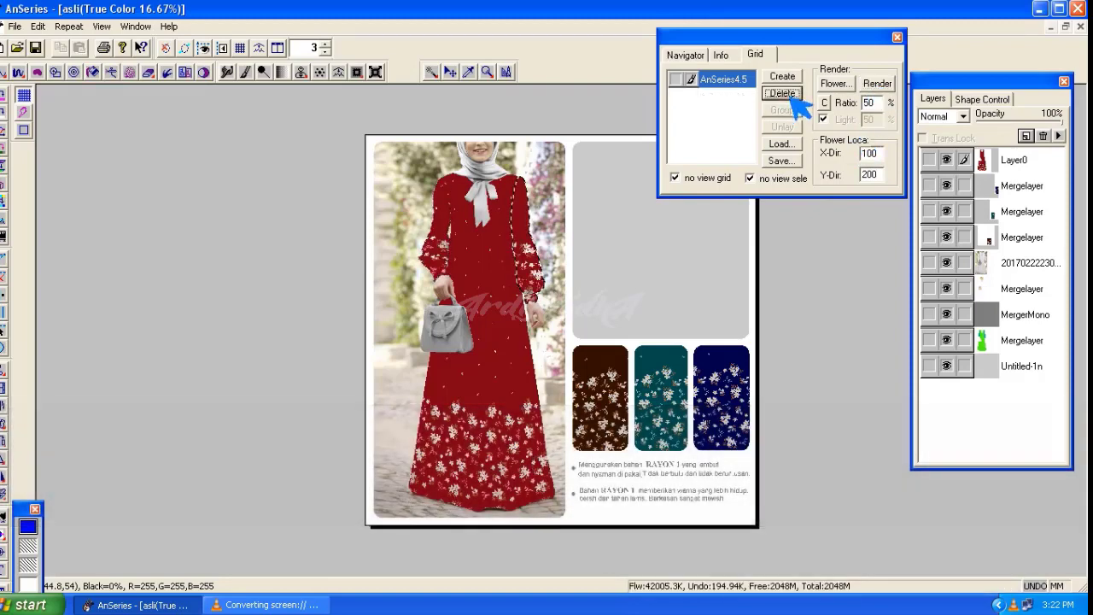
click(783, 93)
click(897, 36)
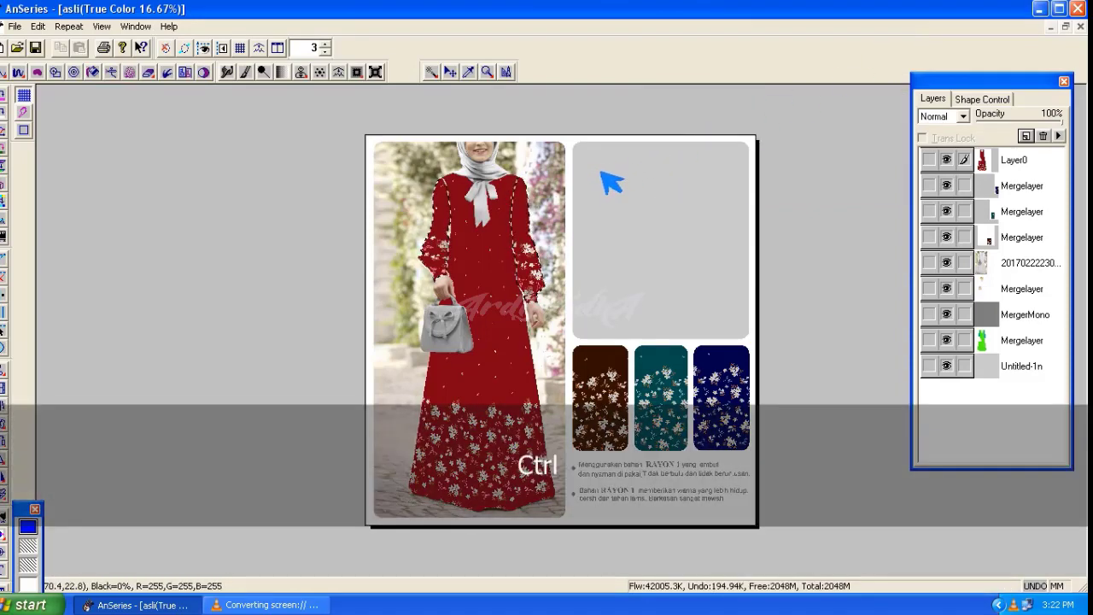
key(ctrl+d)
Step: Set Layer0's blend mode to DyeMix and hide the green Mergelayer, Untitled-1n and MergerMono layers
click(964, 118)
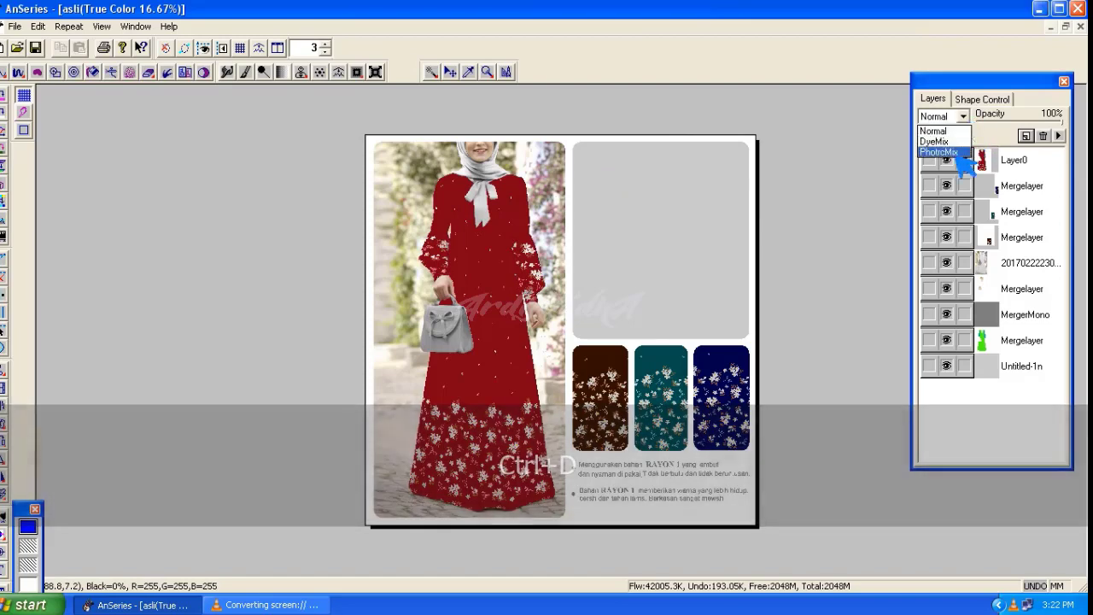
click(943, 145)
click(949, 343)
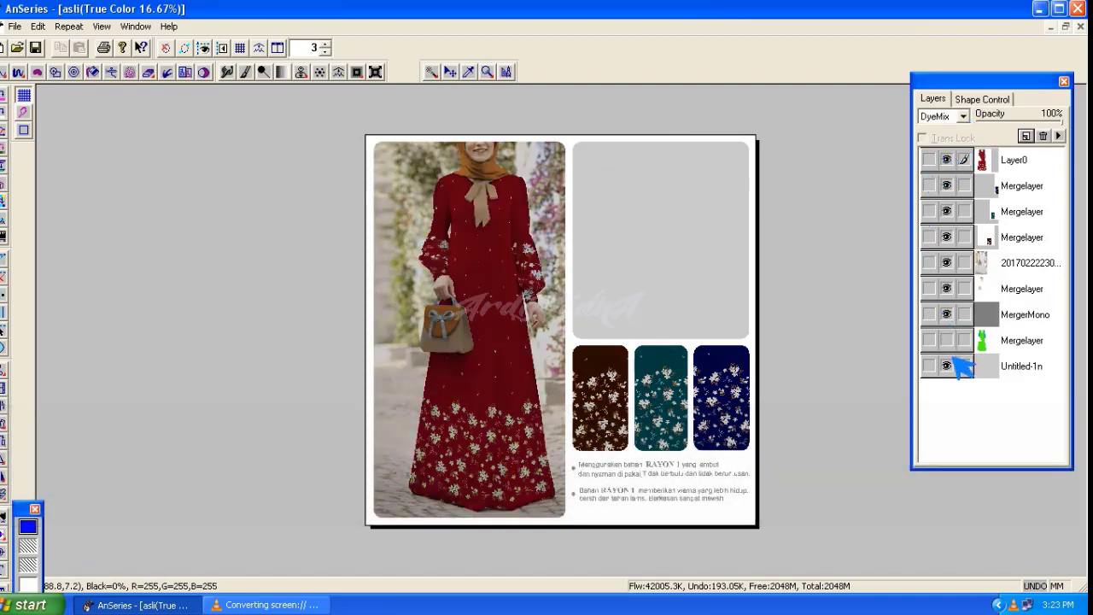
click(948, 367)
click(948, 321)
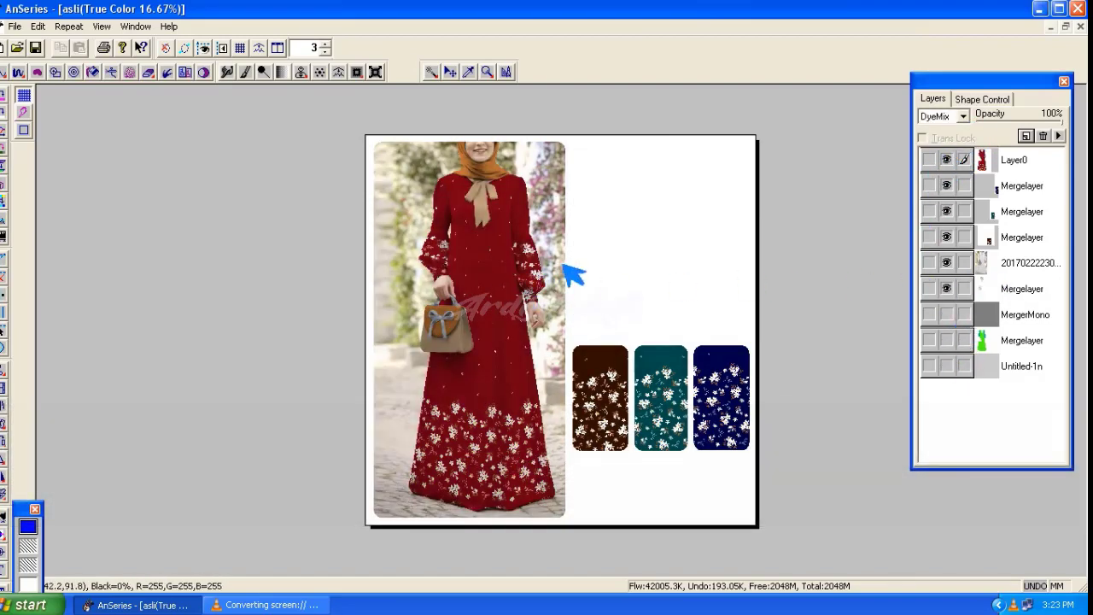
key(KP_Add)
key(KP_Add)
key(KP_Subtract)
key(KP_Subtract)
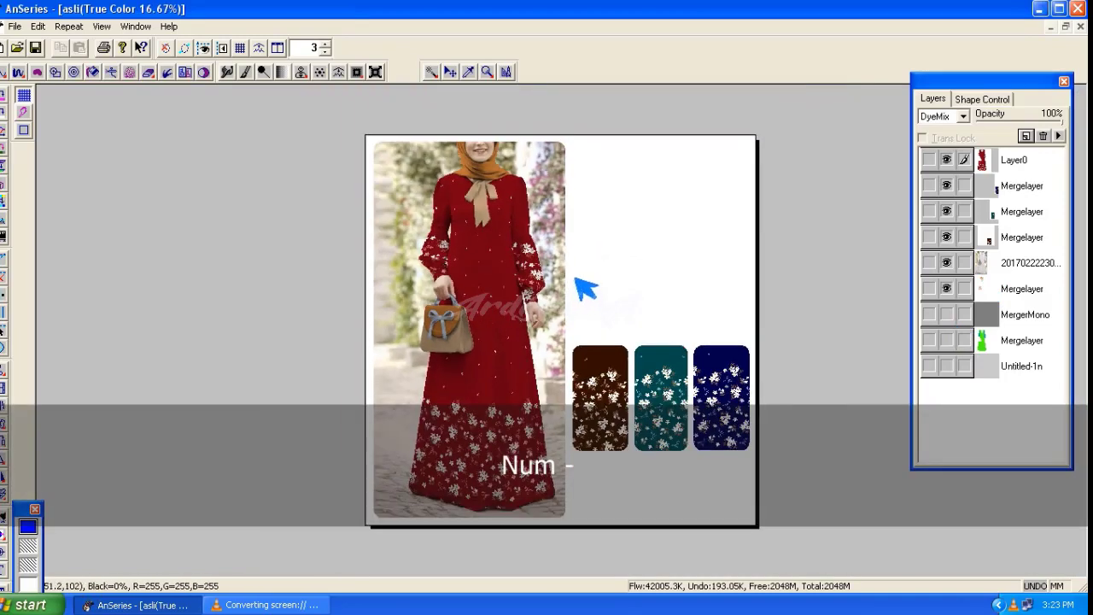
Step: Import the red floral mergelayer-rgb file as a new layer with Read From
click(1059, 137)
click(979, 138)
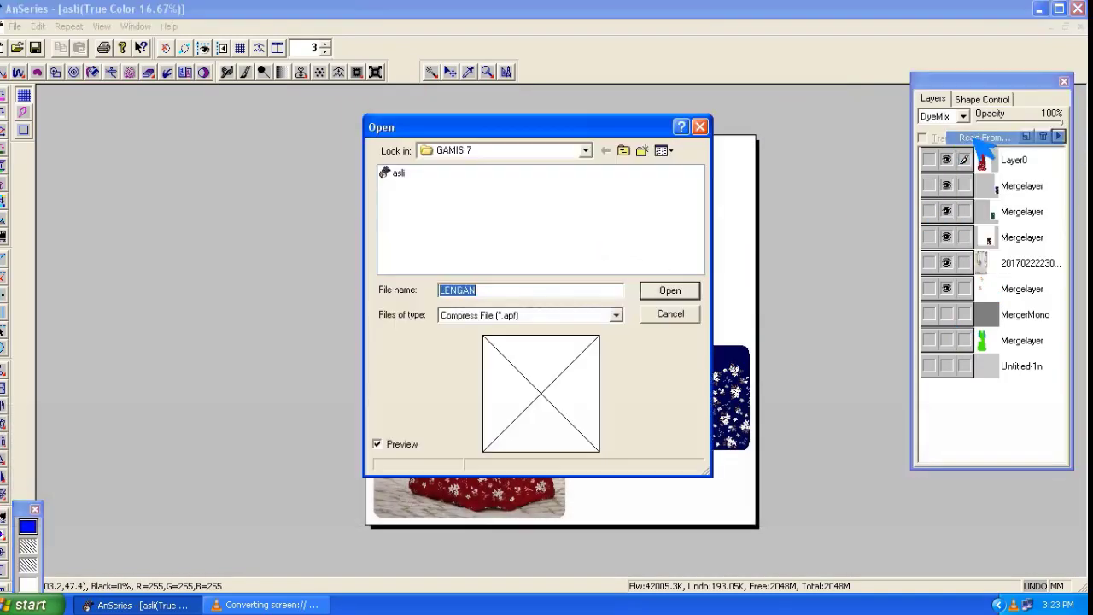
click(624, 152)
click(453, 237)
click(671, 290)
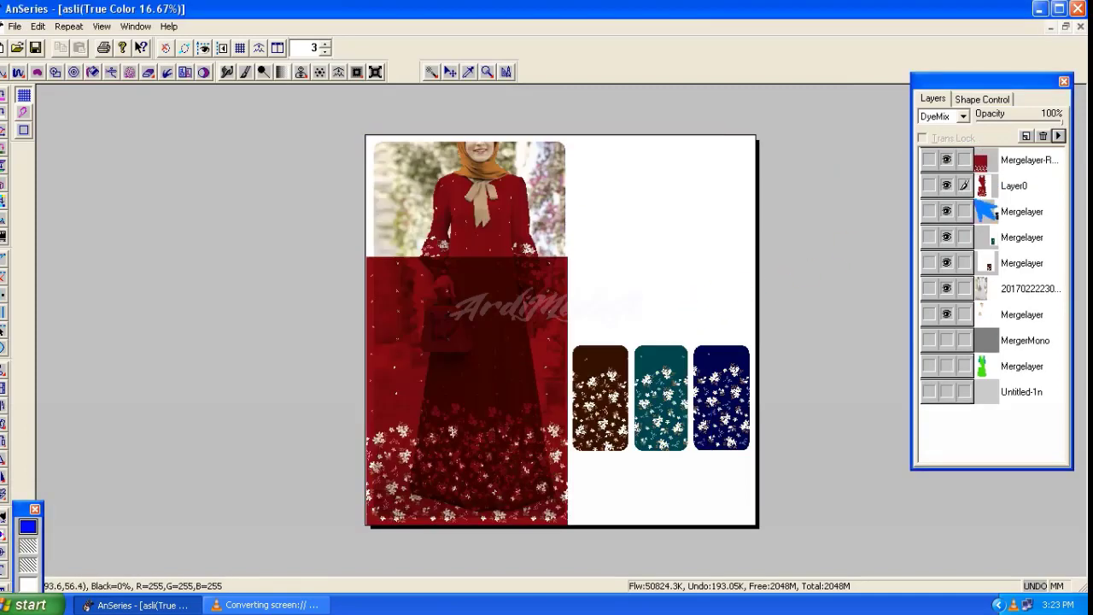
Step: Move the imported red floral layer to cover the large empty swatch area beside the model, above the three small swatches
click(1008, 165)
click(982, 164)
click(450, 74)
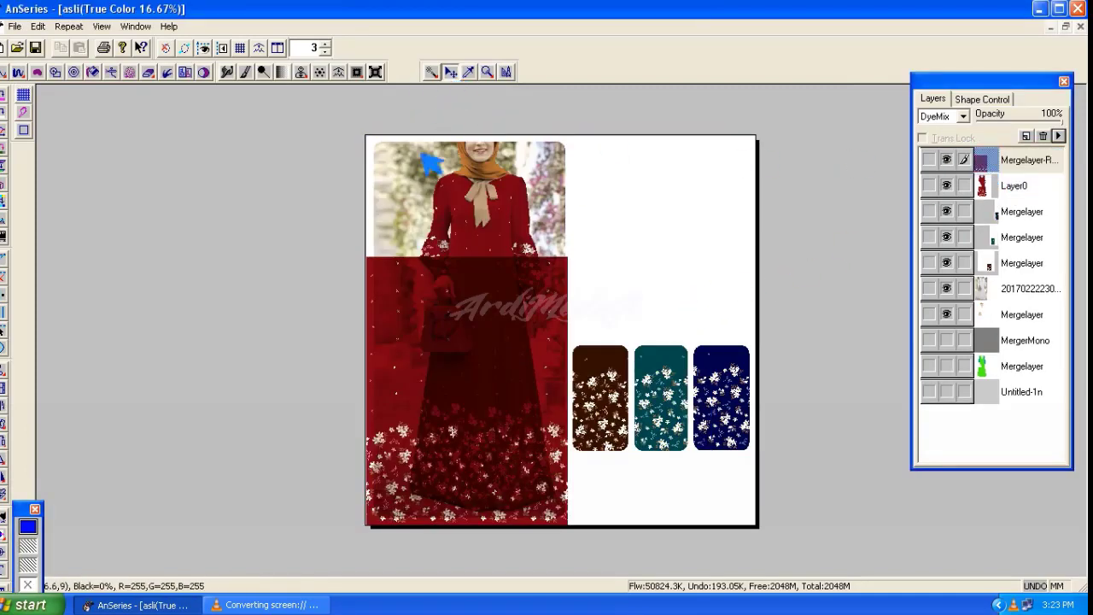
drag(445, 417, 649, 232)
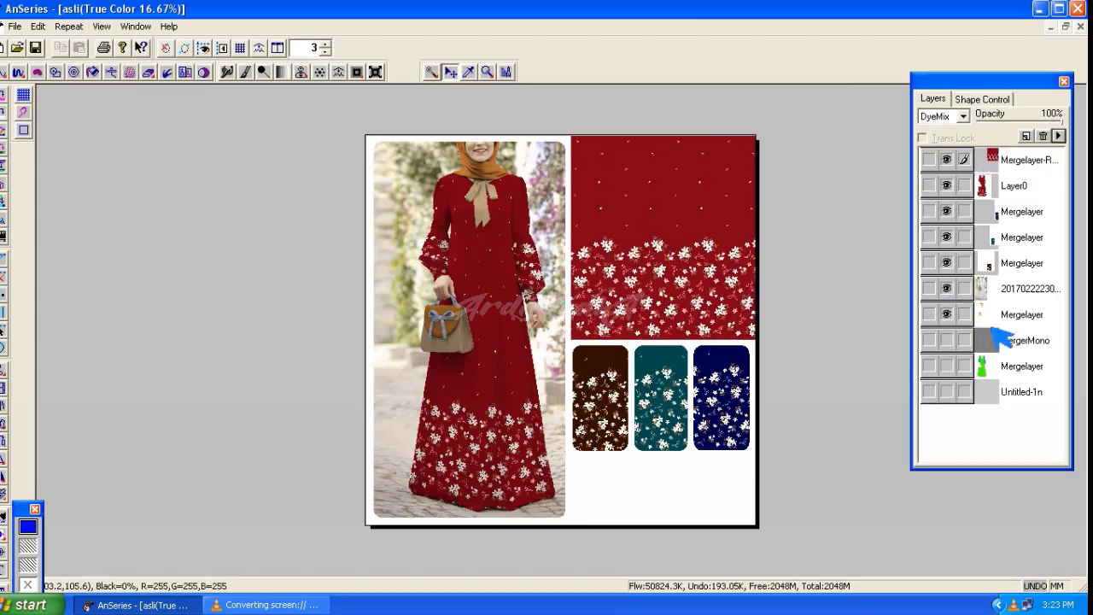
Step: Select the large swatch frame on the Untitled-1n layer with the Magic Wand, and make the imported red floral layer active
click(994, 398)
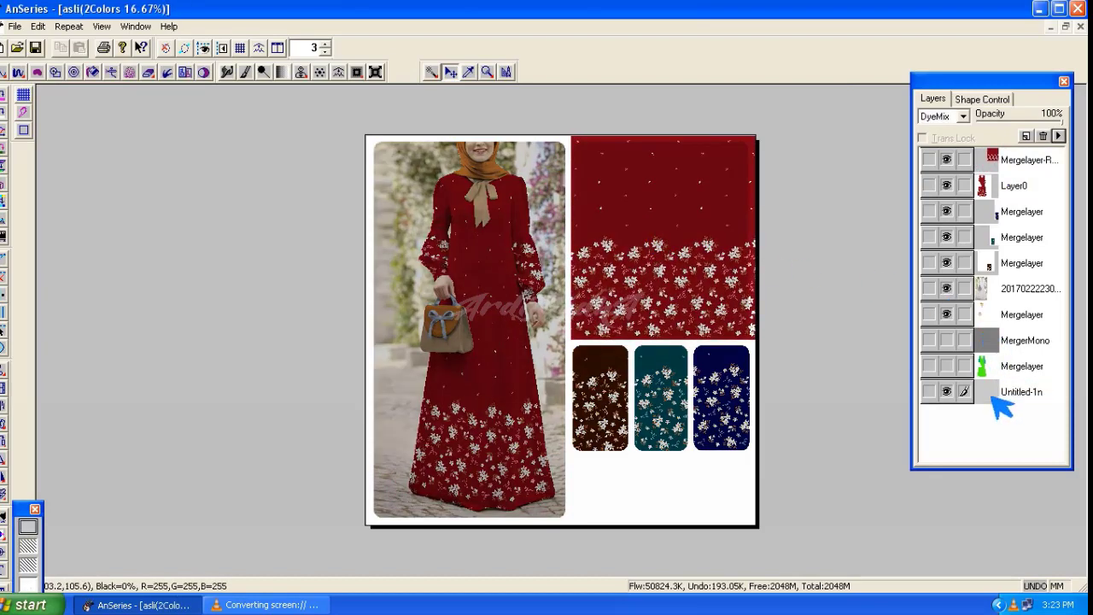
click(432, 72)
click(679, 249)
click(1013, 164)
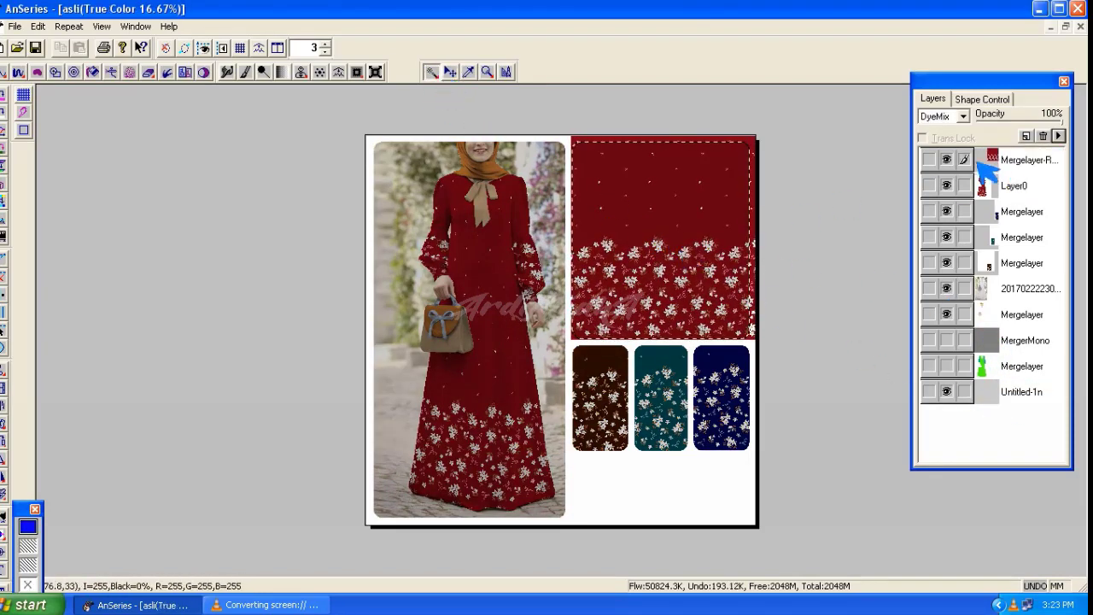
Step: Trim the red floral layer to the rounded frame by erasing everything outside the selection, and hide the Untitled-1n layer
click(186, 51)
click(150, 75)
mouse_move(364, 122)
mouse_down()
mouse_move(653, 151)
mouse_move(666, 359)
mouse_up()
click(647, 130)
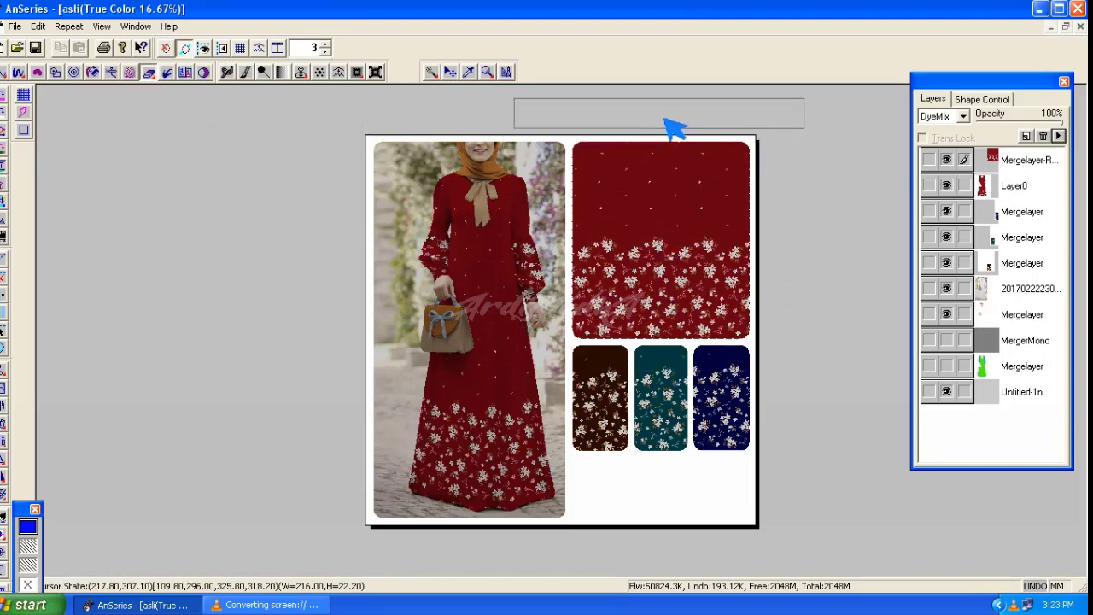
key(ctrl+d)
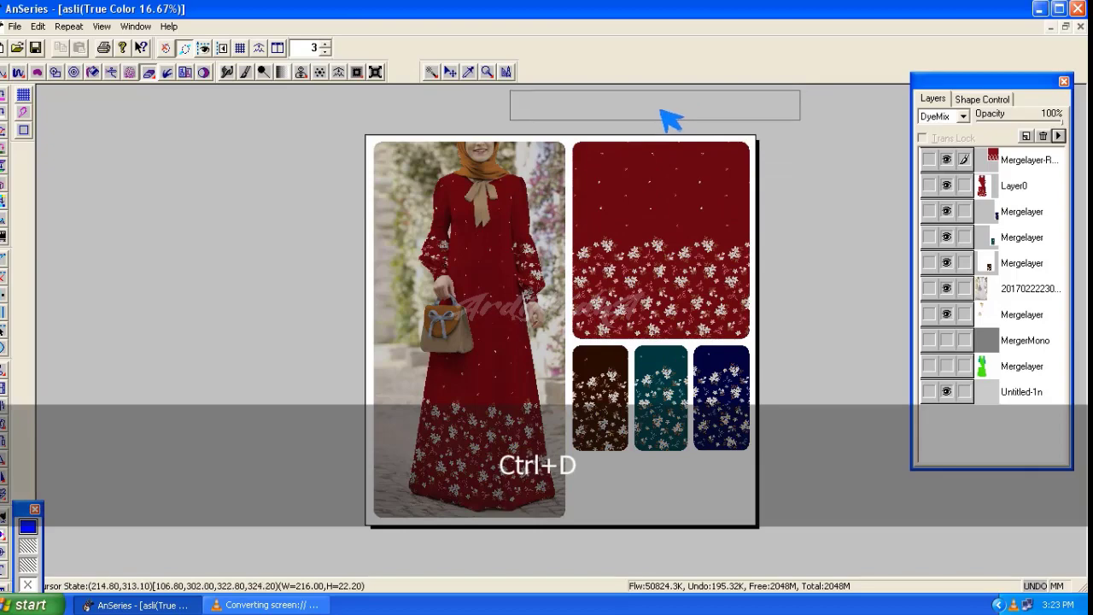
click(948, 392)
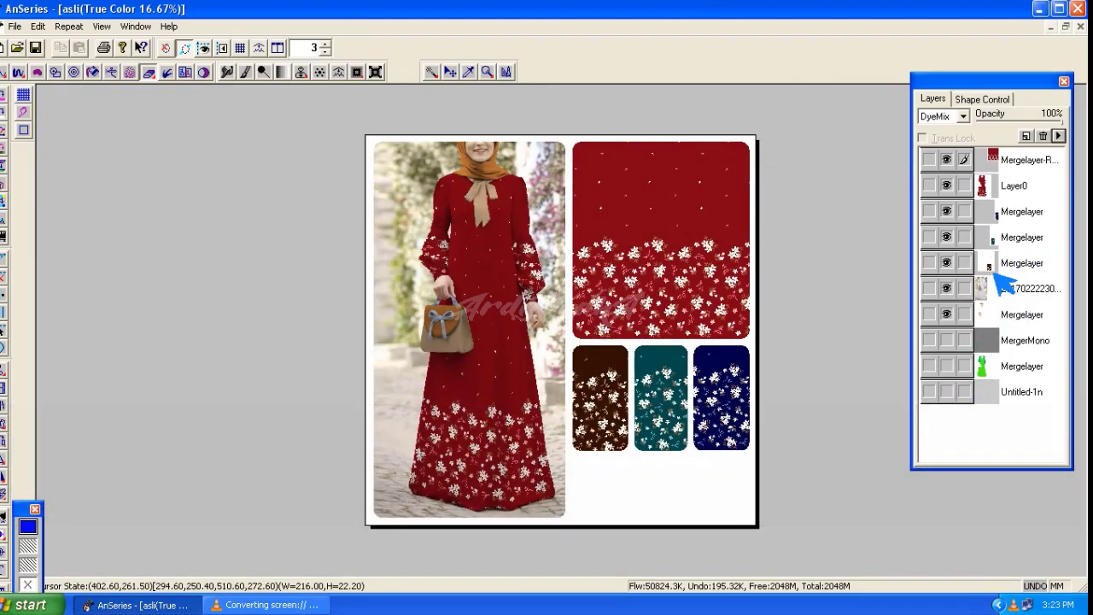
Step: Recolor the hijab on the visible Mergelayer to a muted tan by setting the orange palette color's saturation to 37%
click(1006, 317)
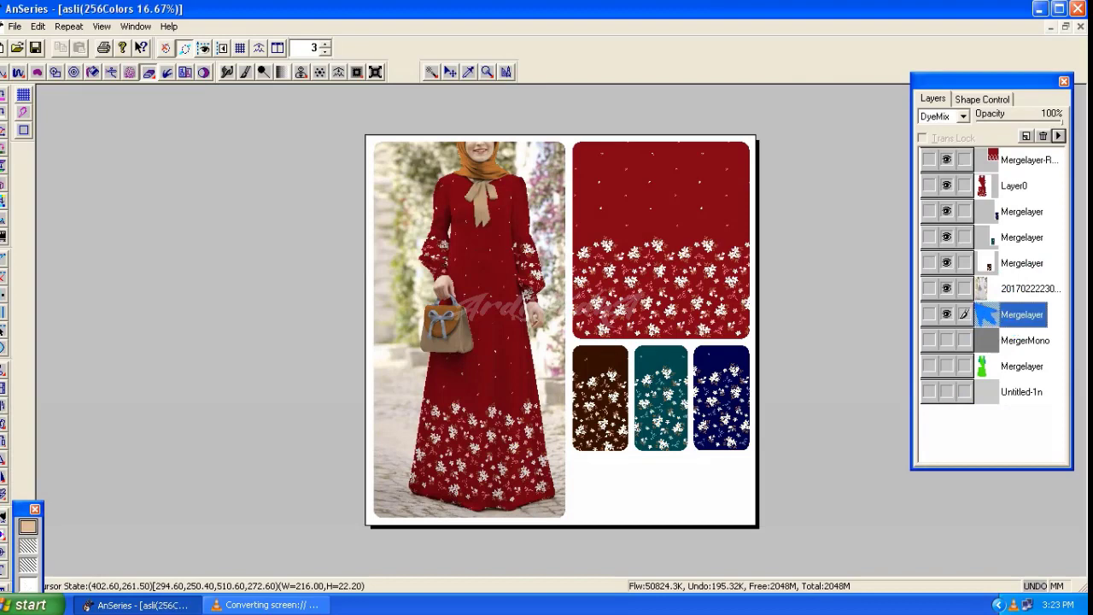
key(n)
click(987, 326)
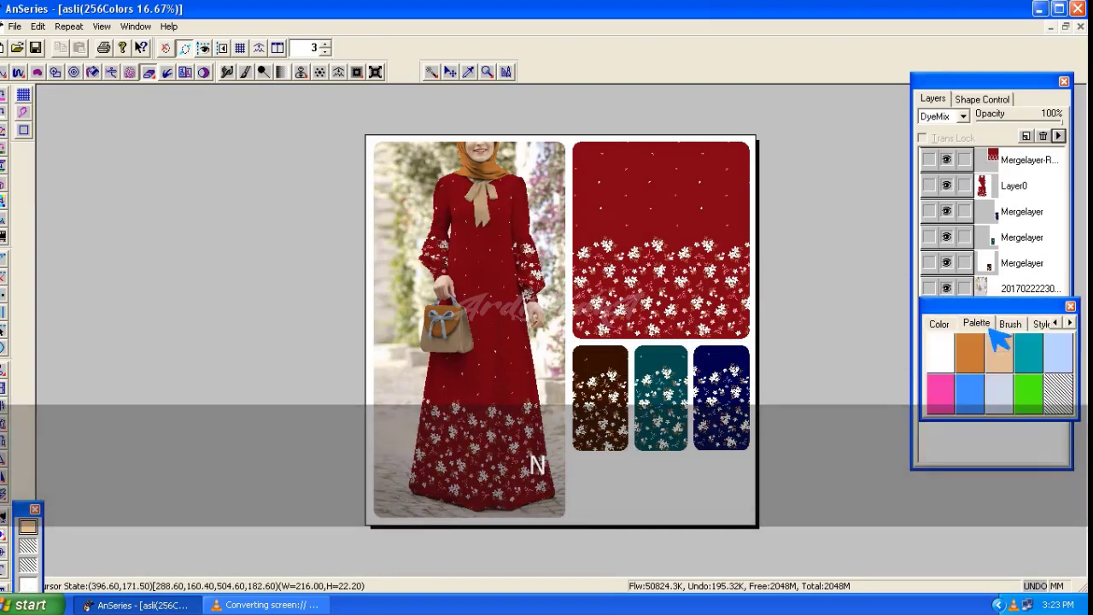
click(941, 324)
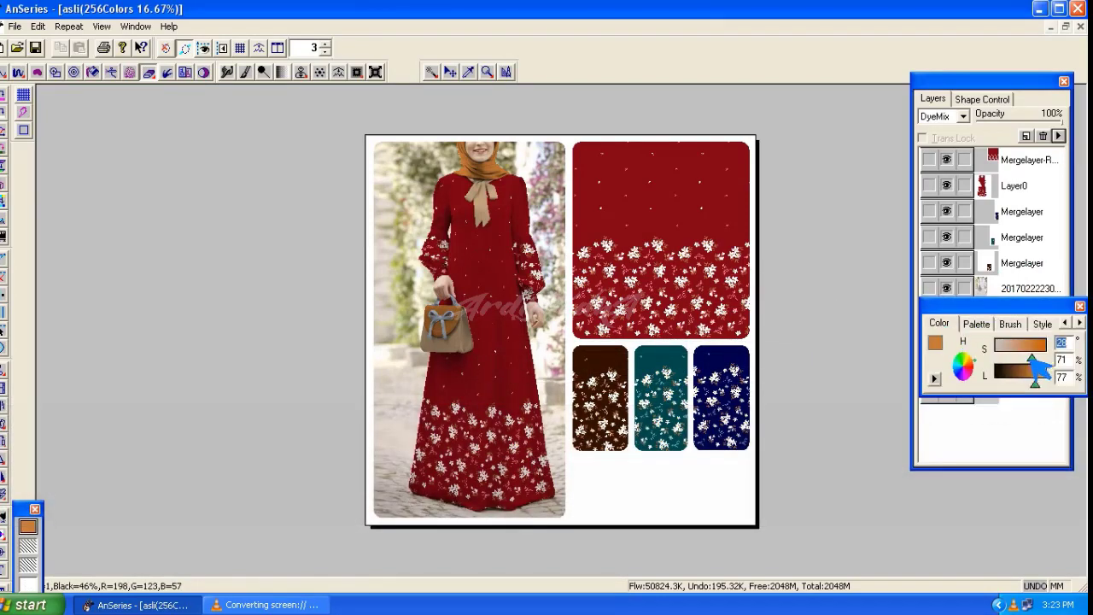
drag(1032, 361, 1017, 366)
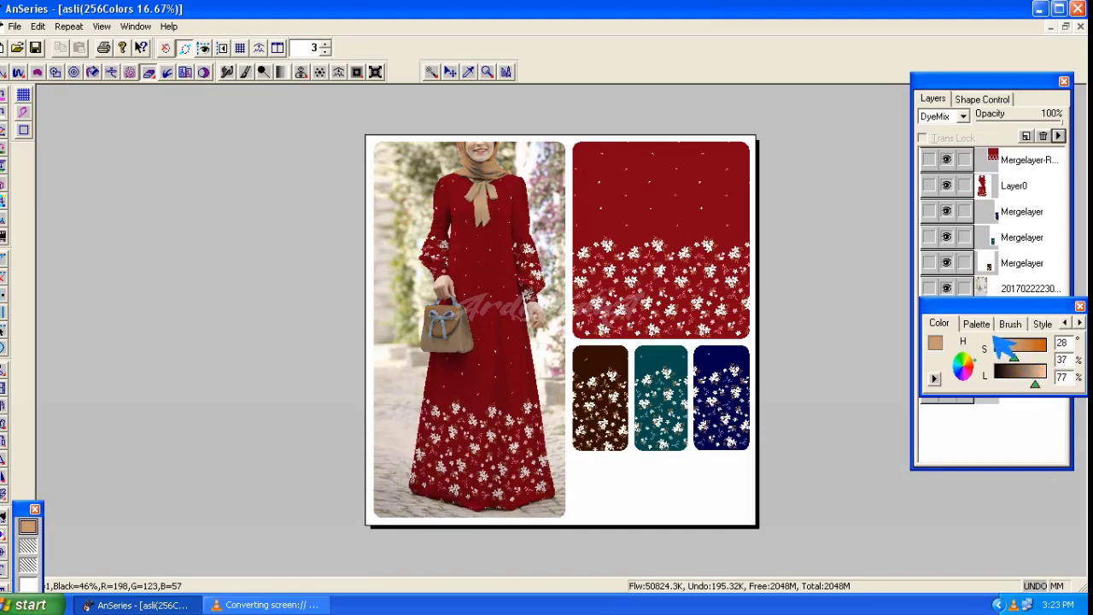
Step: Recolor the handbag's blue bow to orange with H 30, S 61% and L 90%, and close the color settings
click(987, 328)
click(940, 325)
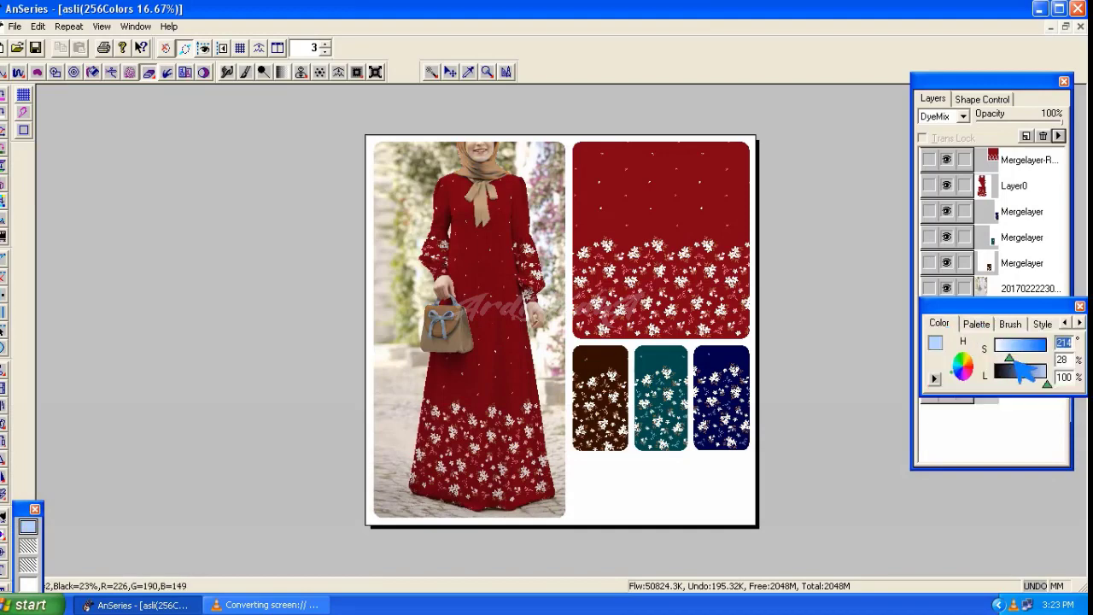
mouse_move(1016, 360)
mouse_down()
mouse_move(1036, 354)
mouse_move(1016, 353)
mouse_move(1024, 351)
mouse_up()
click(989, 327)
click(947, 329)
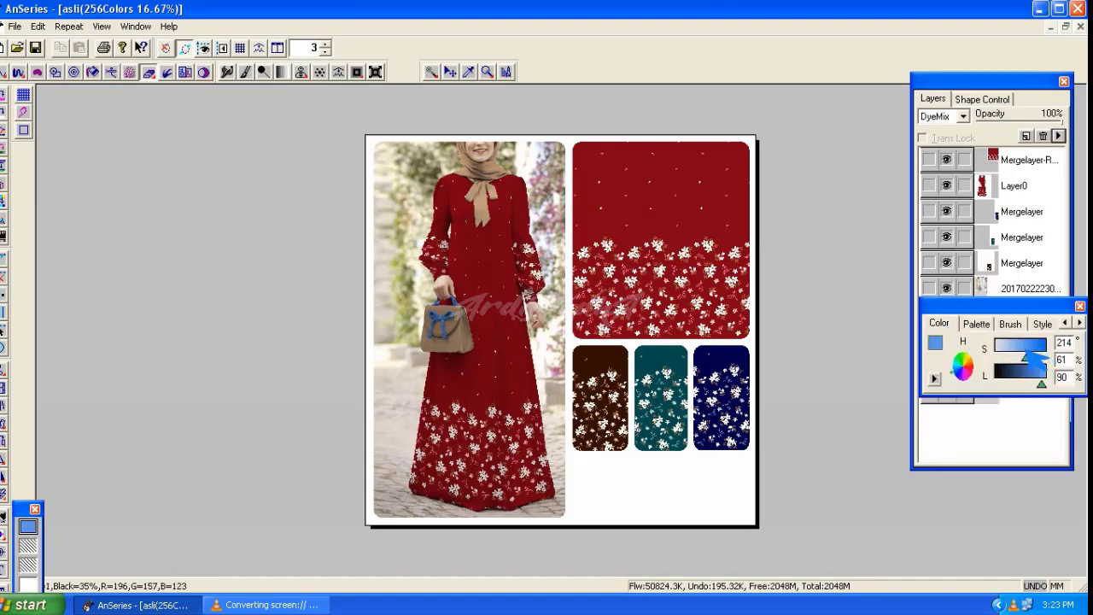
mouse_move(954, 372)
mouse_down()
mouse_move(984, 370)
mouse_move(986, 359)
mouse_up()
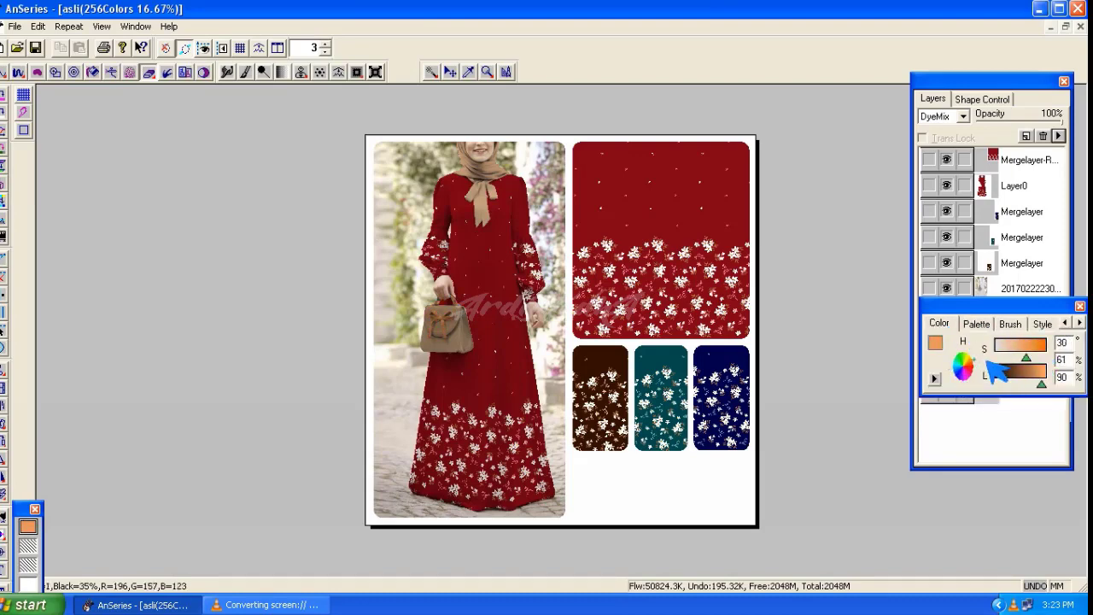
click(1081, 307)
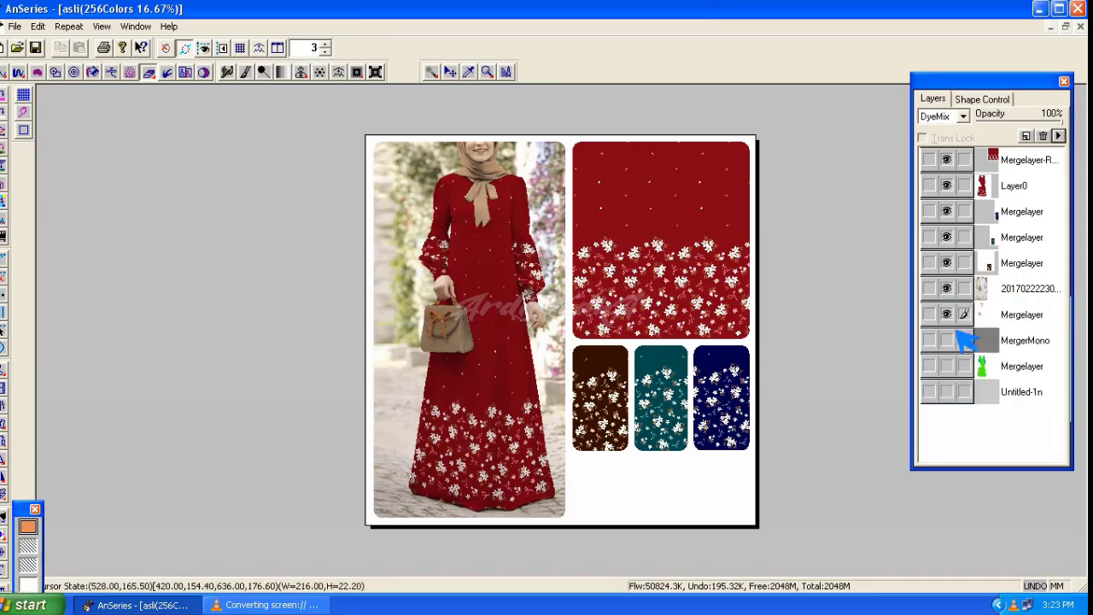
Step: Merge all visible layers of the red dress page into one layer, hide the source layers, and save the page
key(space)
key(Insert)
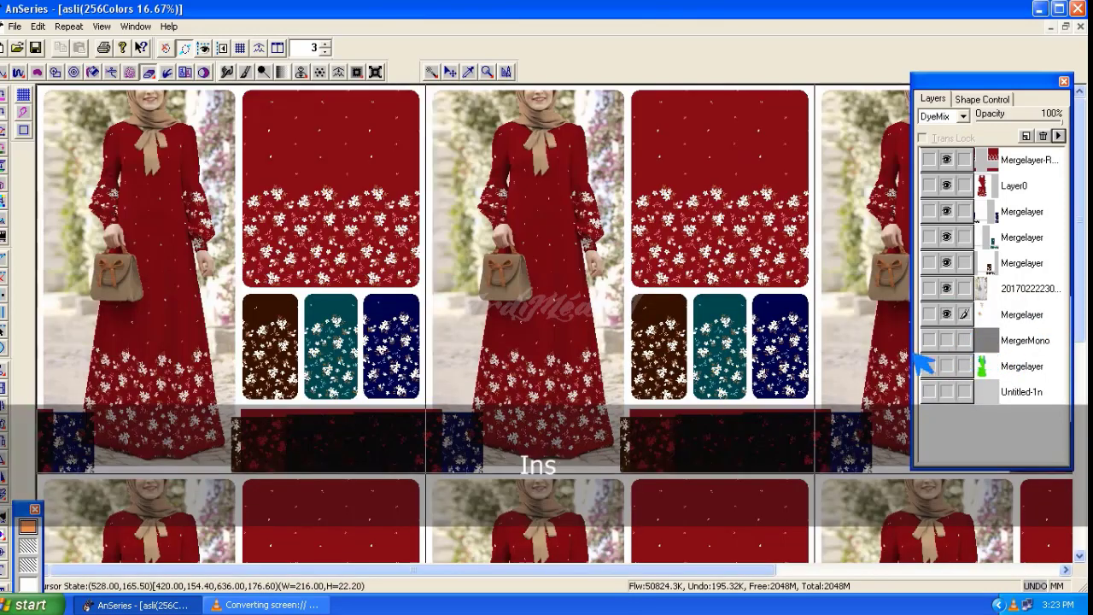
key(space)
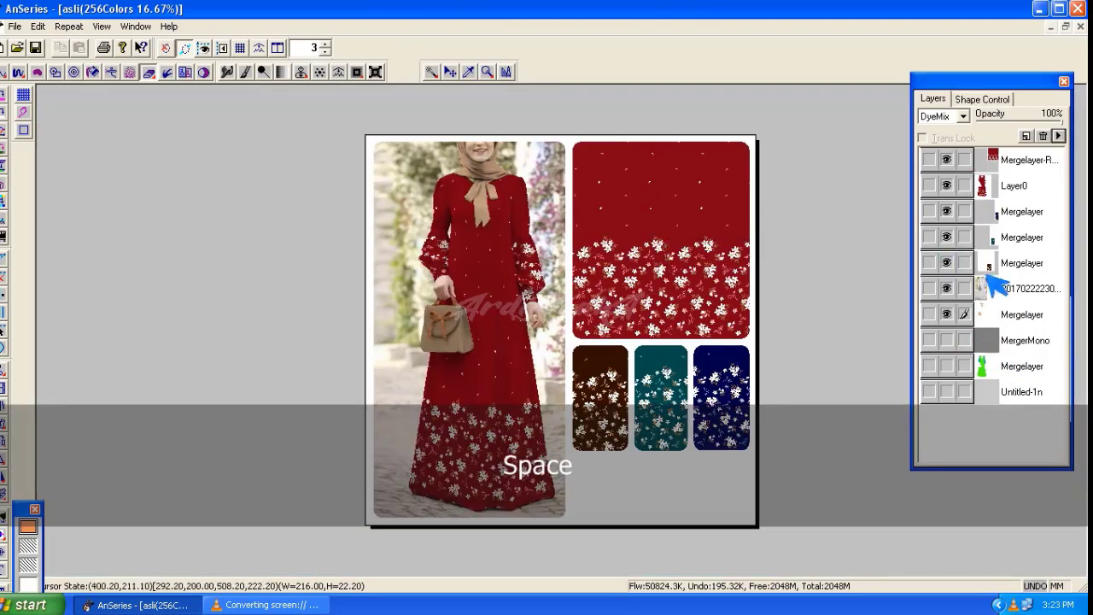
click(1060, 137)
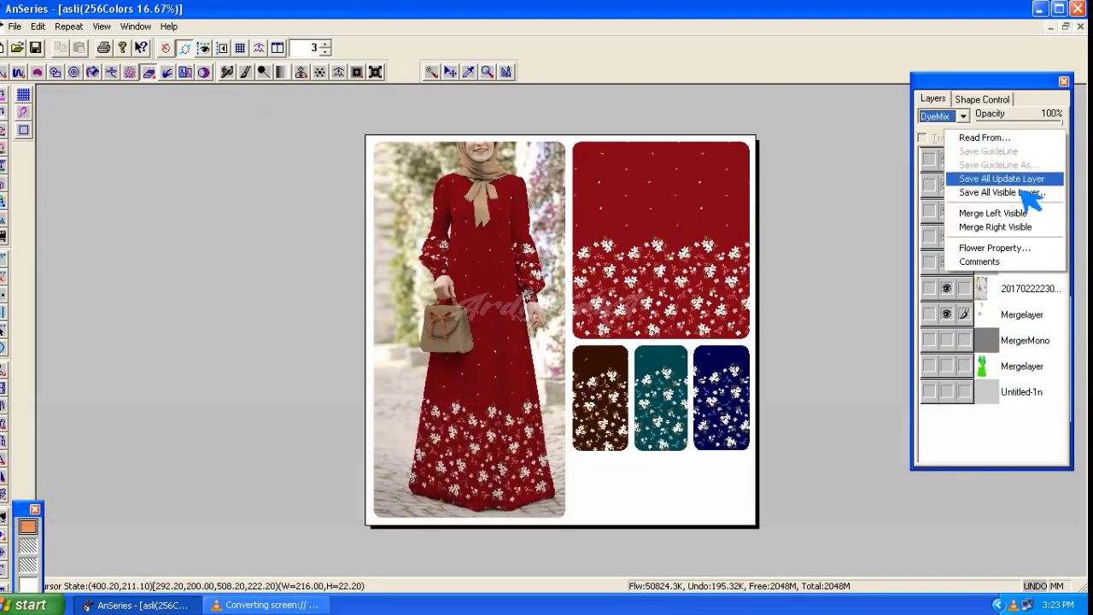
click(1011, 215)
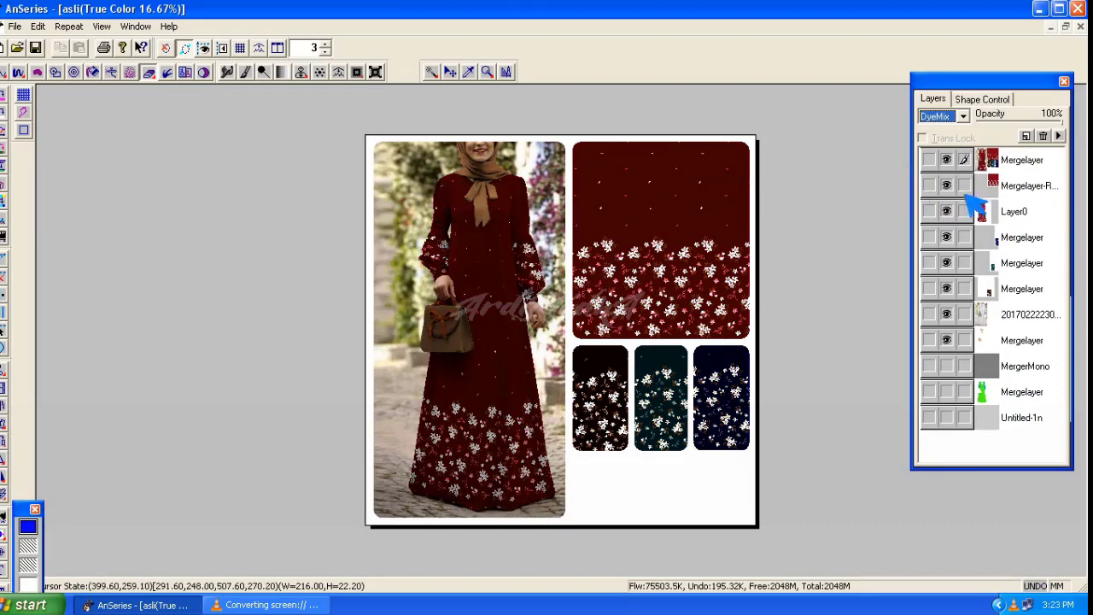
click(947, 263)
click(947, 289)
click(948, 315)
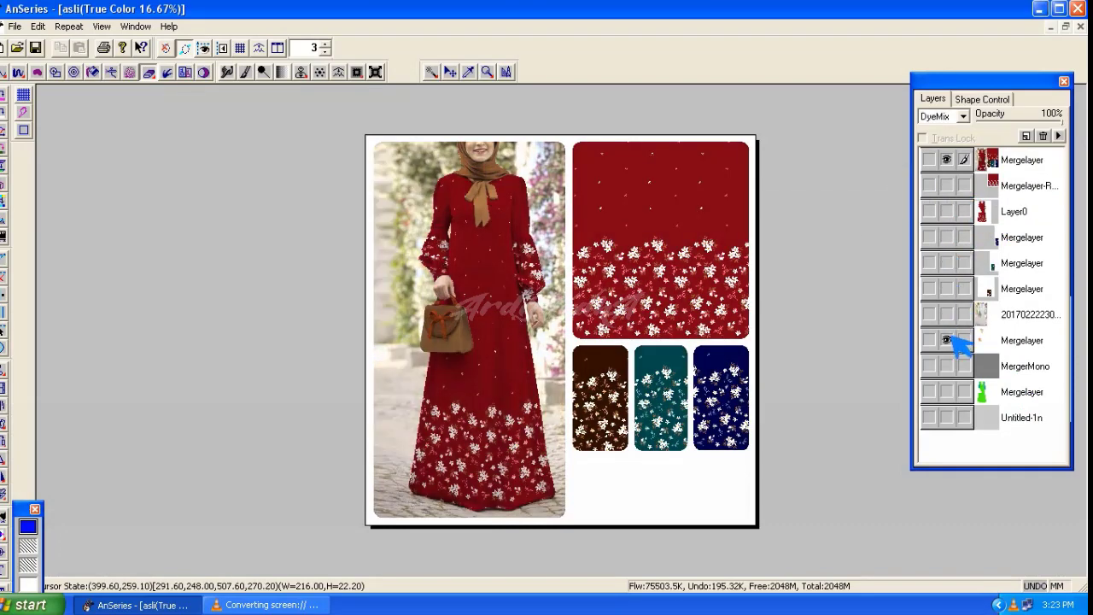
click(949, 340)
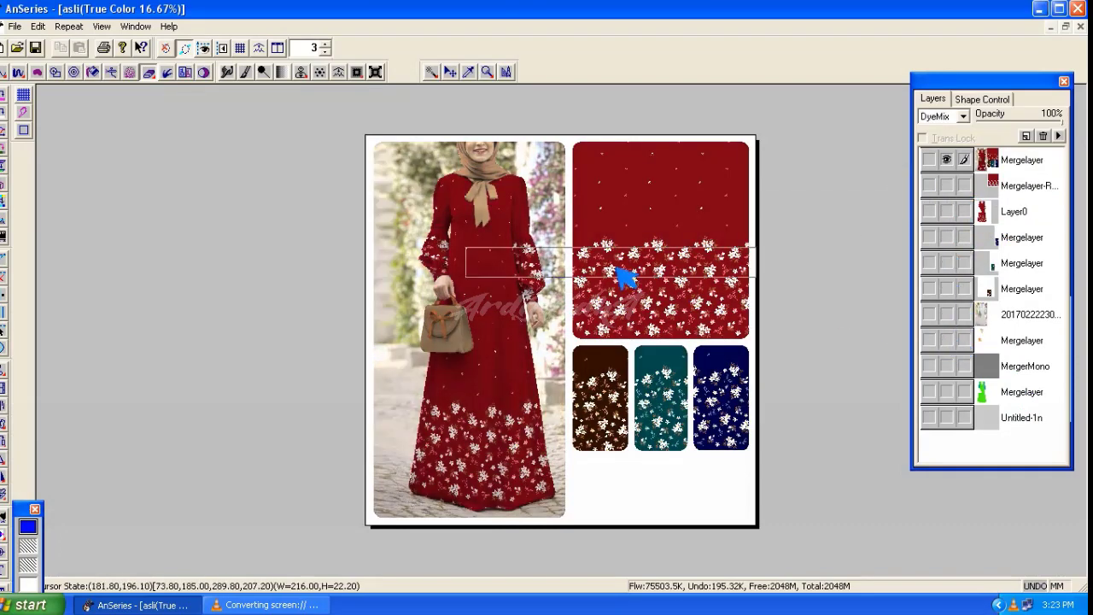
click(40, 51)
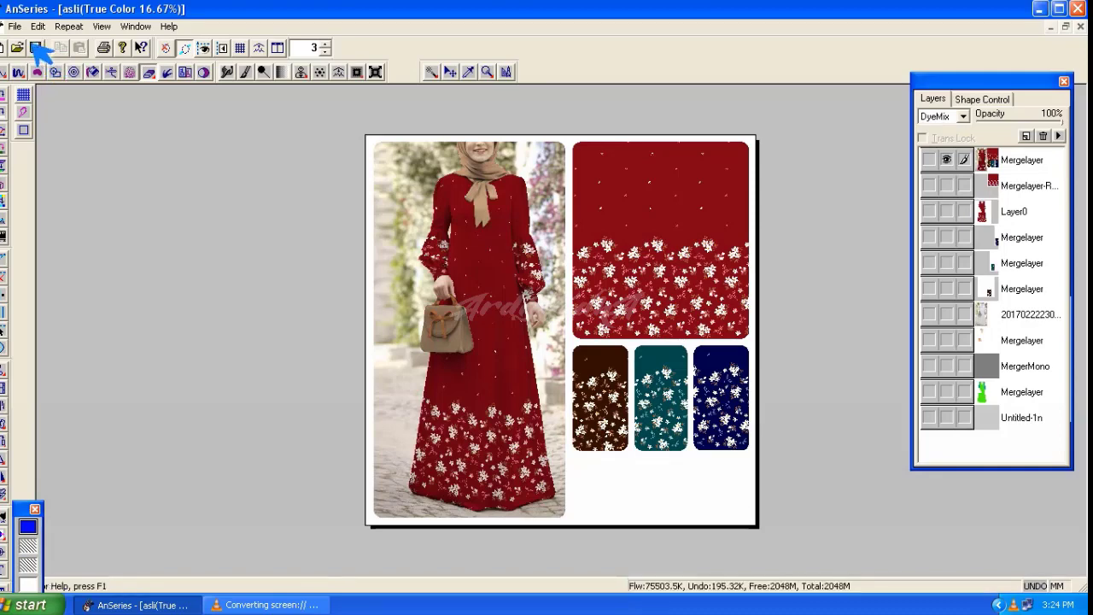
Step: Open the hanging-dress catalogue template, import the mergelayer-rgb2 pattern as a layer, and move it over the large swatch frame
click(21, 53)
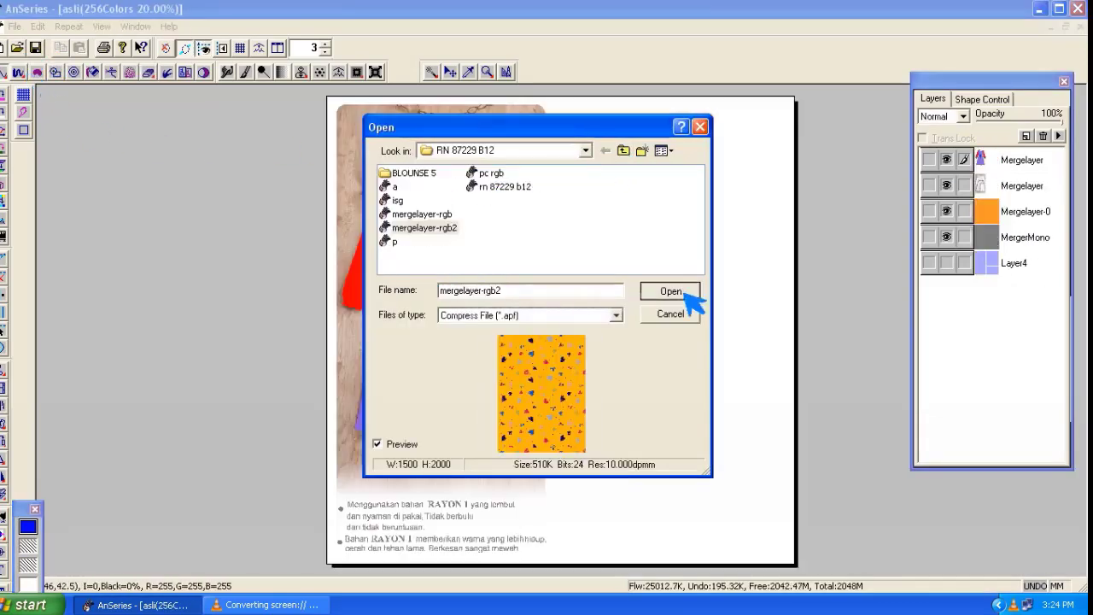
click(688, 292)
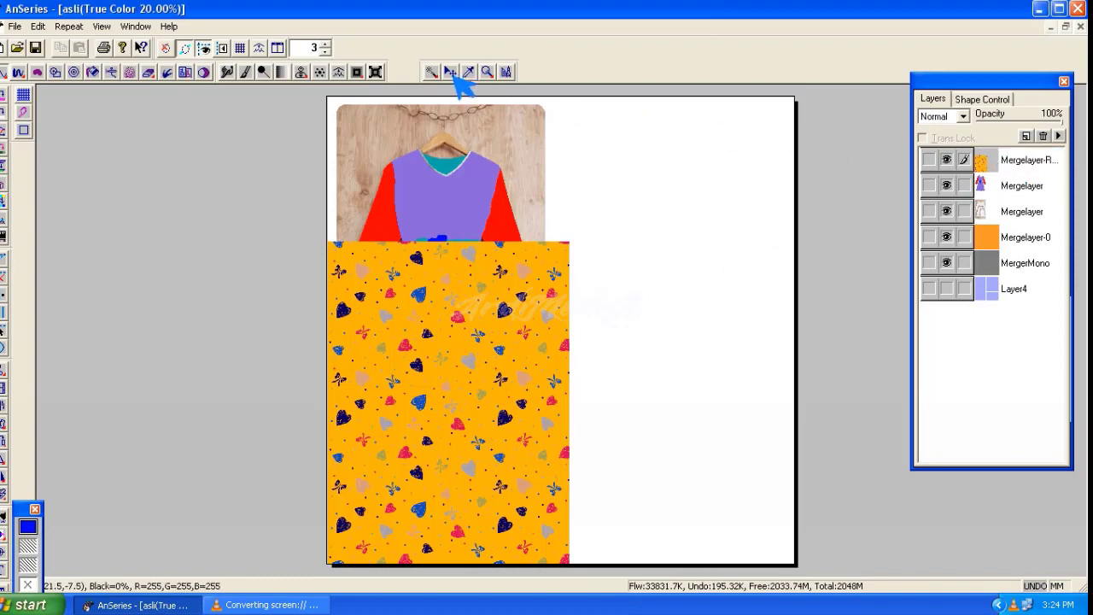
drag(465, 453, 669, 319)
Step: Trim the yellow hearts layer to the large rounded frame selected from Layer4 by erasing everything outside it, and clear the selection
click(947, 288)
click(998, 290)
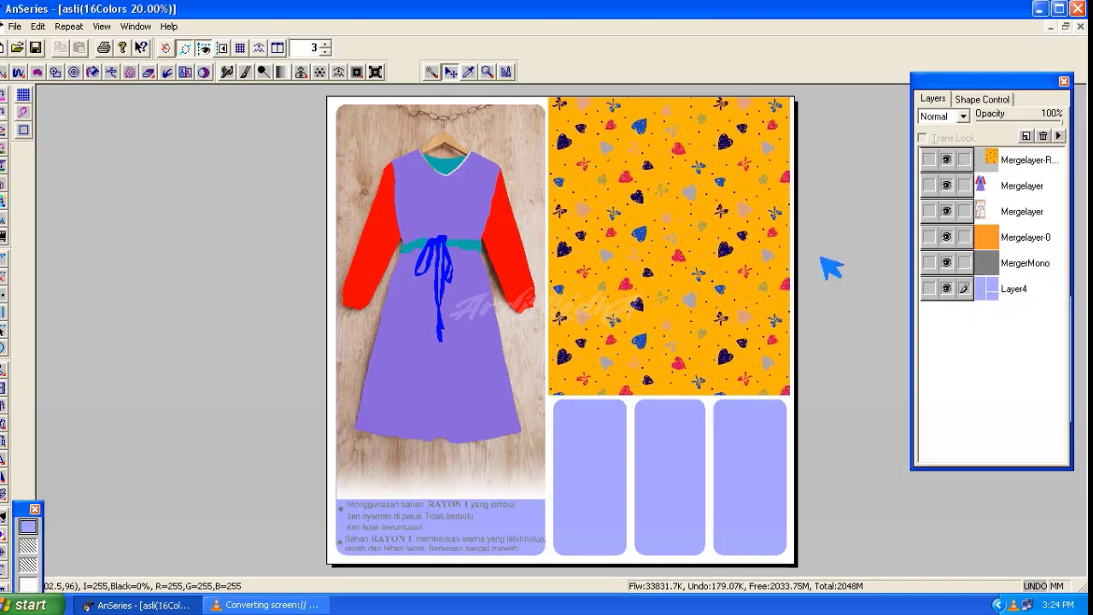
click(434, 73)
click(695, 258)
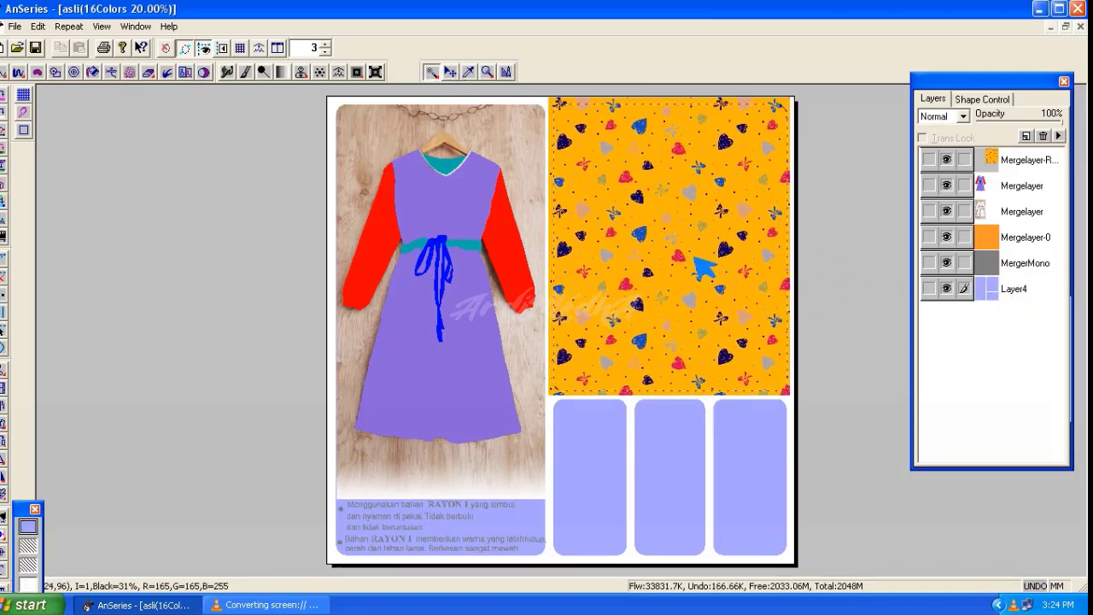
click(1005, 163)
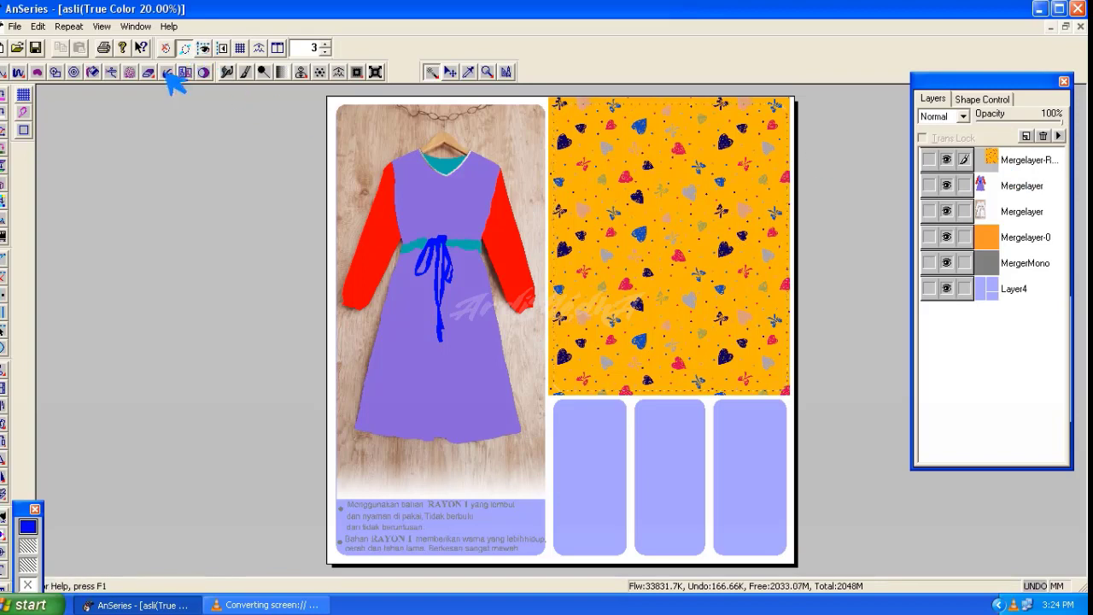
click(148, 72)
drag(666, 128, 687, 416)
key(ctrl+d)
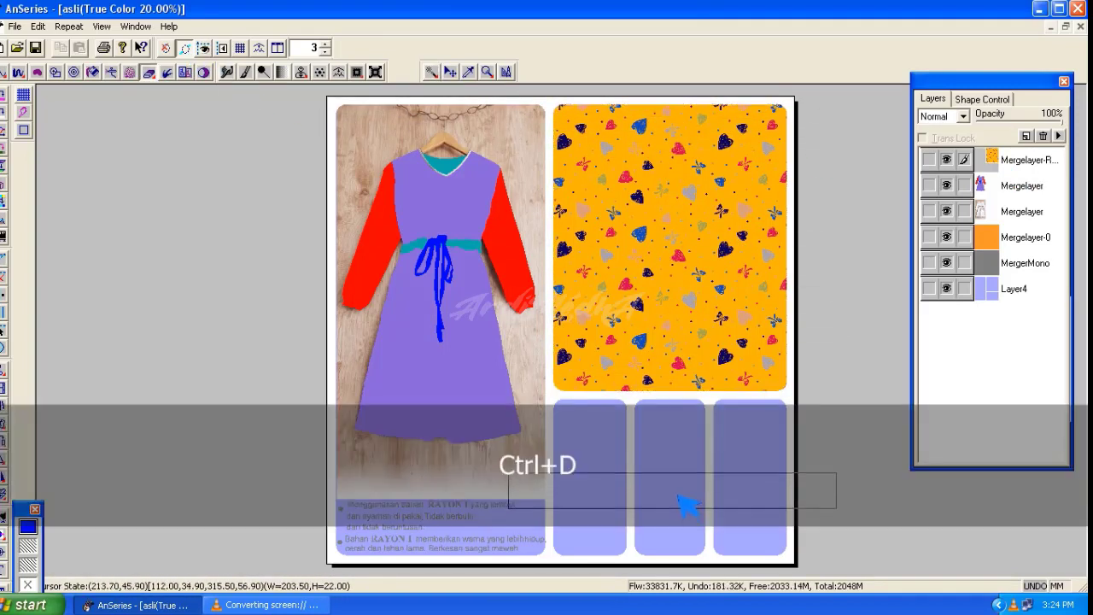
Step: Import the color variants from the rn 87229 b12 file and delete the pink and black pattern layers
click(1059, 136)
click(1015, 140)
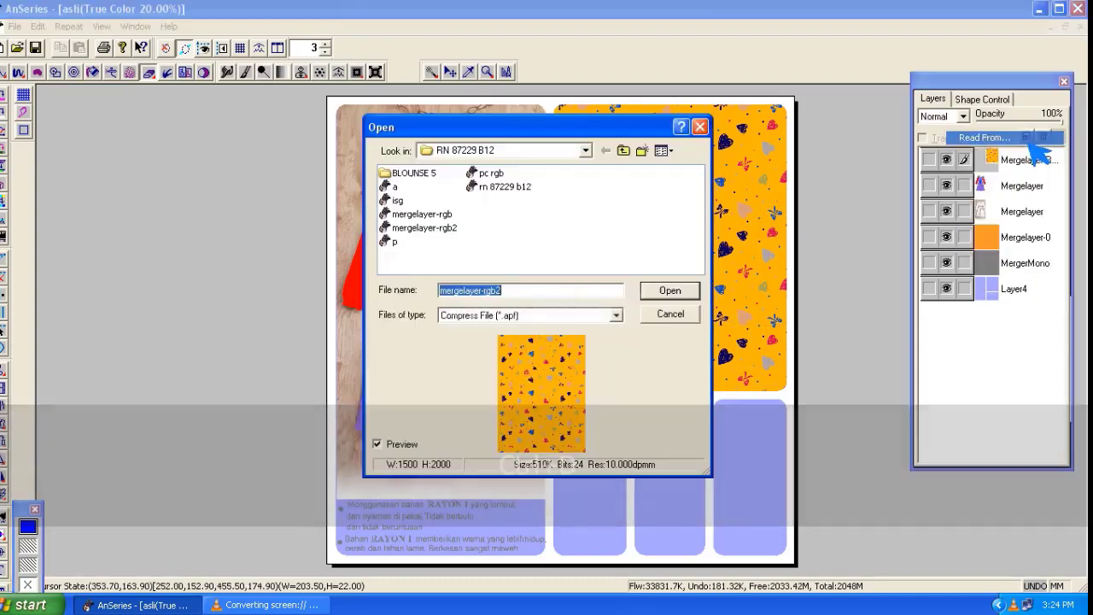
double_click(511, 187)
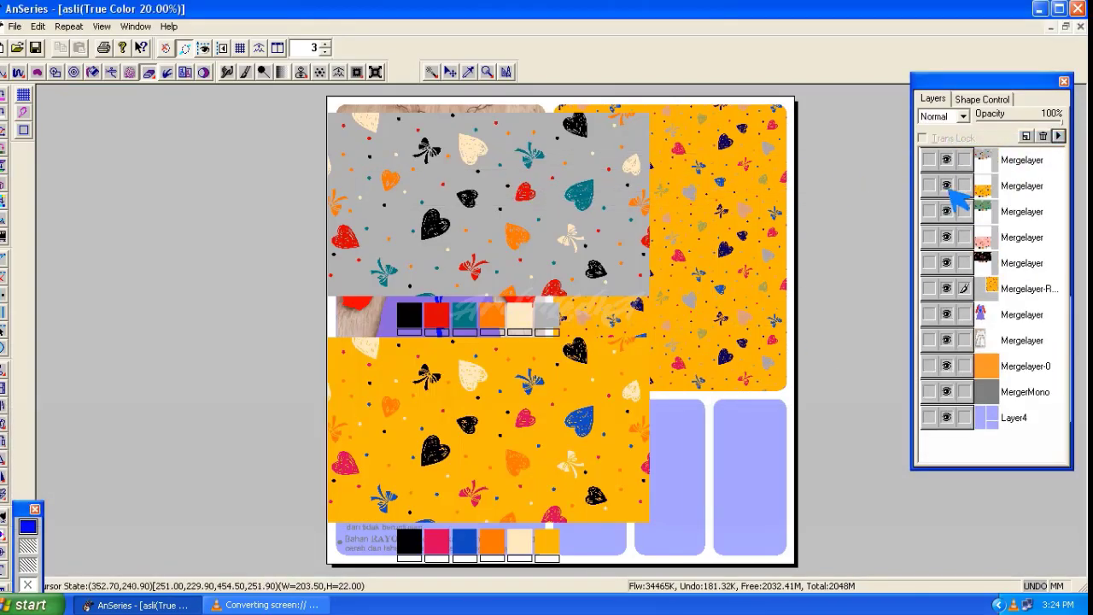
mouse_move(1026, 243)
mouse_down()
mouse_move(1051, 195)
mouse_move(1047, 139)
mouse_up()
click(1011, 161)
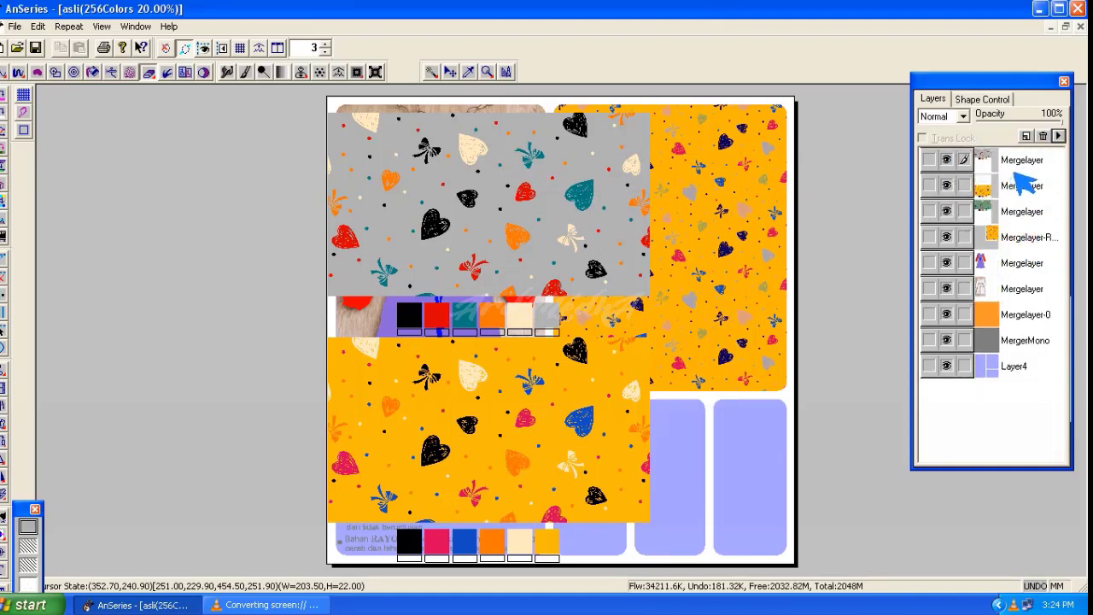
Step: Show only the gray pattern with the Layer4 frames, and move the gray pattern over the first small frame
double_click(952, 213)
click(953, 189)
click(951, 163)
click(951, 187)
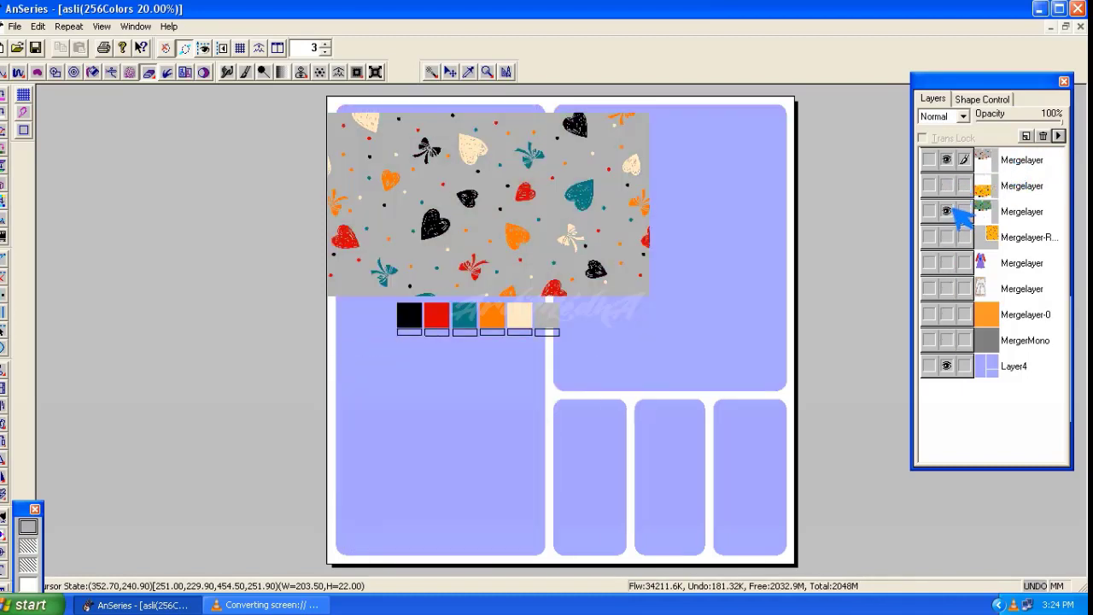
click(1006, 164)
click(454, 76)
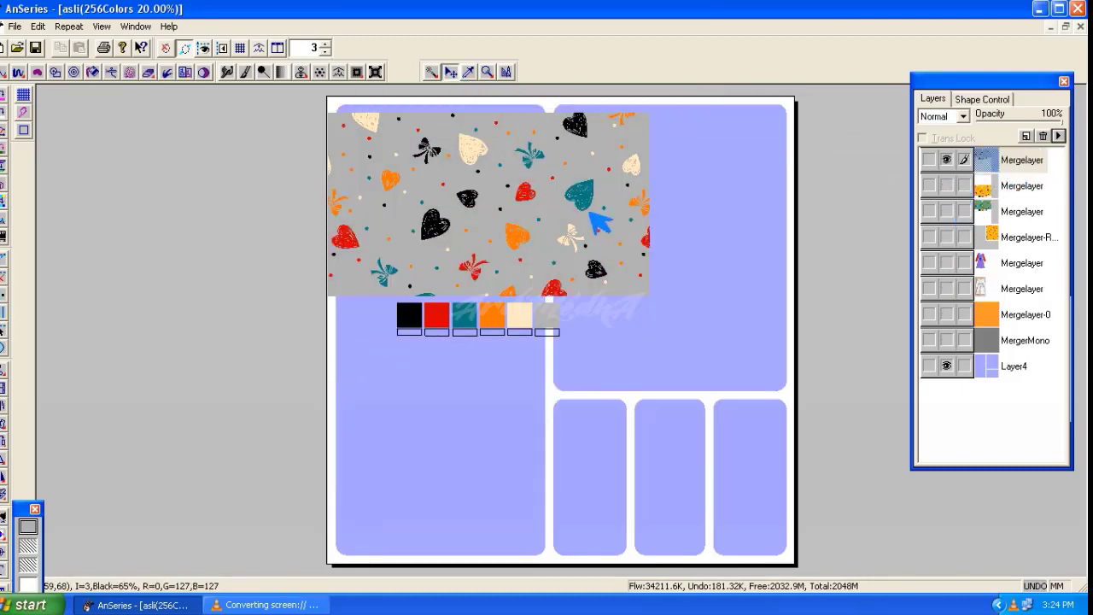
drag(582, 212, 562, 495)
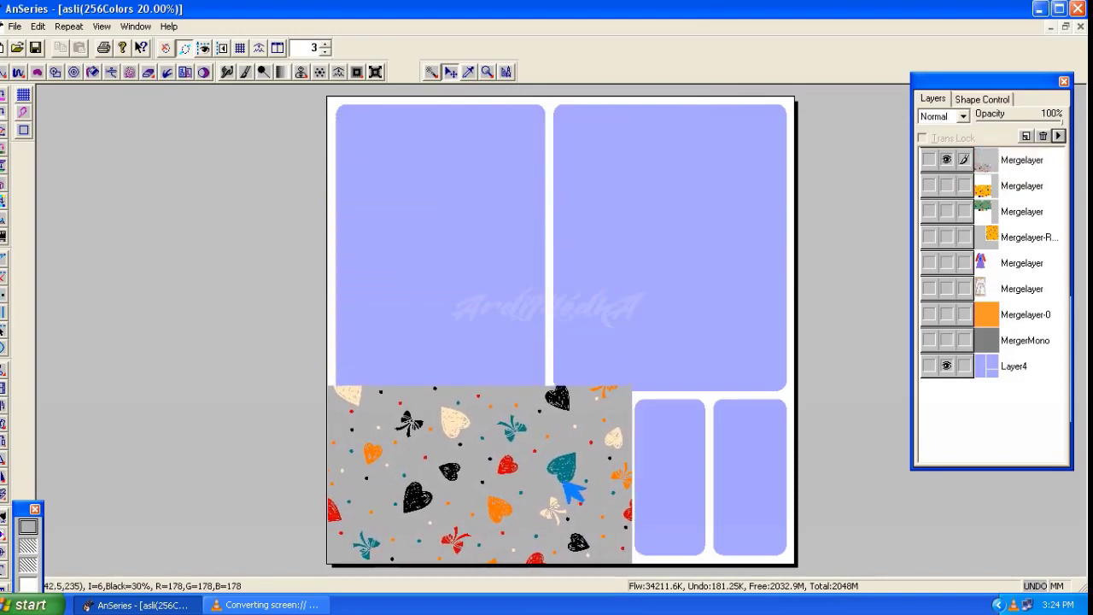
Step: Move the yellow variant over the middle small frame and the green variant over the last small frame, hiding the other patterns
click(990, 185)
click(948, 163)
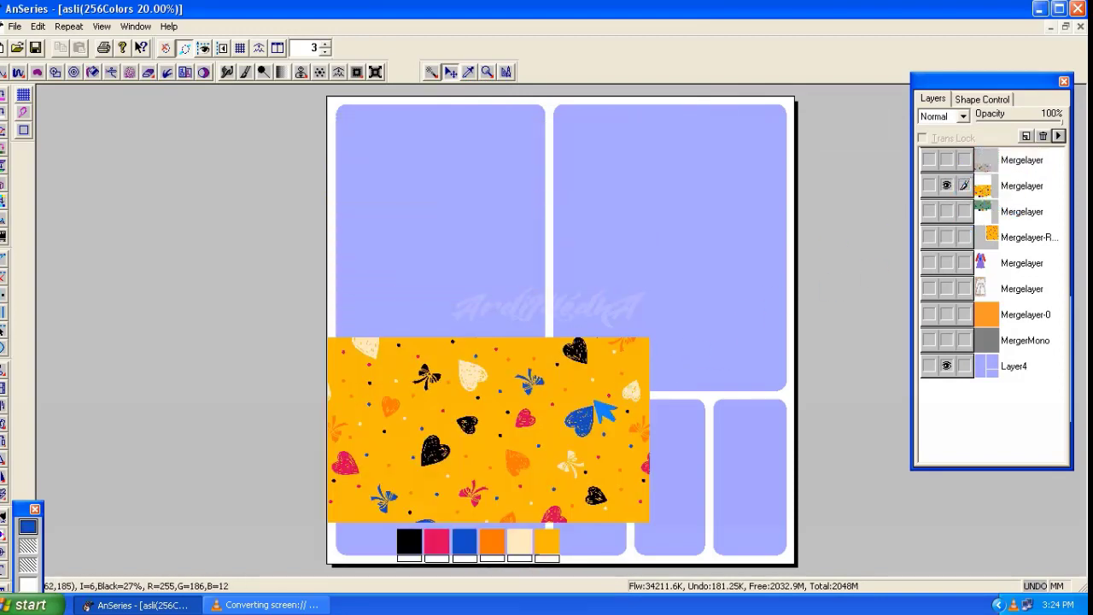
drag(595, 400, 659, 460)
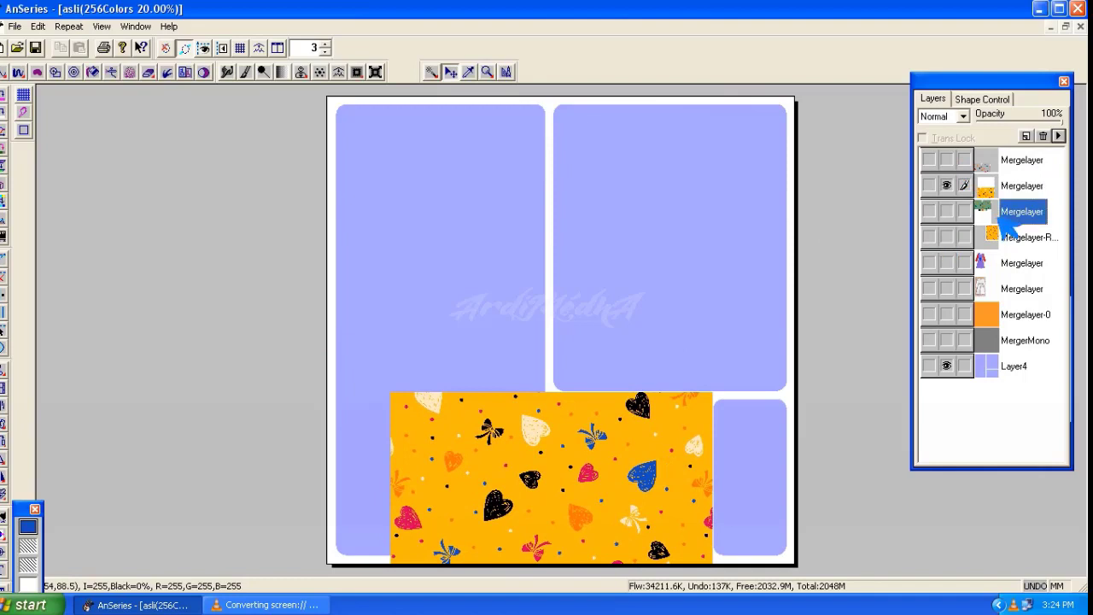
click(1000, 214)
click(947, 187)
drag(570, 213, 729, 502)
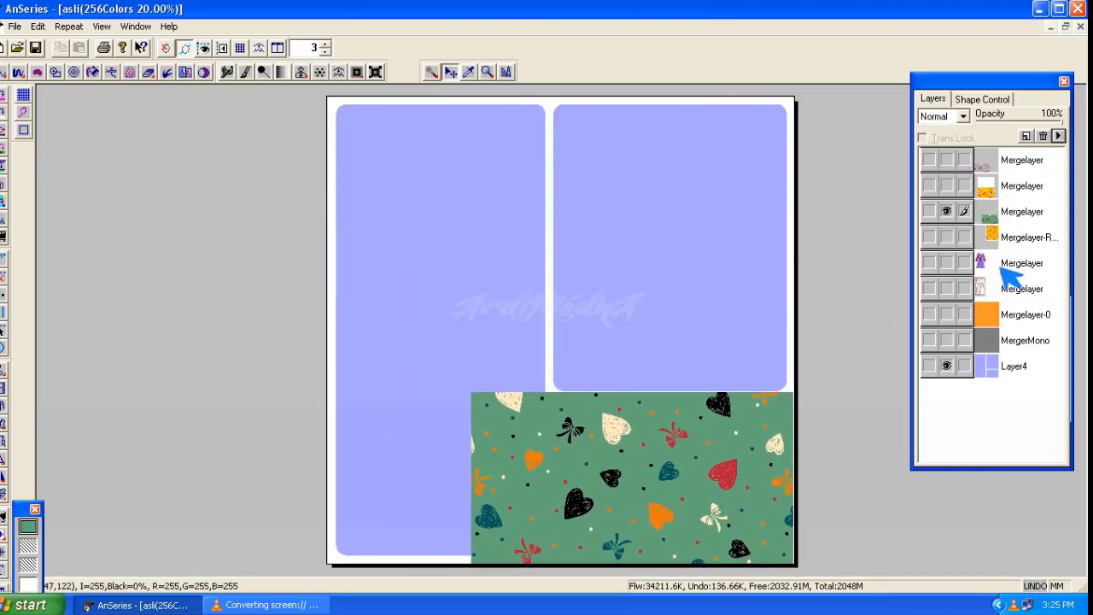
Step: Select the last small frame on Layer4 with the Magic Wand and erase the green pattern outside it
click(1004, 266)
click(993, 365)
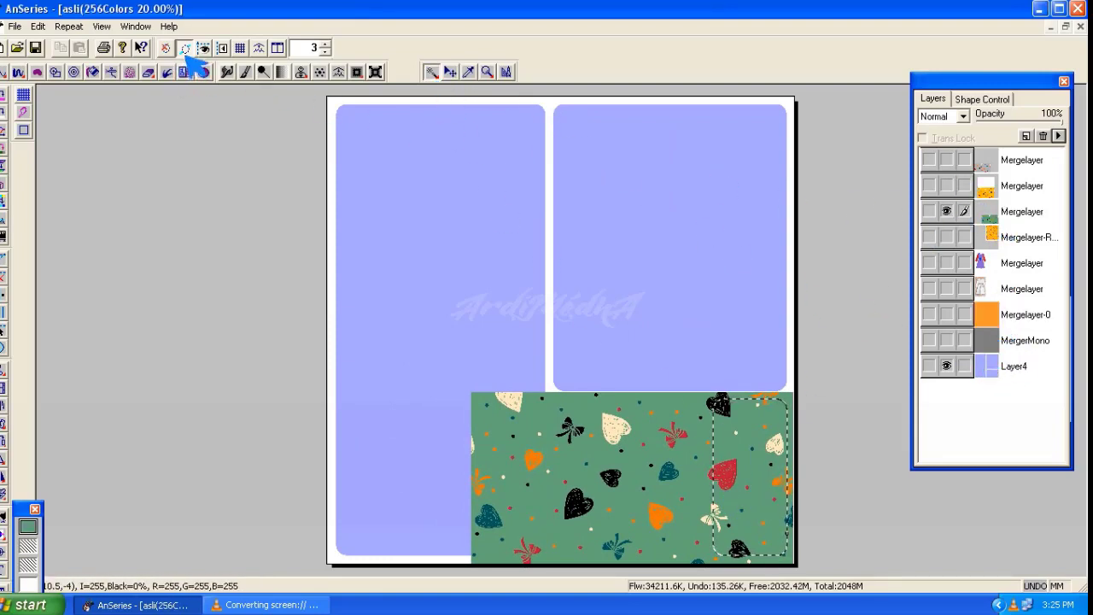
click(152, 74)
mouse_move(380, 224)
mouse_down()
mouse_move(655, 344)
mouse_move(560, 400)
mouse_move(702, 493)
mouse_up()
Step: Select the middle small frame on Layer4 with the Magic Wand and erase the yellow variant outside it
click(995, 366)
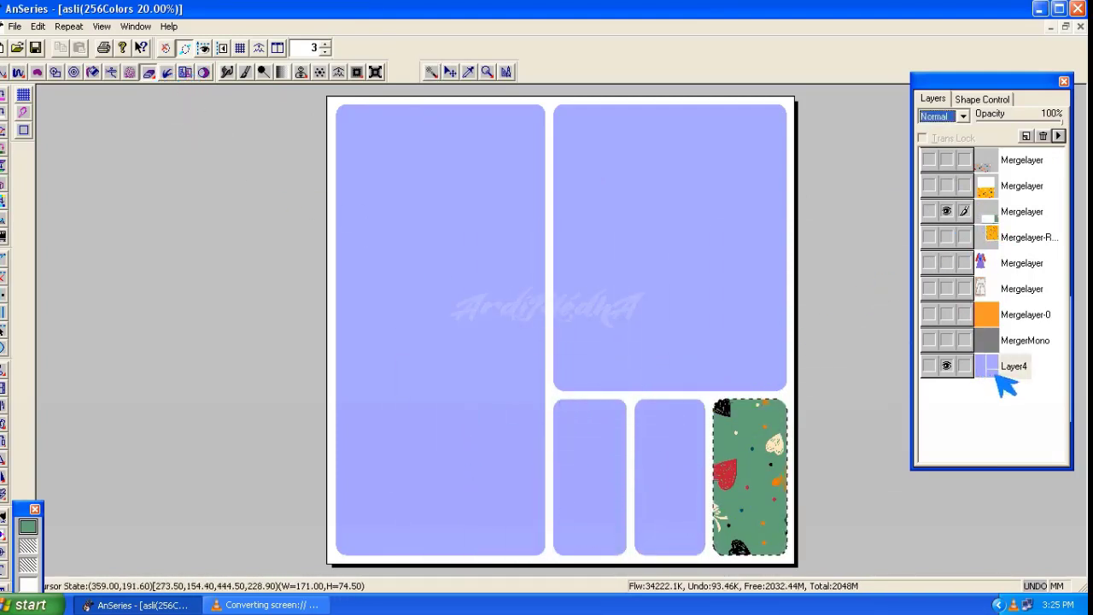
click(431, 72)
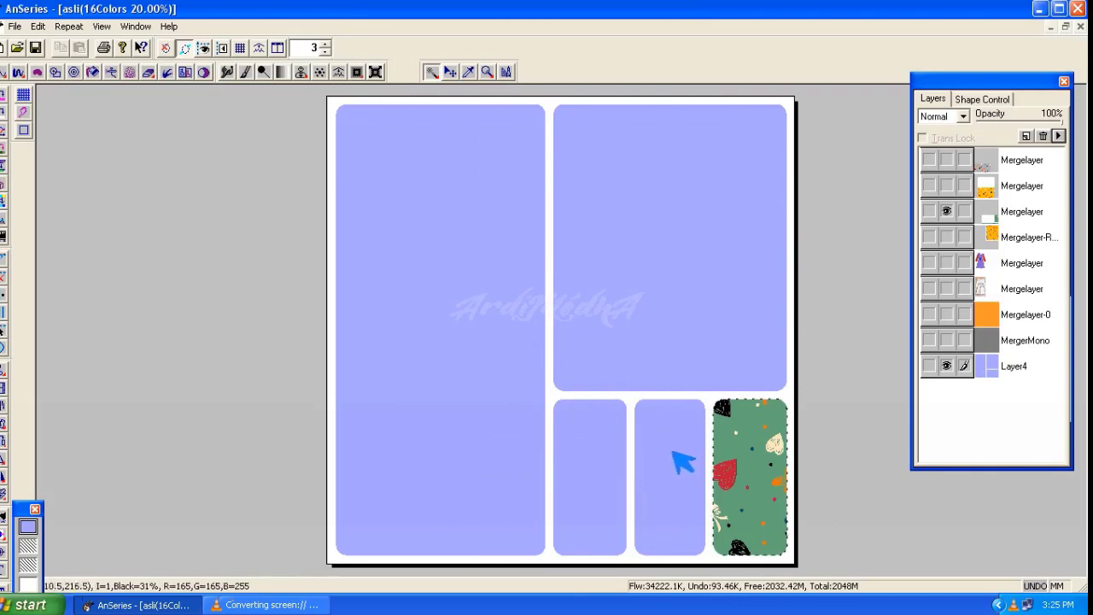
click(984, 190)
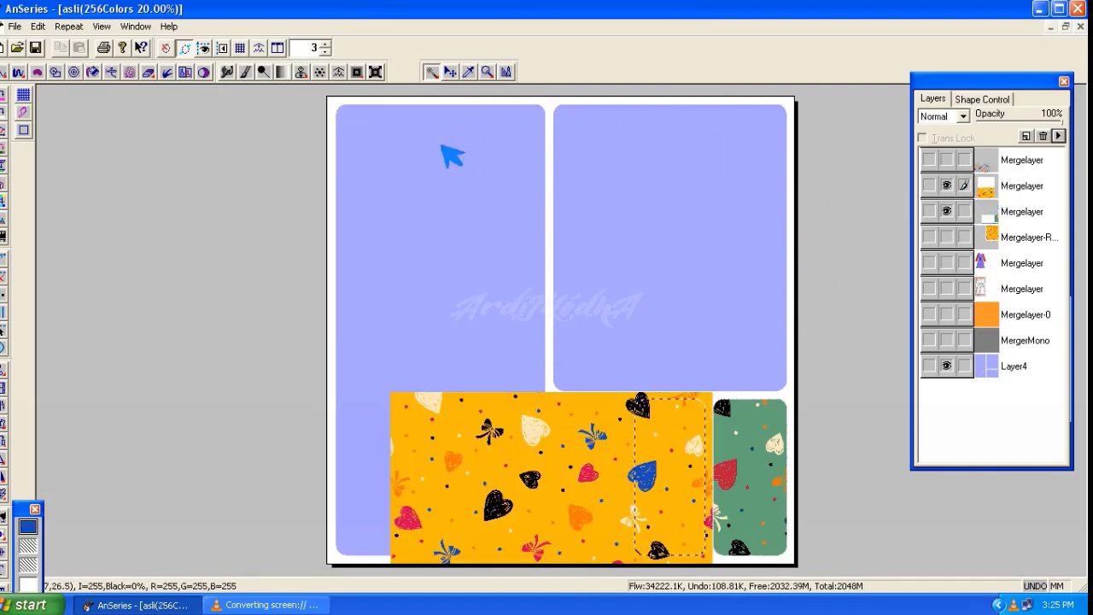
drag(272, 239, 561, 336)
mouse_move(491, 365)
mouse_down()
mouse_move(469, 510)
mouse_move(666, 410)
mouse_move(668, 359)
mouse_up()
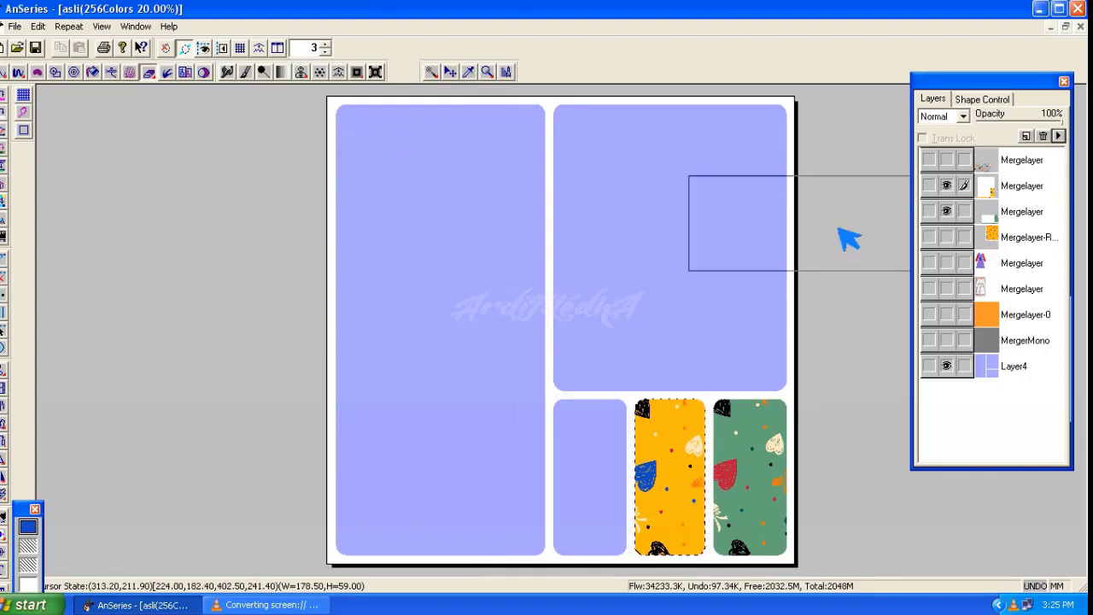
Step: Select the first small frame on Layer4, erase the gray pattern outside it, and clear the selection
click(996, 363)
click(434, 74)
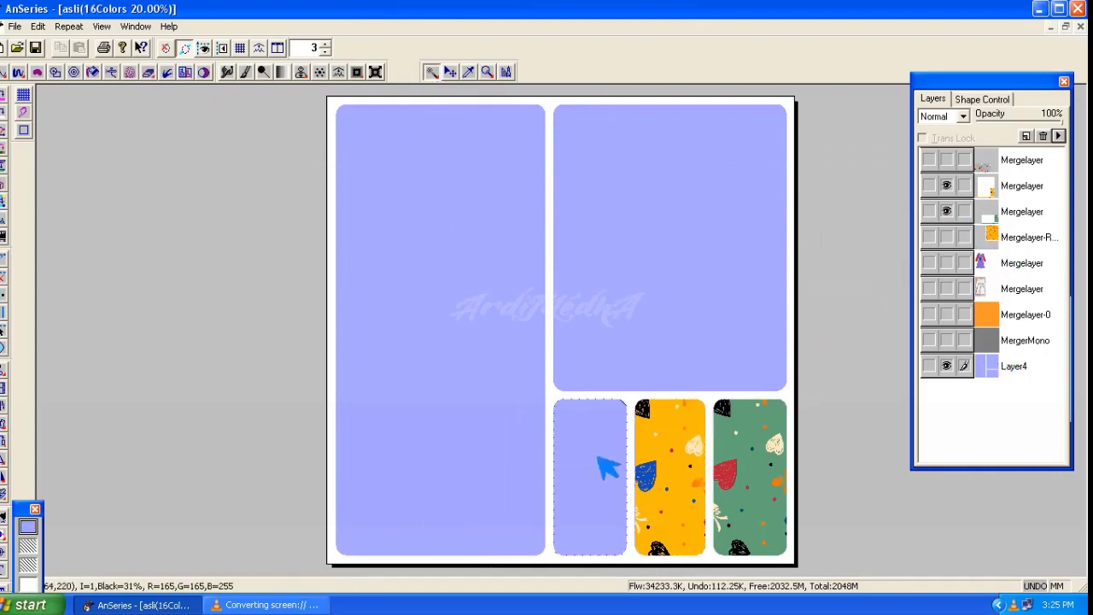
click(1009, 162)
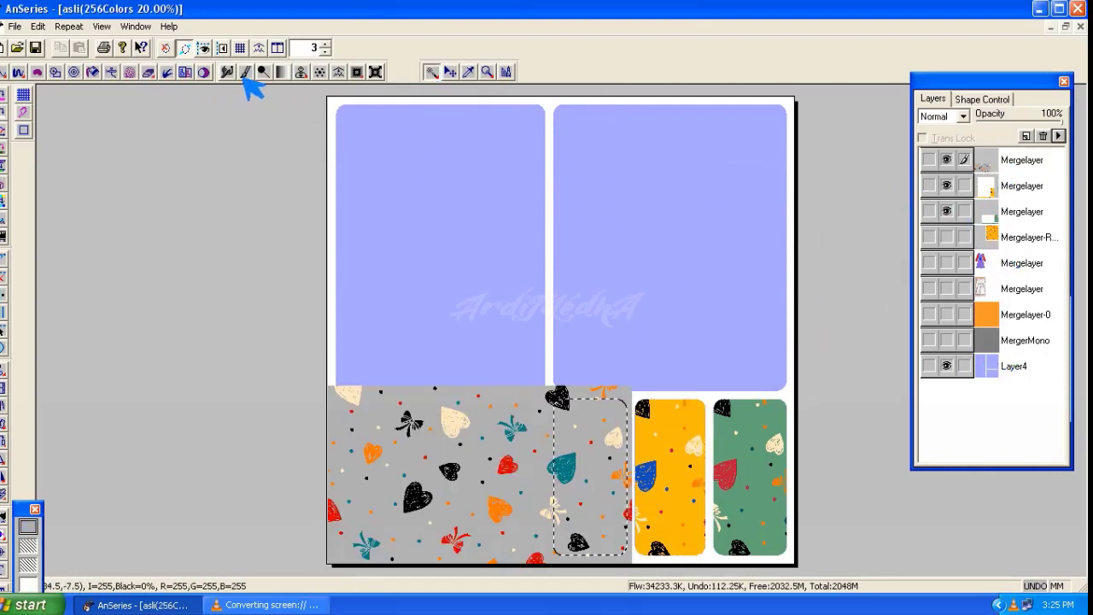
click(151, 78)
mouse_move(242, 251)
mouse_down()
mouse_move(443, 333)
mouse_move(544, 350)
mouse_up()
mouse_move(500, 355)
mouse_down()
mouse_move(492, 547)
mouse_move(578, 440)
mouse_up()
key(ctrl+d)
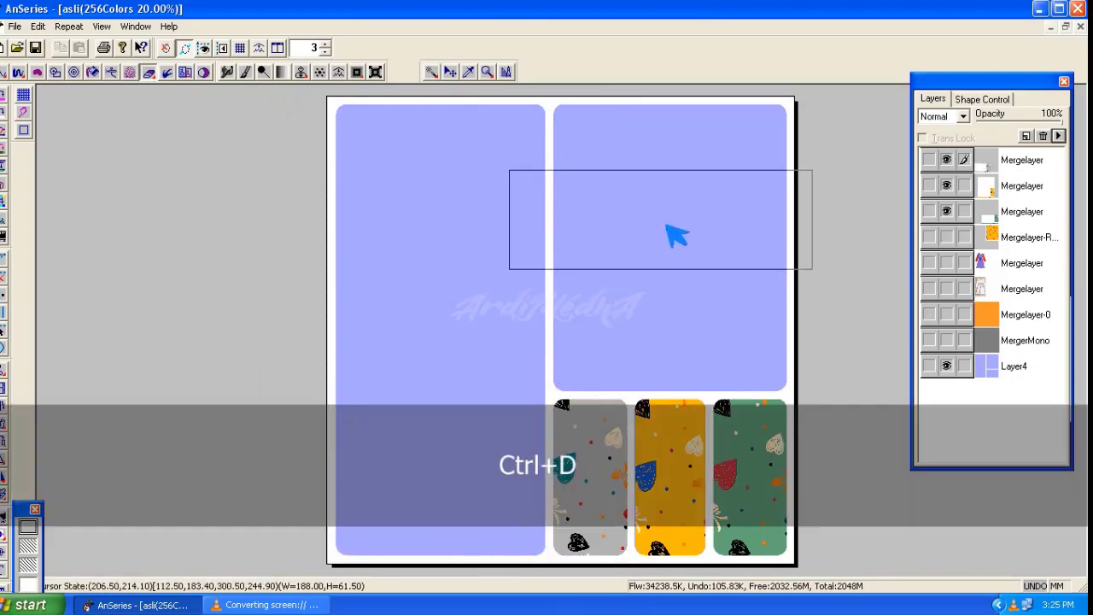
Step: Show the large yellow swatch and the white dress photo, and hide Layer4 and the dress color-mask layer
click(947, 238)
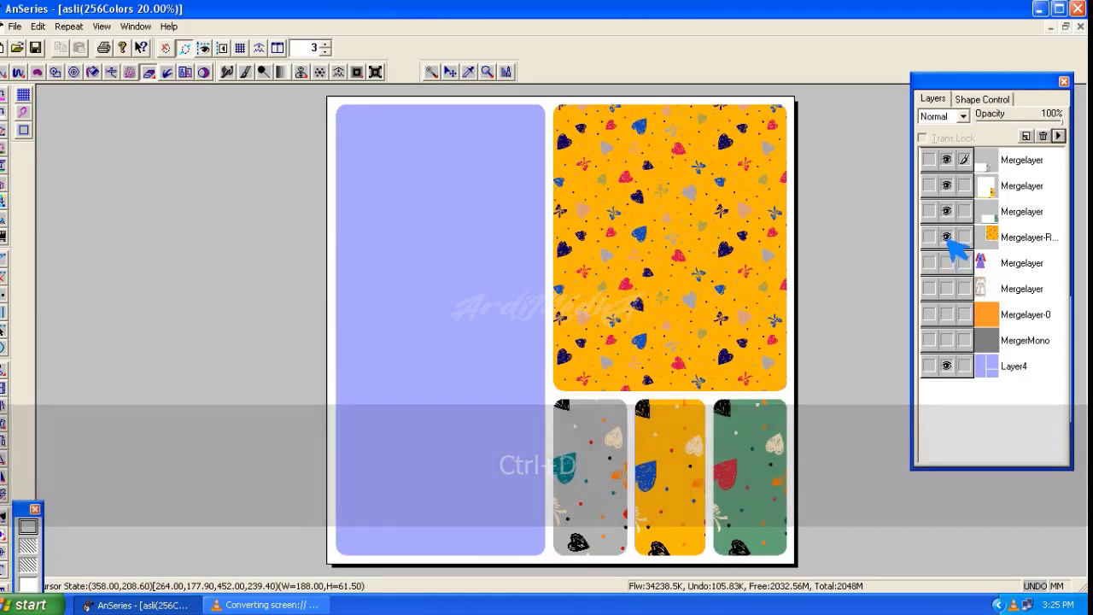
click(947, 366)
click(947, 263)
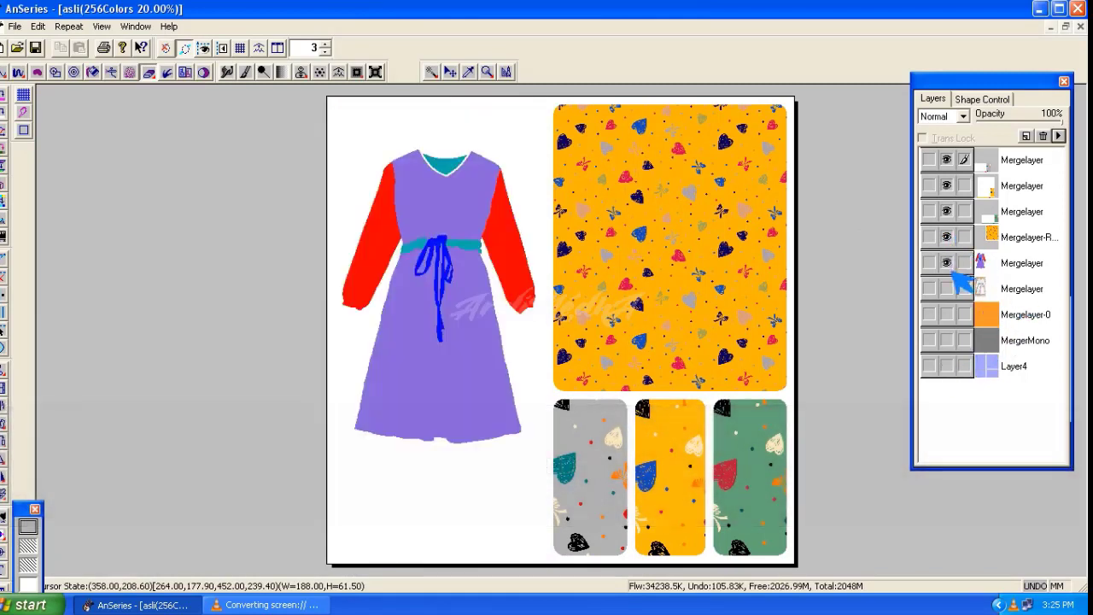
click(948, 289)
click(947, 263)
Step: Create a new TrueColor image layer 200 mm wide and 280 mm high at resolution 254
click(984, 263)
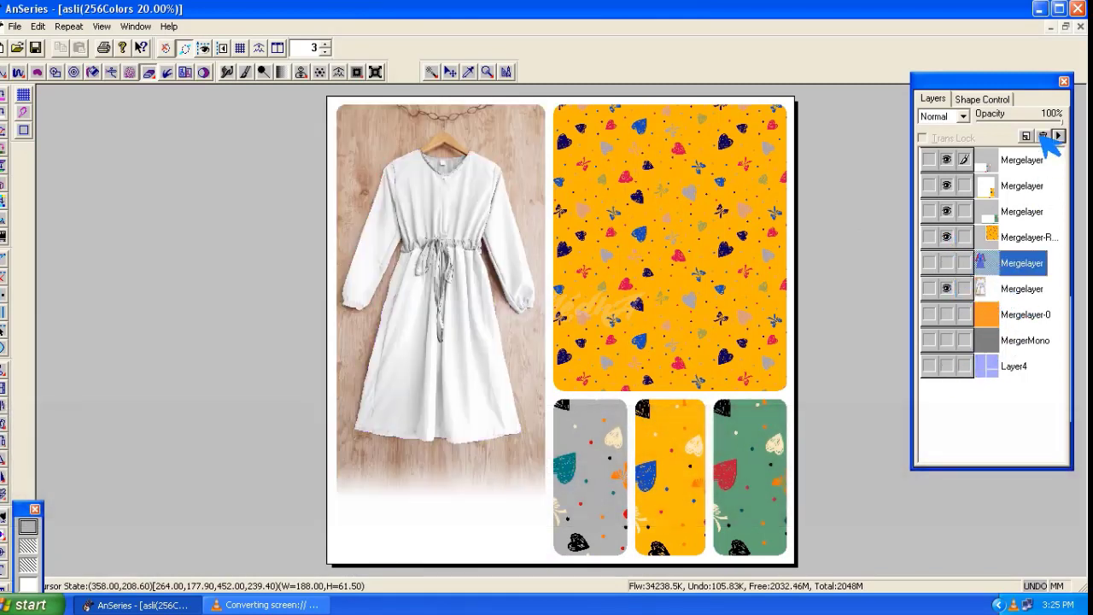
click(1043, 136)
click(577, 295)
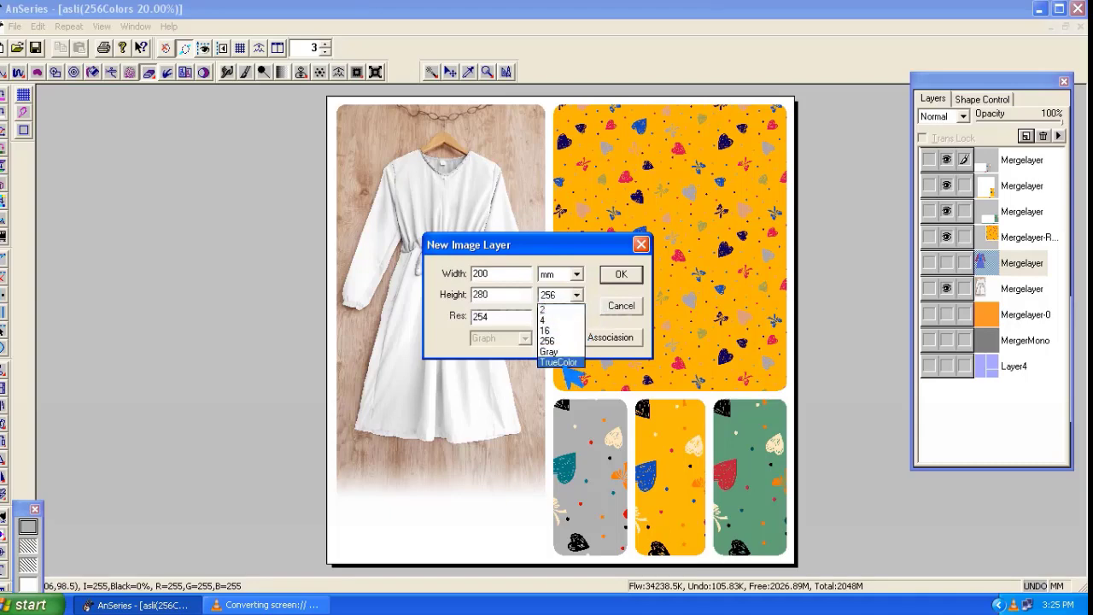
click(560, 363)
click(621, 274)
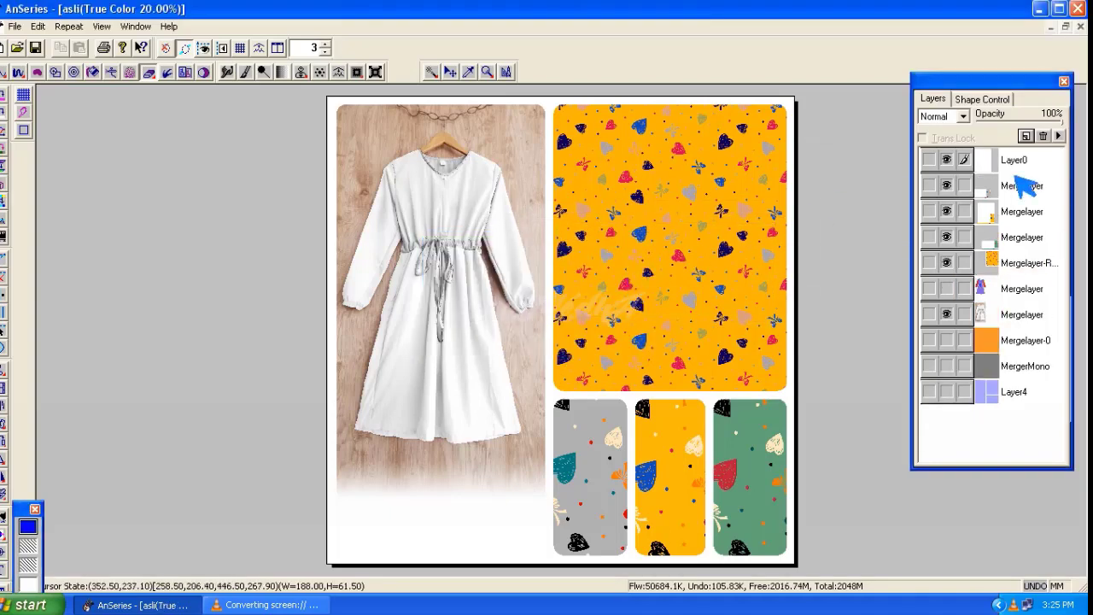
Step: Select all purple bodice and skirt areas of the dress color-mask layer by similar color, and activate Layer0
click(982, 292)
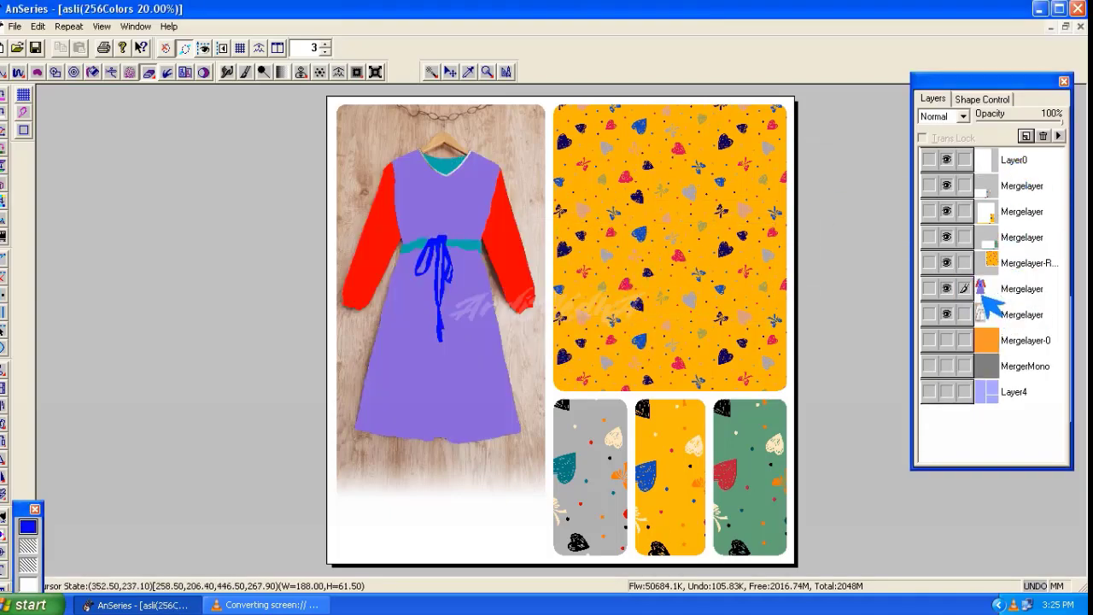
click(433, 72)
click(445, 214)
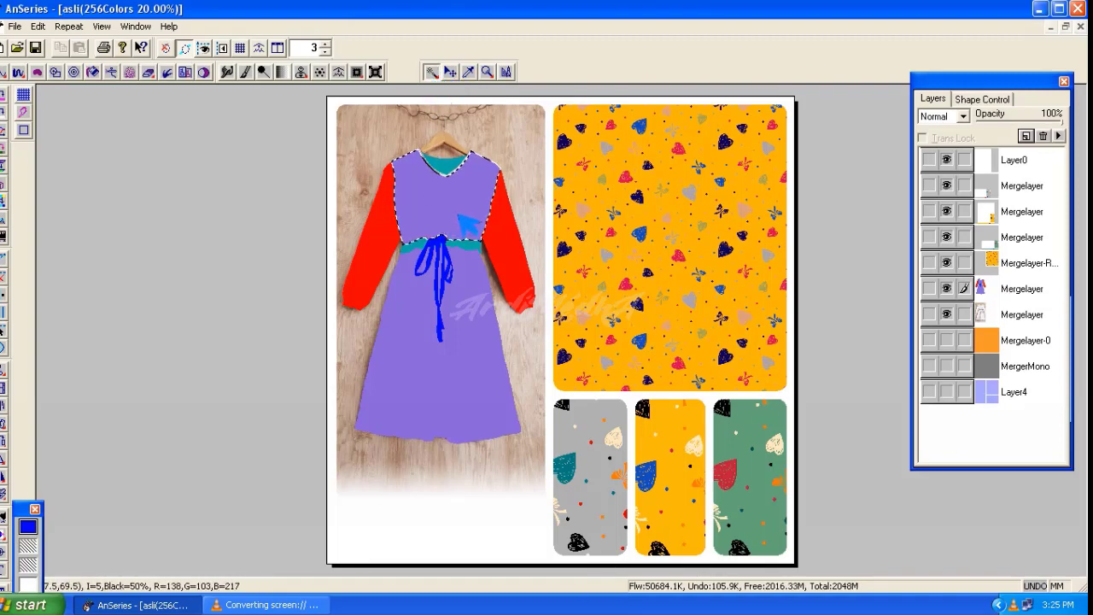
key(Return)
click(756, 132)
click(1016, 166)
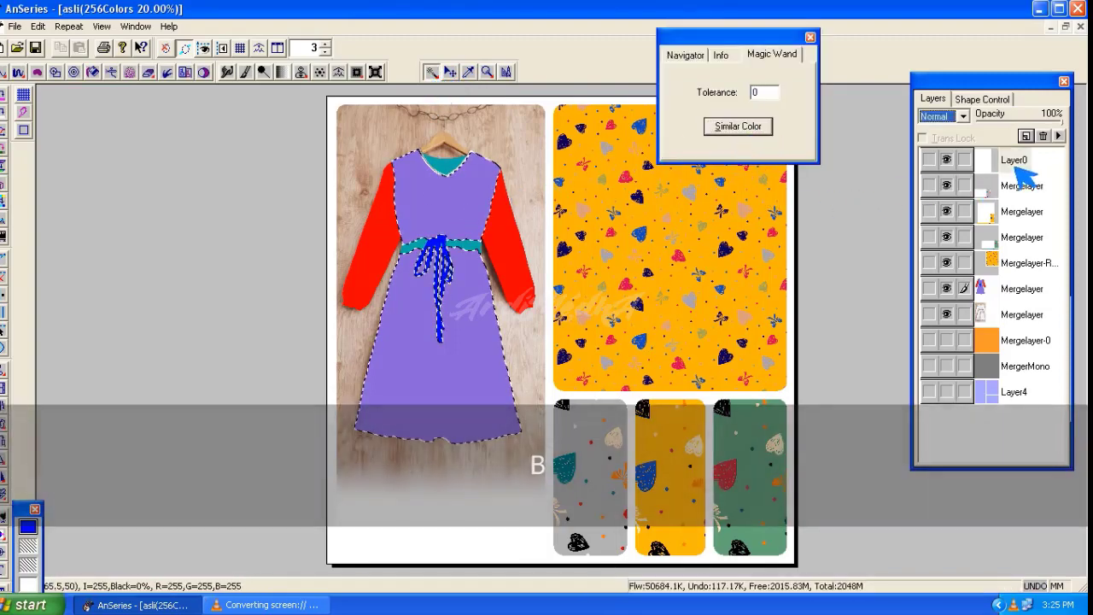
click(994, 160)
Step: Load the BAJU grid and set mergelayer-rgb as its flower pattern with a 1/1 horizontal cycle
click(28, 97)
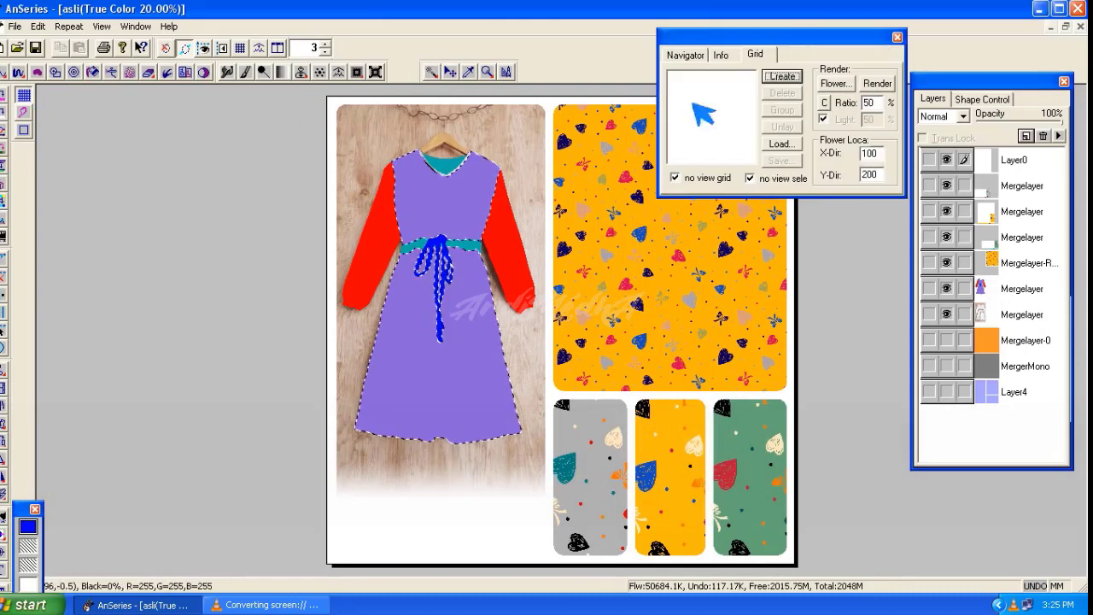
click(786, 150)
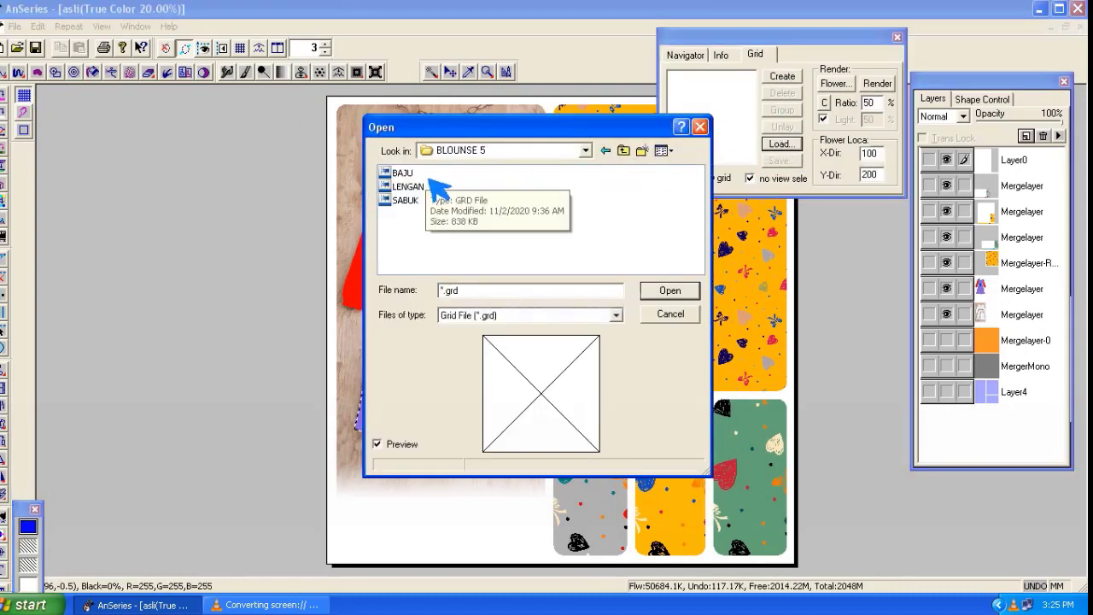
click(684, 293)
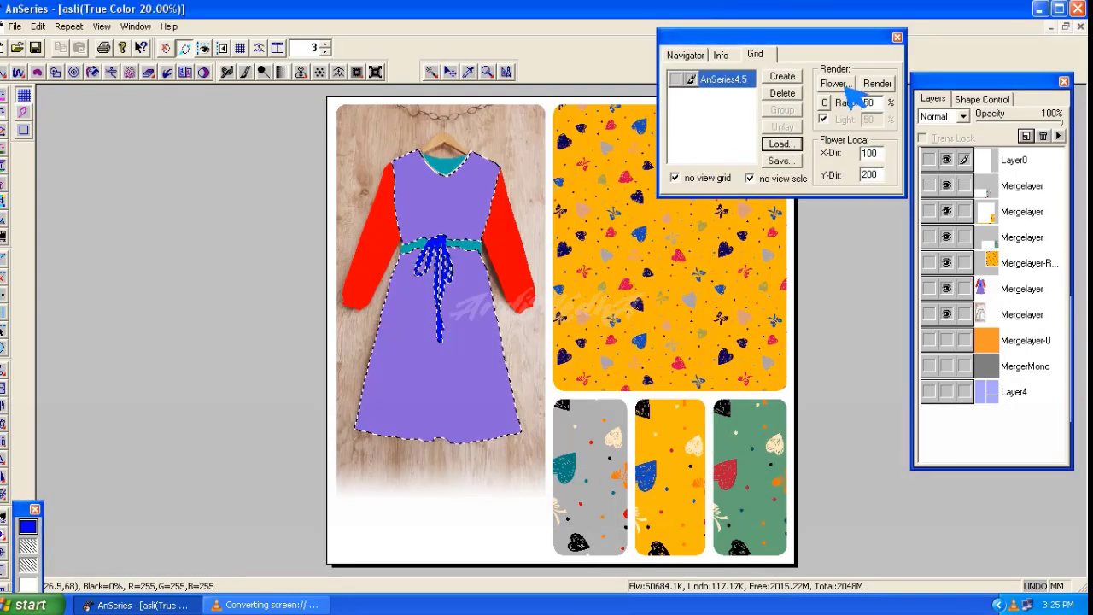
click(846, 84)
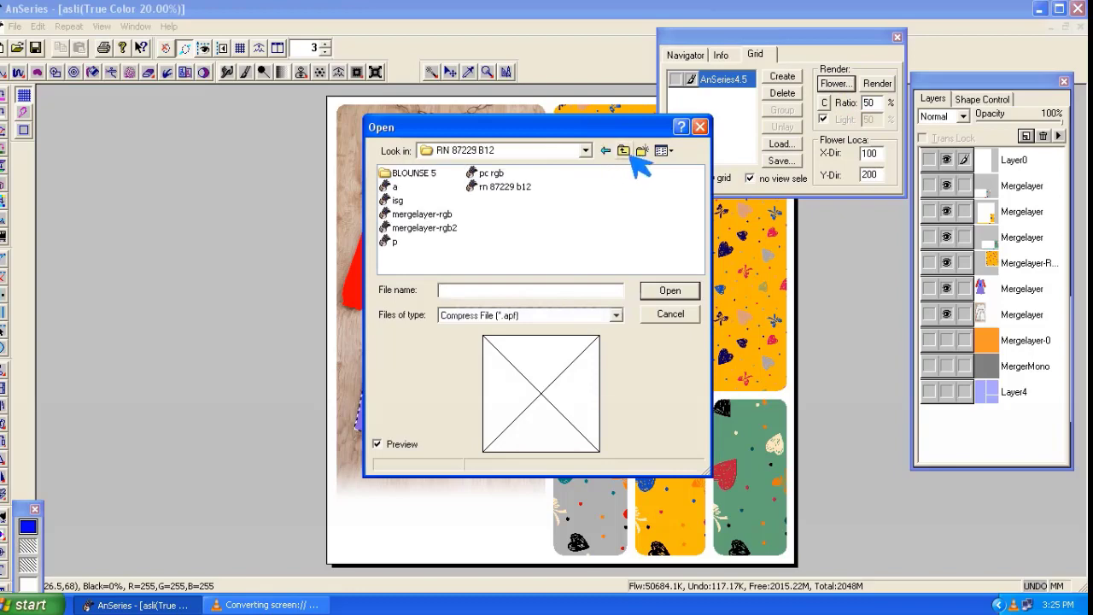
click(422, 214)
click(668, 290)
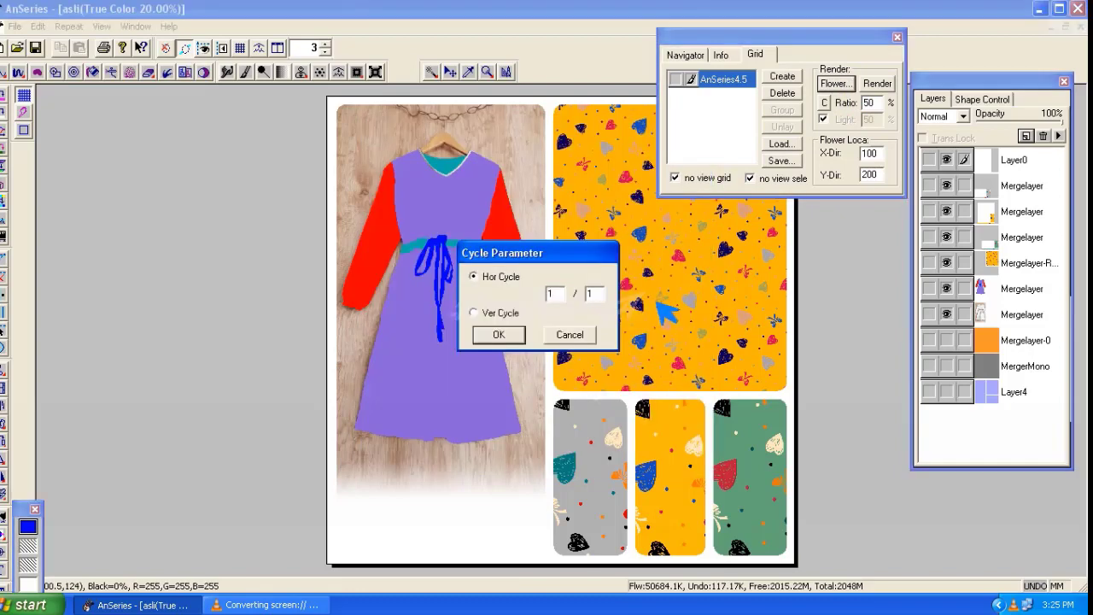
click(502, 333)
Step: Hide the dress color-mask layer, render the pattern onto the bodice and skirt, and delete the grid
click(185, 51)
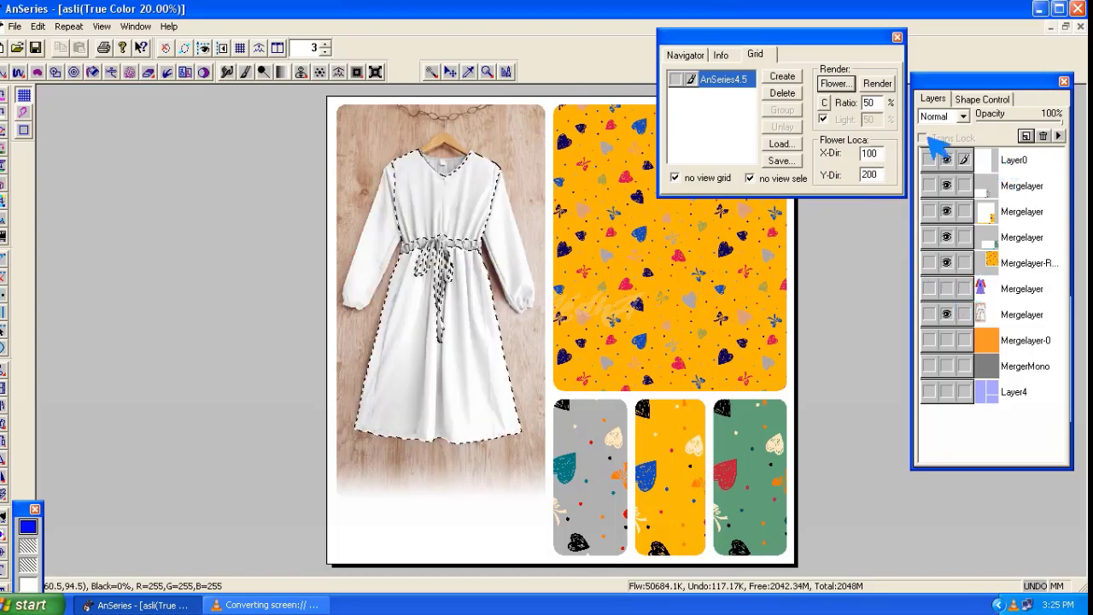
click(878, 84)
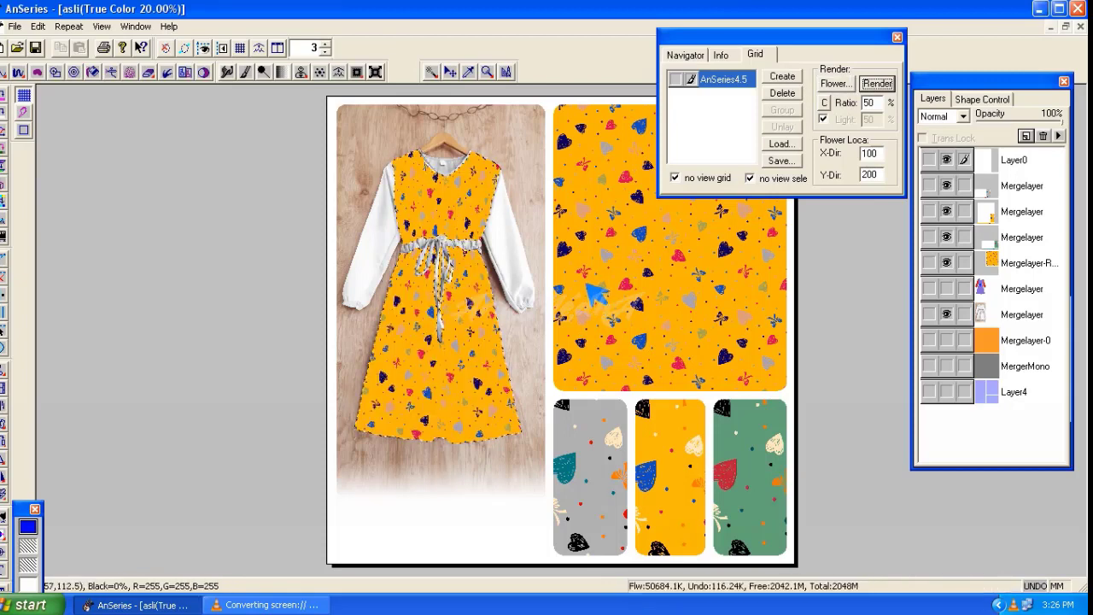
click(781, 93)
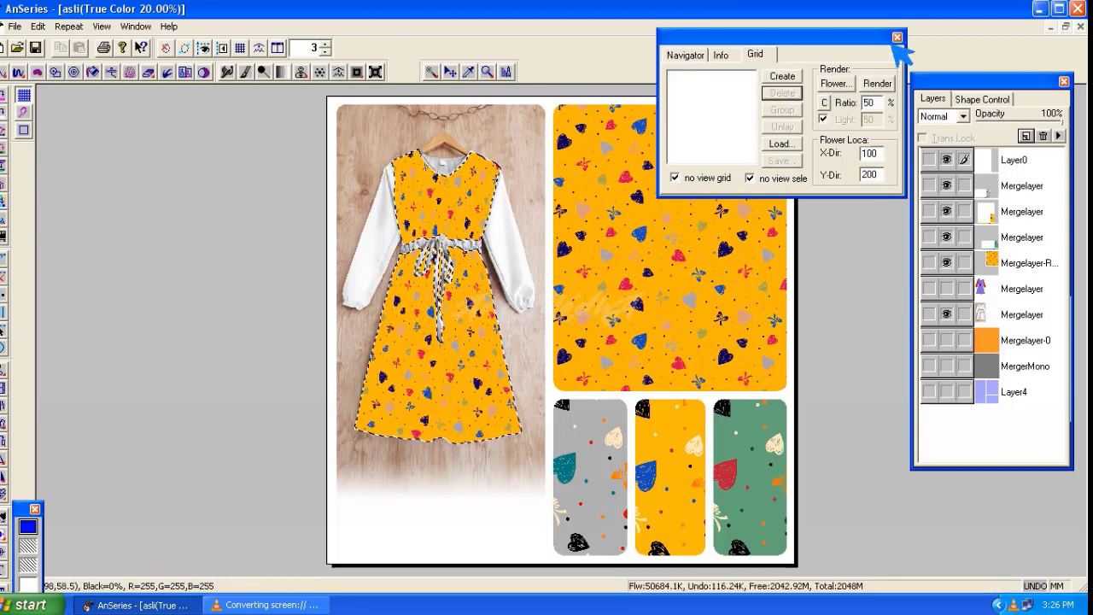
click(897, 37)
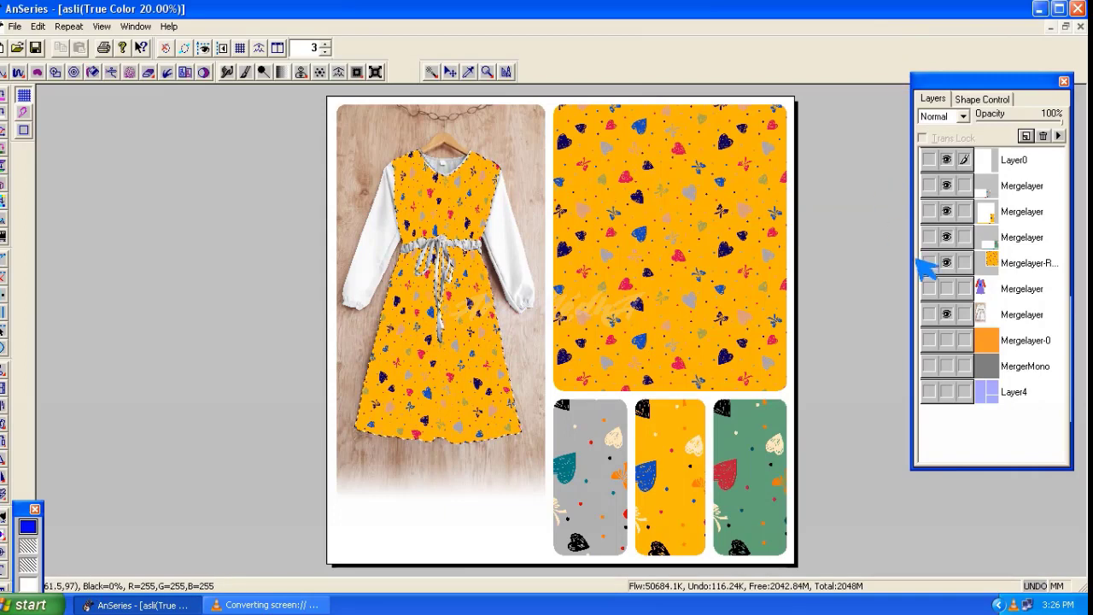
Step: Select both red sleeves on the dress color-mask layer with the Magic Wand by similar color, and activate Layer0
click(1004, 395)
click(433, 71)
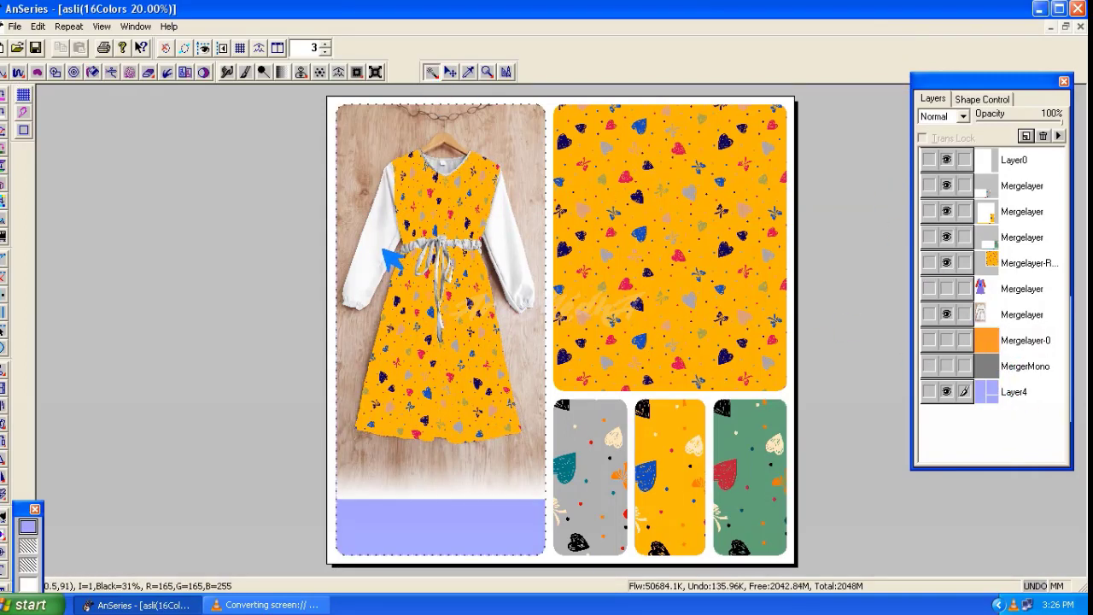
click(999, 295)
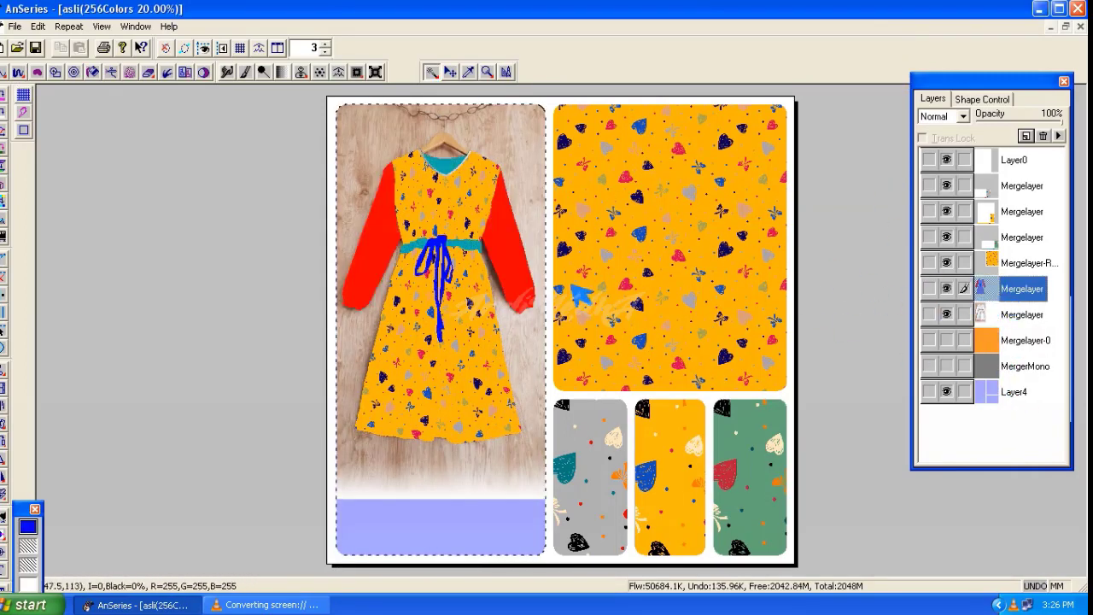
click(531, 285)
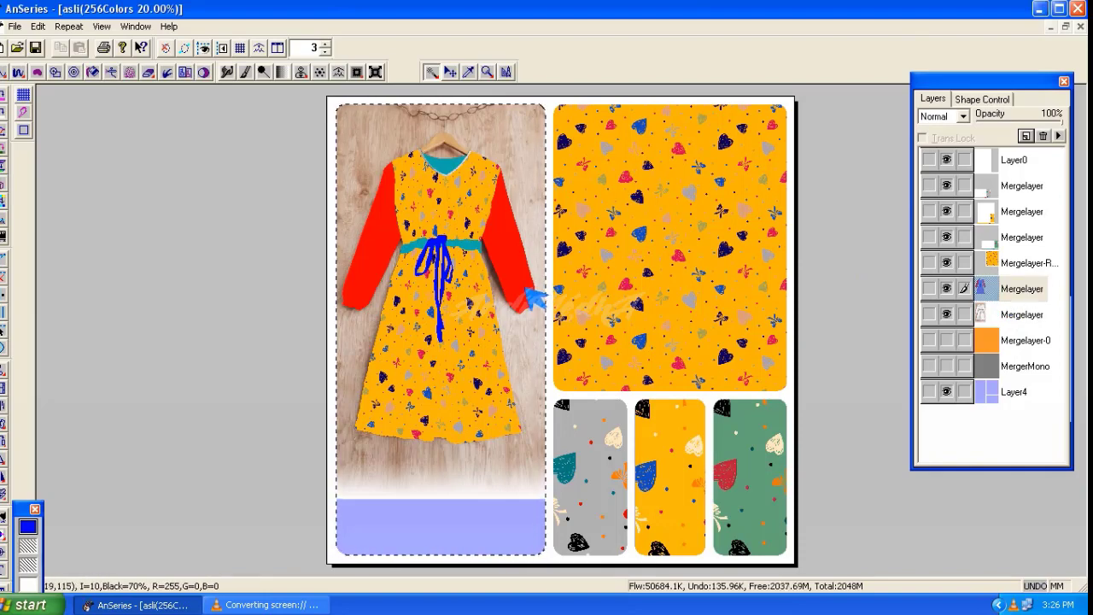
key(ctrl+d)
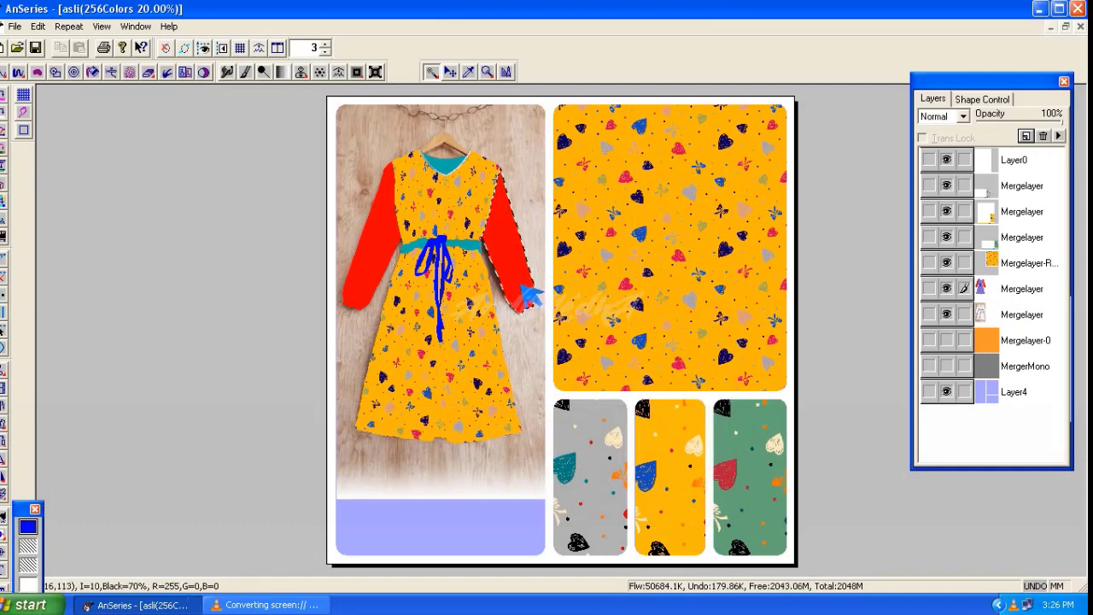
key(b)
click(755, 132)
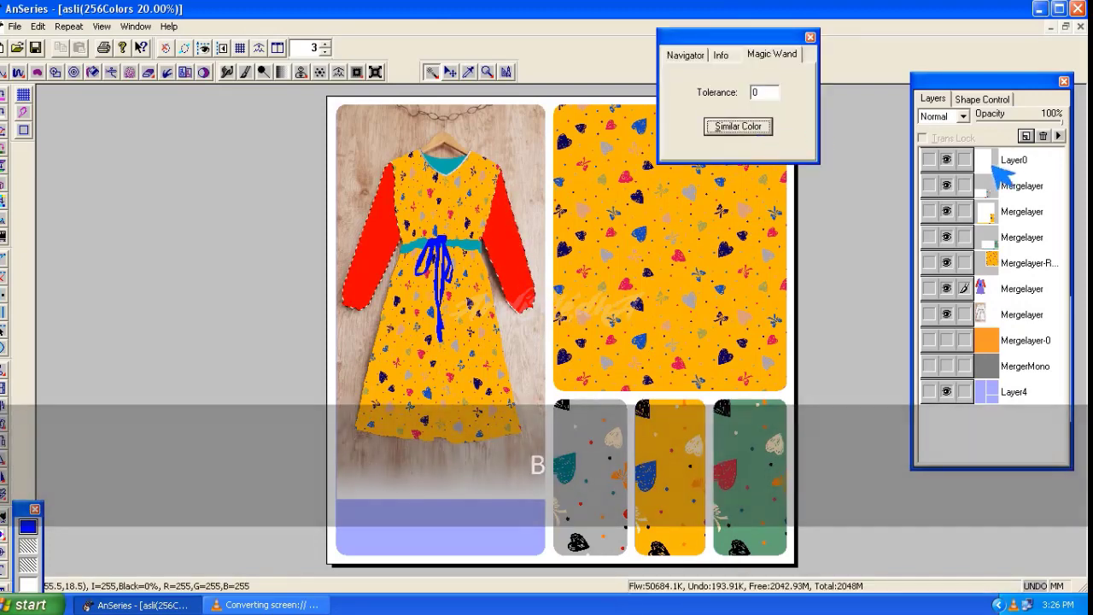
click(1003, 163)
Step: Load the LENGAN grids, render the yellow hearts pattern onto both sleeves, and clear the selection
click(27, 98)
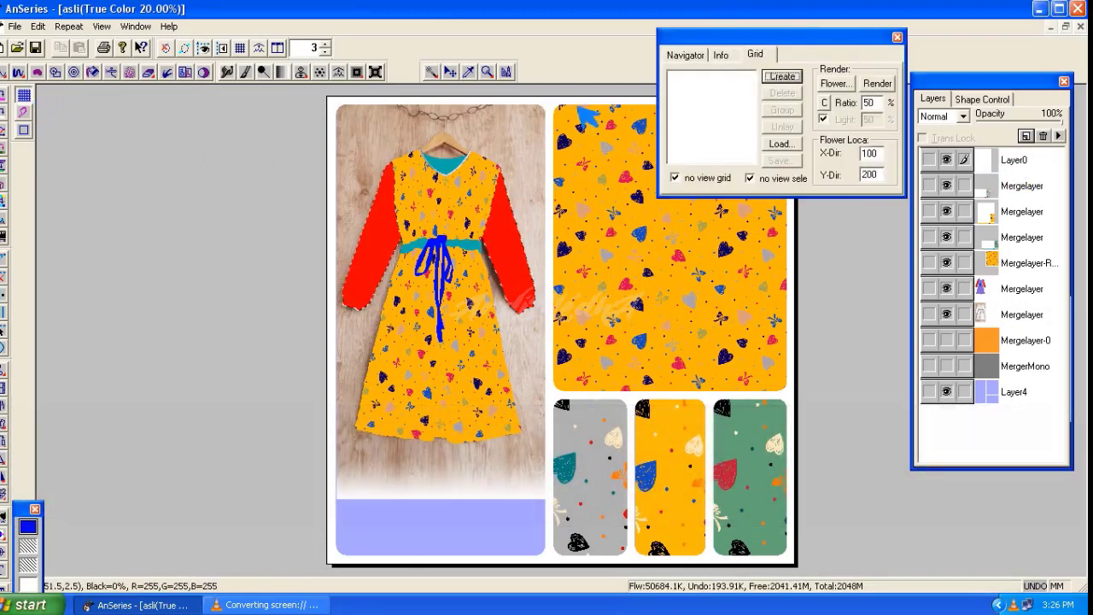
click(793, 150)
double_click(433, 173)
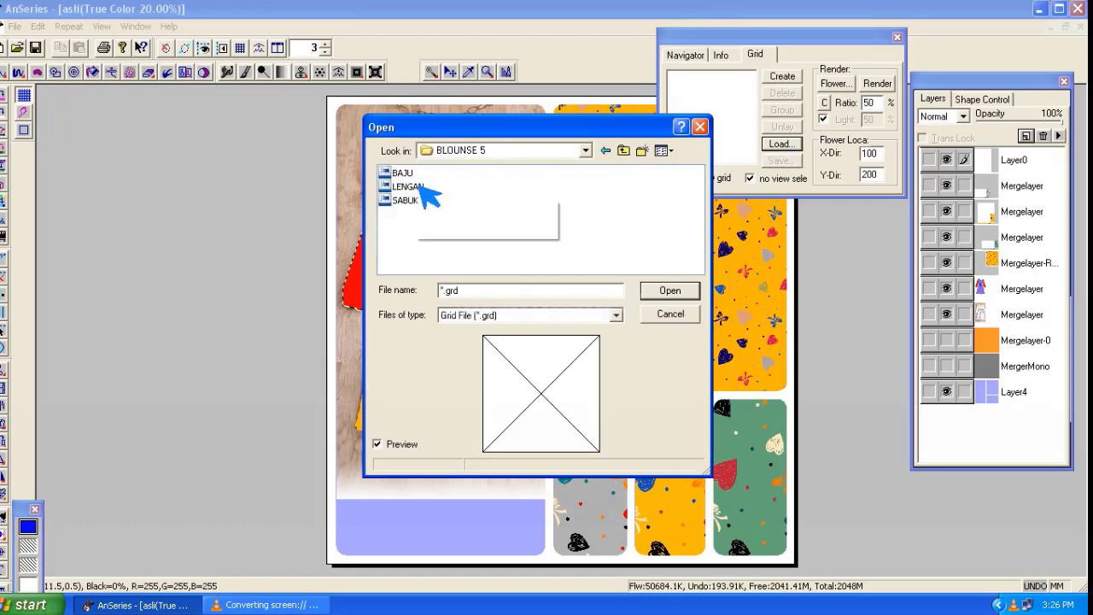
click(417, 201)
click(407, 186)
click(663, 291)
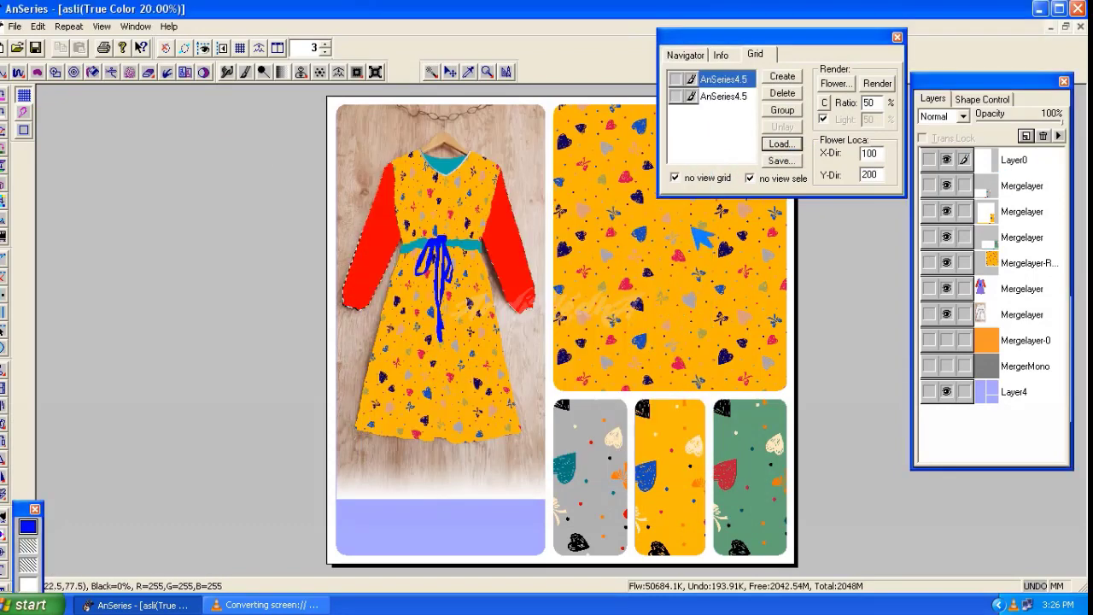
click(877, 84)
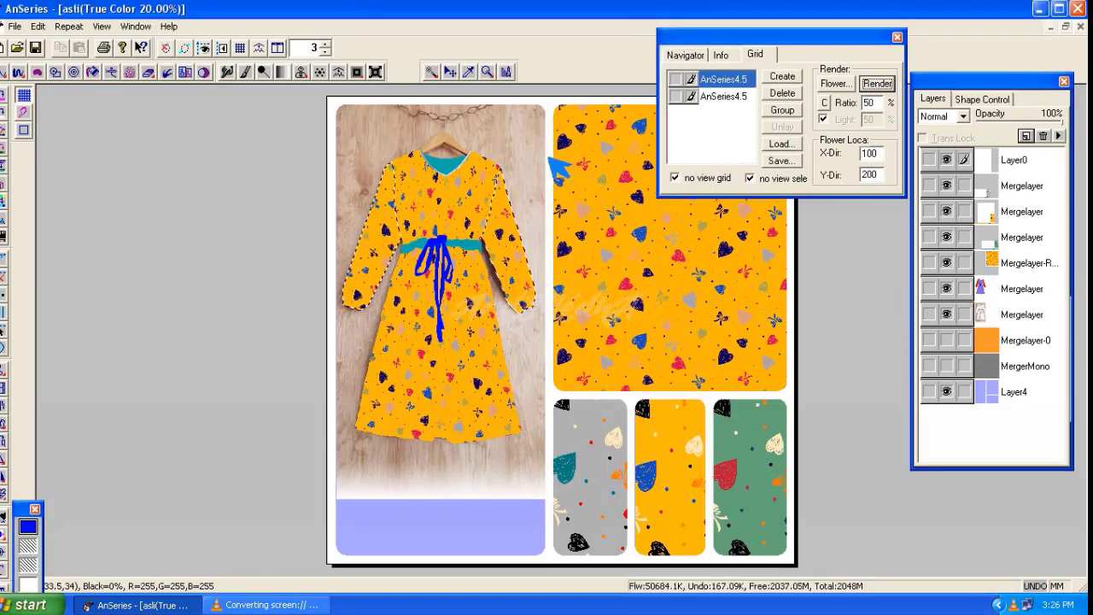
key(ctrl+d)
Step: Select the teal neckline and waistband areas on the dress color-mask layer by similar color, and activate Layer0
click(1001, 193)
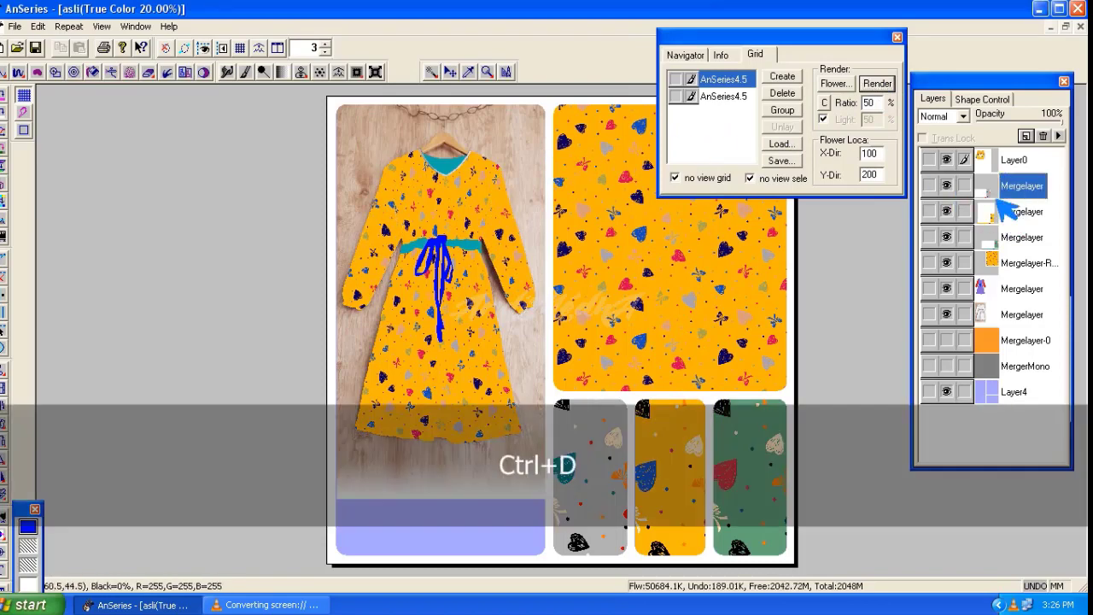
click(996, 392)
click(986, 286)
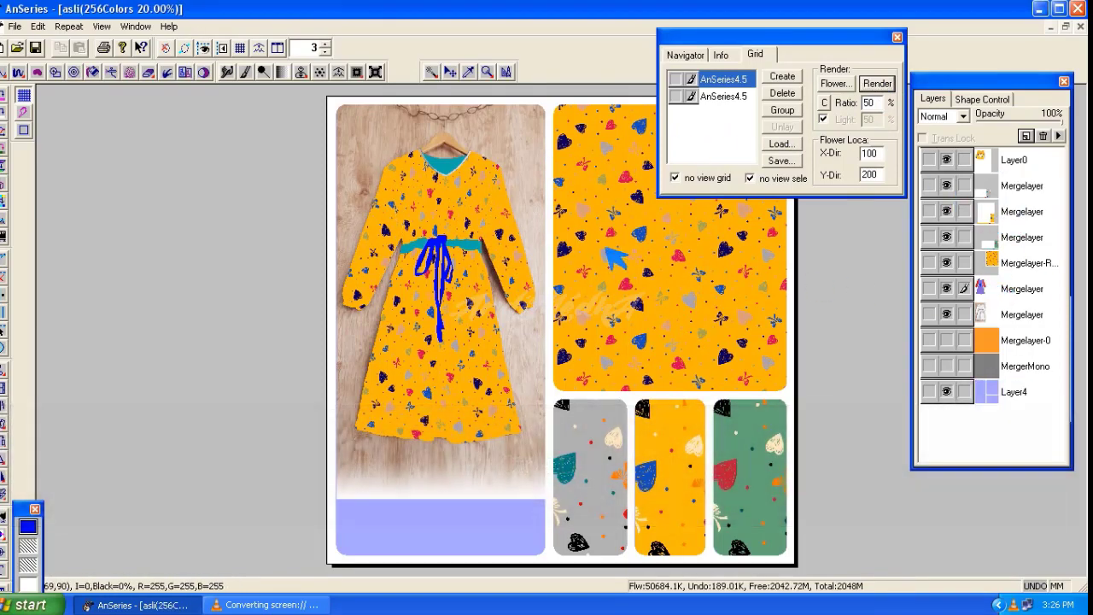
click(432, 71)
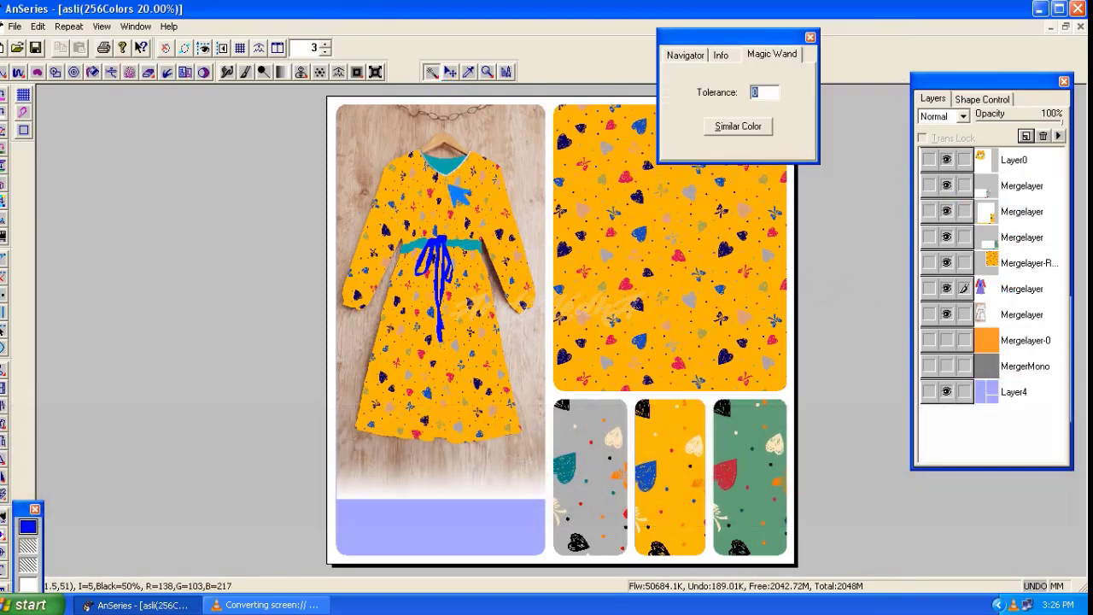
click(737, 128)
click(1008, 166)
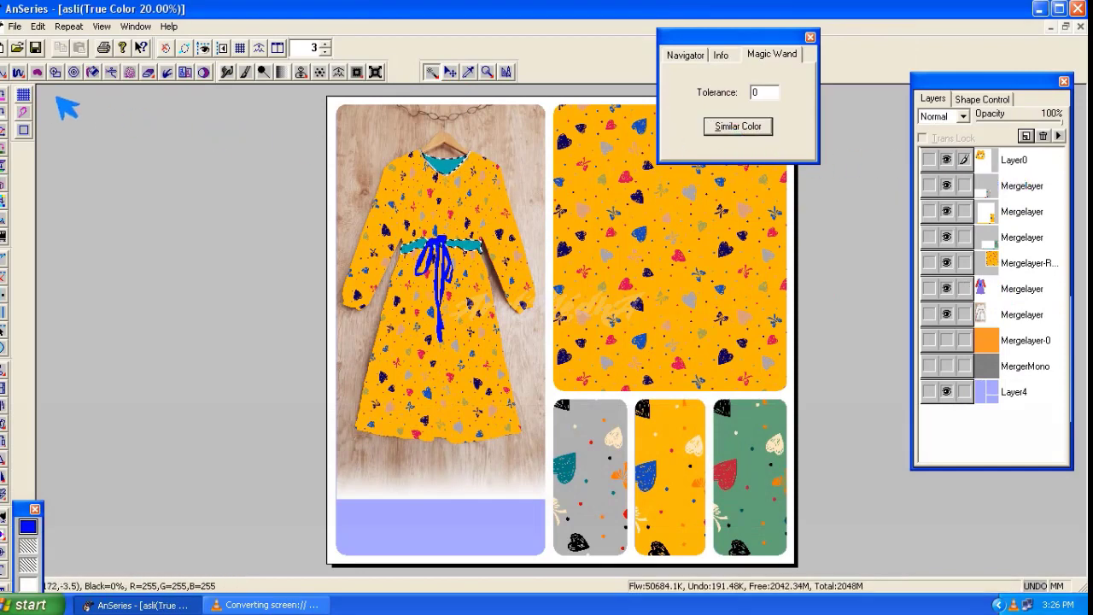
Step: Load the SABUK grids, render the pattern onto the neckline and waistband, and delete the grids
click(24, 96)
click(780, 143)
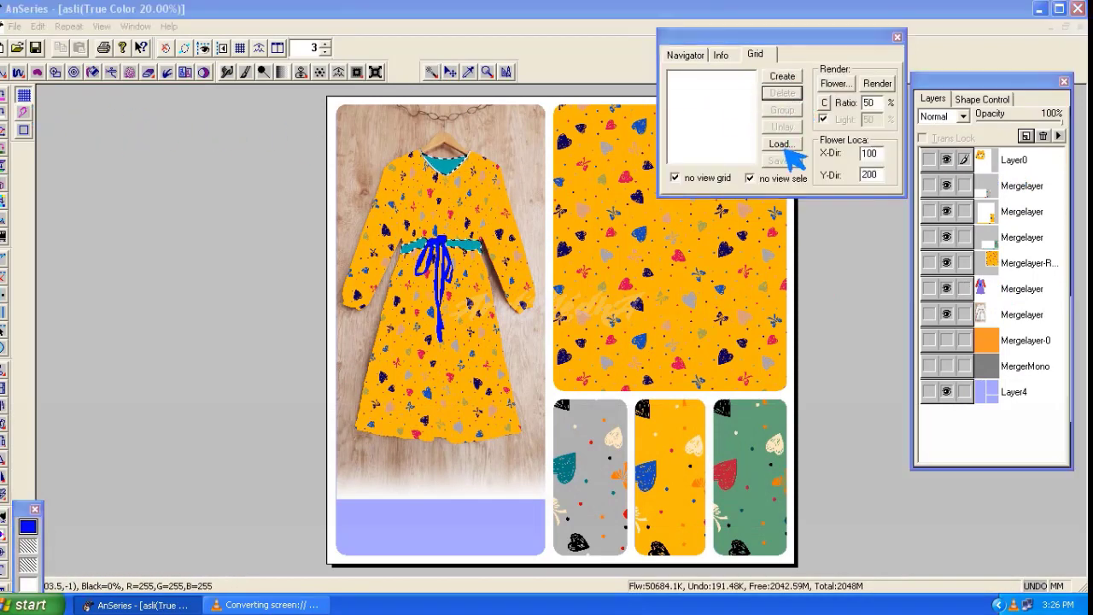
click(682, 292)
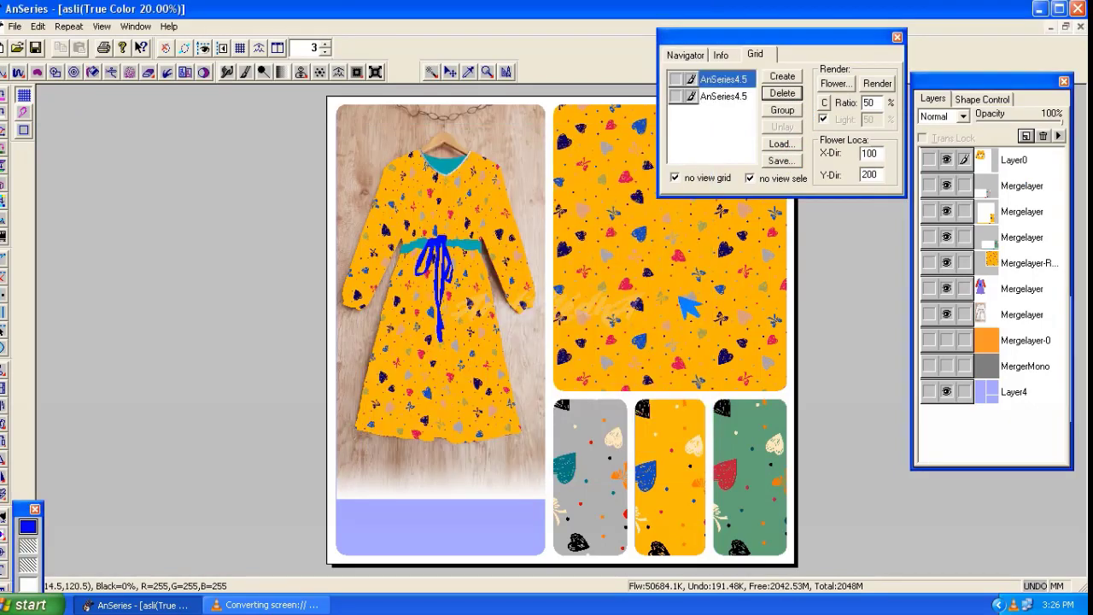
click(877, 83)
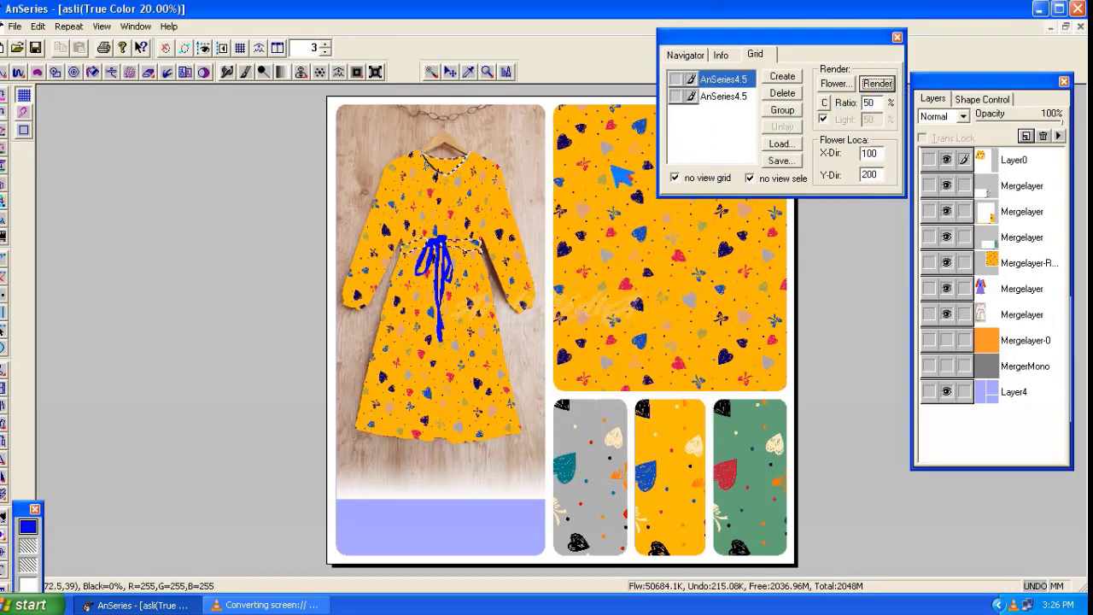
click(782, 93)
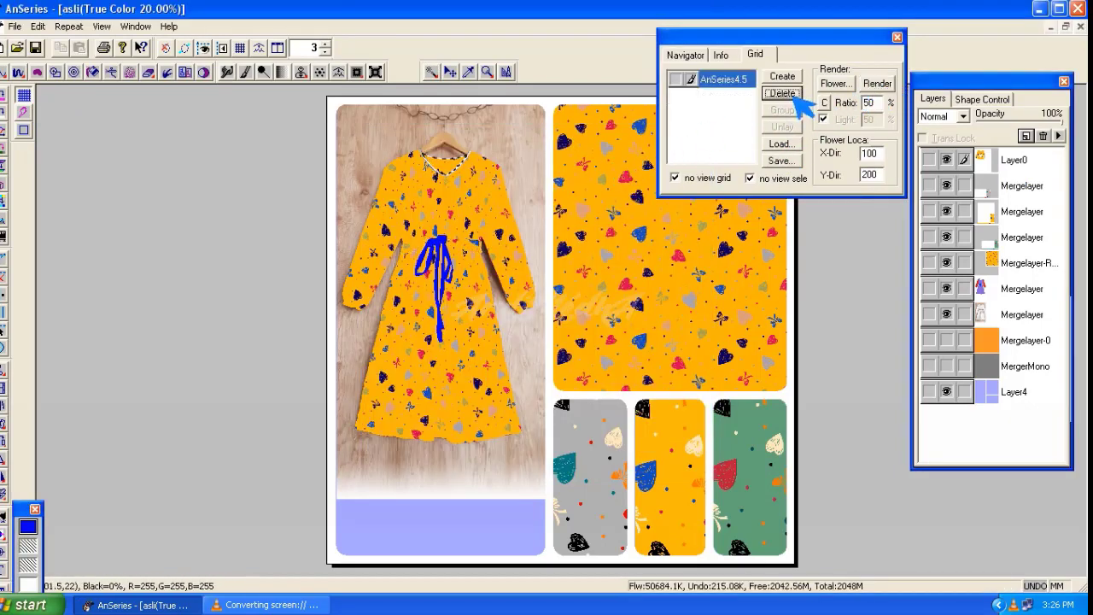
click(782, 92)
click(897, 37)
Step: Set Layer0's blending mode to DyeMix, hide Layer4 and the dress color-mask layer, and clear the selection
click(947, 391)
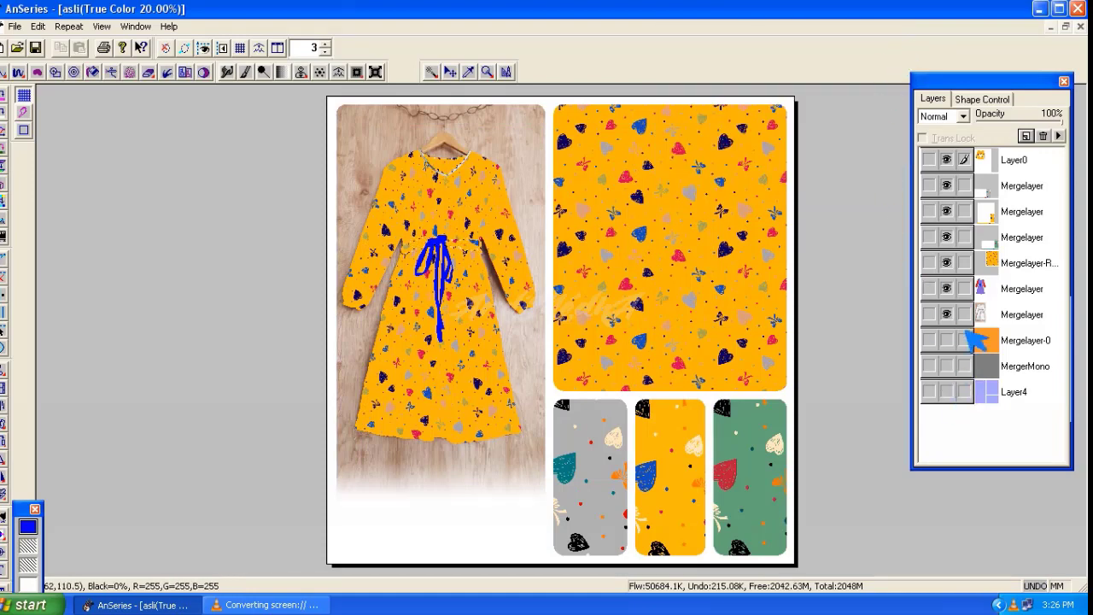
click(963, 116)
click(955, 154)
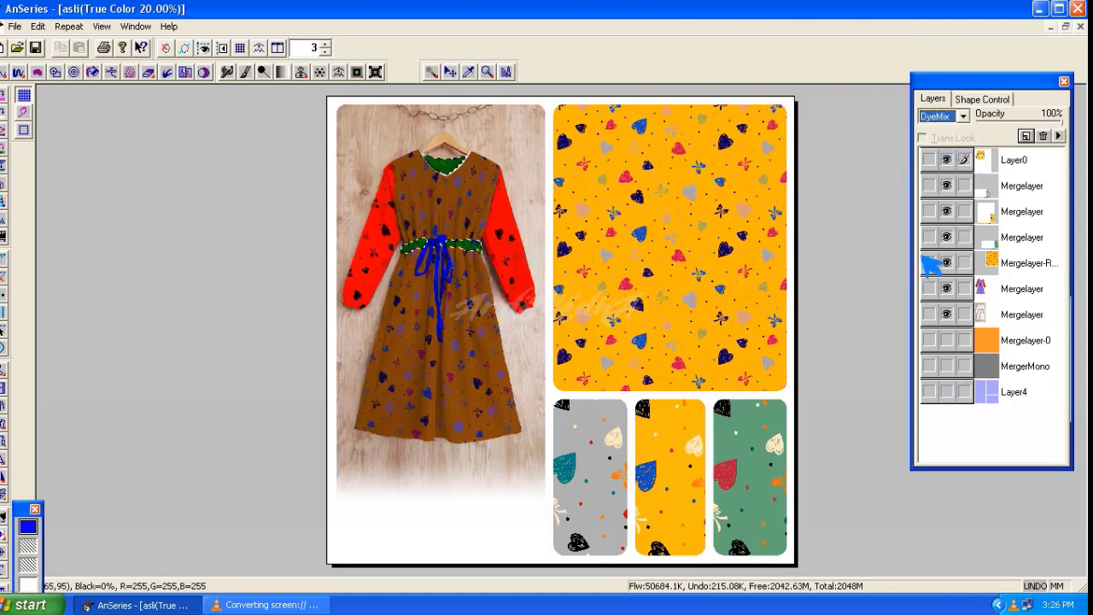
click(946, 289)
key(ctrl+d)
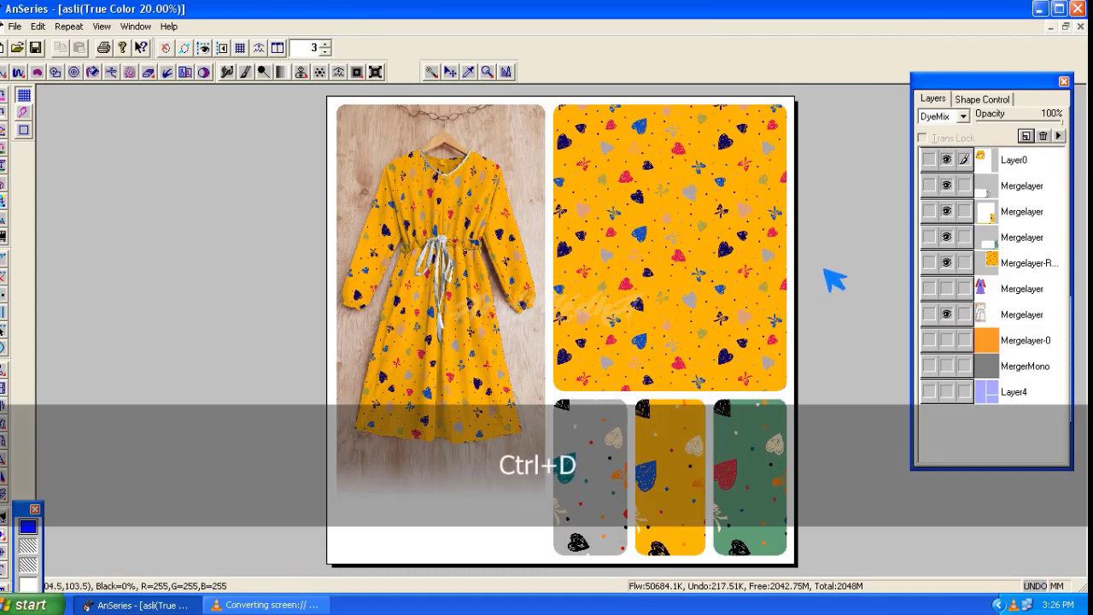
Step: Show the Mergelayer-0 layer, activate it, and darken its orange to hue 30, saturation 83% and lightness 80%
click(991, 263)
click(949, 341)
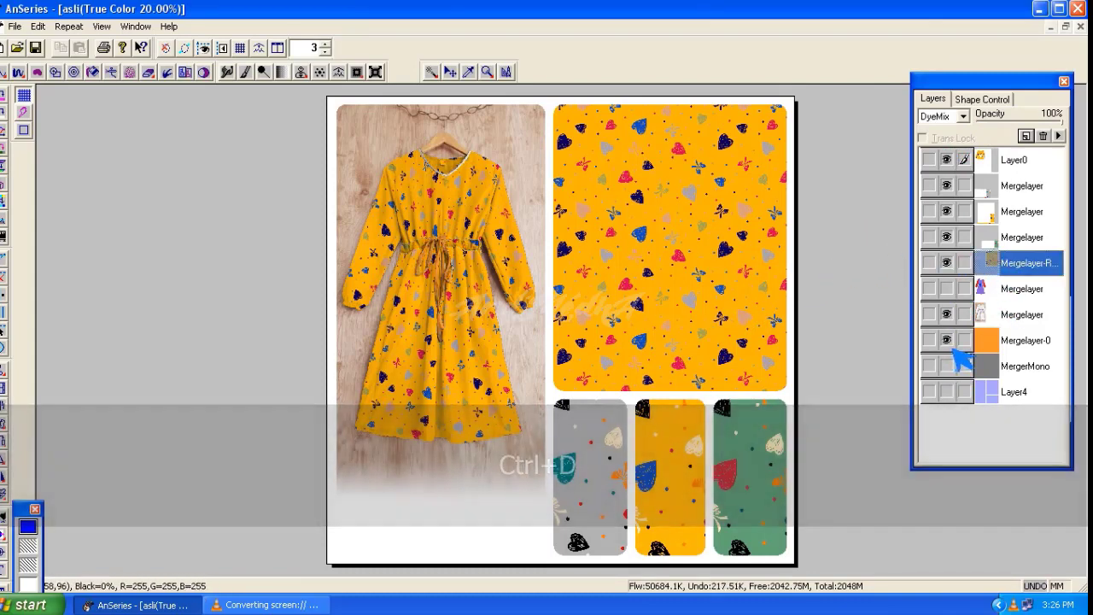
click(990, 346)
click(991, 347)
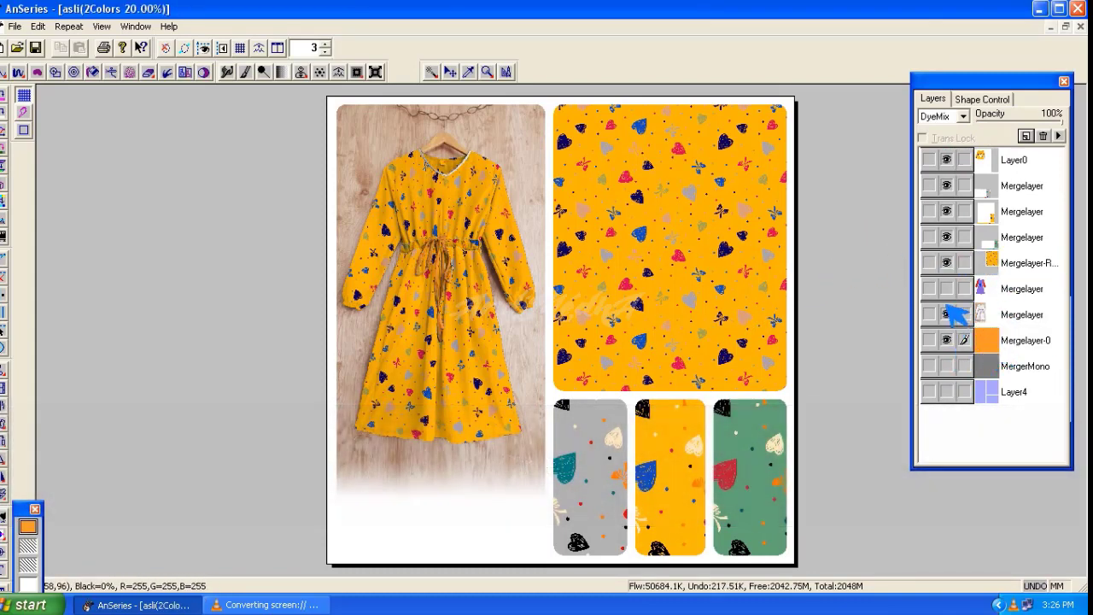
key(n)
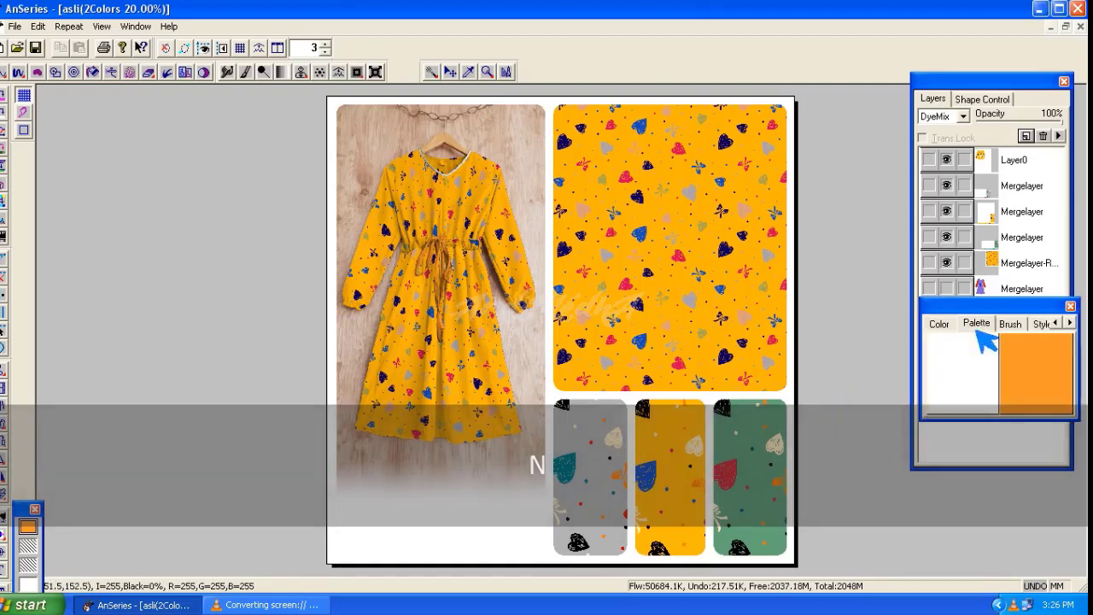
click(942, 326)
drag(1051, 394, 1038, 393)
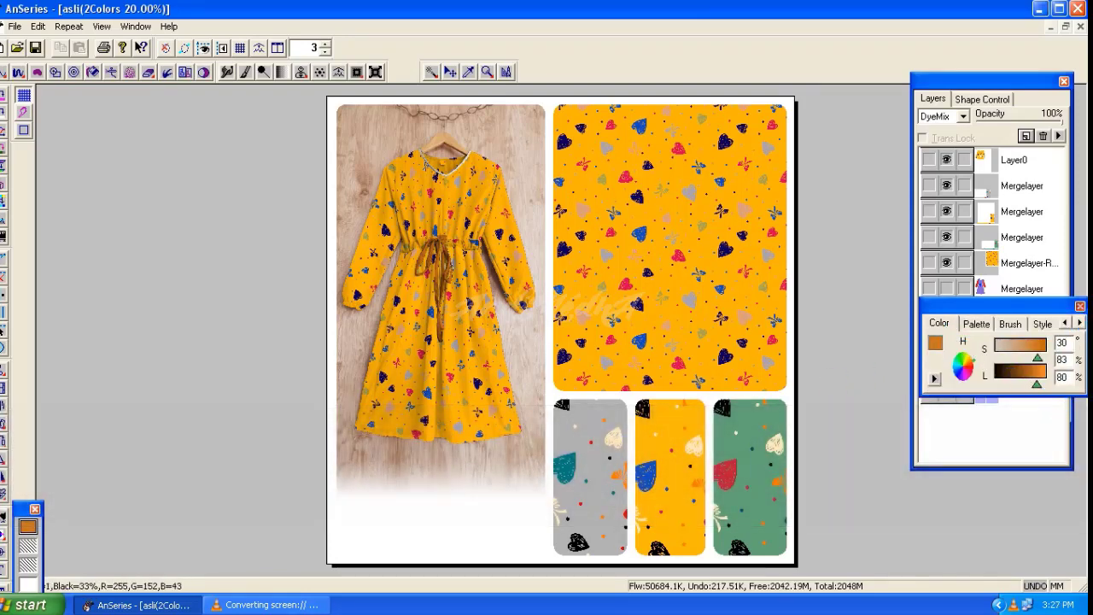
click(1080, 306)
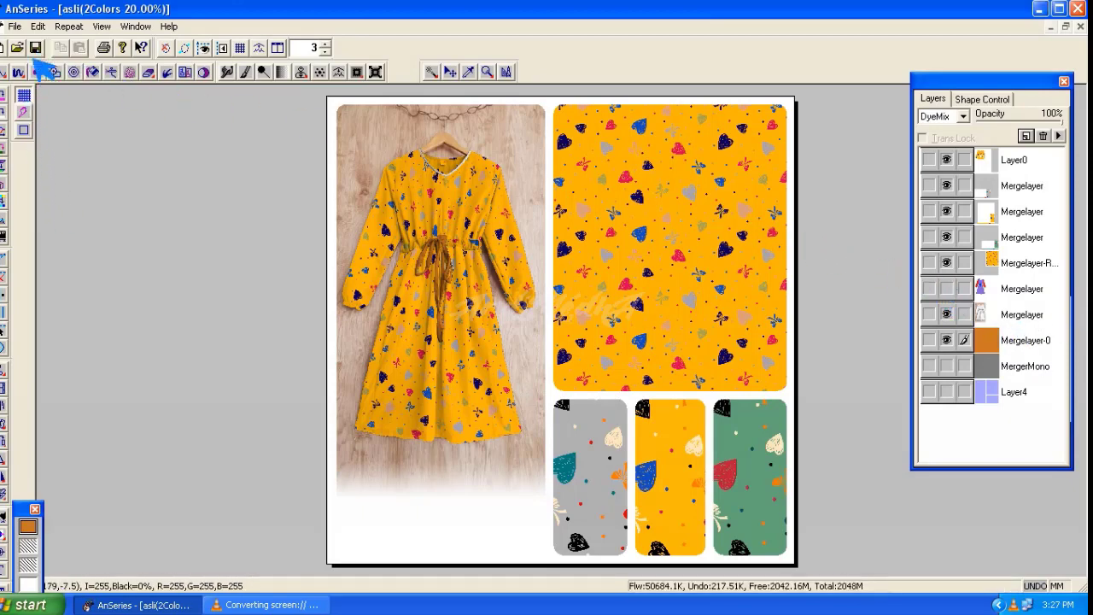
Step: Open the asli catalogue template with the white shirt and trousers
click(19, 49)
click(623, 150)
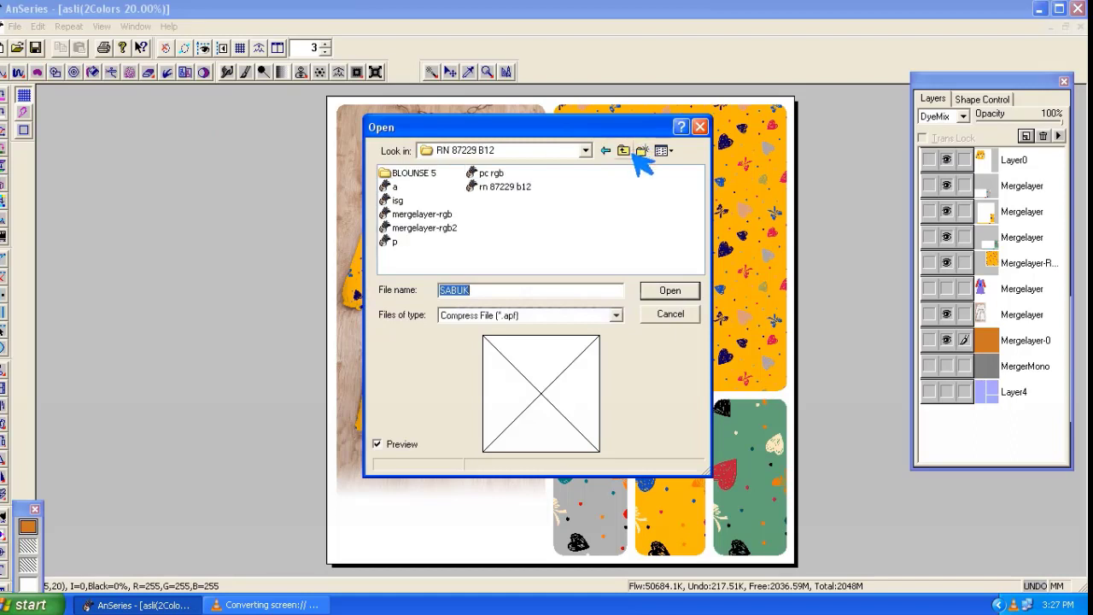
click(624, 151)
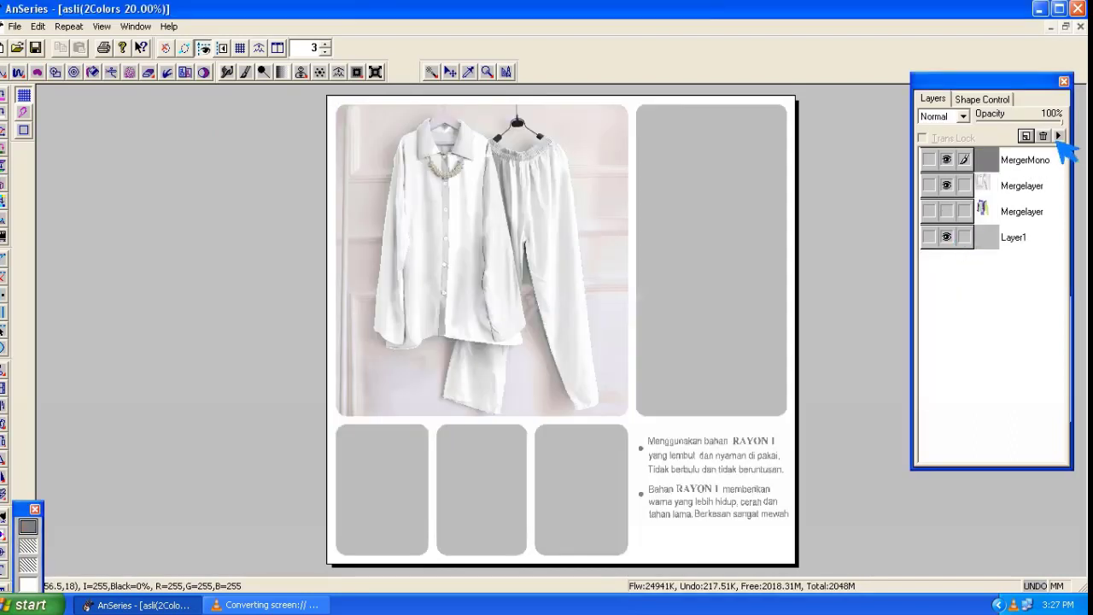
Step: Read mergelayer-rgb2 from the RN 87230 B12 folder into the page and move the navy hearts pattern over the tall swatch frame
click(1059, 136)
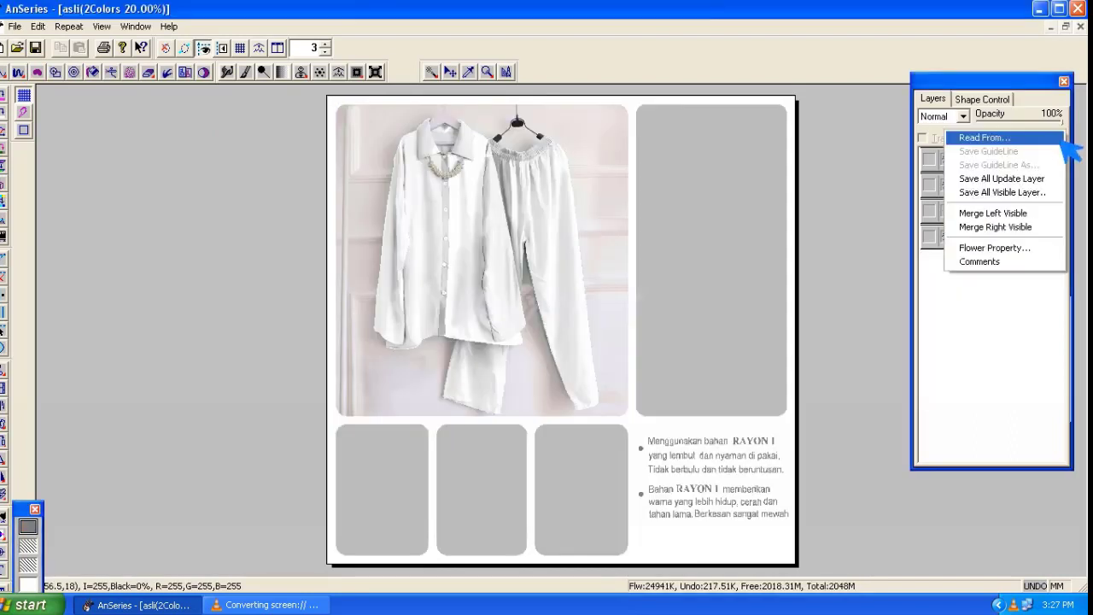
click(1064, 137)
click(623, 150)
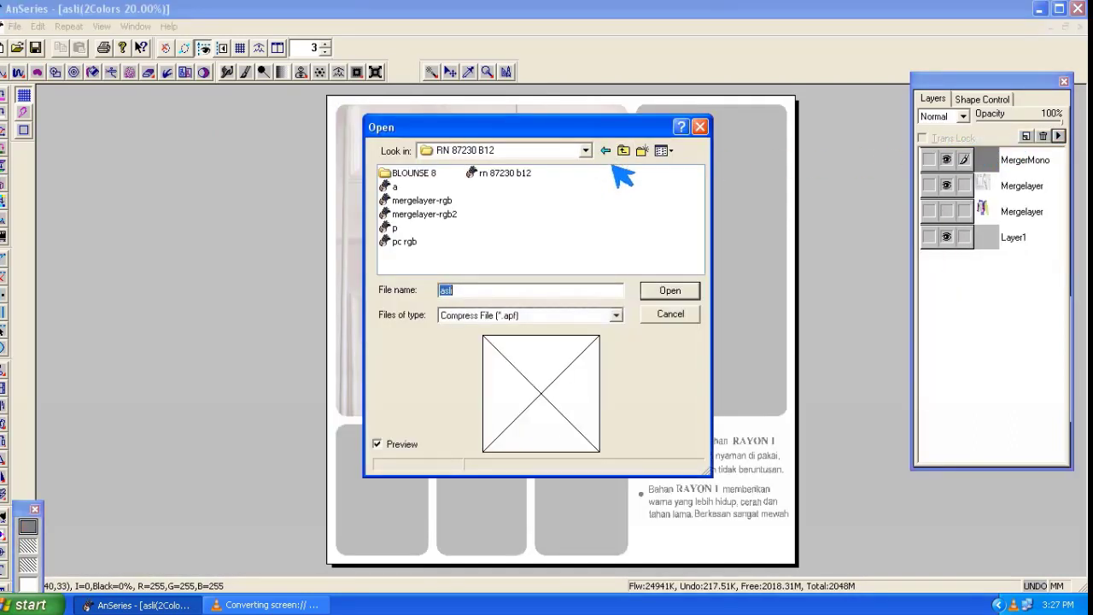
click(444, 216)
click(671, 291)
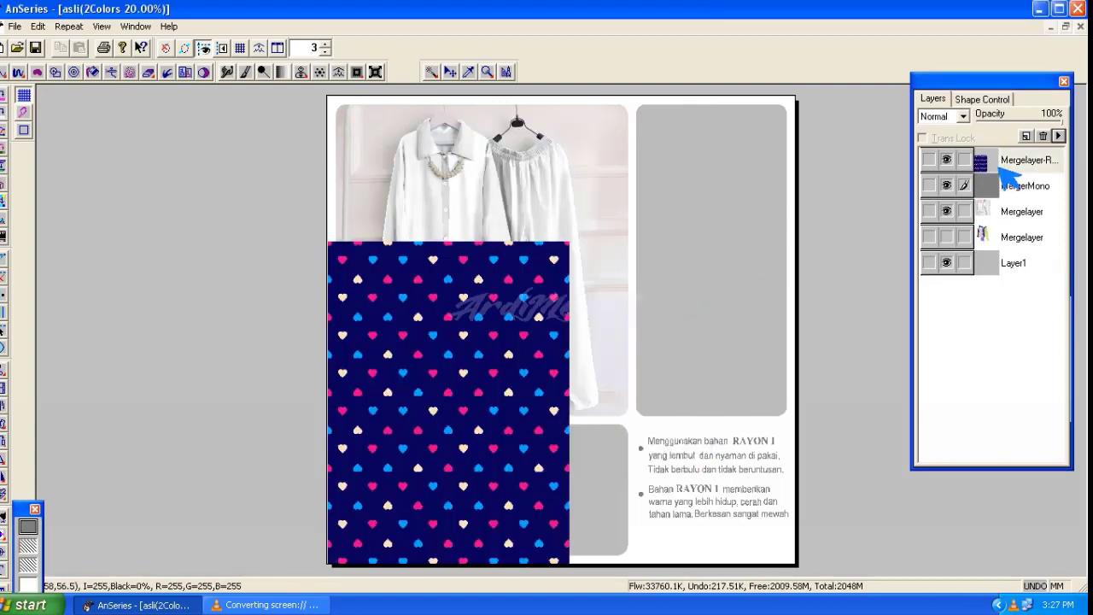
click(450, 76)
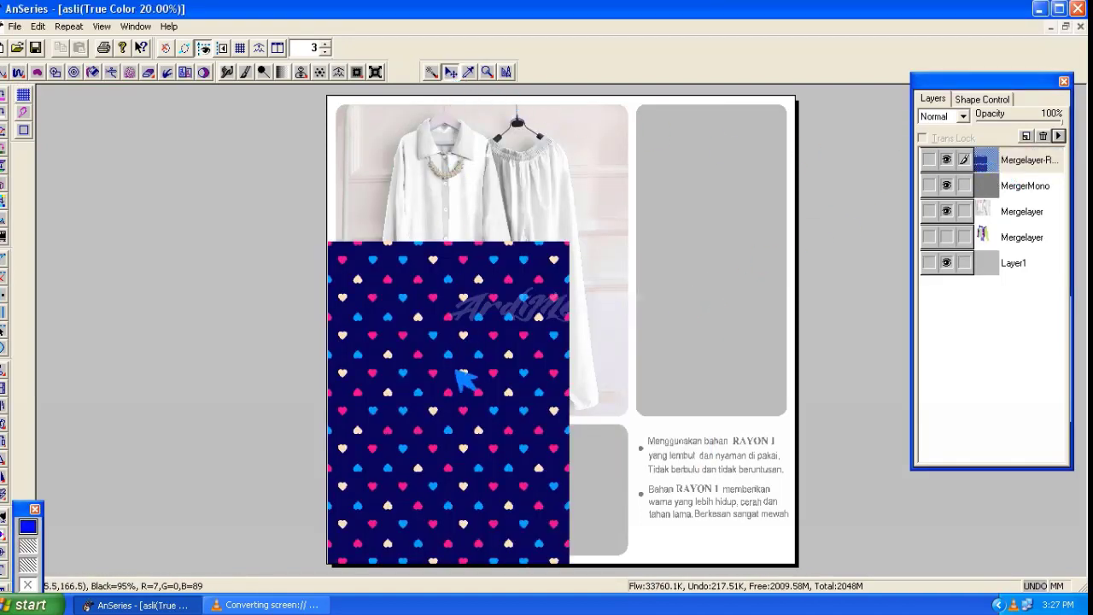
drag(457, 428, 707, 322)
Step: Select the tall swatch frame on Layer1, erase the navy pattern outside it, and clear the selection
click(1001, 239)
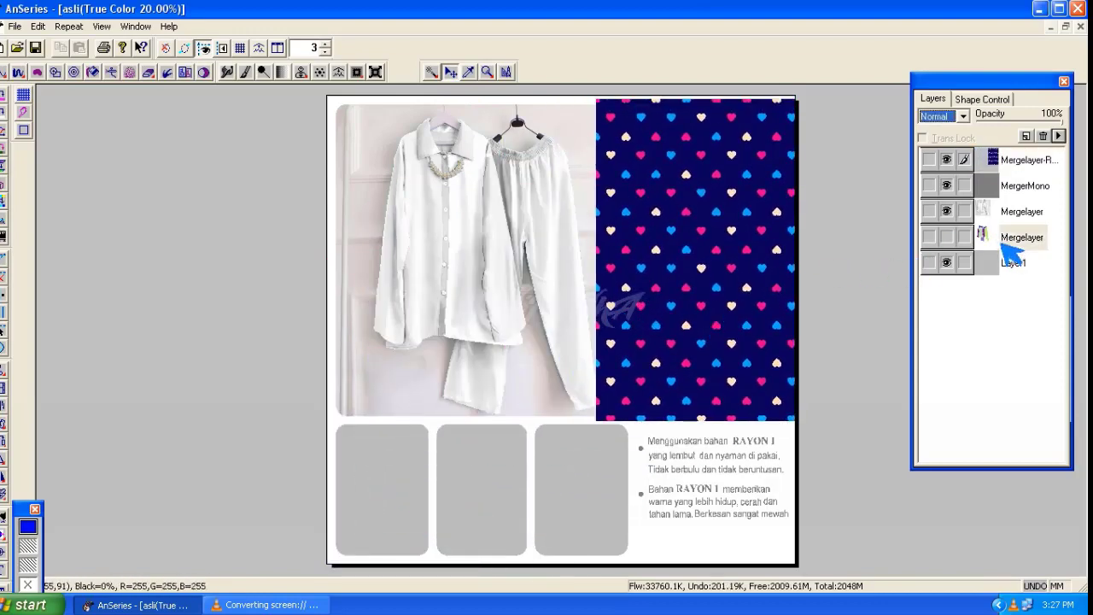
click(996, 267)
click(952, 241)
click(992, 265)
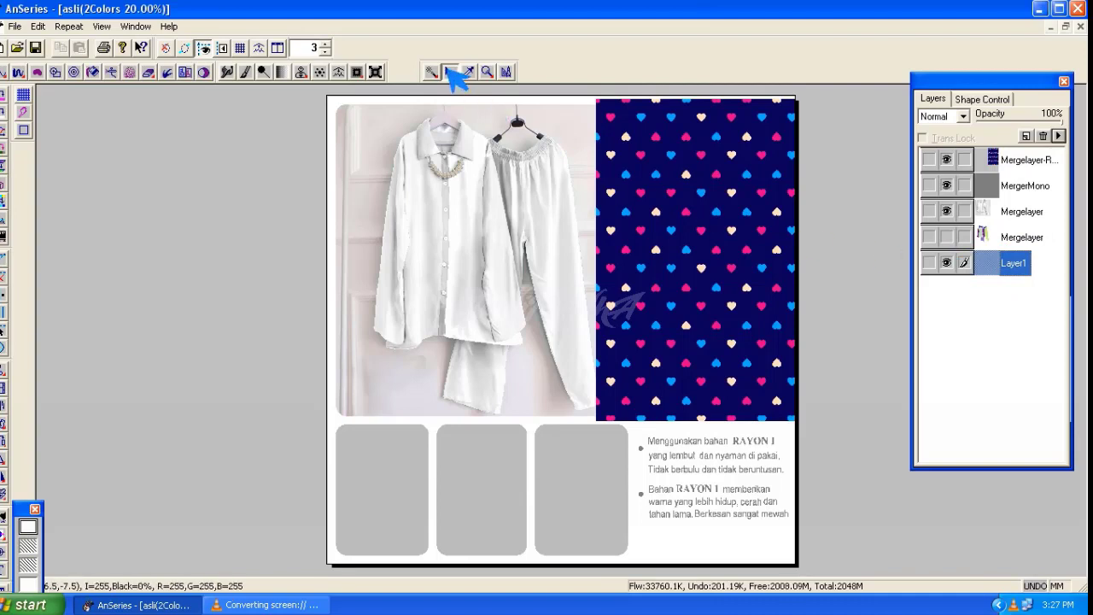
click(434, 72)
click(1021, 160)
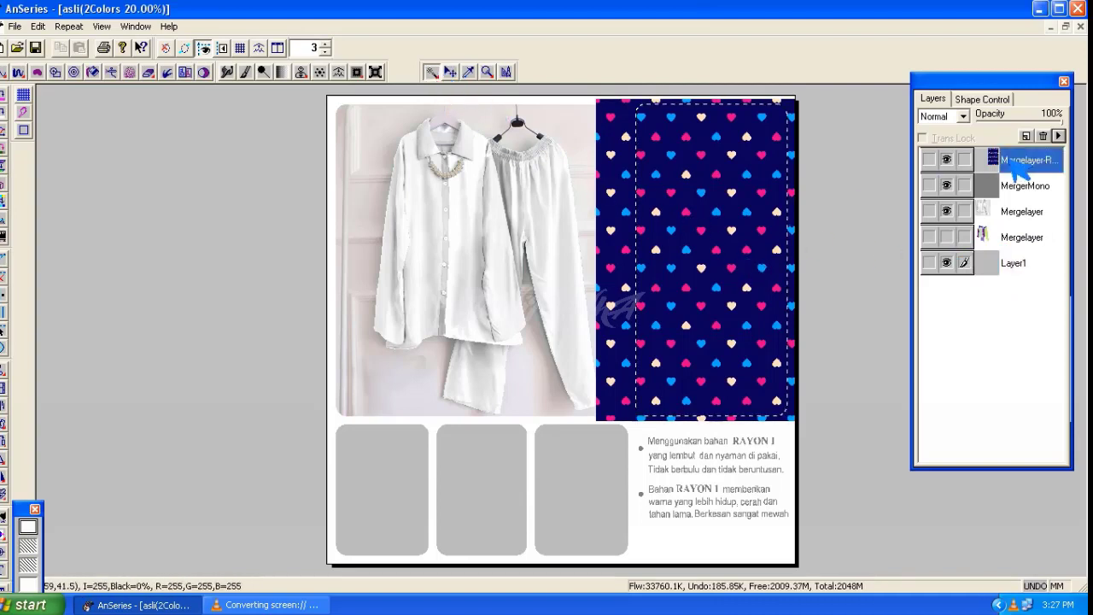
click(187, 50)
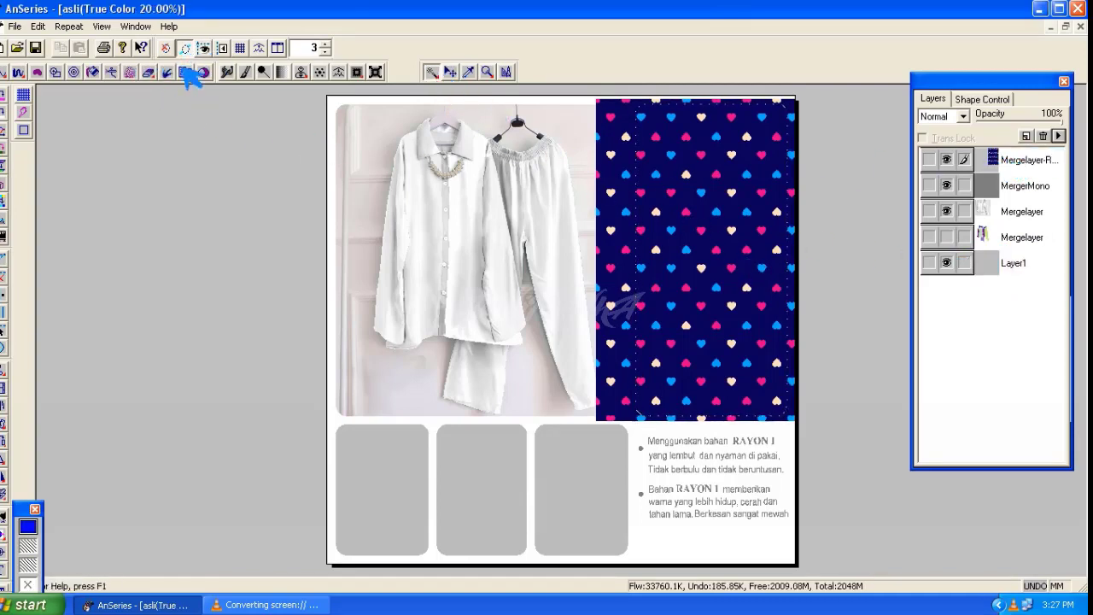
click(149, 74)
mouse_move(662, 107)
mouse_down()
mouse_move(649, 185)
mouse_move(674, 409)
mouse_move(744, 108)
mouse_up()
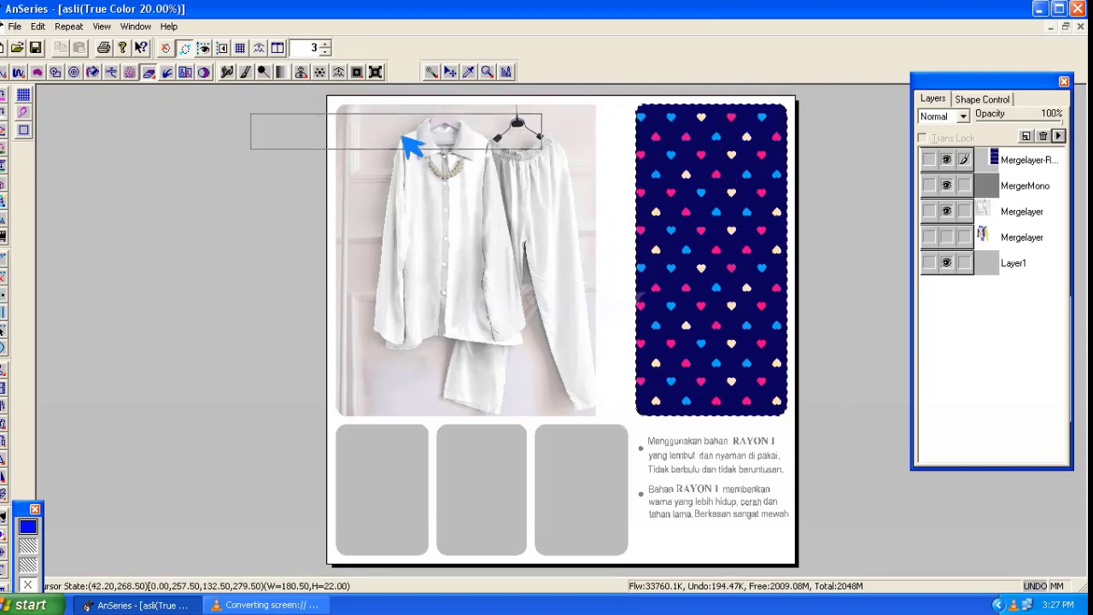
key(ctrl+d)
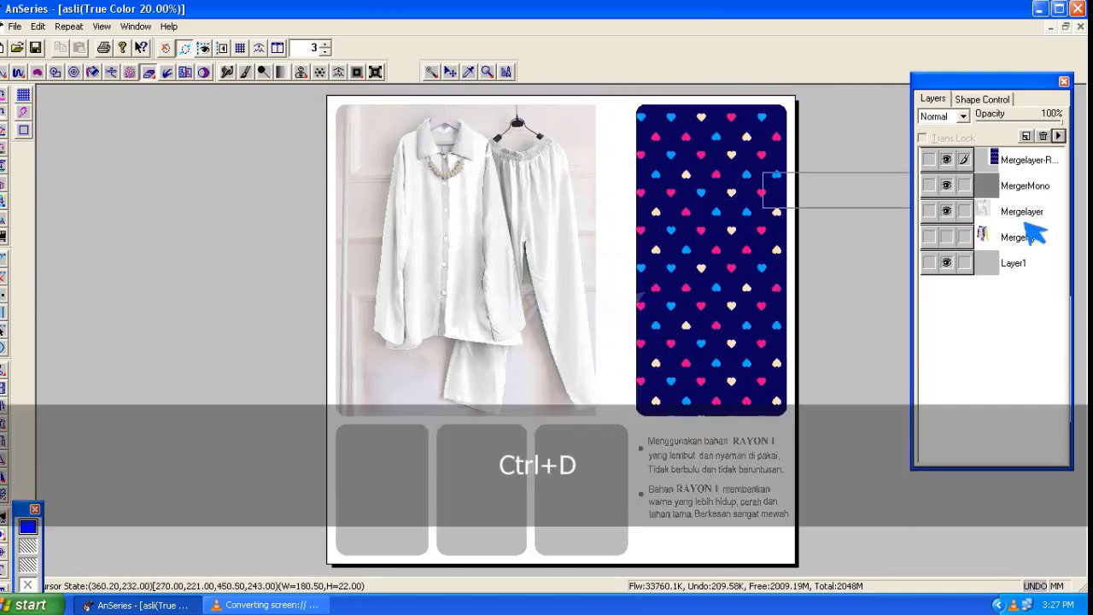
Step: Read the hearts pattern's color-variant layers into the page and delete the navy variant layer
click(1012, 263)
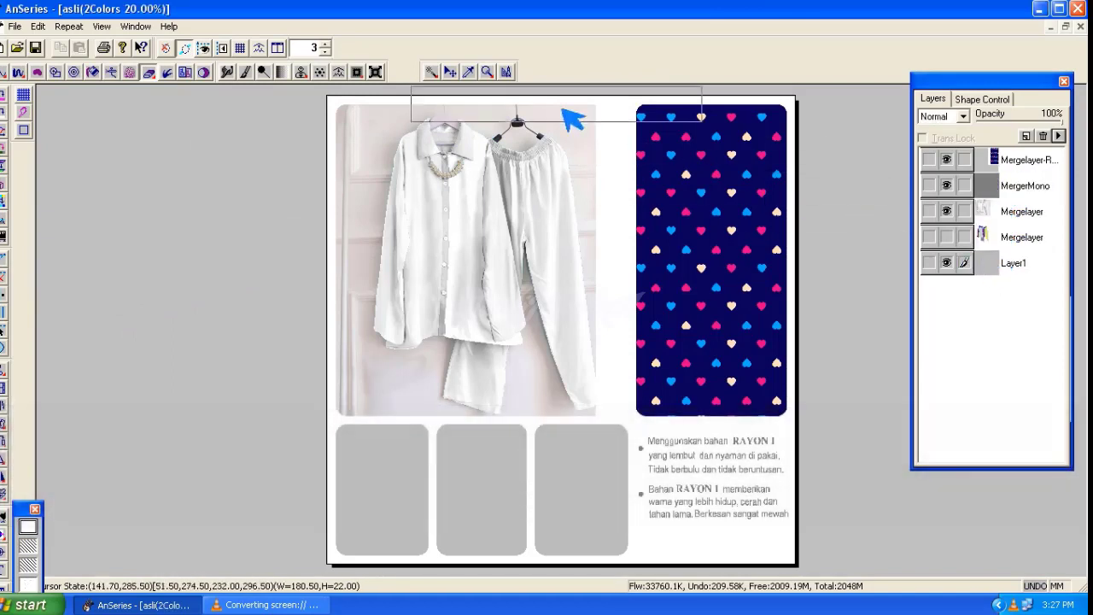
click(1058, 136)
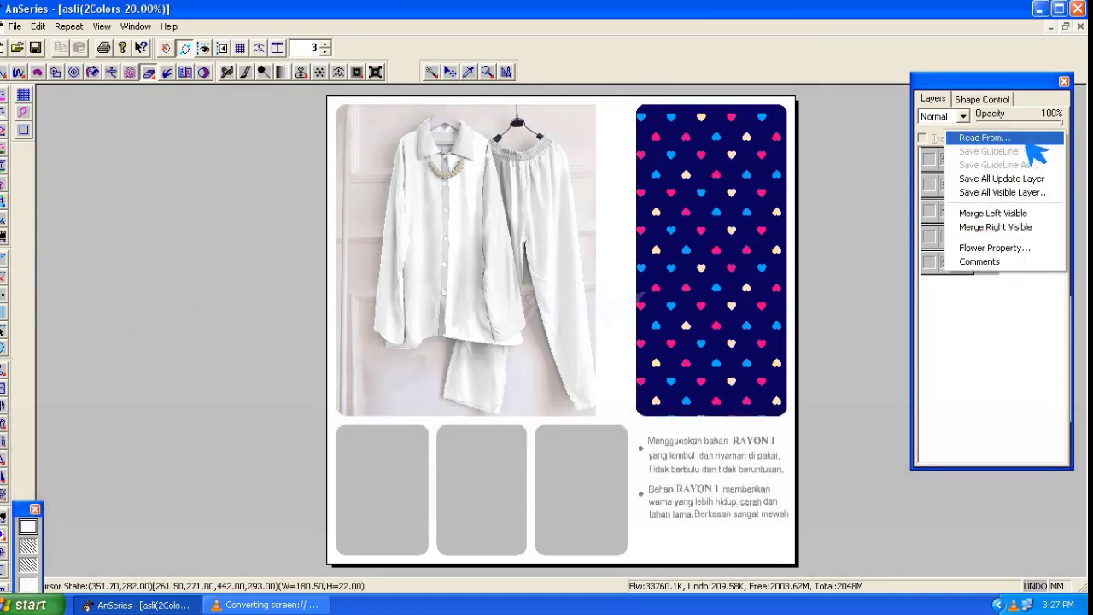
click(1029, 140)
click(670, 290)
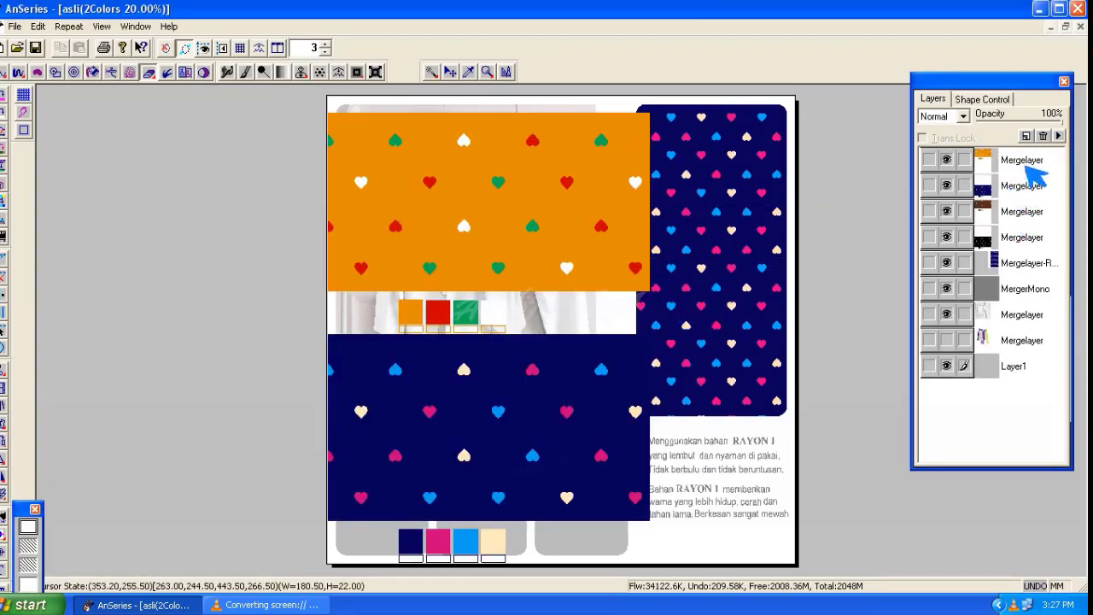
click(1023, 186)
click(1043, 137)
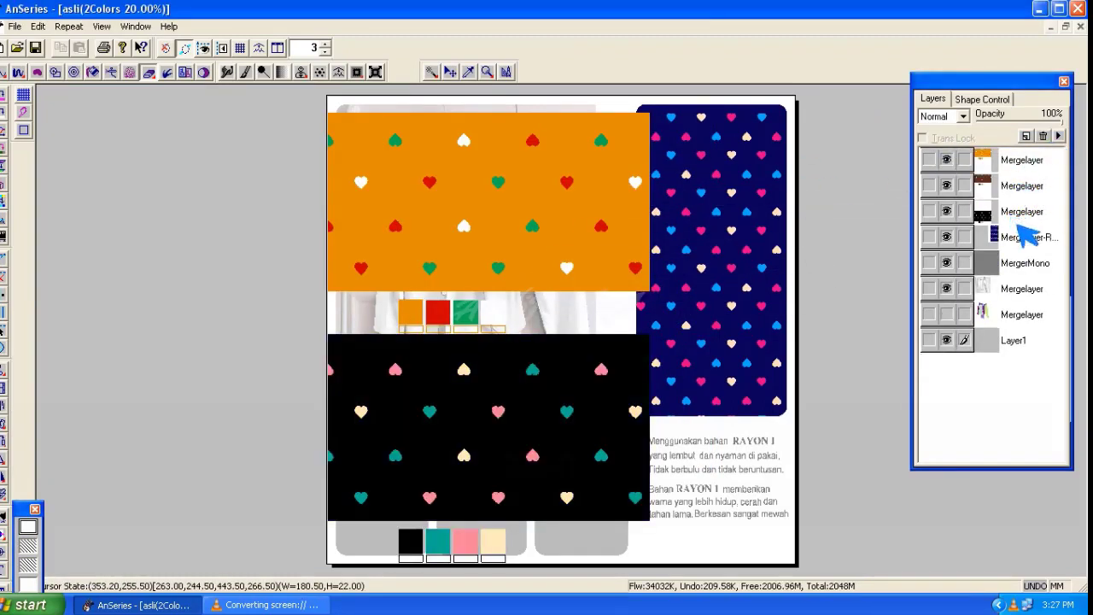
Step: Hide the brown and black variant layers and move the orange hearts pattern over the first small swatch frame
mouse_move(1033, 238)
mouse_down()
mouse_move(1048, 202)
mouse_move(1038, 249)
mouse_up()
click(953, 186)
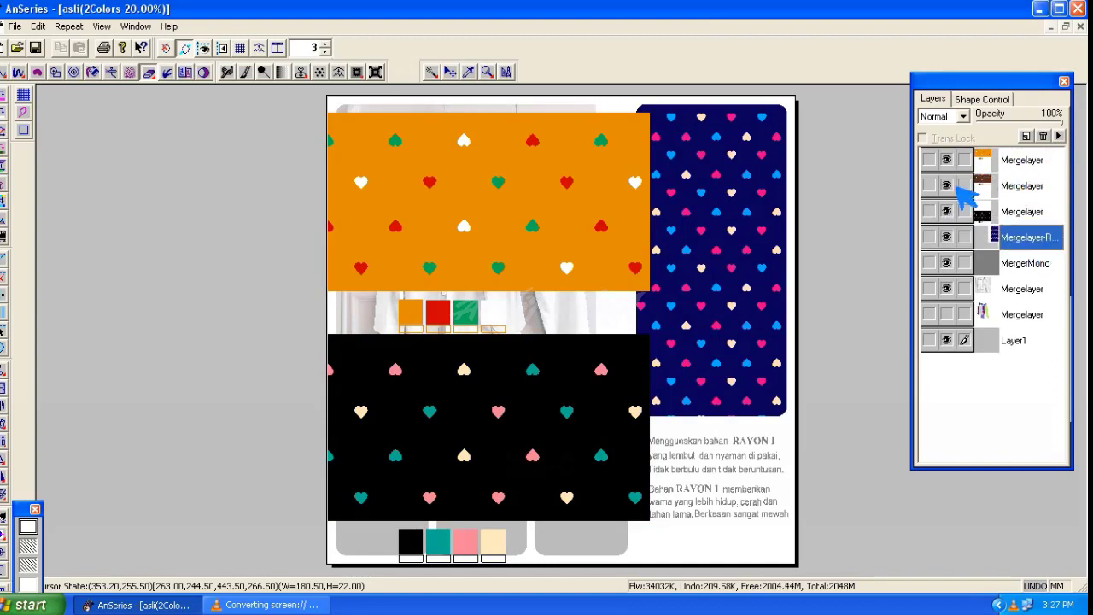
click(950, 216)
click(1008, 162)
click(450, 72)
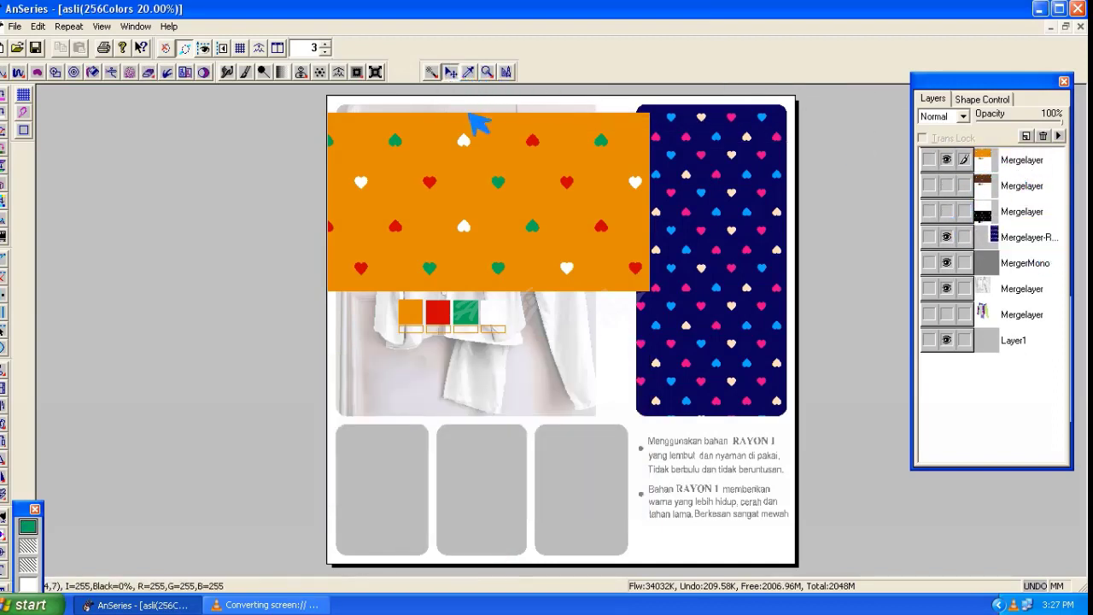
drag(593, 231, 373, 505)
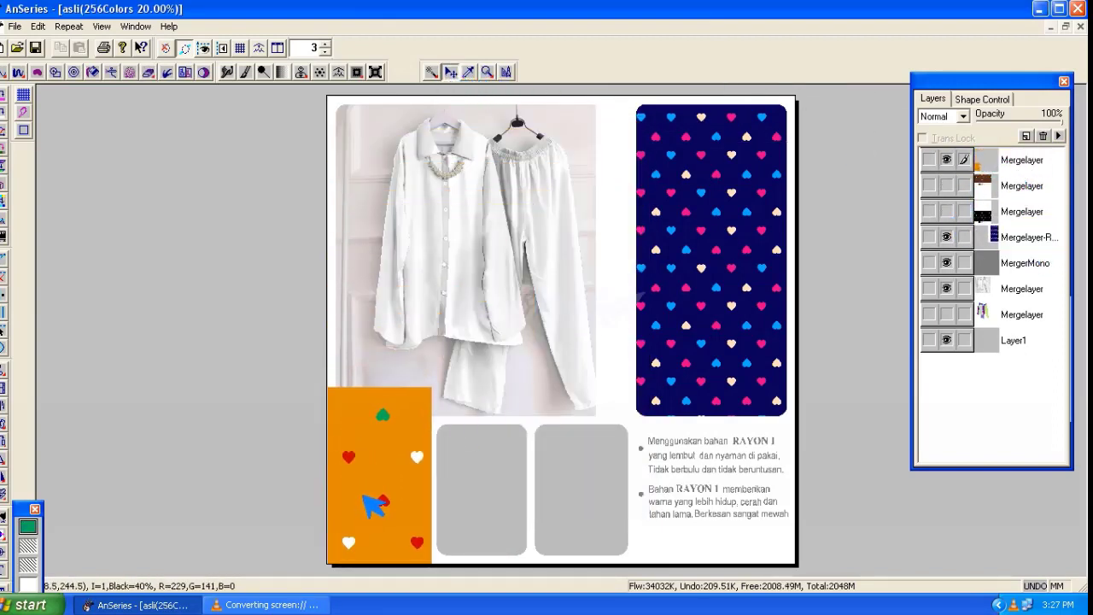
Step: Move the brown hearts pattern over the middle small frame and the black one over the third, hiding the orange and brown layers
click(1003, 190)
click(946, 164)
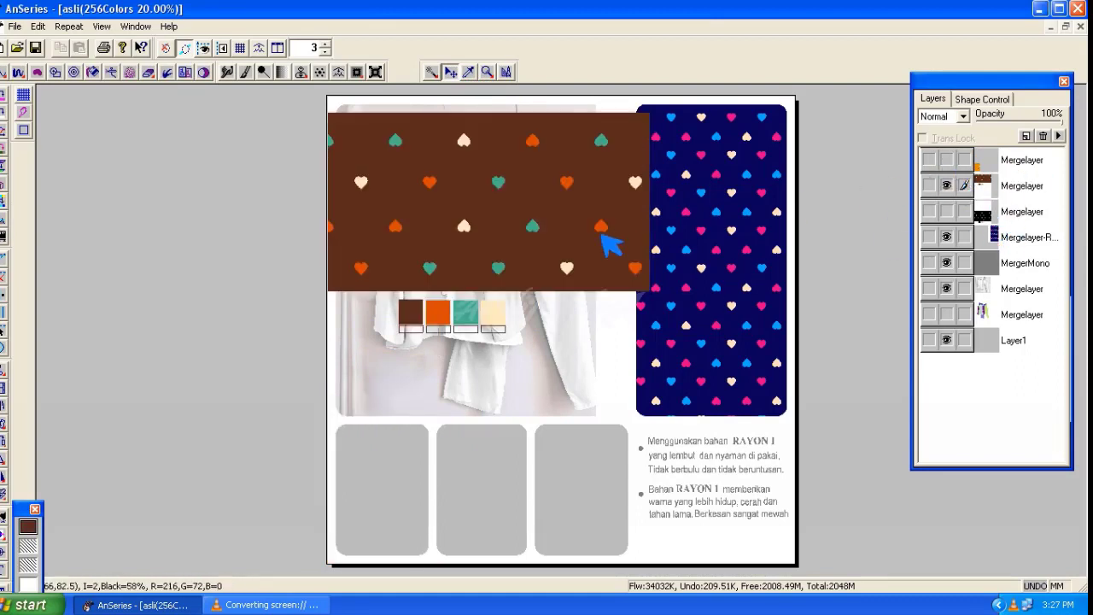
drag(601, 233, 463, 499)
click(997, 213)
click(948, 187)
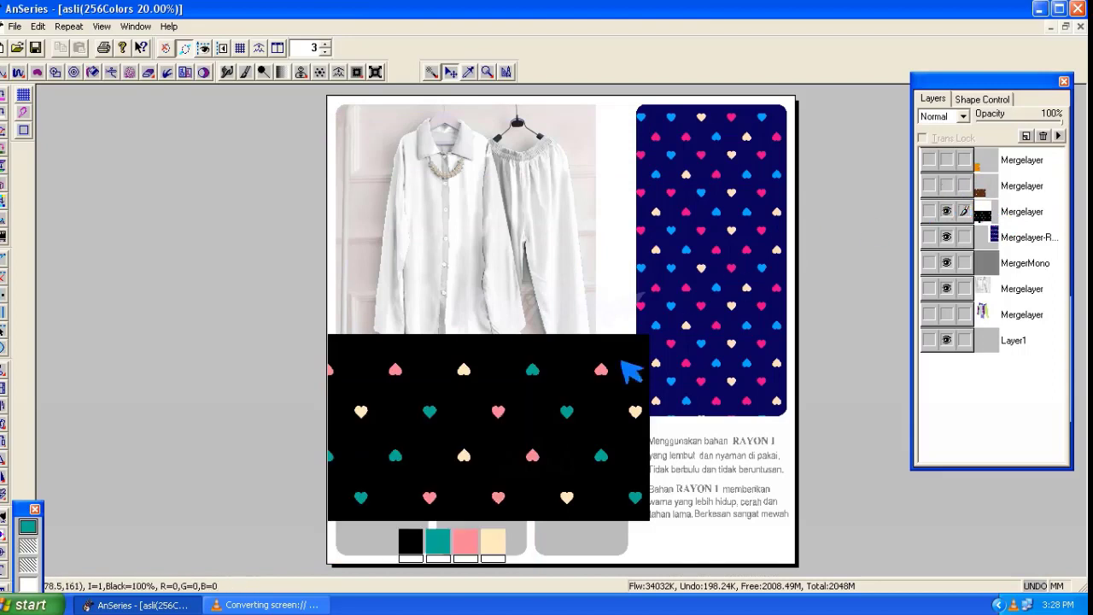
drag(586, 399, 566, 453)
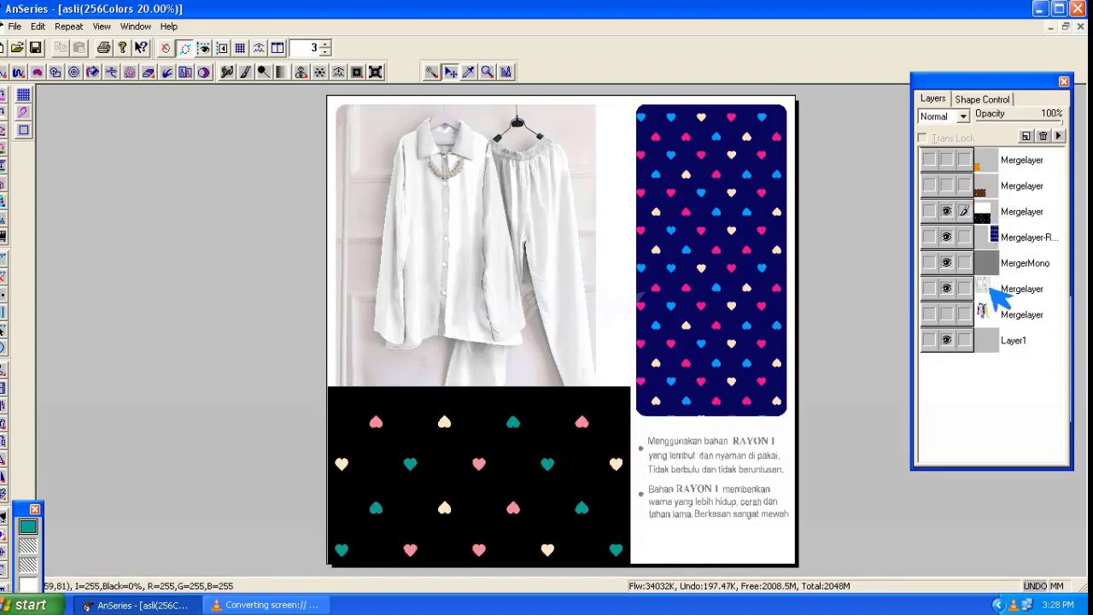
Step: Select the third small frame on Layer1, erase the black hearts pattern outside it, and clear the selection
click(991, 343)
click(434, 75)
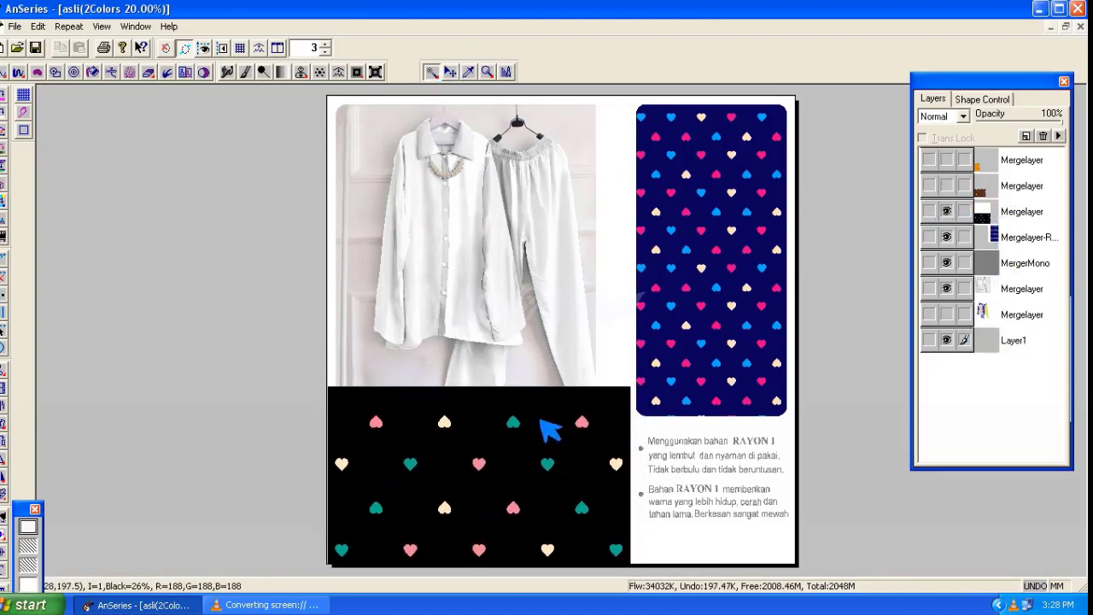
click(1002, 212)
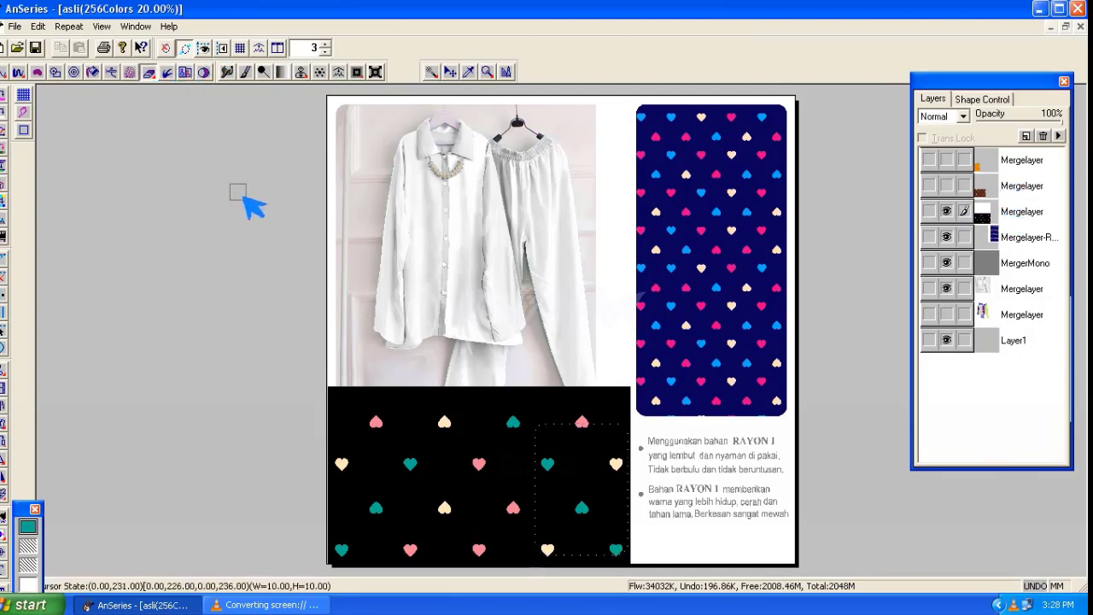
drag(304, 214, 592, 301)
mouse_move(635, 372)
mouse_down()
mouse_move(427, 393)
mouse_move(573, 490)
mouse_move(610, 350)
mouse_up()
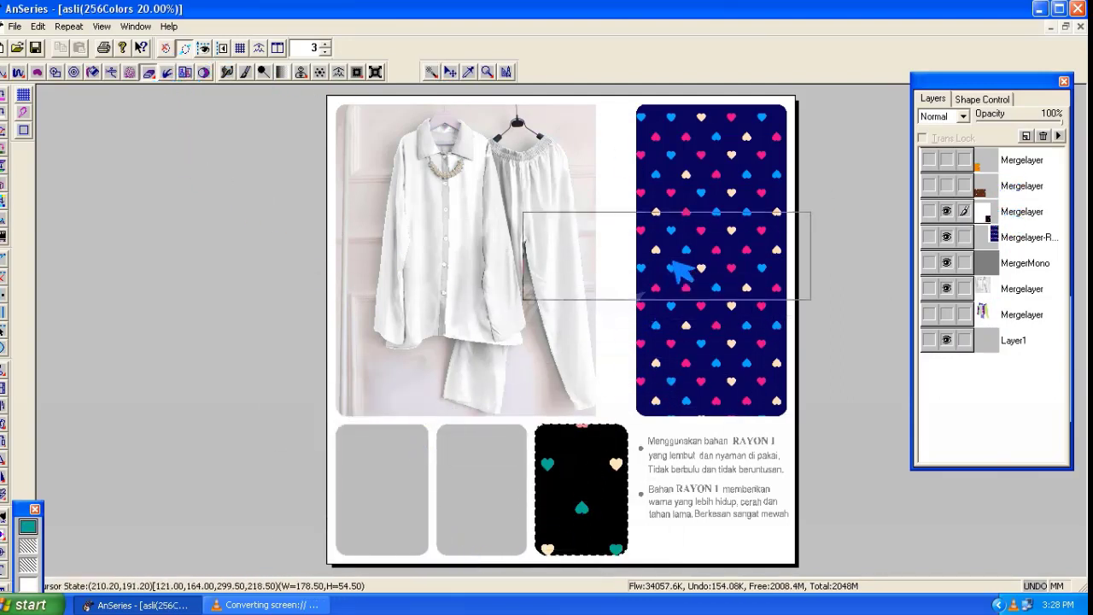
key(ctrl+d)
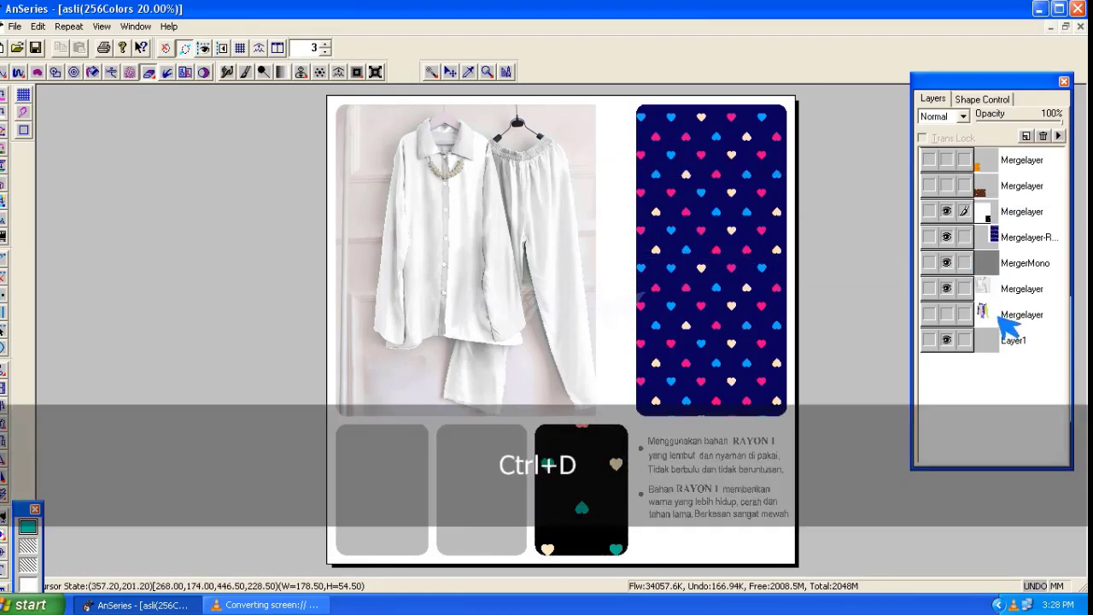
Step: Select the middle small frame on Layer1, show the brown hearts layer, and erase its pattern outside the frame
click(995, 347)
click(435, 74)
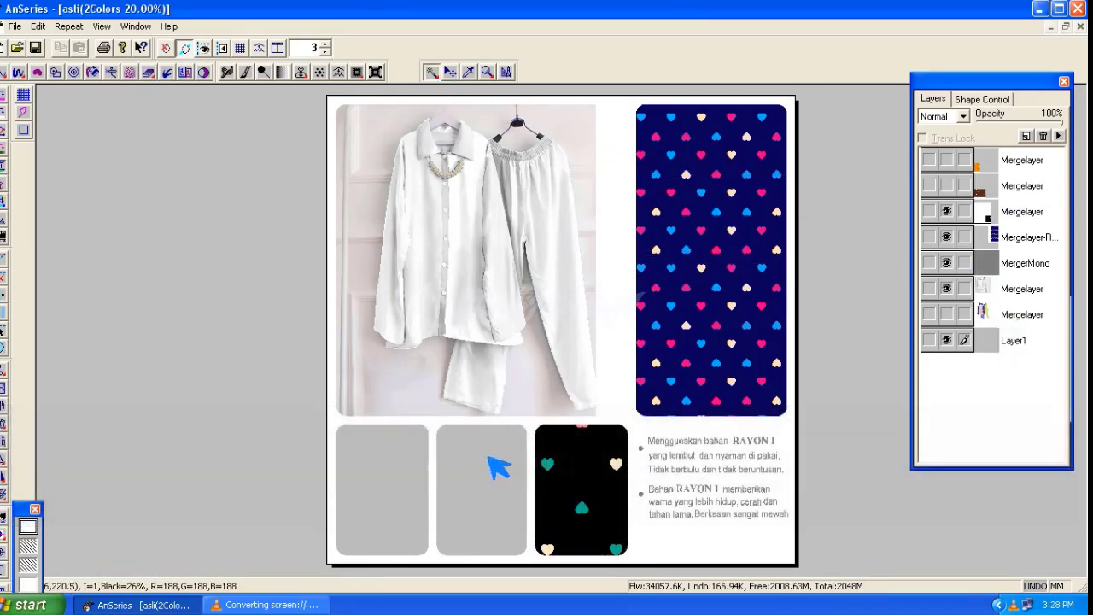
click(998, 191)
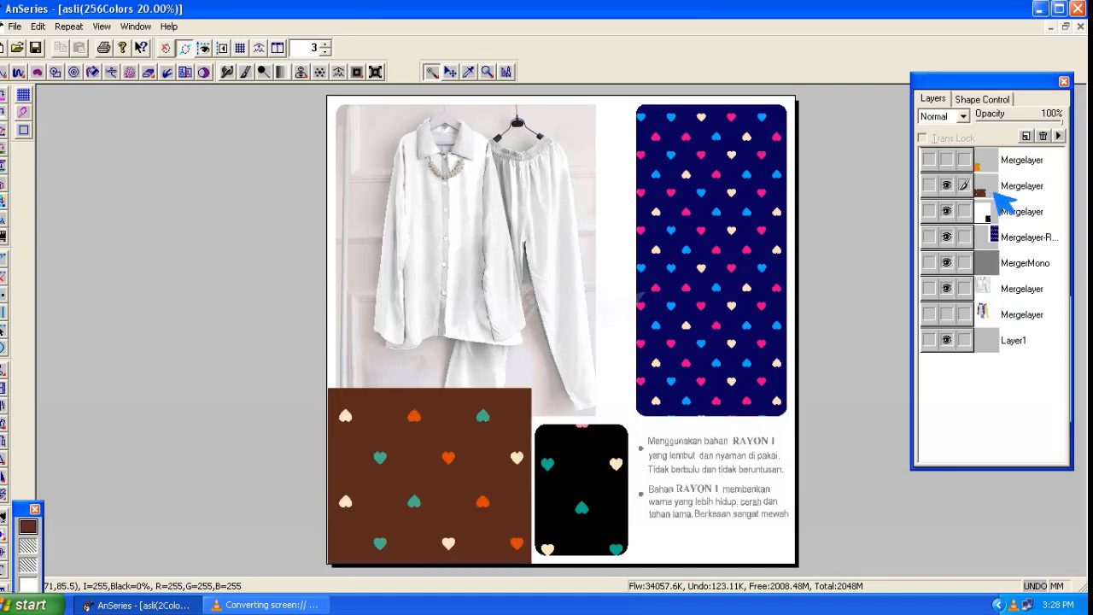
click(150, 74)
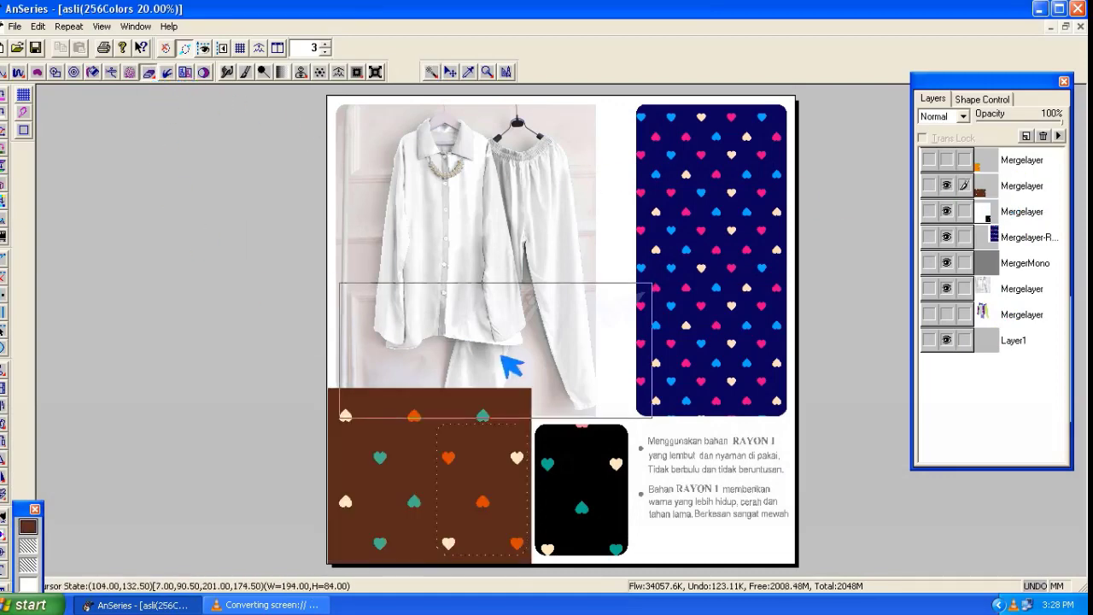
mouse_move(478, 358)
mouse_down()
mouse_move(411, 497)
mouse_move(636, 518)
mouse_up()
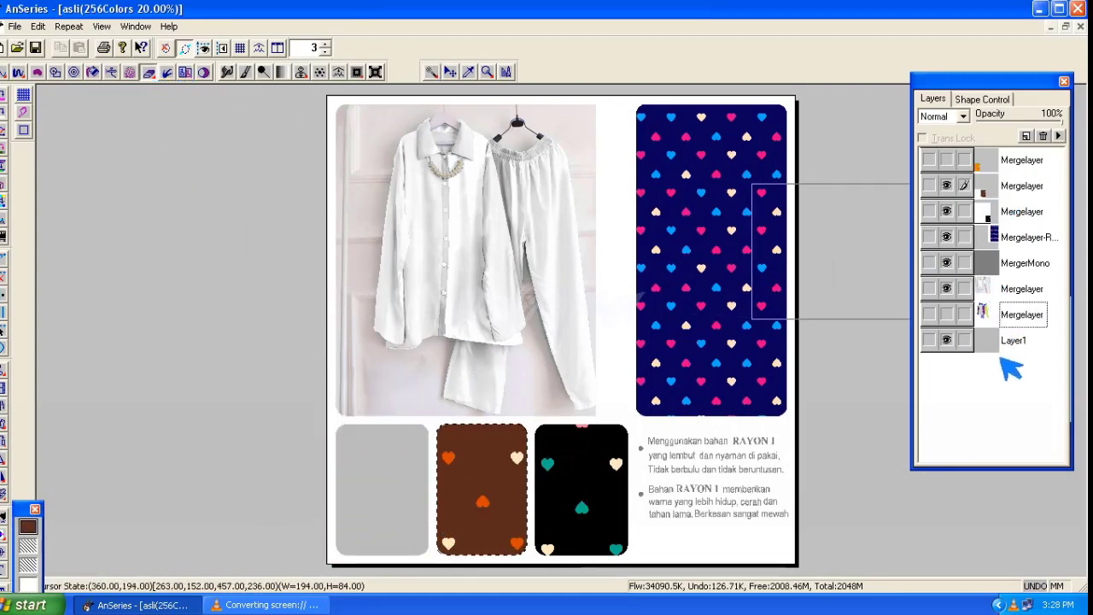
Step: Select the first small frame on Layer1, show the orange hearts layer, erase its pattern outside the frame, and clear the selection
click(1010, 344)
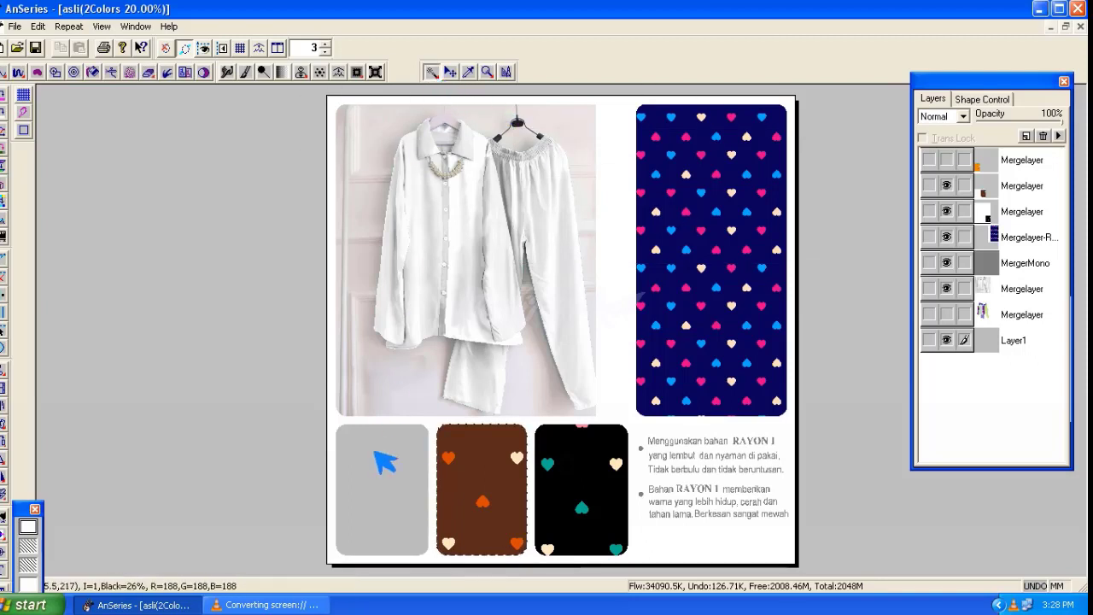
click(996, 164)
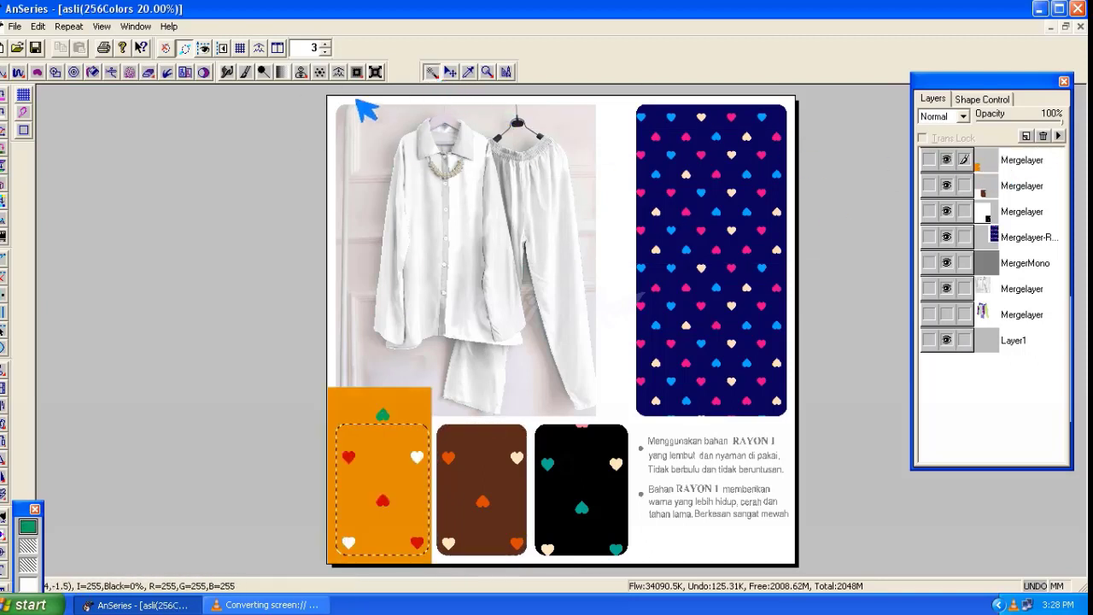
click(152, 76)
drag(402, 387, 374, 556)
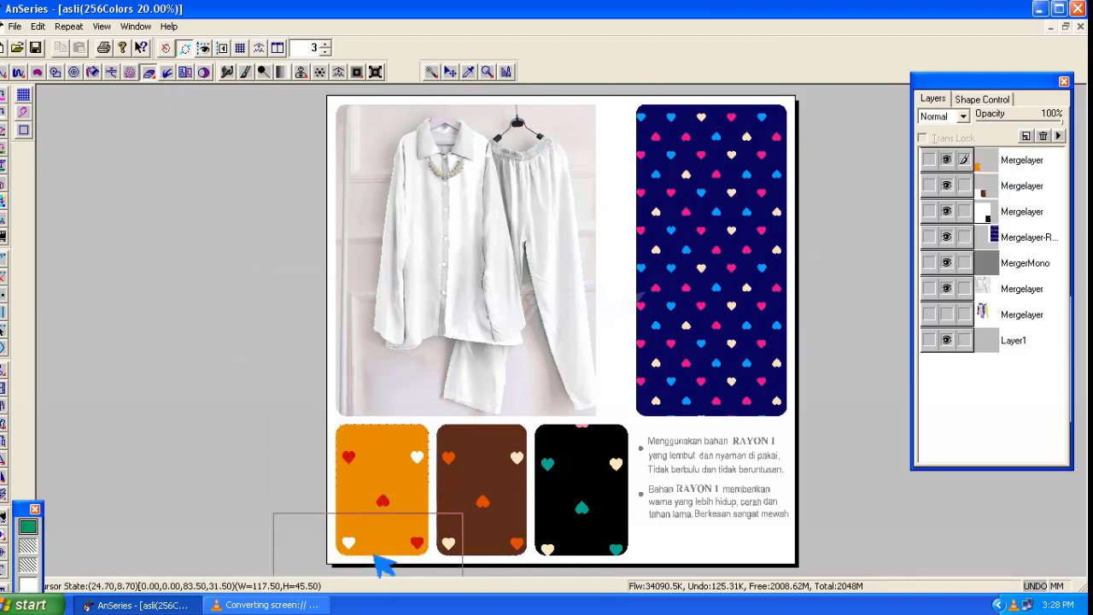
key(ctrl+d)
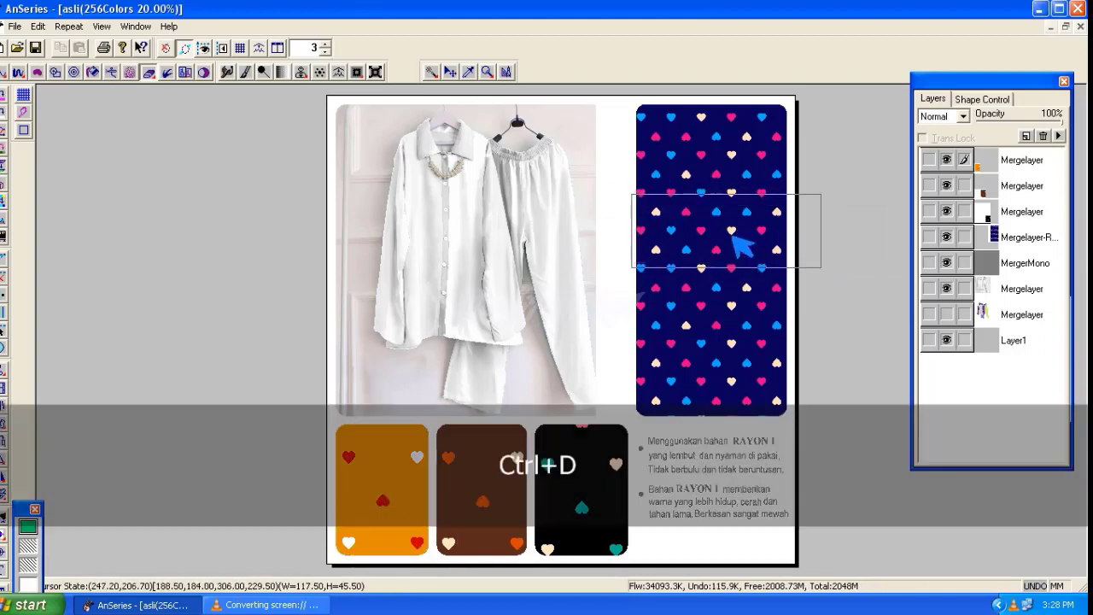
Step: Create a 200 × 280 mm True Color image layer at 254 dpi above the orange hearts layer
click(1016, 160)
click(1026, 136)
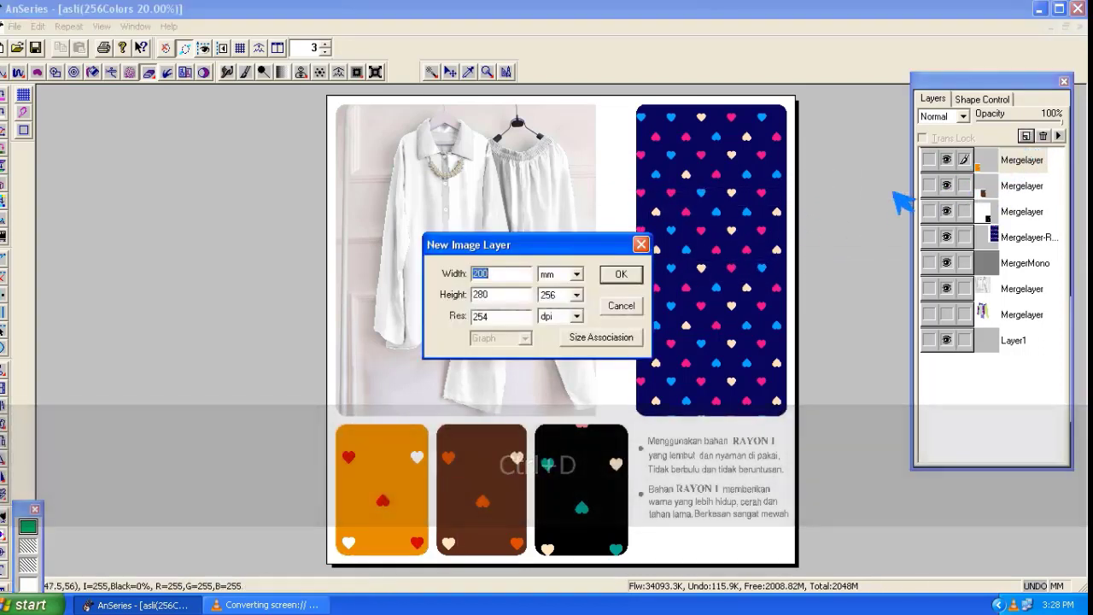
click(577, 296)
click(565, 352)
click(629, 276)
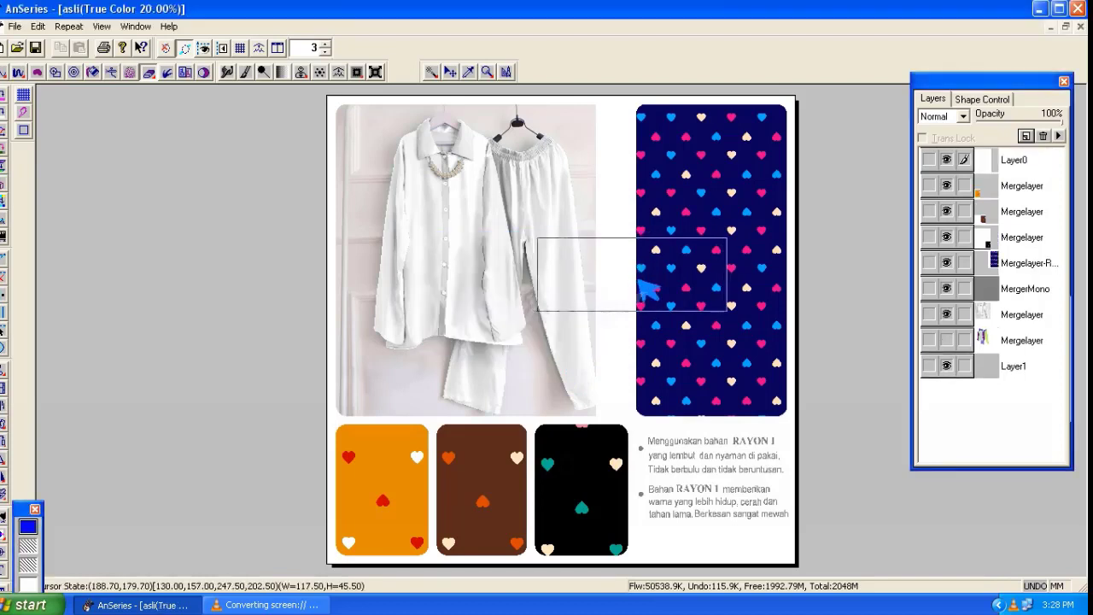
Step: Select the shirt body by similar color on the garment color-mask layer, activate Layer0, and hide the mask layer
click(1016, 340)
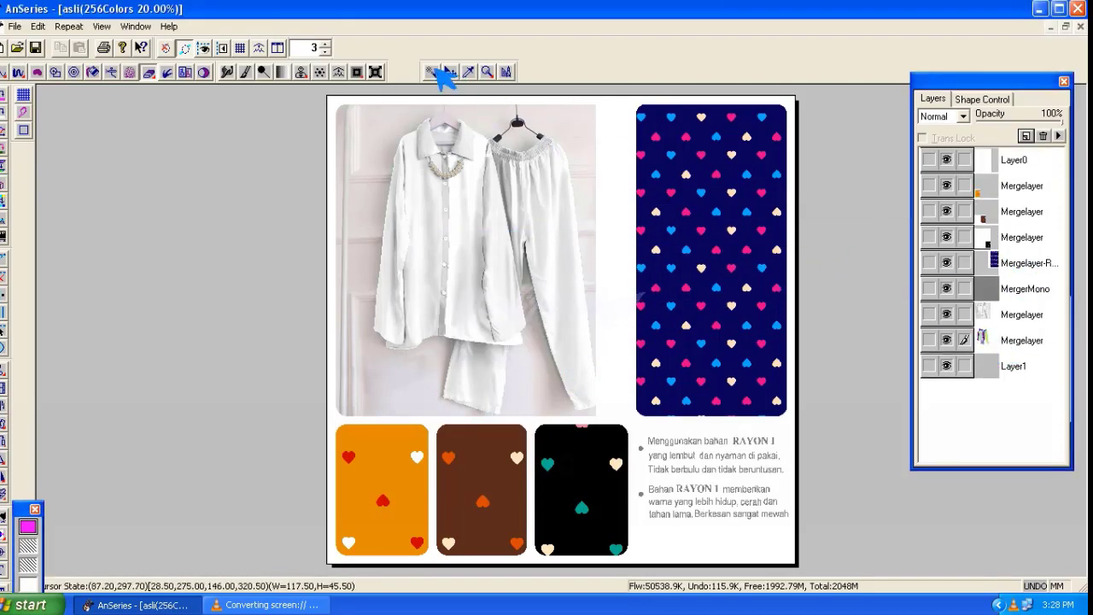
click(432, 72)
key(b)
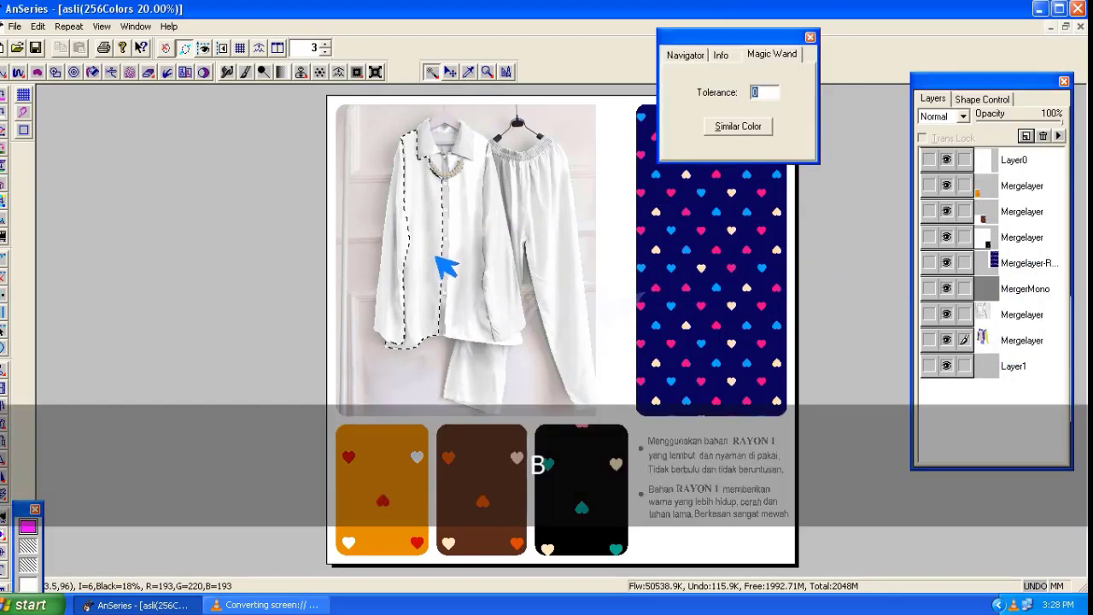
click(767, 126)
click(944, 162)
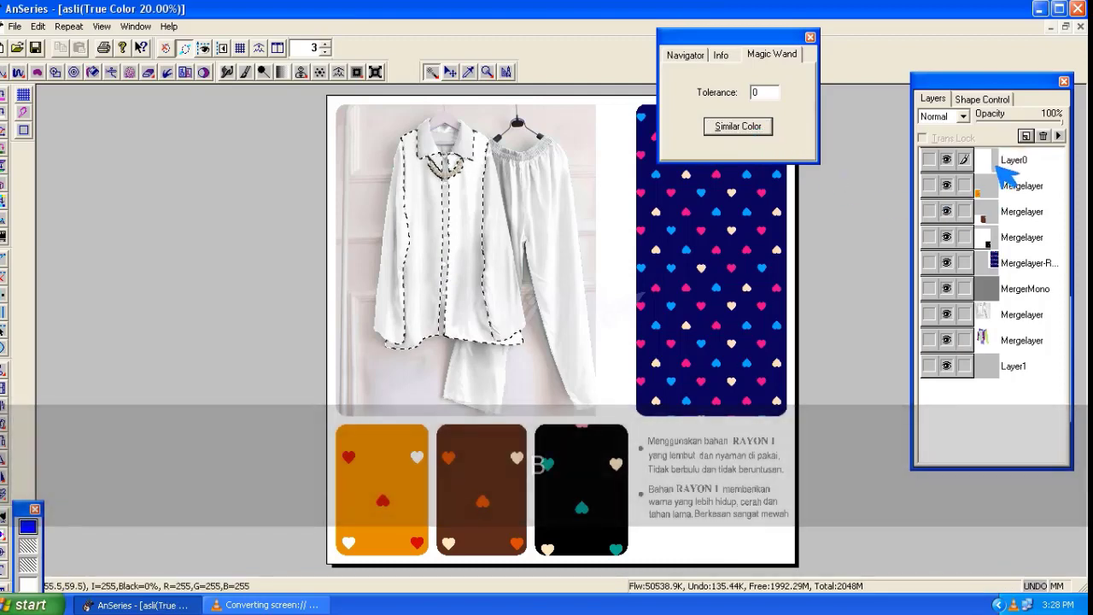
click(947, 340)
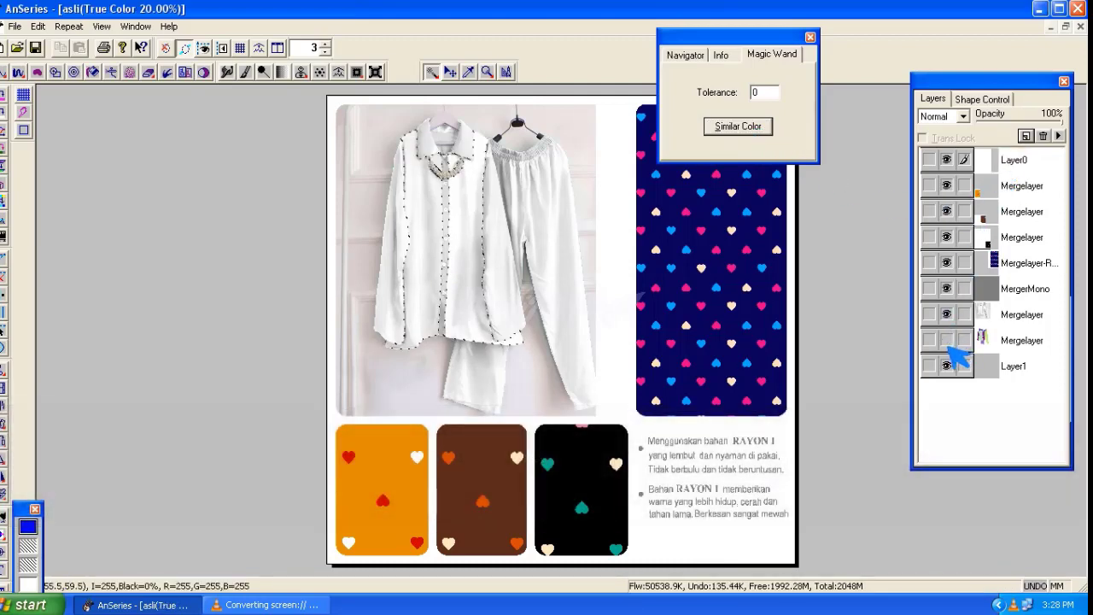
Step: Load the BAJU grid from the BLOUNSE 8 folder for the shirt body
click(27, 97)
click(780, 143)
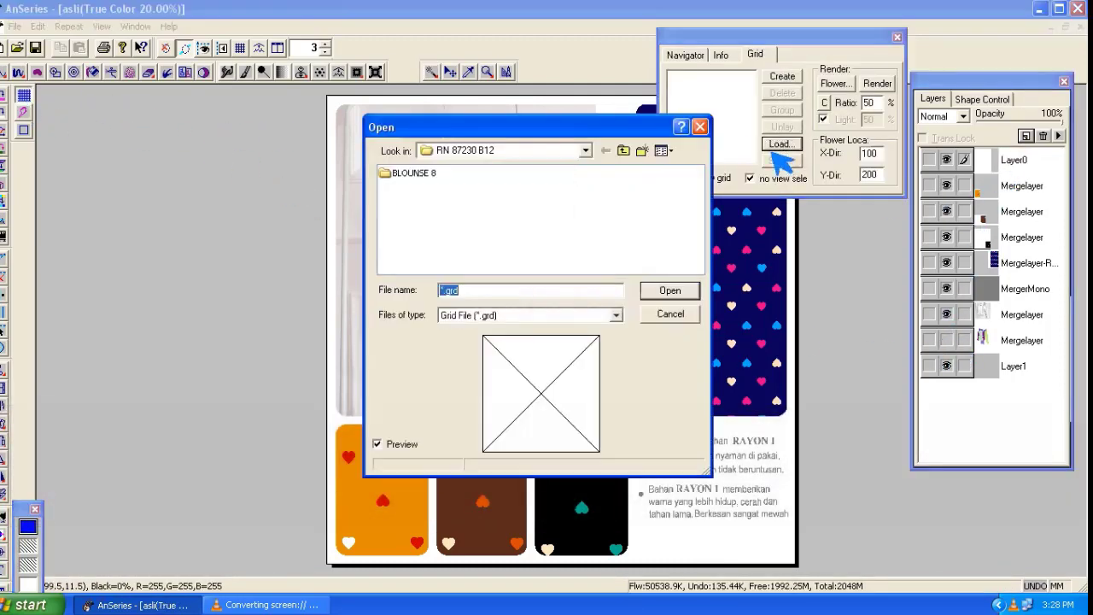
double_click(431, 176)
click(408, 175)
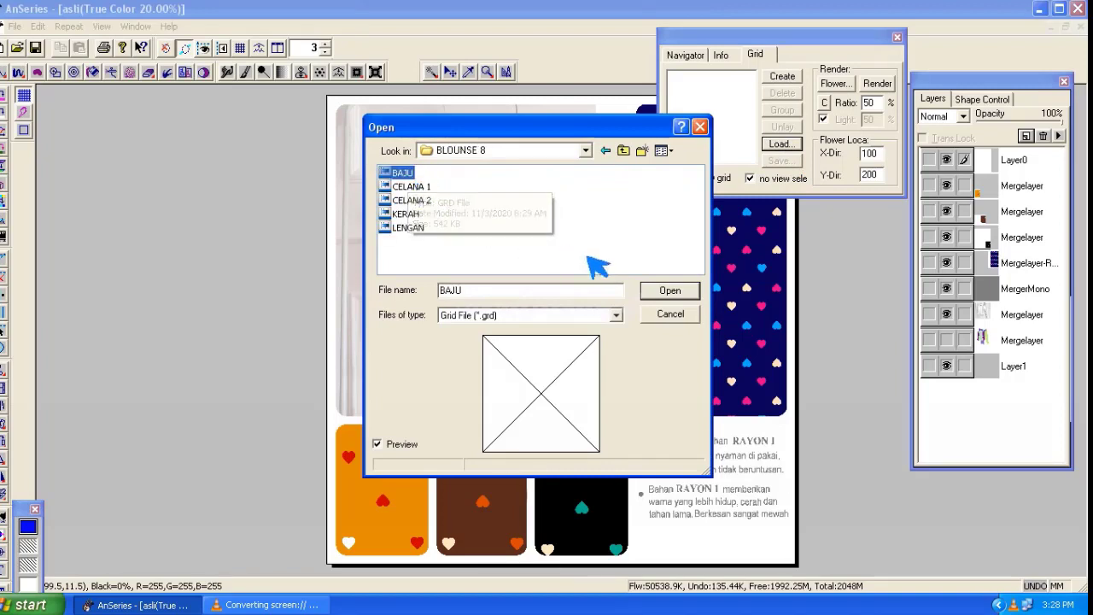
click(671, 291)
click(184, 53)
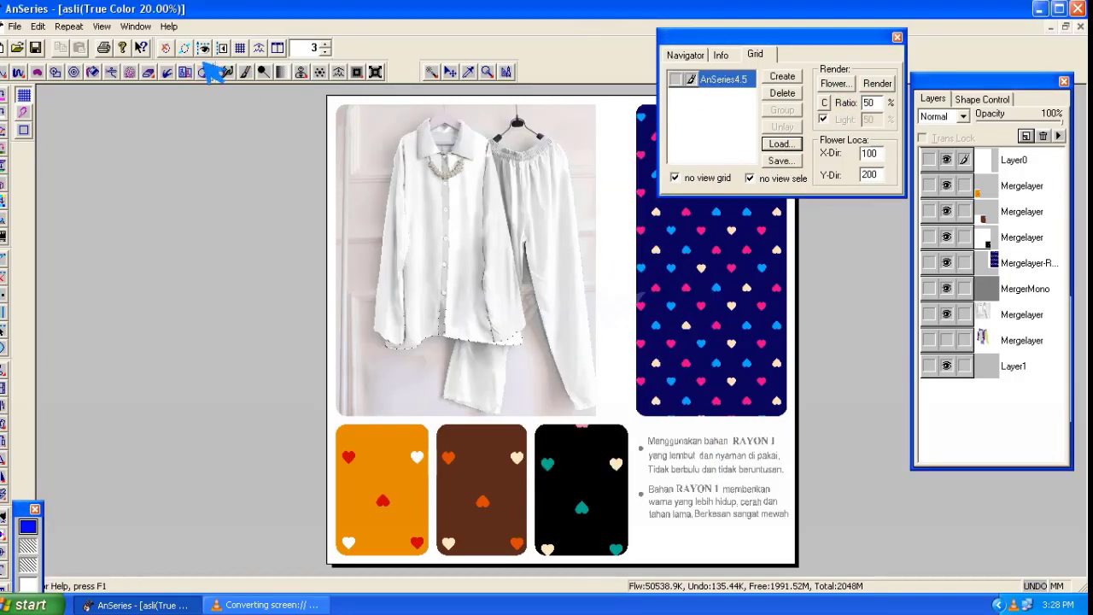
Step: Set mergelayer-rgb2 as the flower pattern with a 1/1 horizontal cycle and render it onto the shirt body
click(841, 88)
click(624, 151)
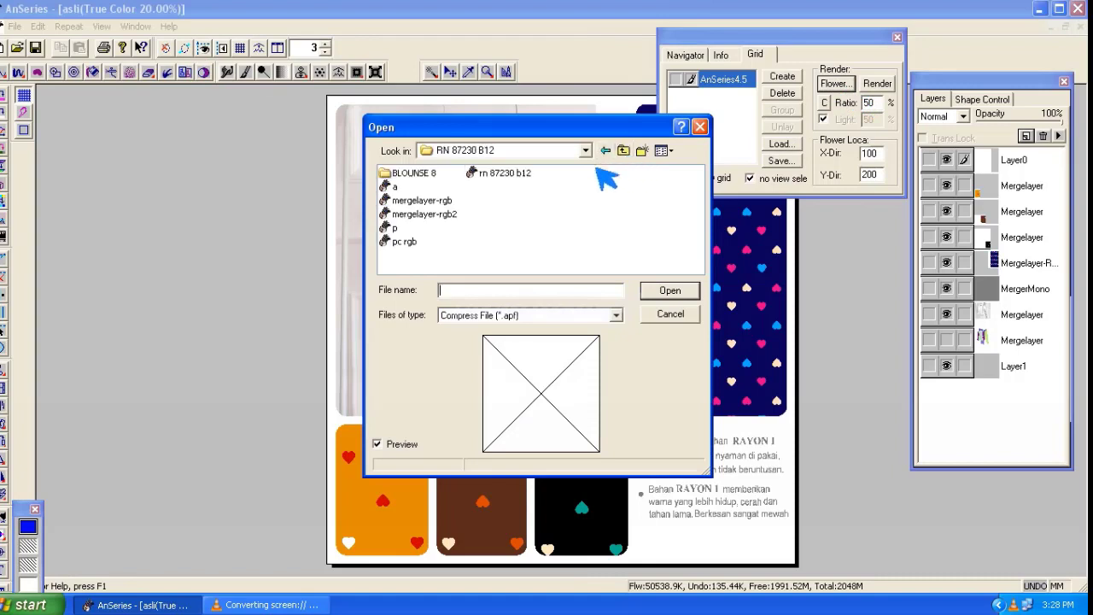
double_click(447, 212)
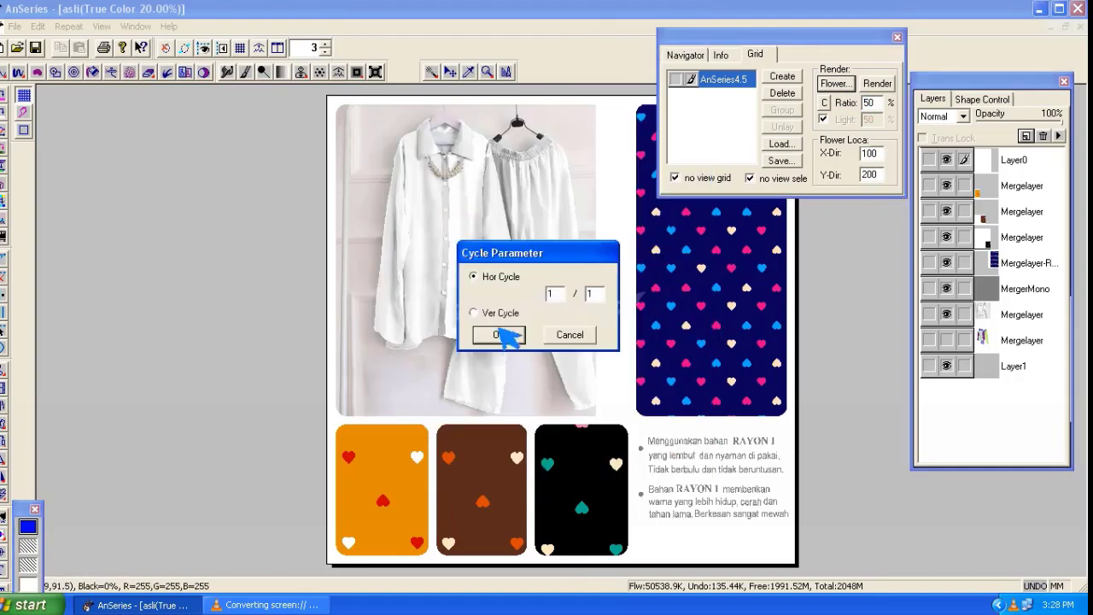
click(506, 334)
mouse_move(829, 44)
mouse_down()
mouse_move(843, 37)
mouse_move(828, 43)
mouse_up()
click(876, 82)
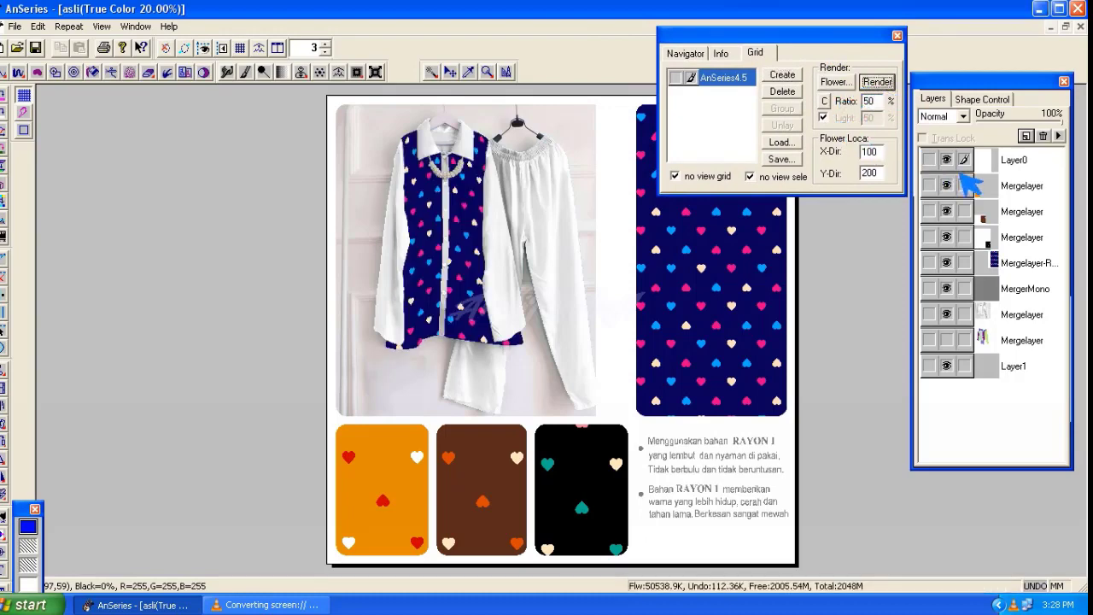
Step: Delete the BAJU grid, select both sleeves by similar color on the garment mask layer, and return to Layer0
click(1009, 340)
click(785, 92)
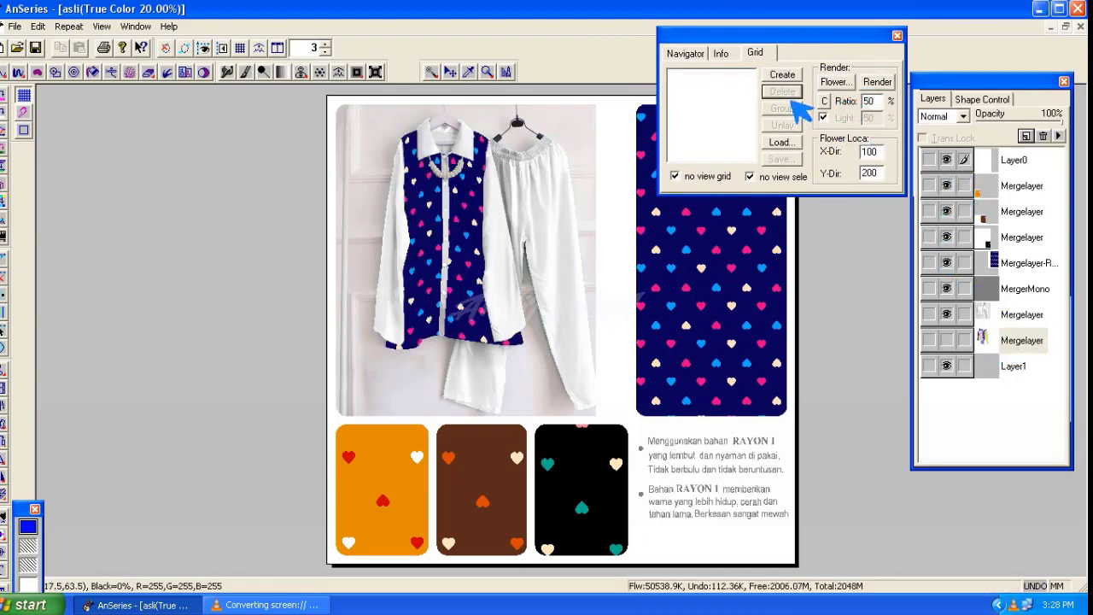
click(966, 340)
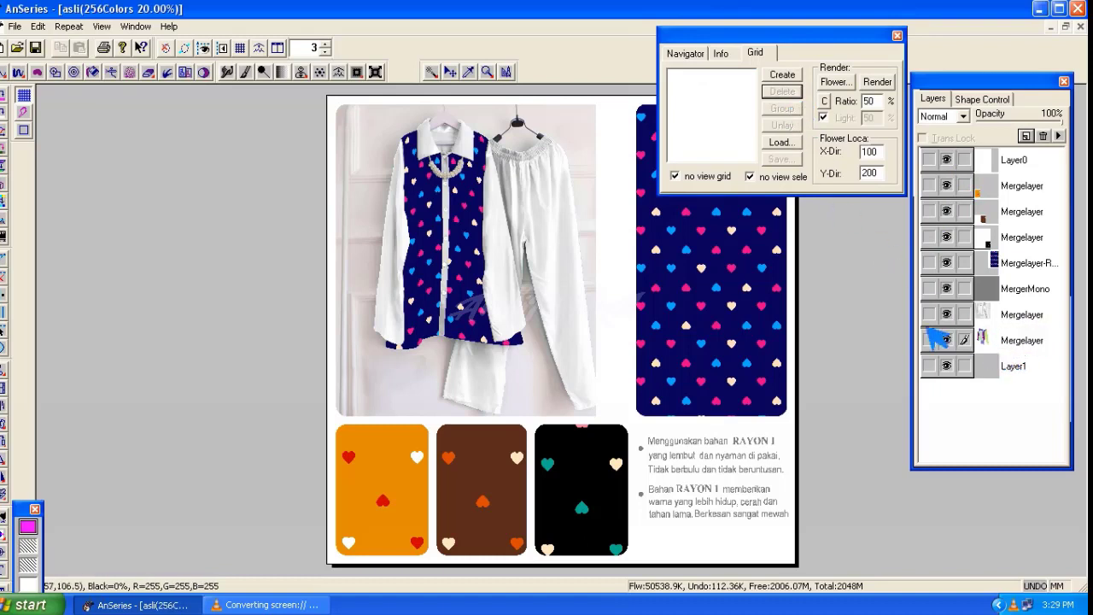
click(431, 71)
click(733, 129)
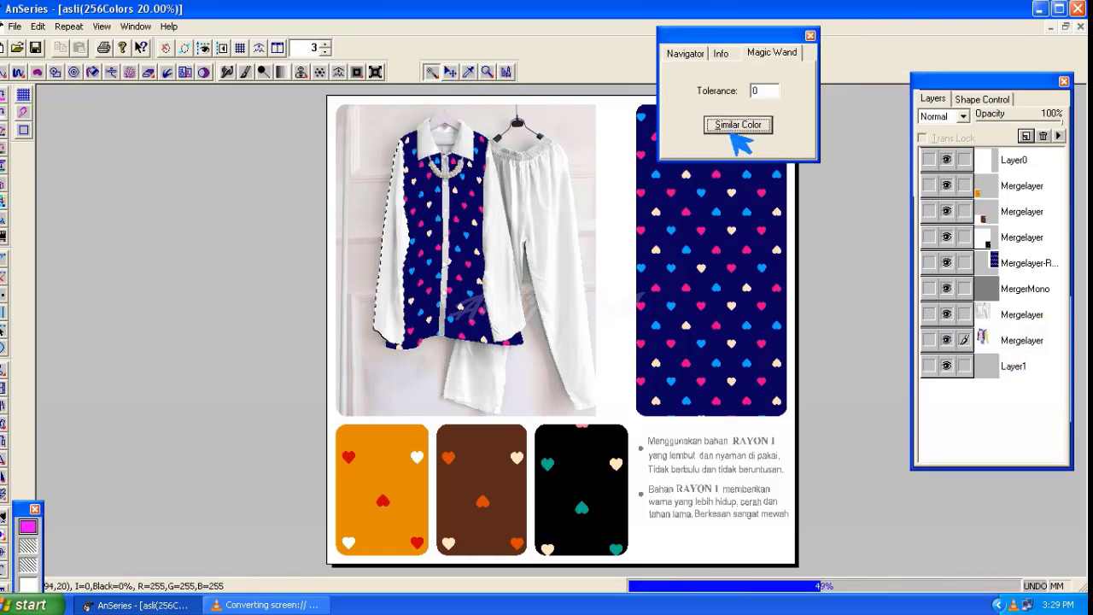
click(1006, 166)
Step: Load the LENGAN grid from the BLOUNSE 8 folder, render the hearts pattern onto the sleeves, and clear the selection
click(25, 95)
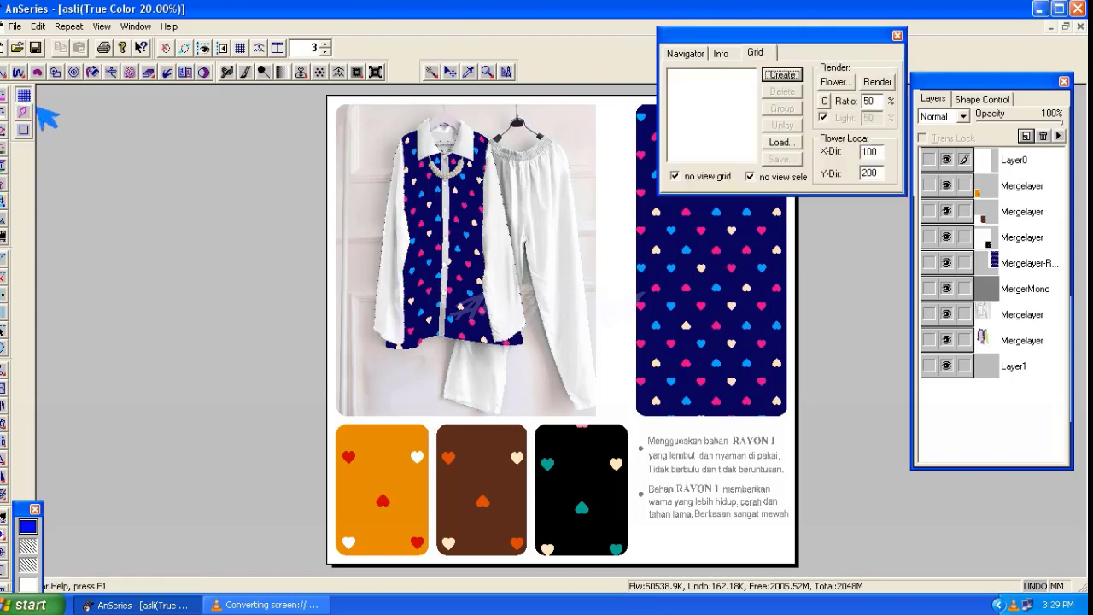
click(786, 146)
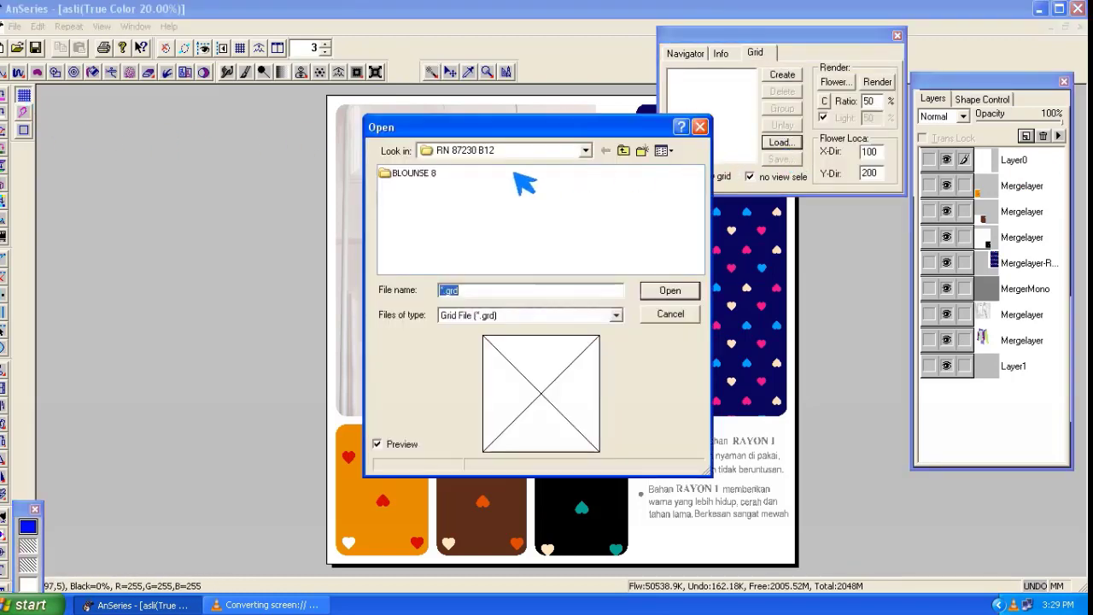
double_click(431, 179)
click(412, 186)
click(414, 214)
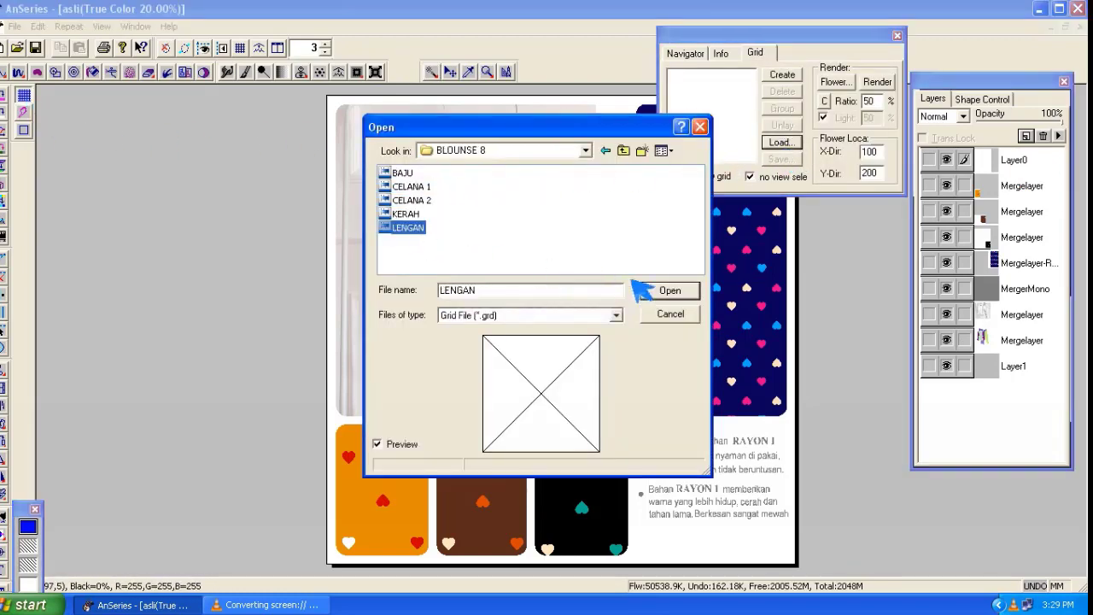
click(649, 290)
click(877, 81)
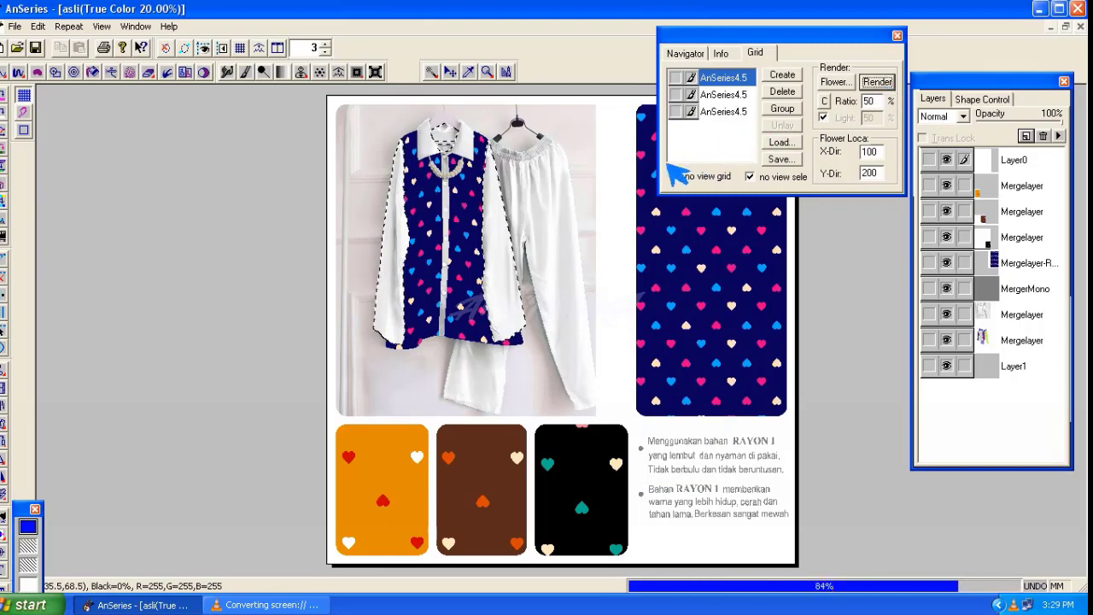
key(ctrl+d)
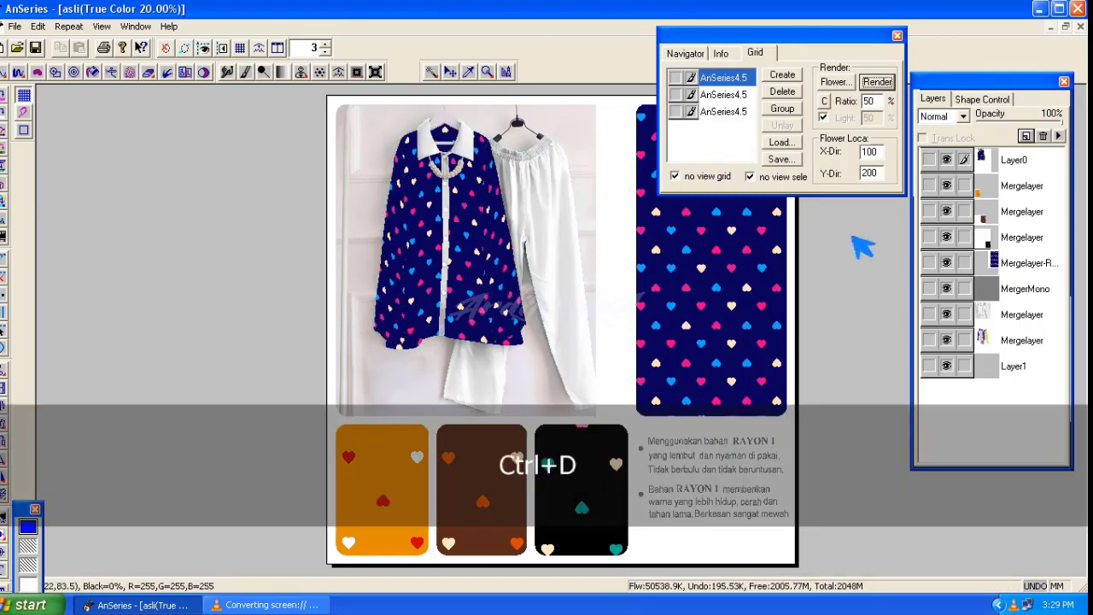
Step: Select the collar, button placket, and trouser waistband by similar color on the garment mask layer, then return to Layer0
click(988, 270)
click(986, 338)
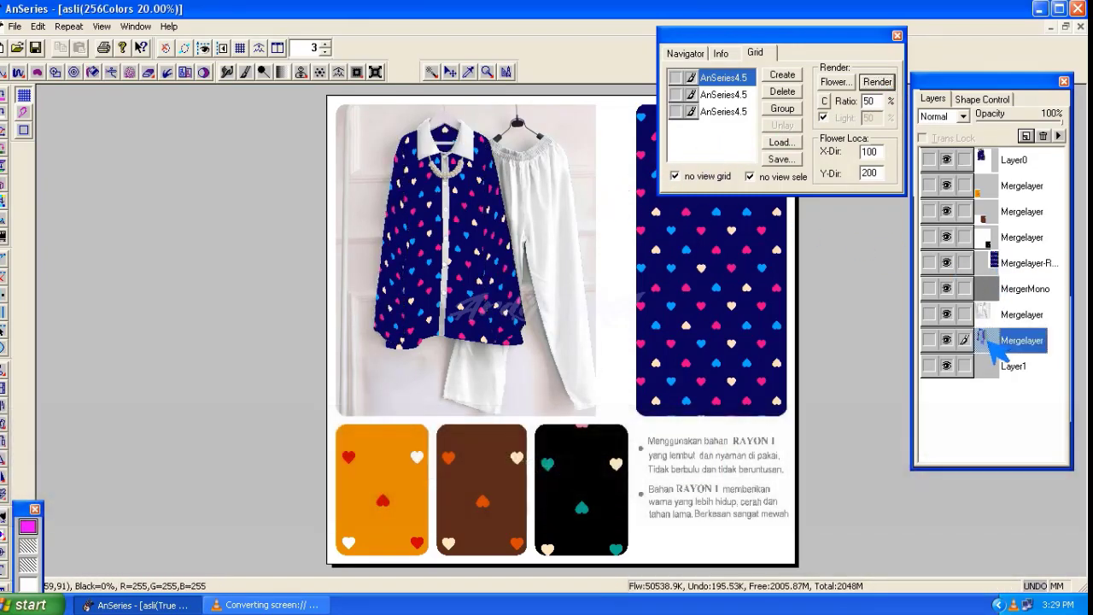
click(432, 72)
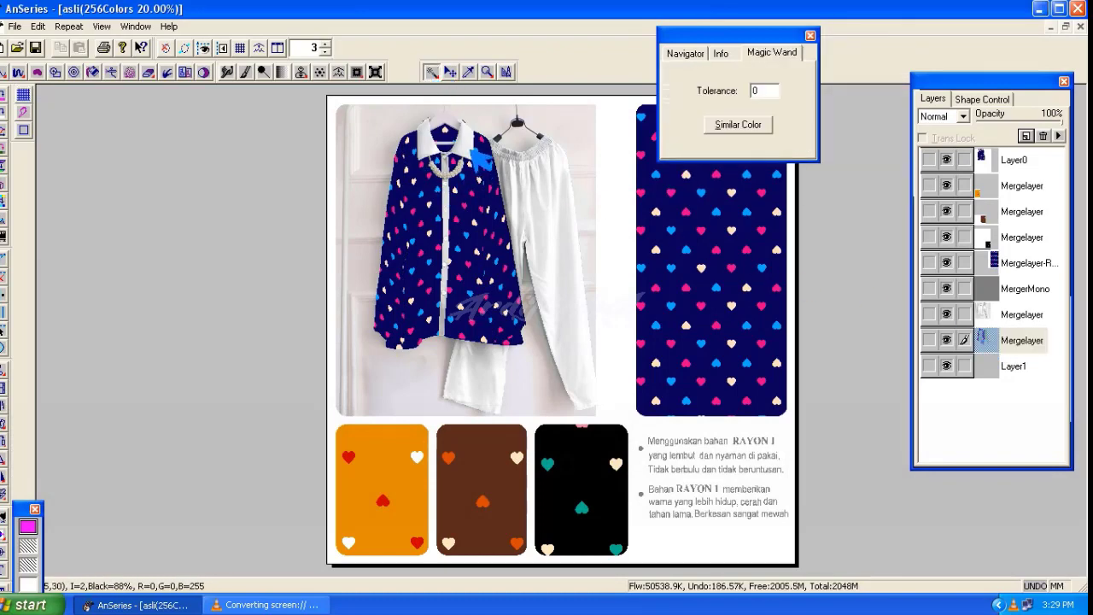
click(740, 126)
click(1023, 161)
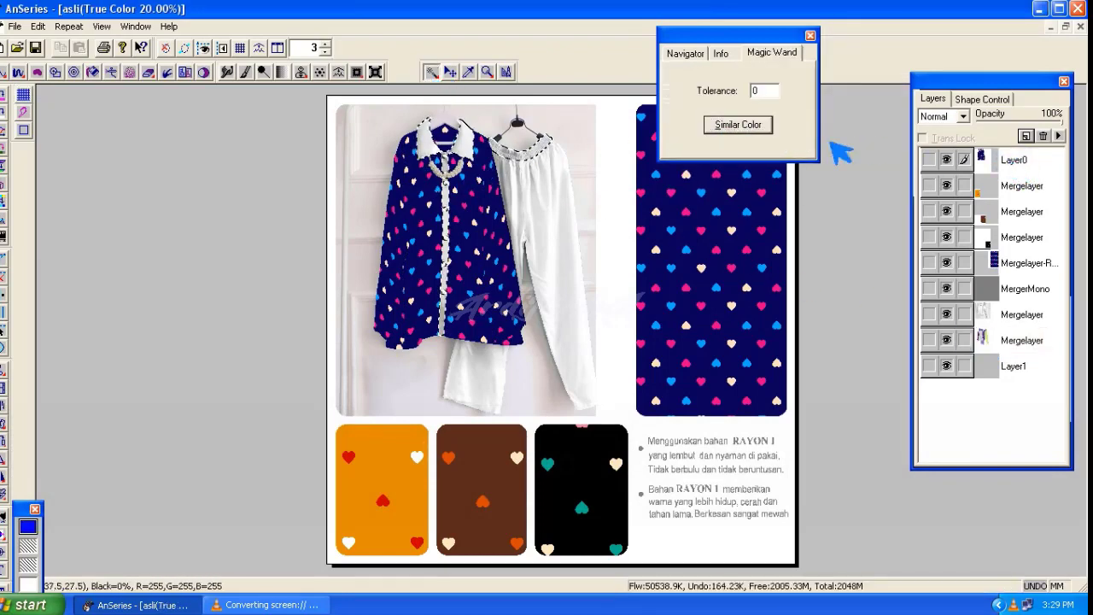
Step: Replace the sleeve grids with the KERAH grid, render the hearts pattern onto the collar, placket, and waistband, and clear the selection
click(26, 96)
click(792, 95)
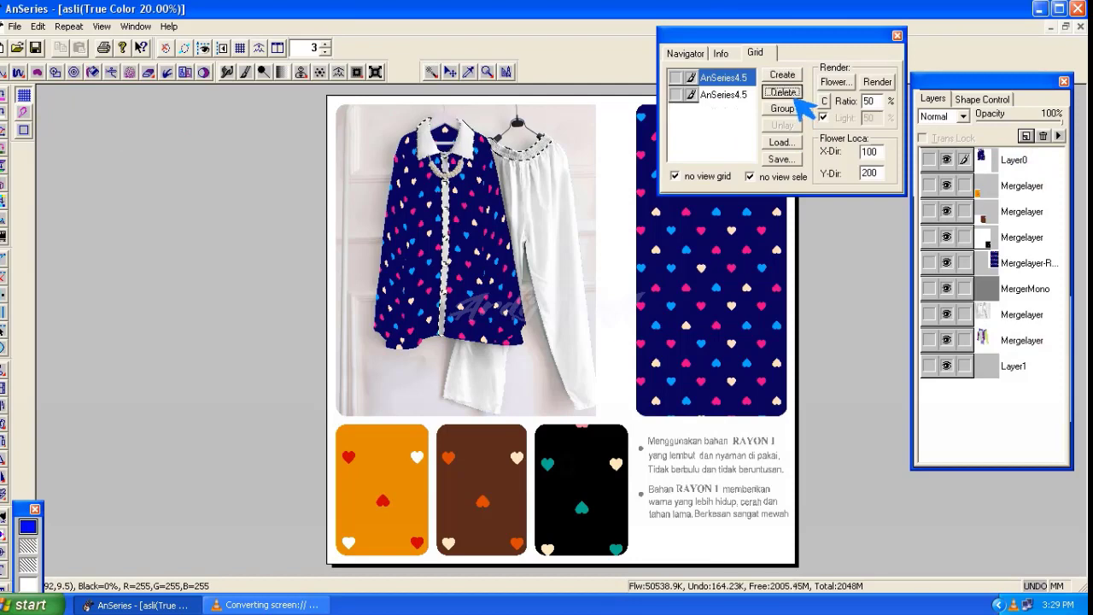
click(795, 94)
click(790, 143)
double_click(415, 218)
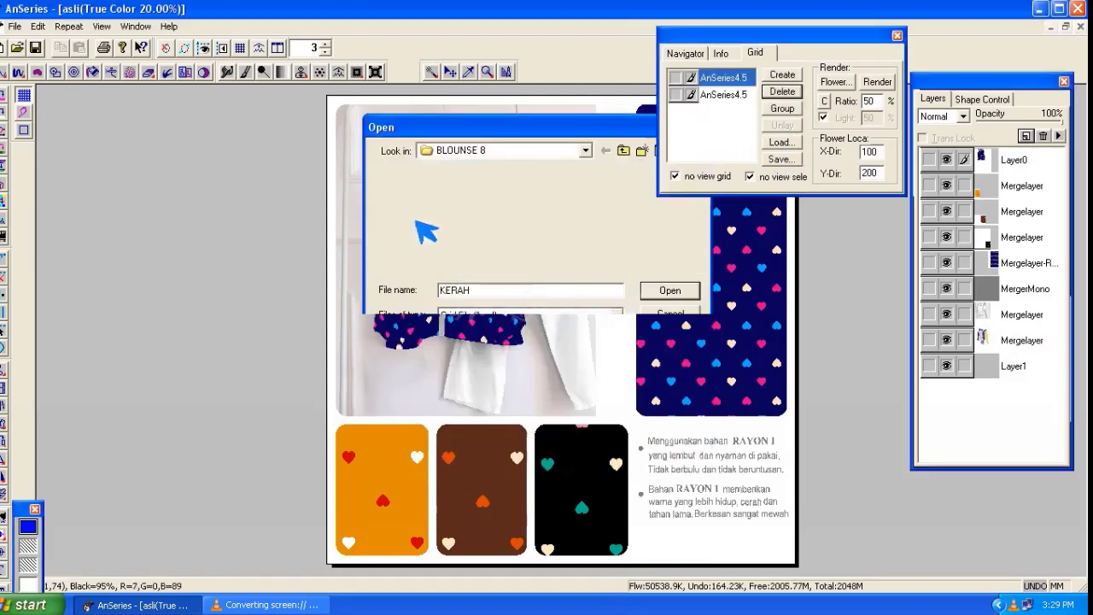
click(883, 83)
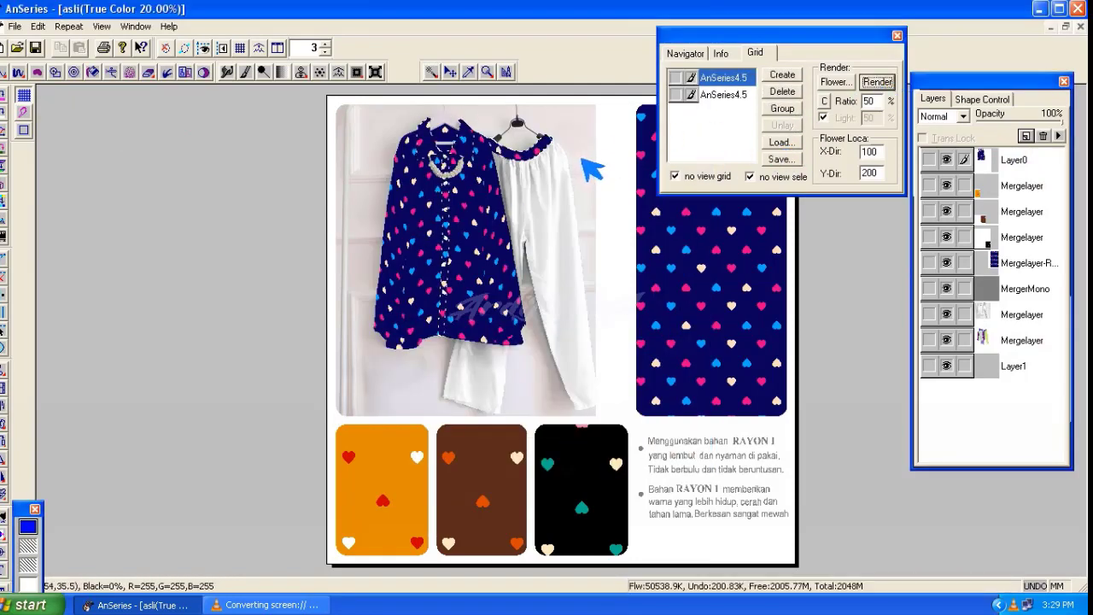
key(ctrl+d)
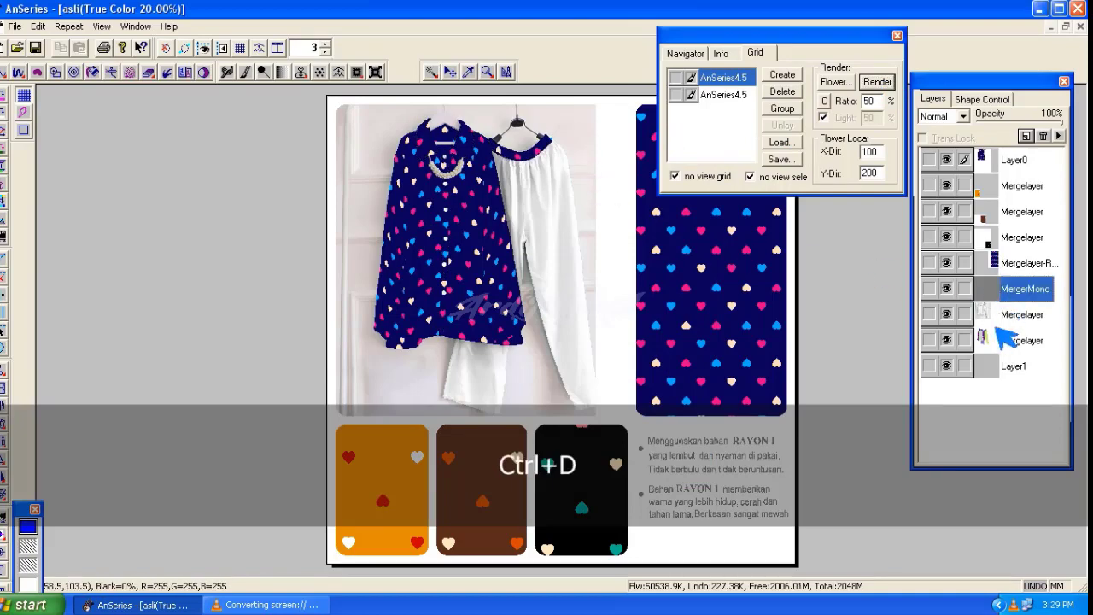
Step: Select the trouser leg partly behind the shirt by similar color on the garment mask layer, and return to Layer0
click(988, 344)
click(432, 73)
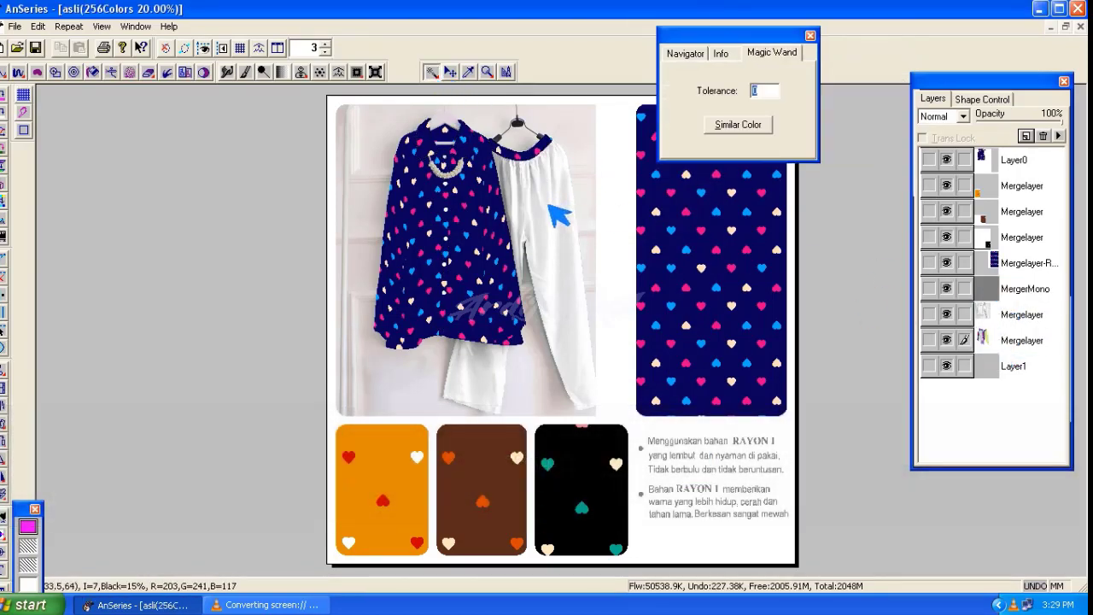
click(759, 128)
click(1012, 167)
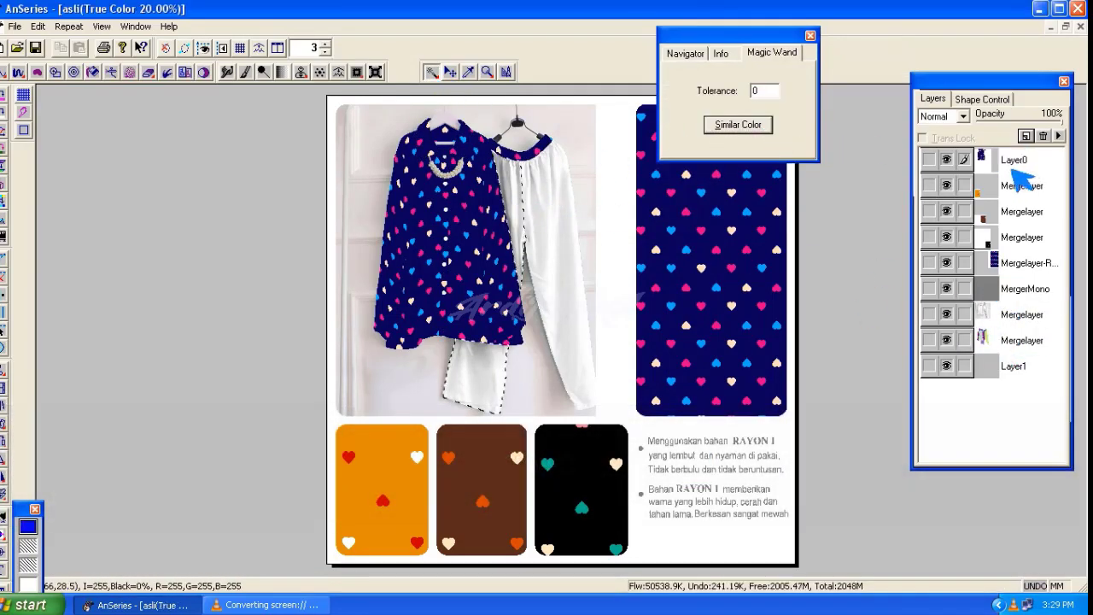
Step: Replace the current grid with the CELANA 1 grid and render the hearts pattern onto the partly hidden trouser leg
click(28, 98)
click(786, 95)
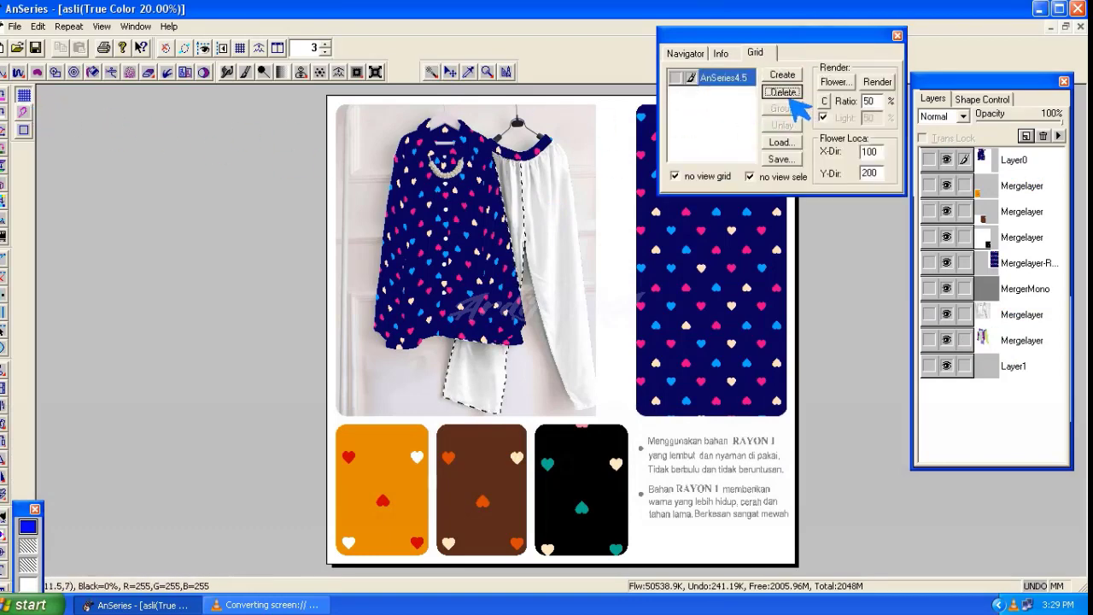
click(786, 95)
click(787, 144)
double_click(420, 188)
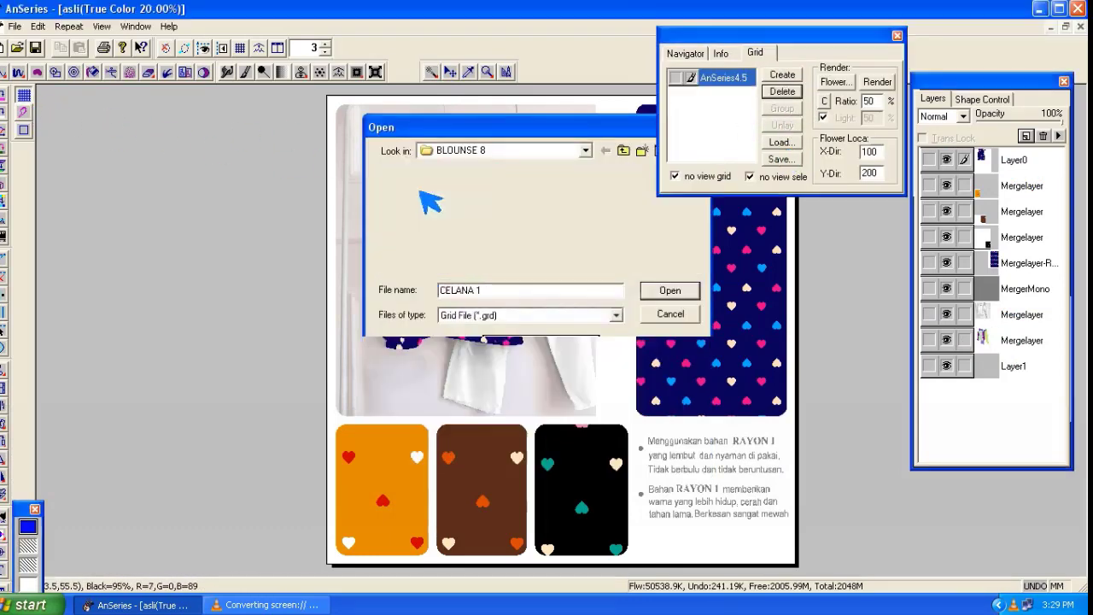
click(880, 83)
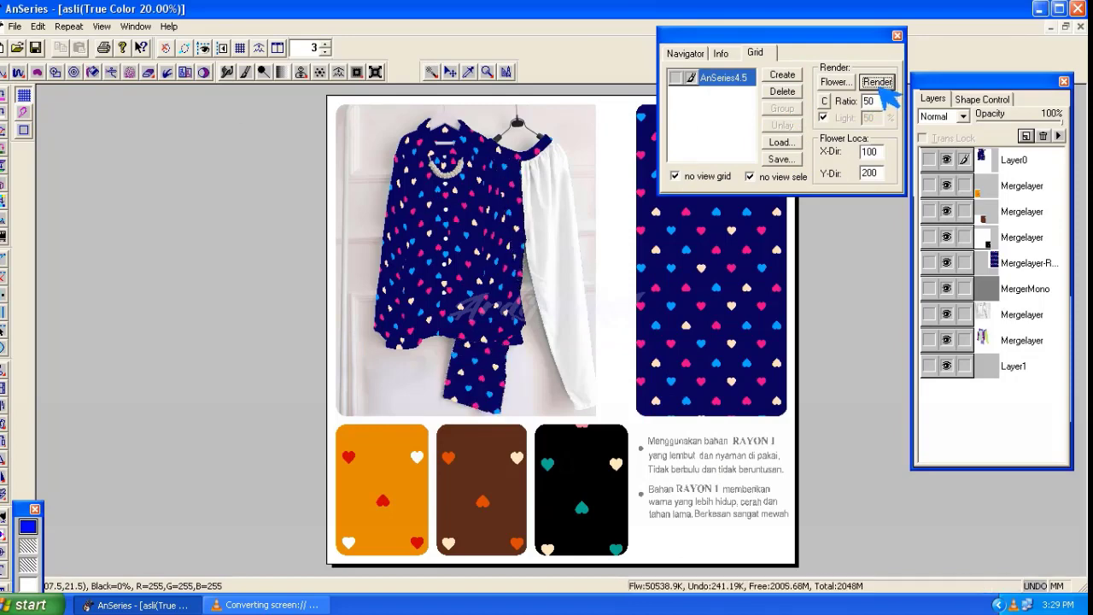
Step: Select the remaining white trouser leg by similar color on the garment mask layer, and return to Layer0
click(995, 271)
click(996, 339)
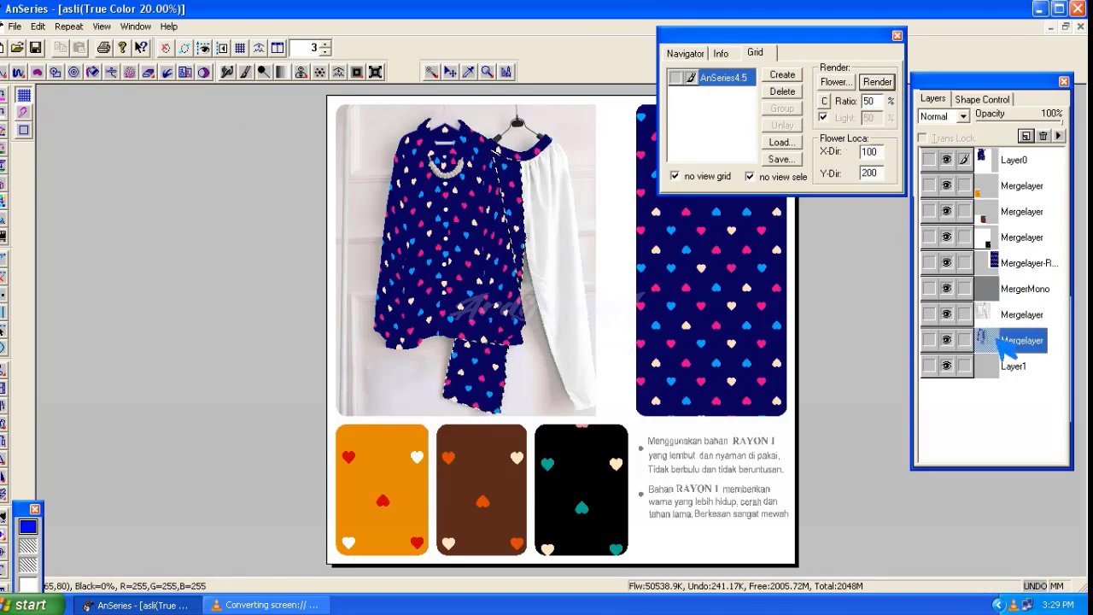
click(1008, 340)
click(434, 72)
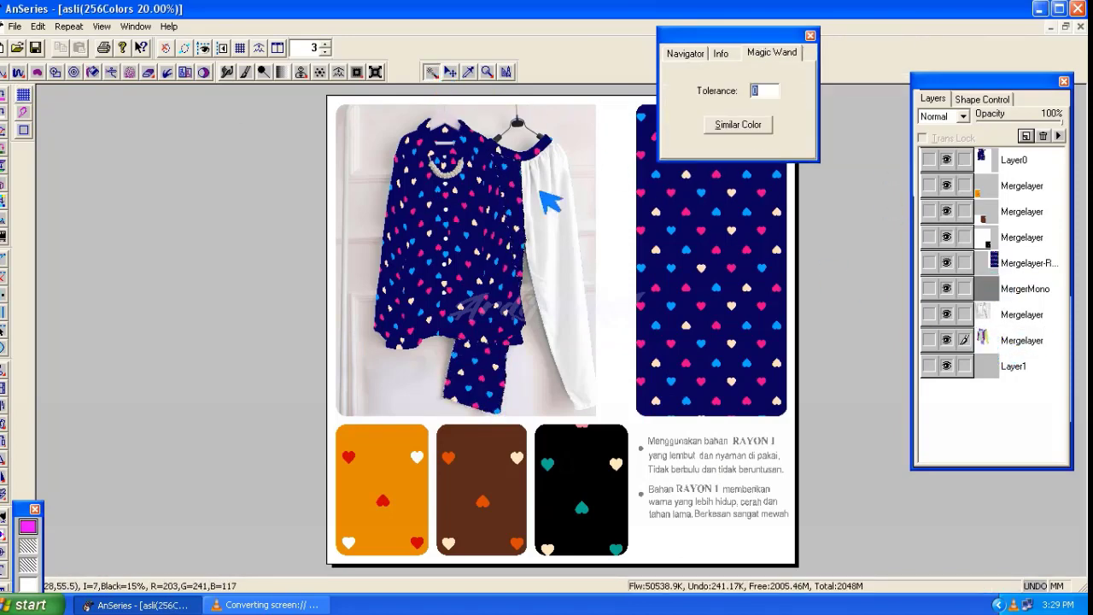
click(559, 209)
click(738, 125)
click(1006, 162)
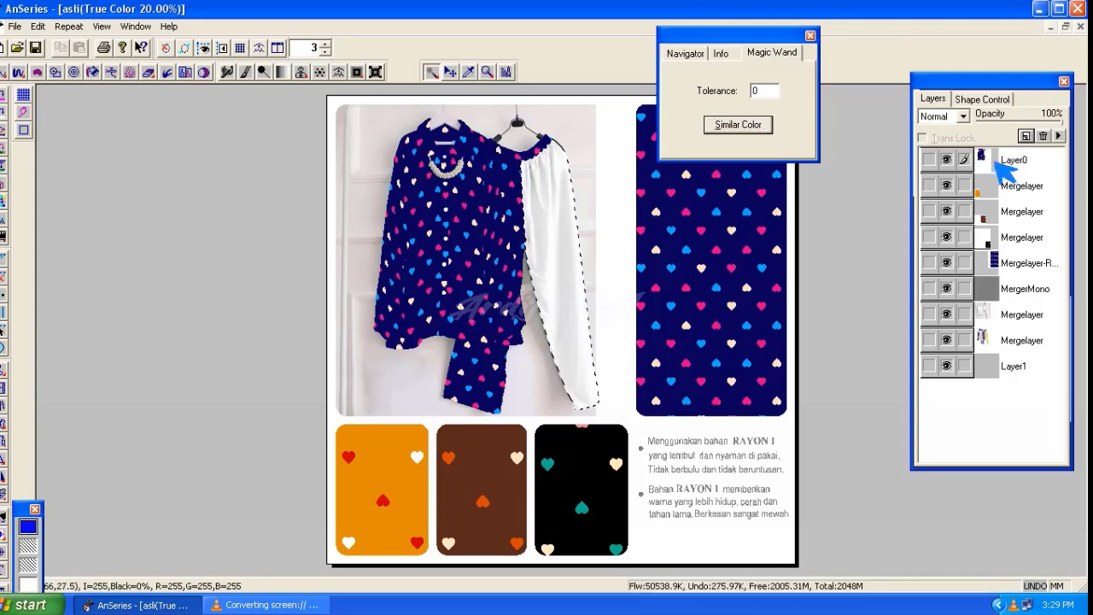
Step: Replace the grid with CELANA 2, render the hearts pattern onto the front trouser leg, and clear the selection
click(24, 94)
click(778, 94)
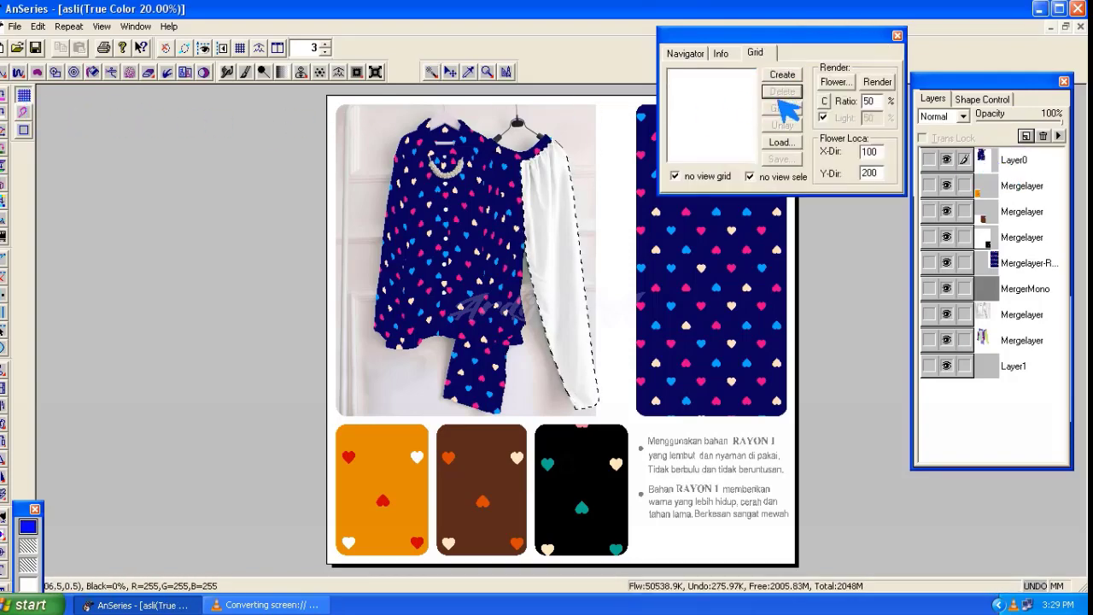
click(783, 145)
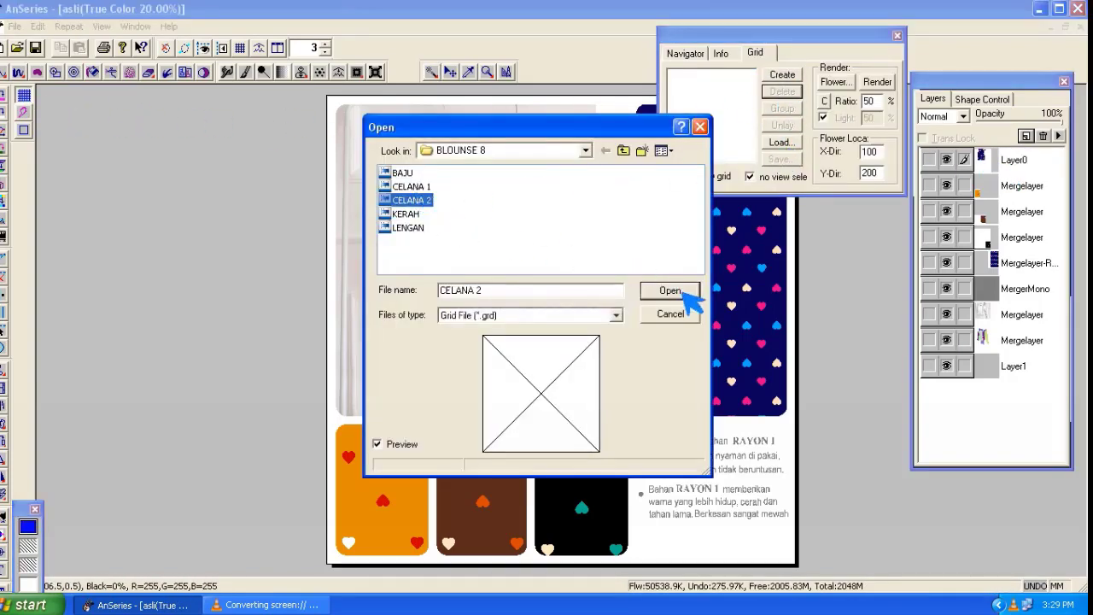
click(684, 289)
click(877, 81)
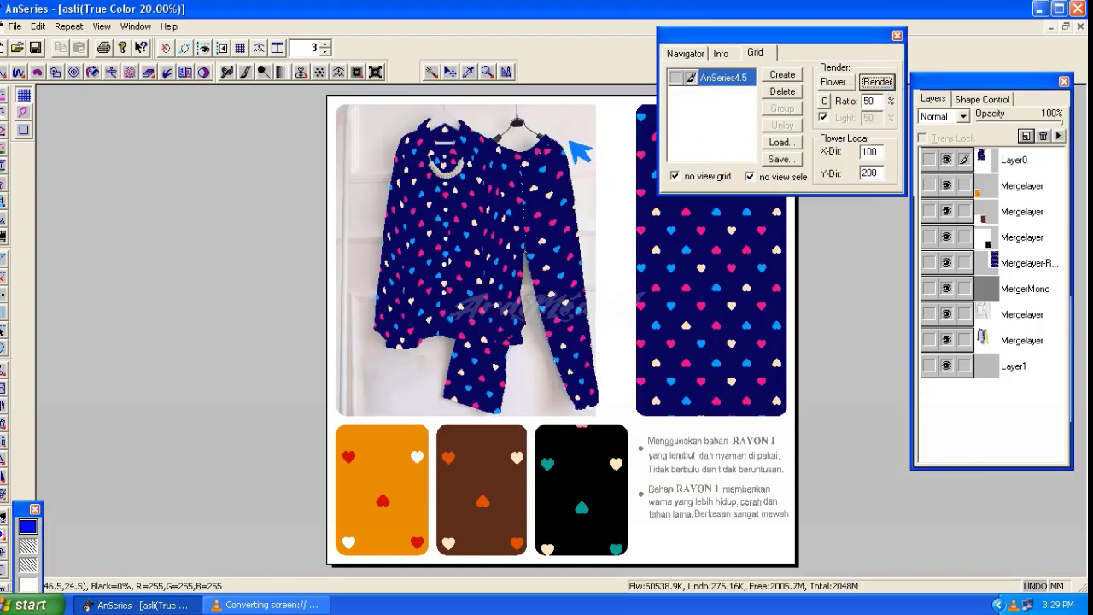
key(ctrl+d)
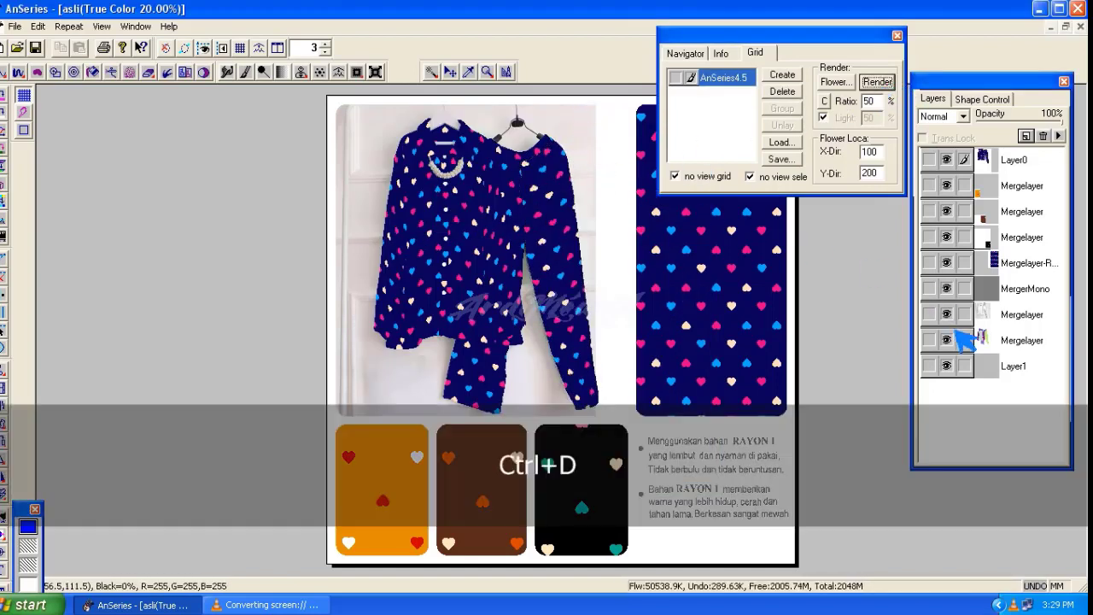
Step: Hide the garment mask layer and the bottom Layer1, and set Layer0's blending mode to DyeMix
click(948, 341)
click(949, 366)
click(964, 117)
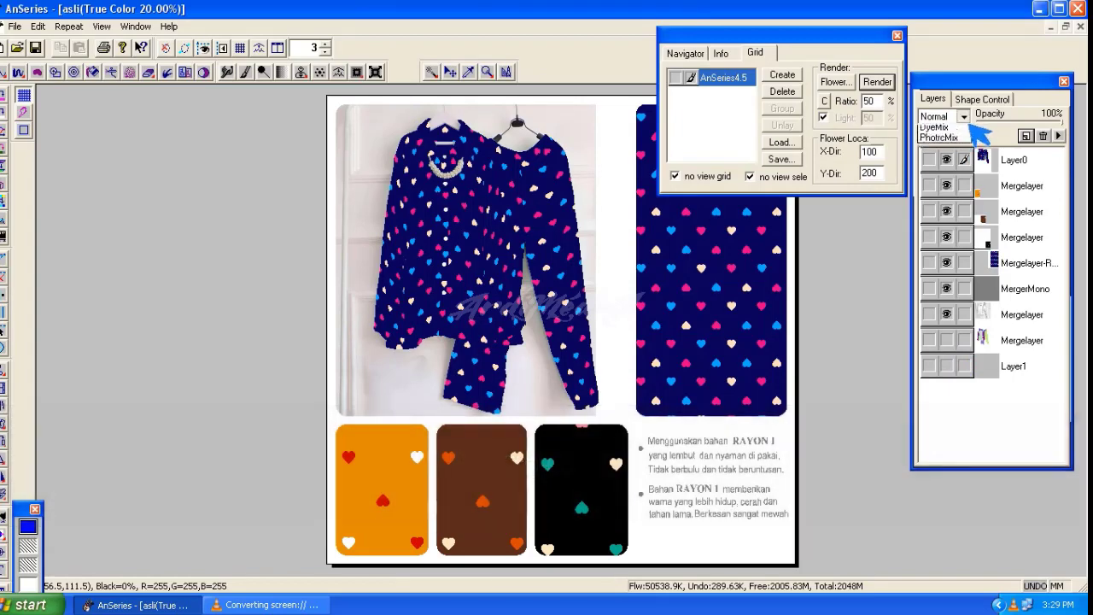
click(963, 142)
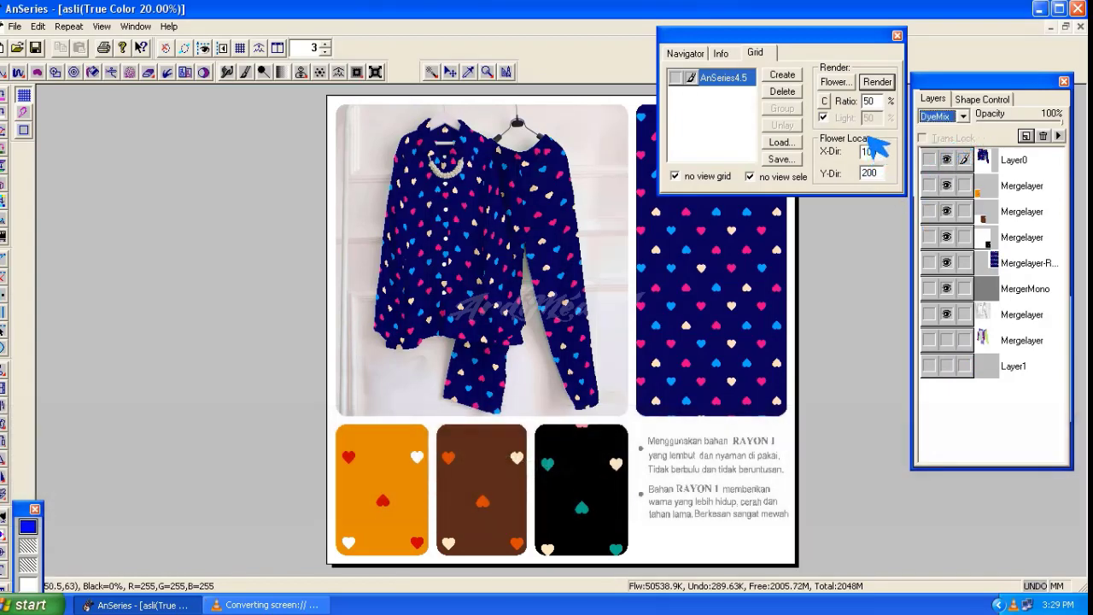
Step: Delete the trouser grid and move the grid palette off the catalogue page
drag(781, 47, 804, 42)
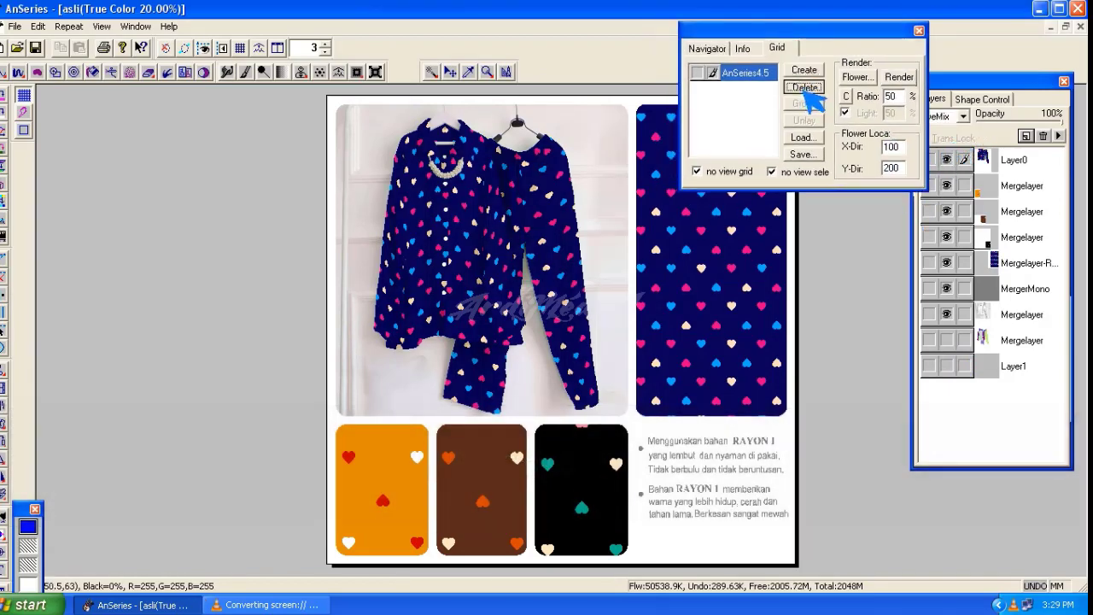
click(804, 88)
drag(896, 38, 258, 114)
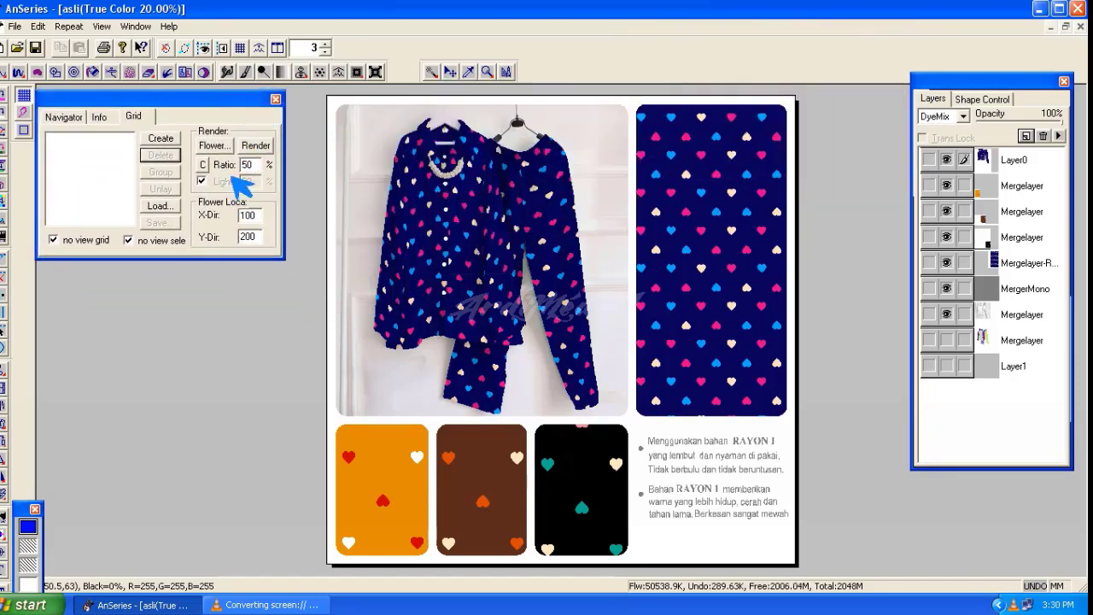
Step: Open the asli garment template from the BLOUNSE 17 folder inside RN 87237 A40
click(16, 29)
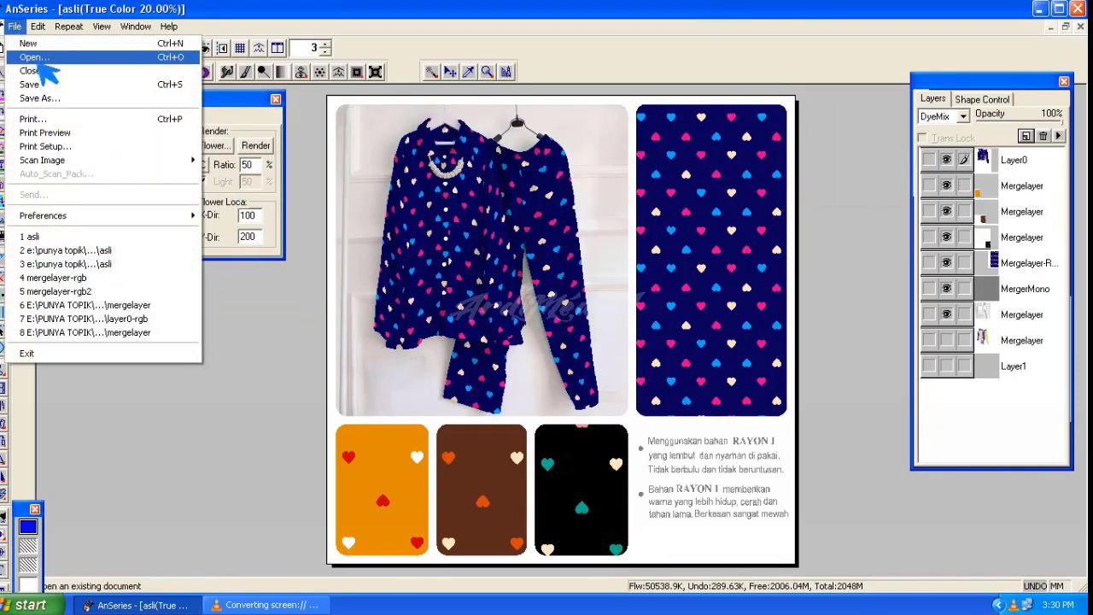
click(34, 58)
click(623, 151)
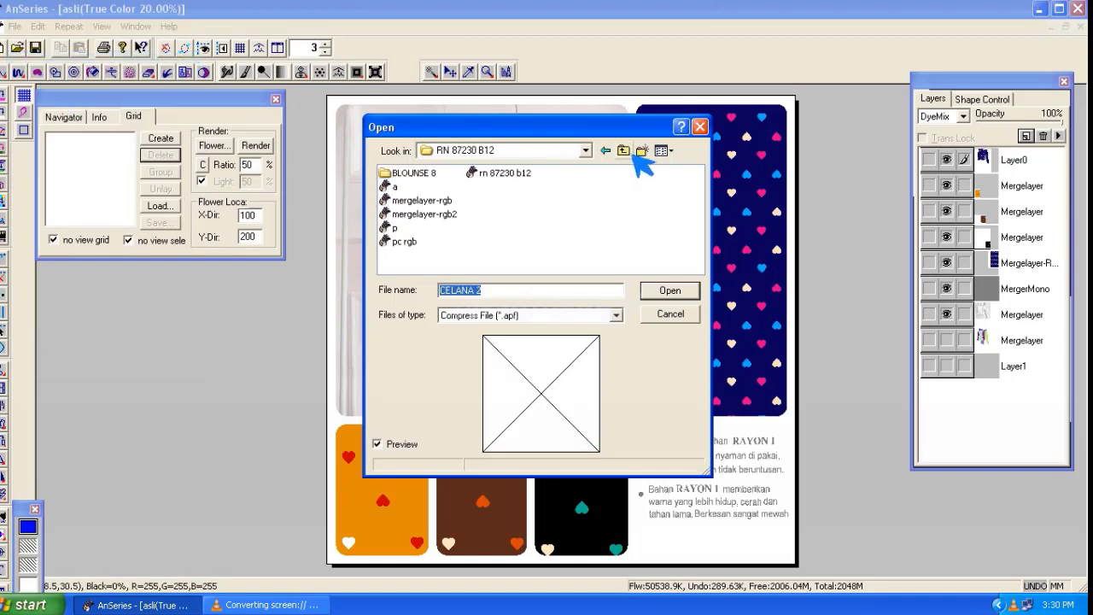
click(629, 152)
double_click(432, 215)
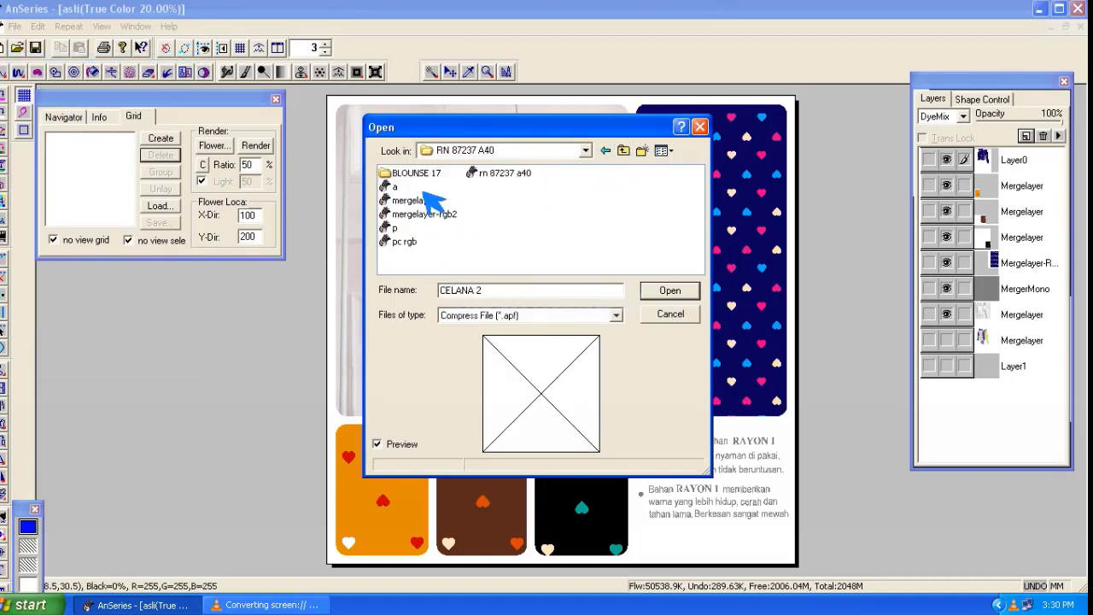
double_click(419, 175)
click(399, 174)
click(680, 297)
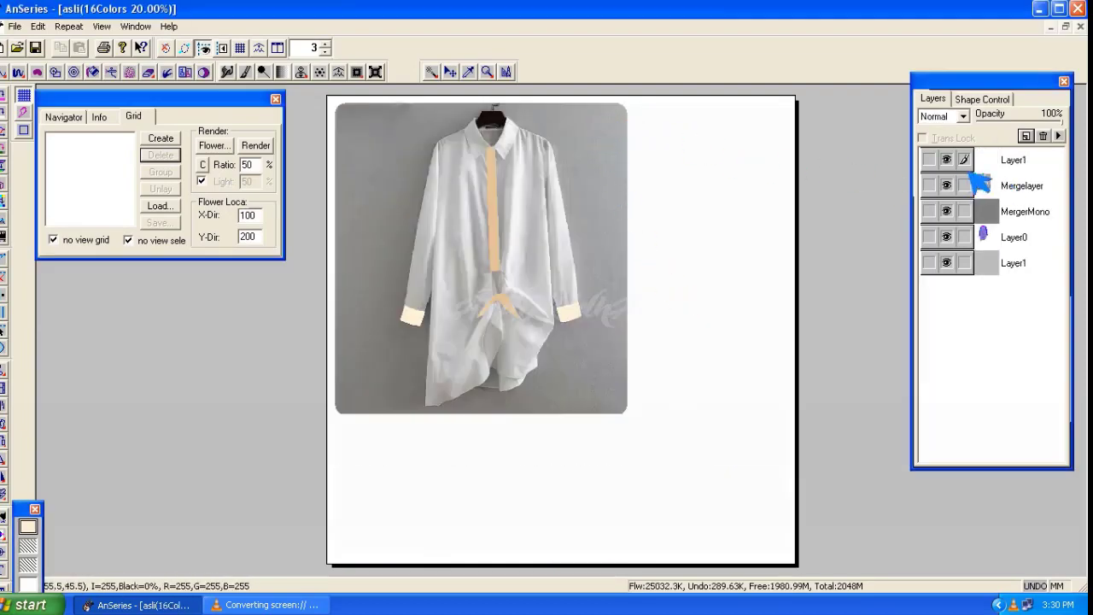
Step: Read the mergelayer-rgb2 file from the RN 87237 A40 folder into the template as a new layer above Layer1
click(1015, 160)
click(1058, 138)
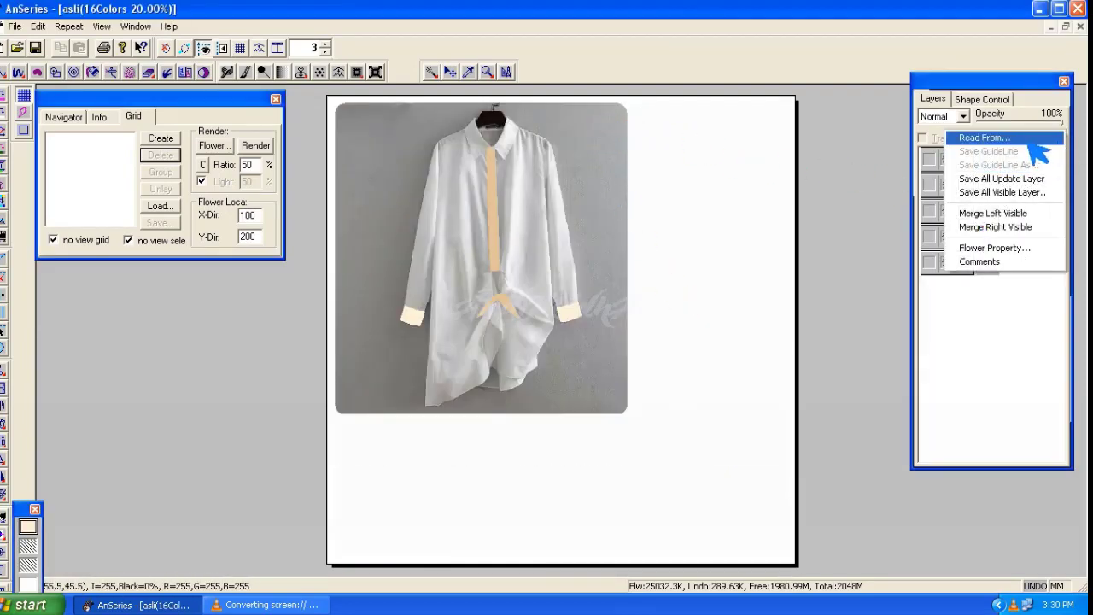
click(974, 138)
click(624, 151)
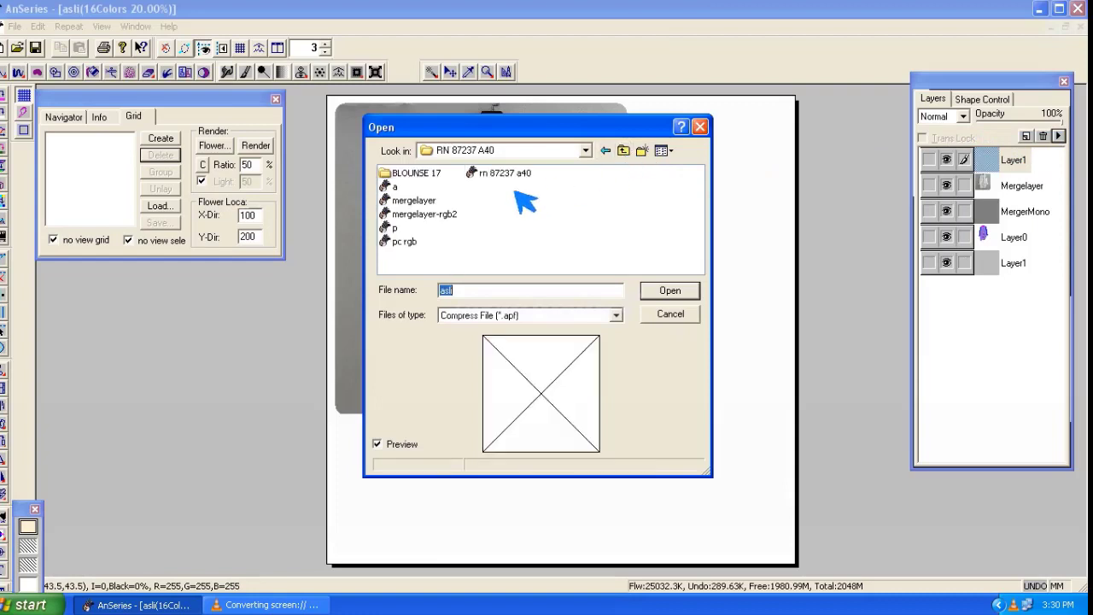
double_click(443, 213)
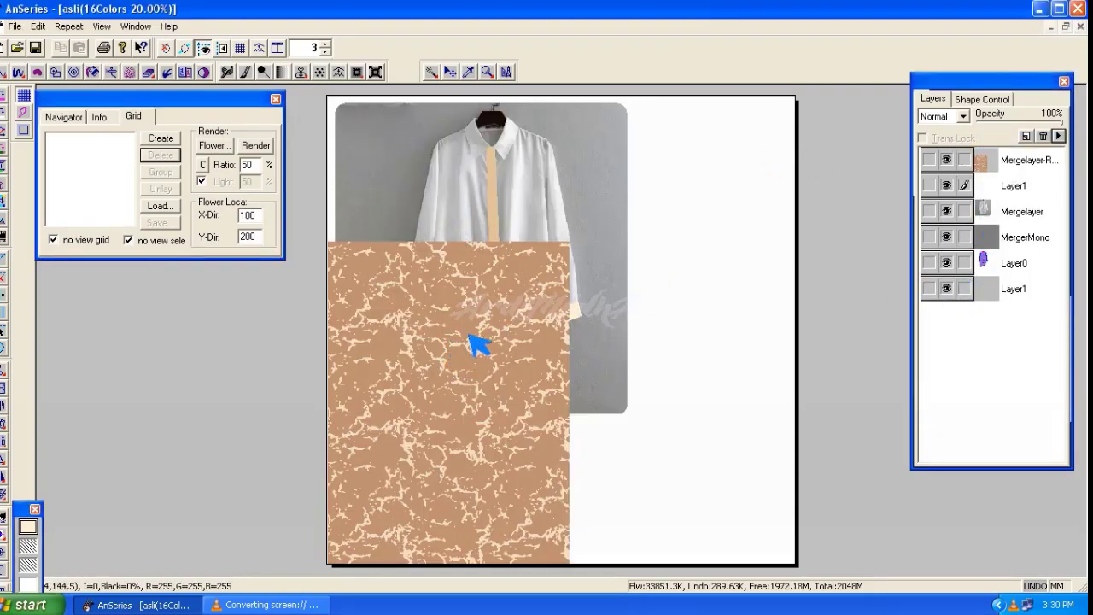
Step: Move the brown crackle pattern layer to the area beside the garment photo
click(450, 72)
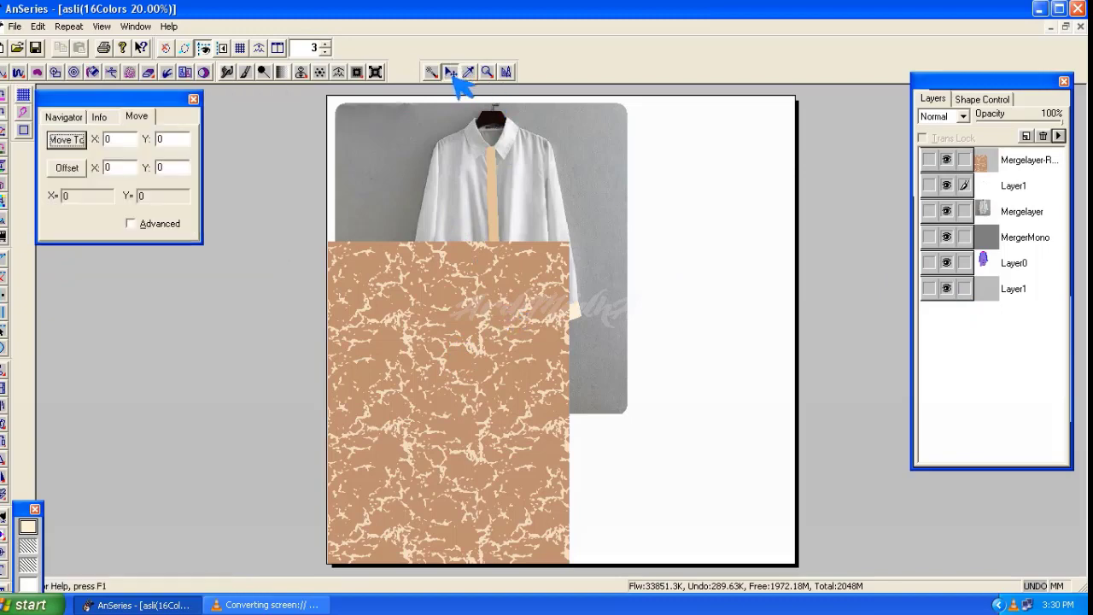
click(981, 162)
mouse_move(501, 420)
mouse_down()
mouse_move(780, 249)
mouse_move(782, 266)
mouse_up()
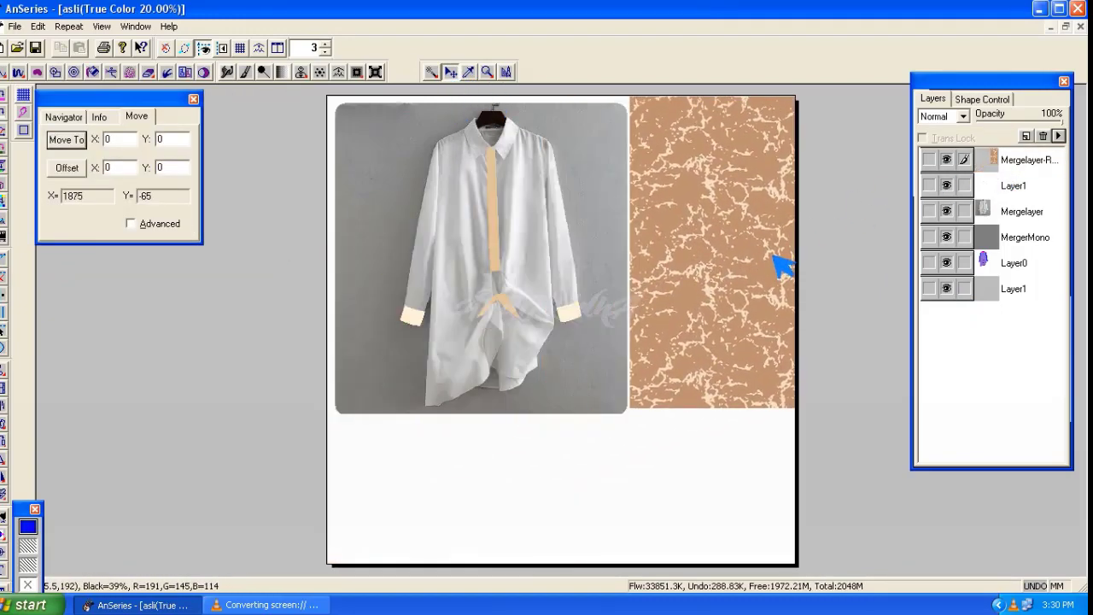
Step: Set the crackle pattern layer's blending mode to DyeMix and reposition it to cover the tall swatch panel
click(959, 121)
click(952, 142)
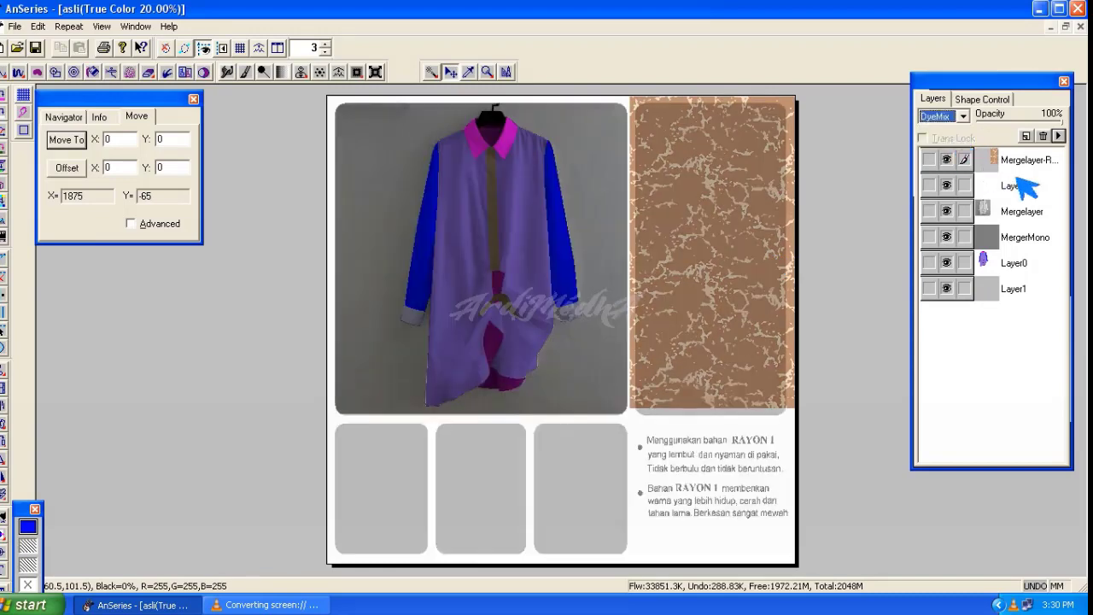
click(1020, 164)
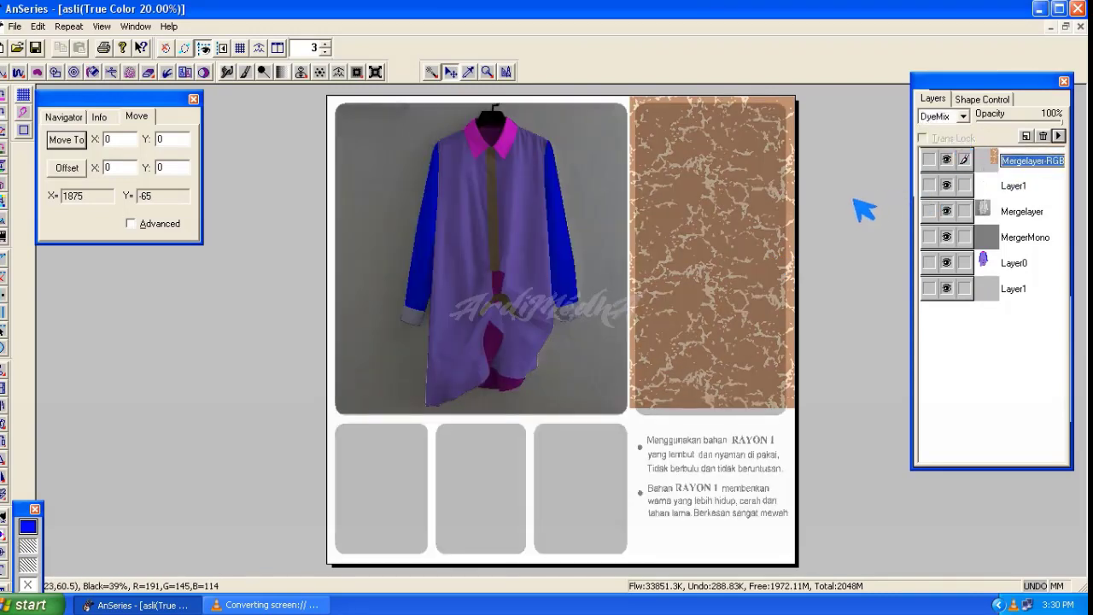
click(996, 170)
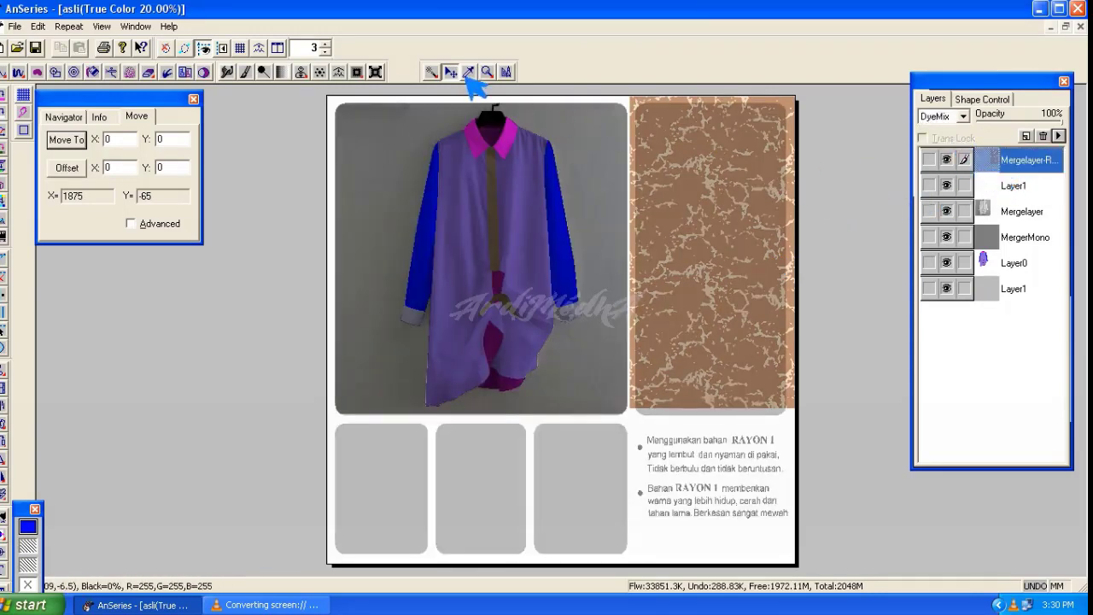
drag(736, 223, 731, 240)
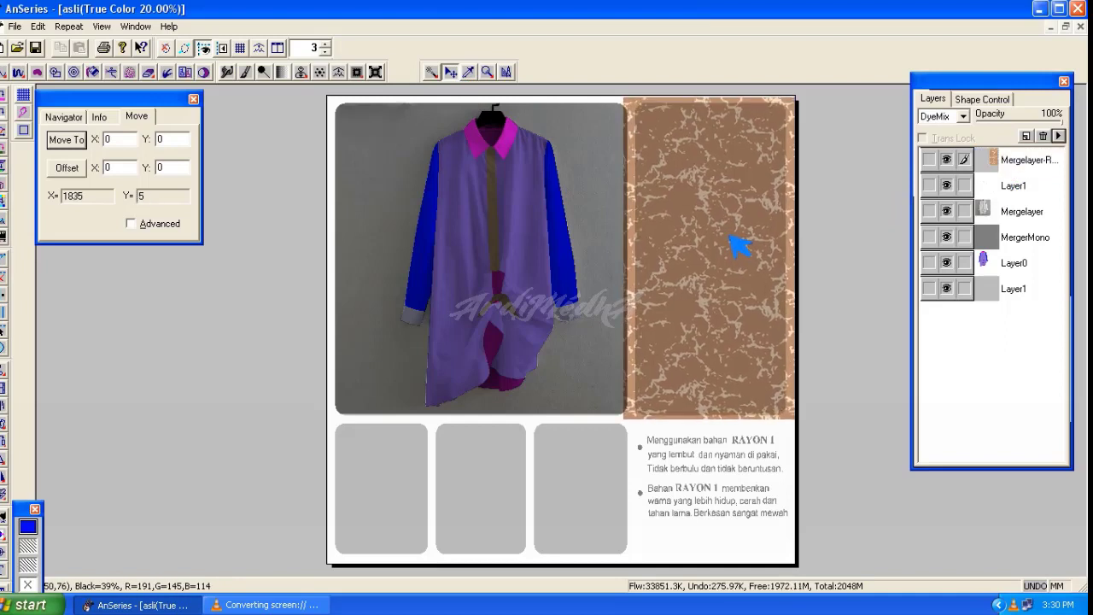
Step: Select the tall swatch panel on the bottom Layer1 and erase the crackle pattern layer outside the panel's outline
click(993, 261)
click(997, 290)
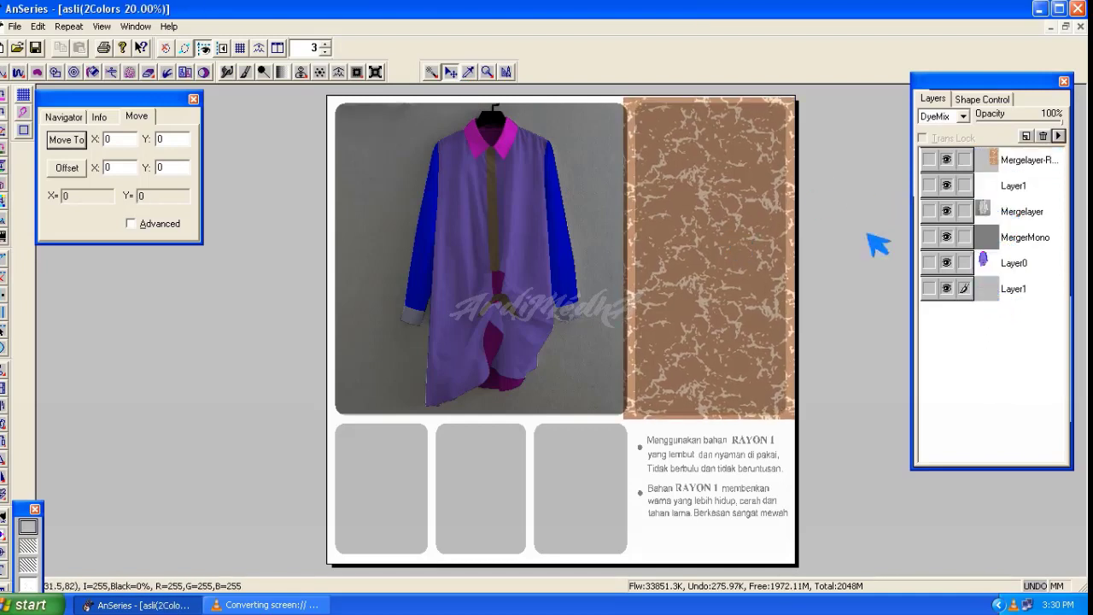
click(432, 73)
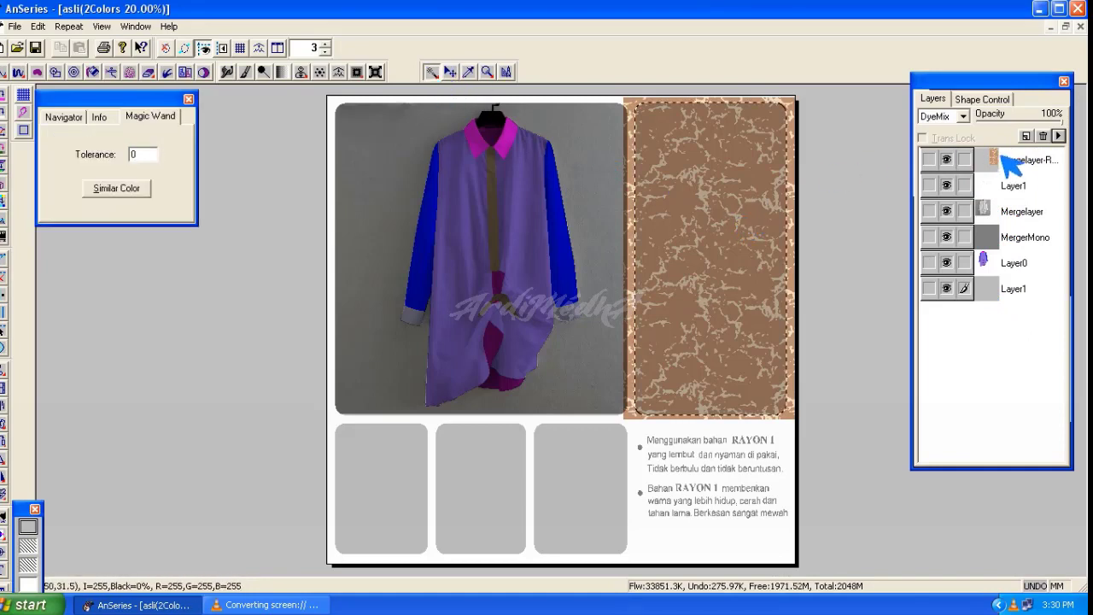
click(958, 159)
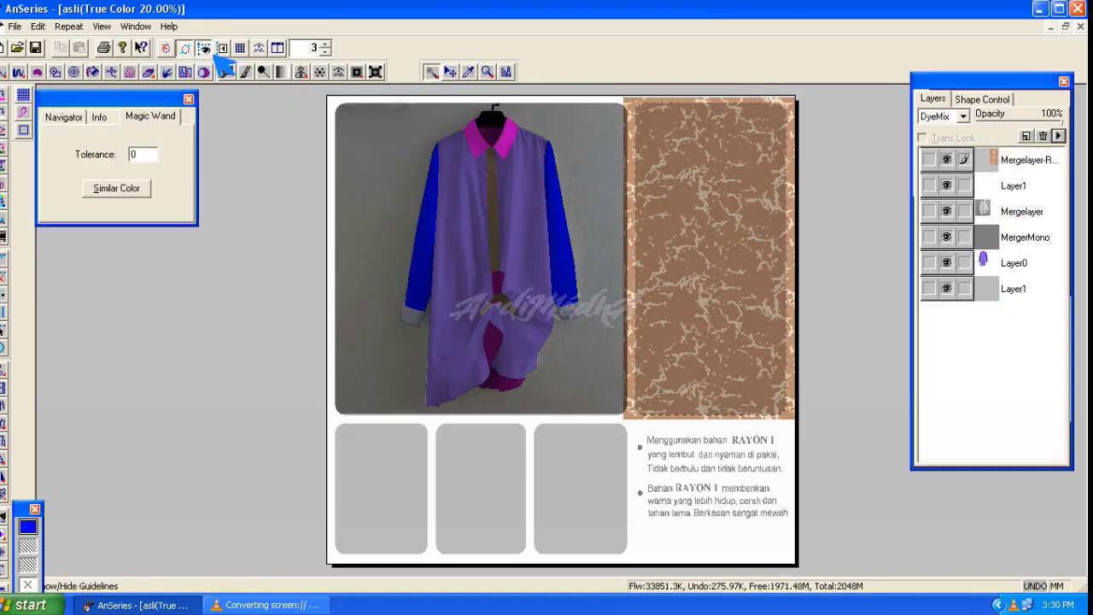
click(149, 72)
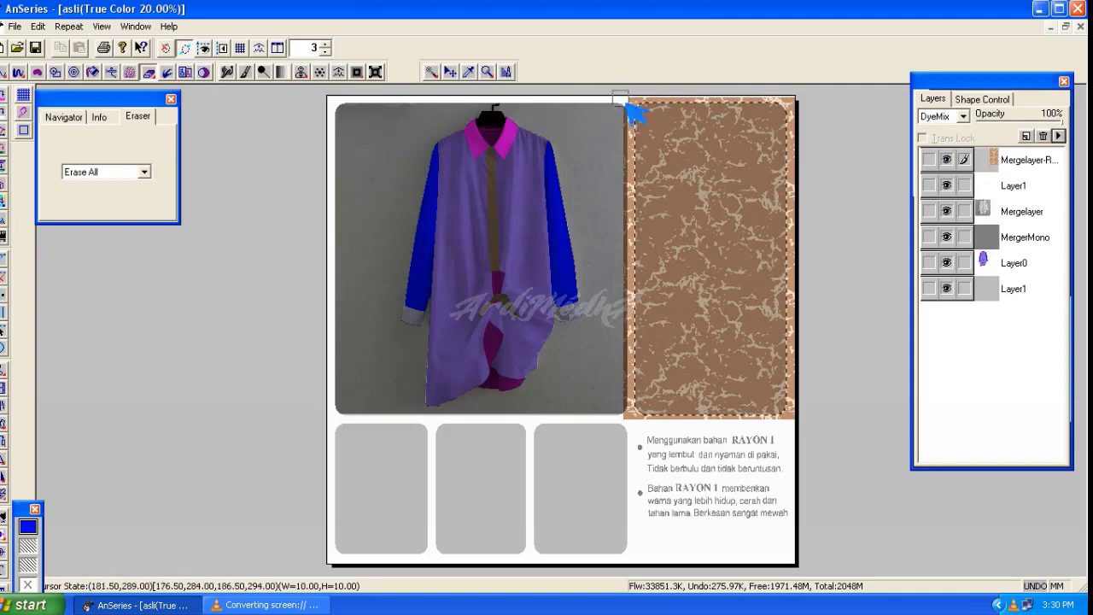
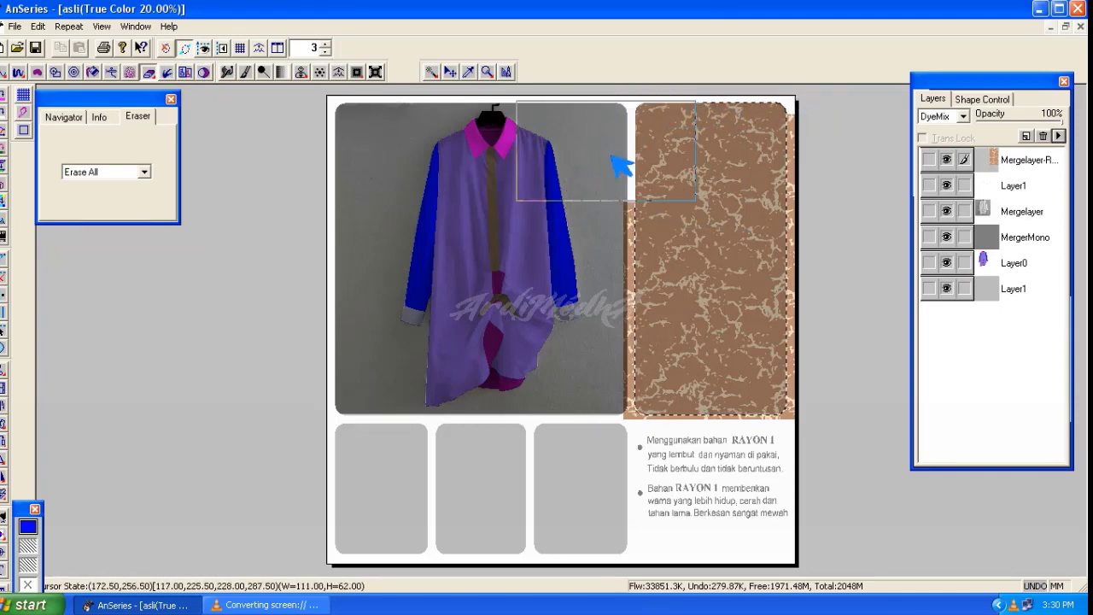
drag(641, 383, 690, 387)
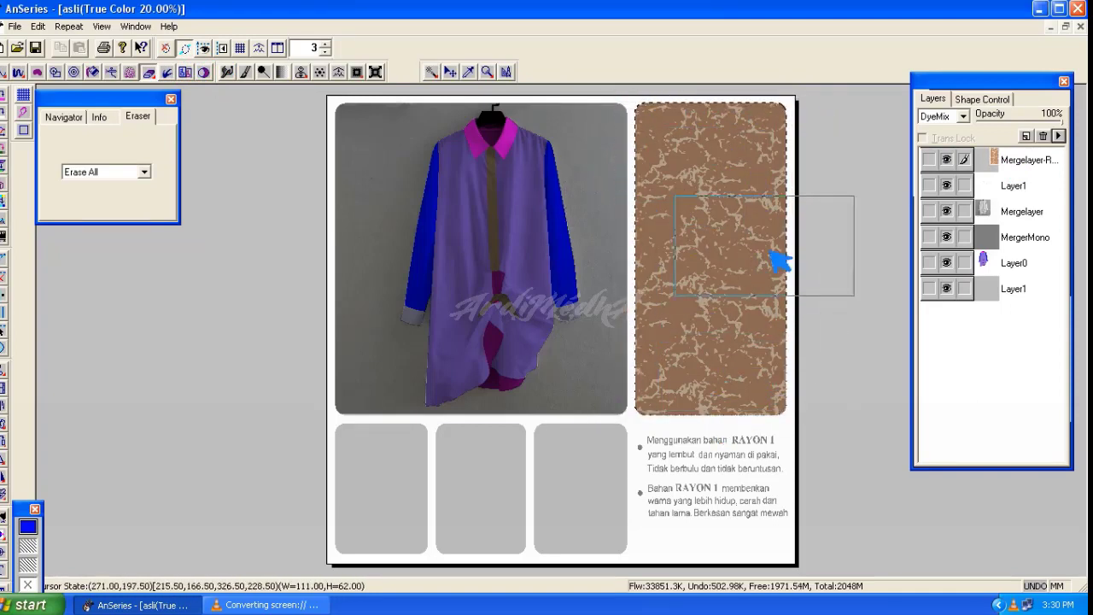
Step: Hide the MergerMono layer and read the pc rgb file from the RN 87237 A40 folder in above the tall swatch's pattern layer
click(950, 236)
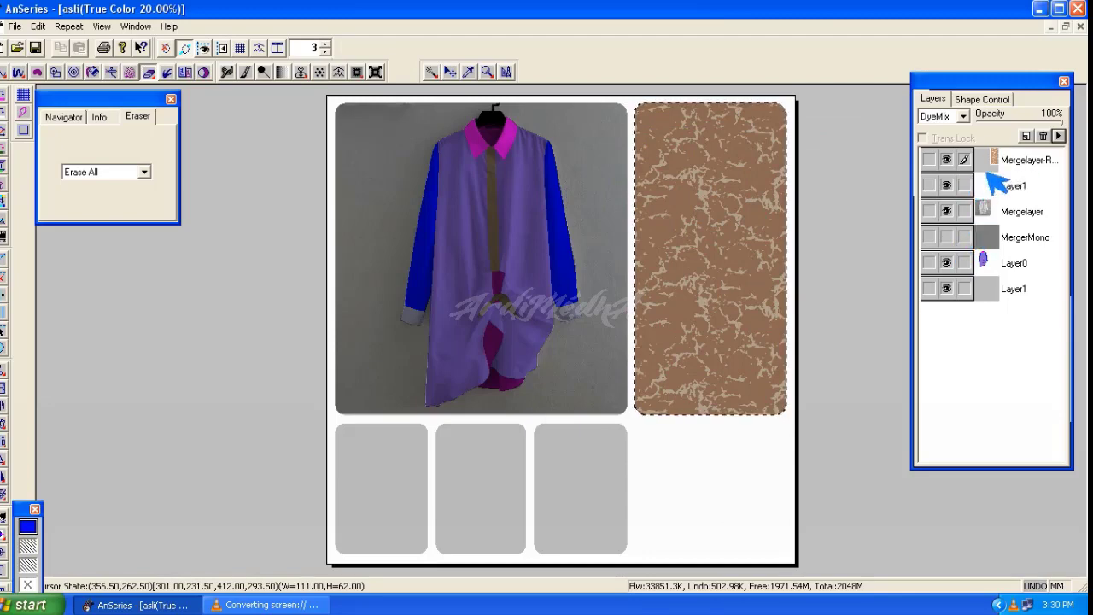
click(1025, 162)
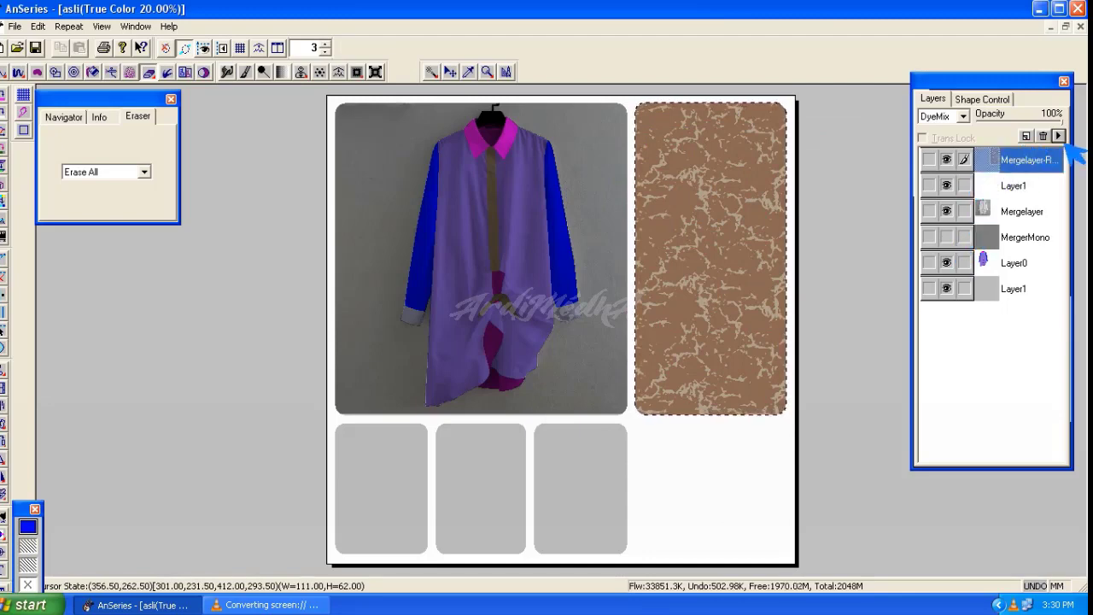
click(1061, 138)
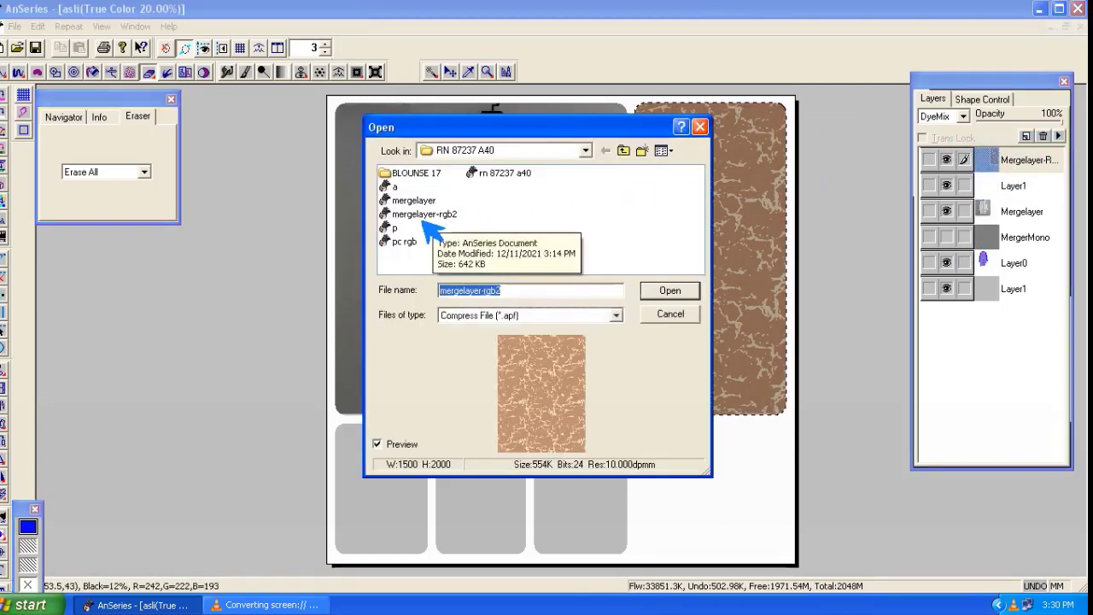
click(403, 241)
click(670, 291)
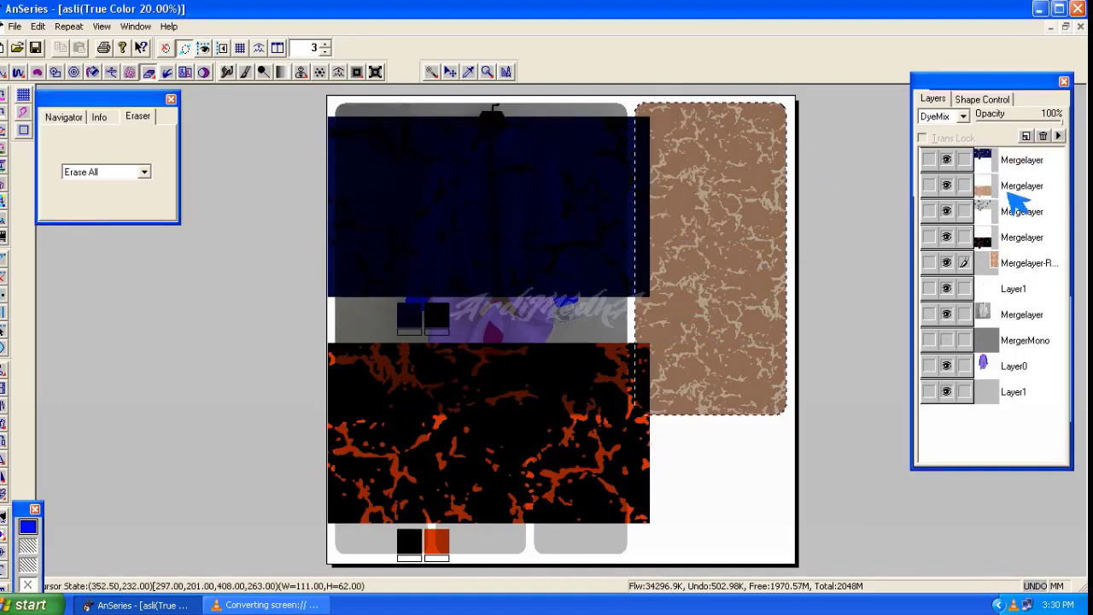
Step: Delete the navy crackle layer and hide the light blue and black-orange crackle layers
click(1044, 135)
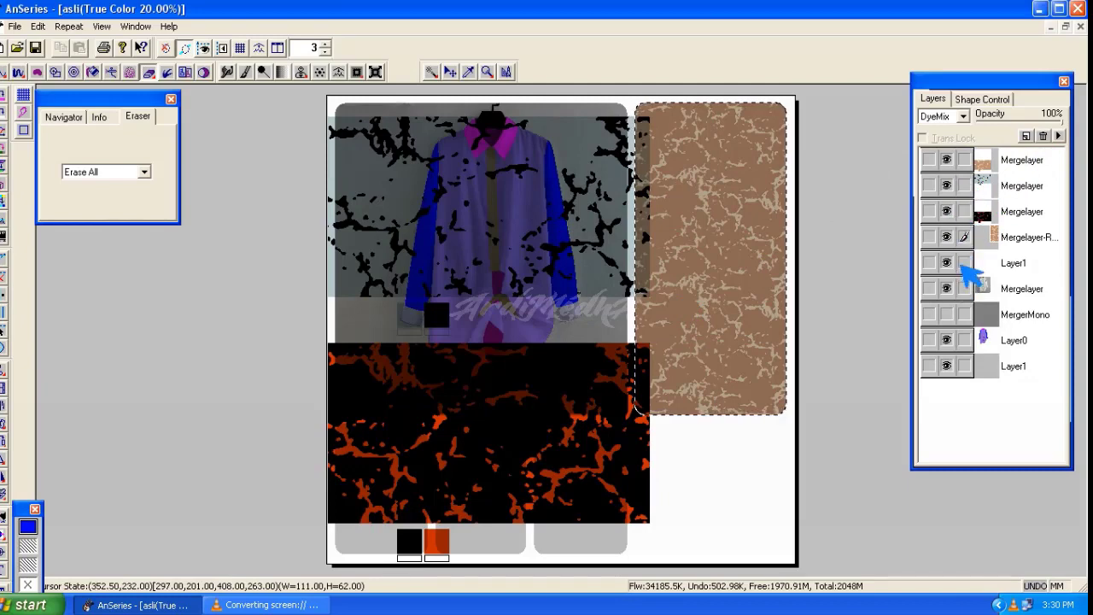
click(996, 168)
click(946, 187)
click(948, 209)
Step: Clear the selection and move the brown crackle layer over the first small swatch panel
click(998, 165)
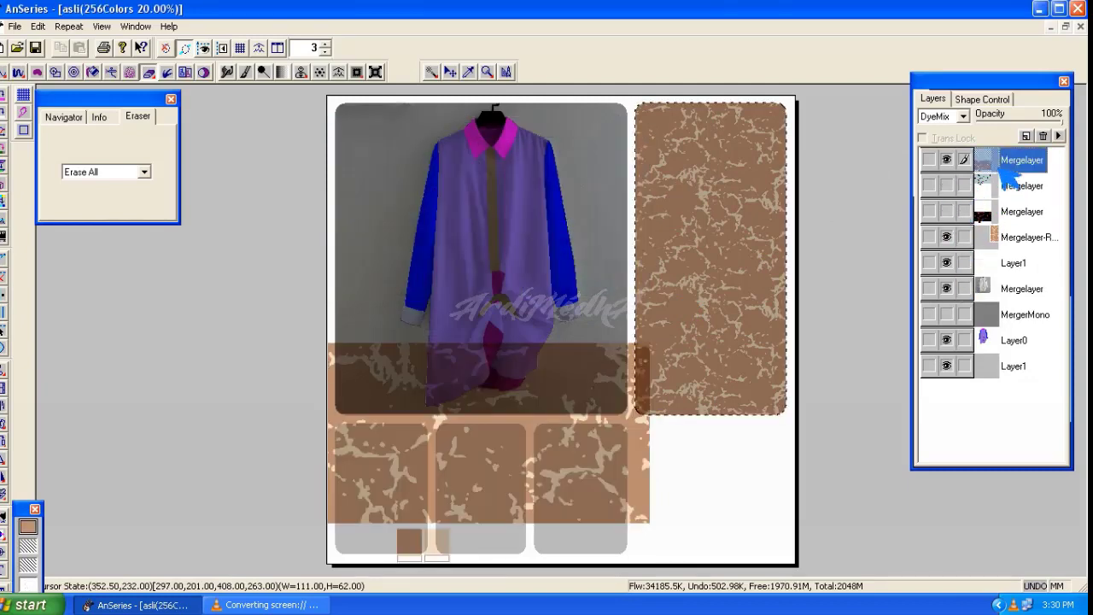
click(451, 71)
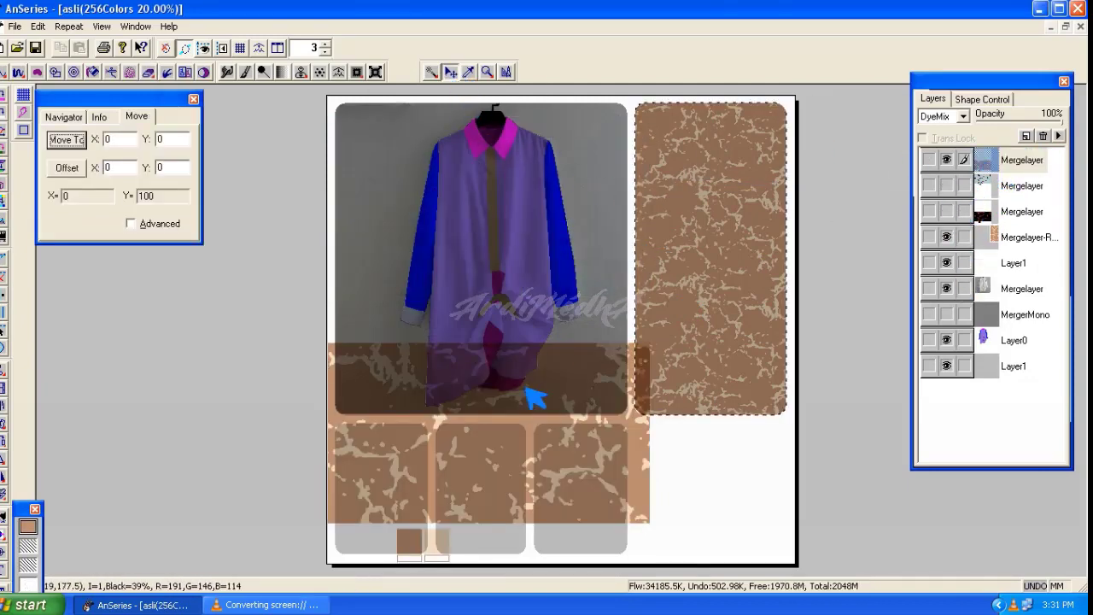
key(ctrl+d)
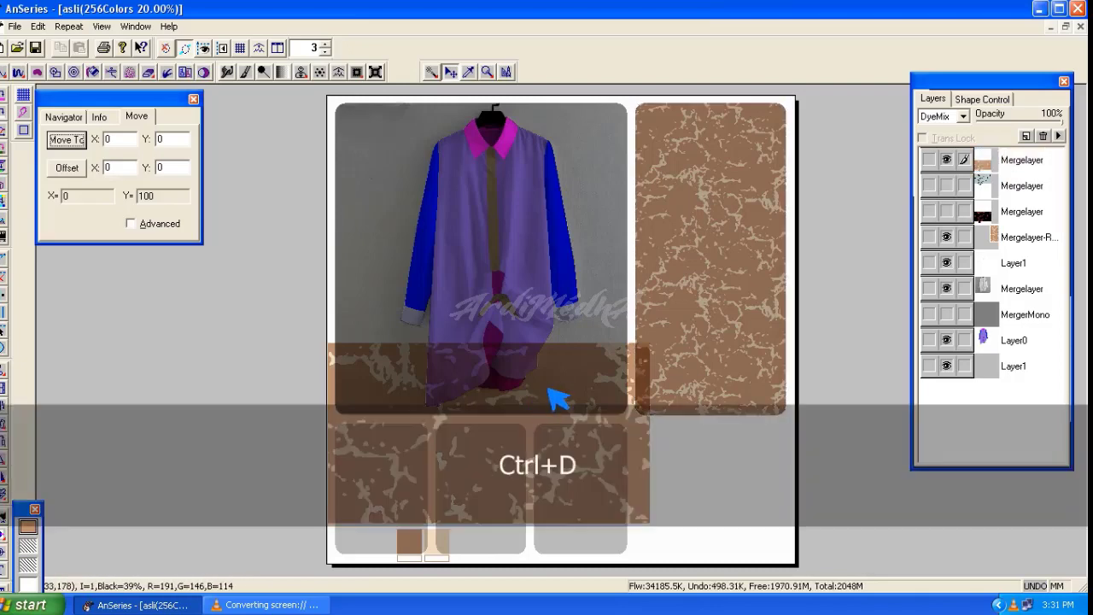
drag(552, 402, 359, 451)
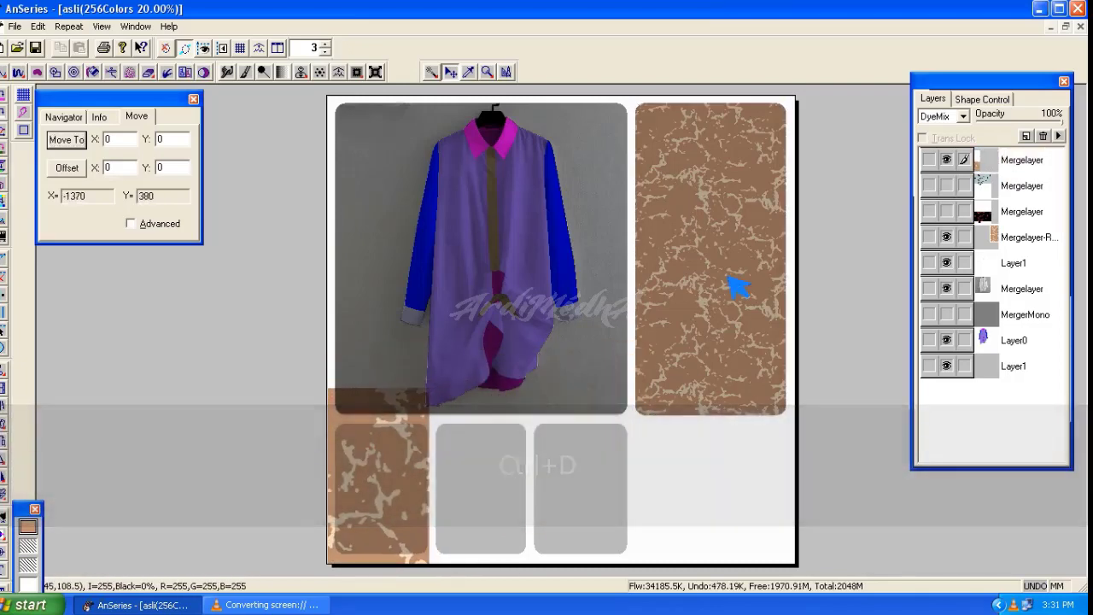
Step: Move the light blue crackle layer over the second small swatch panel and the black-orange one over the third
click(1001, 195)
drag(602, 245, 478, 517)
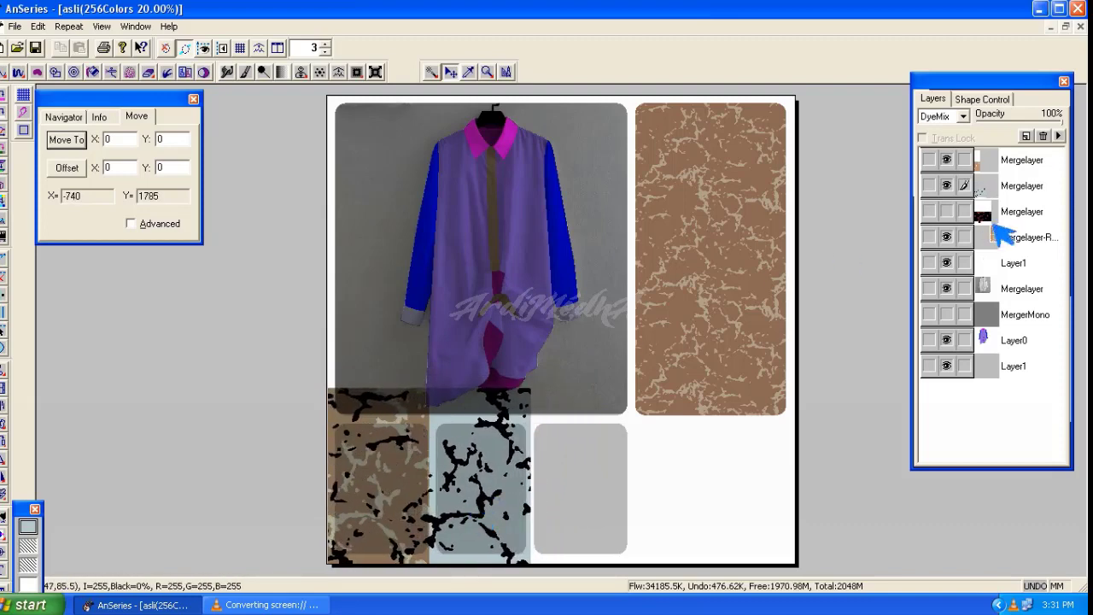
click(1001, 214)
drag(594, 400, 586, 452)
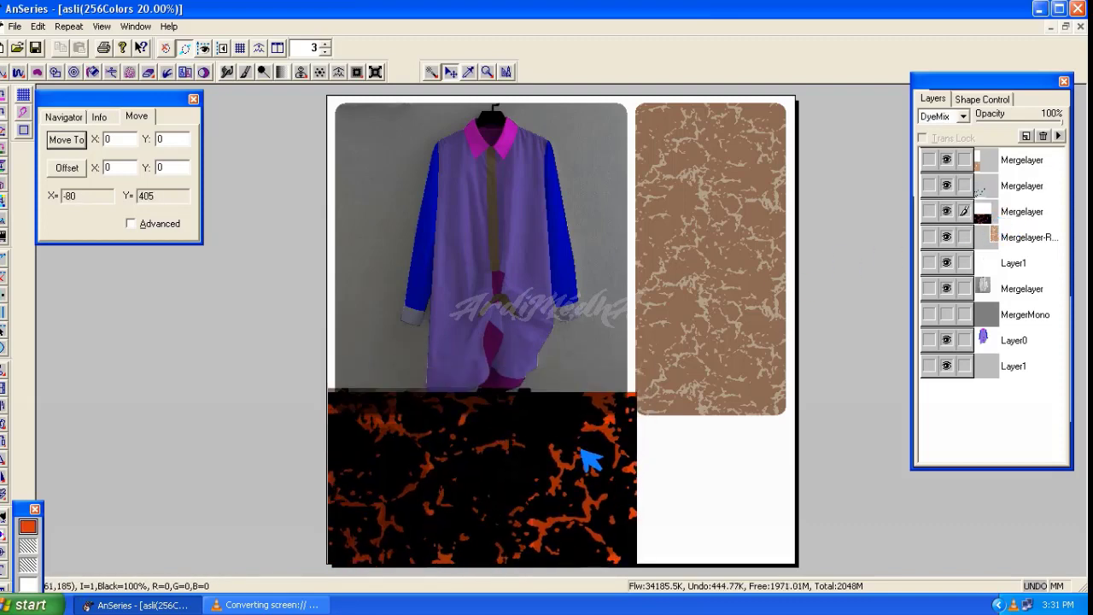
Step: Hide the other crackle layers, select the first small panel on the bottom Layer1, and erase the brown crackle outside its outline
click(993, 316)
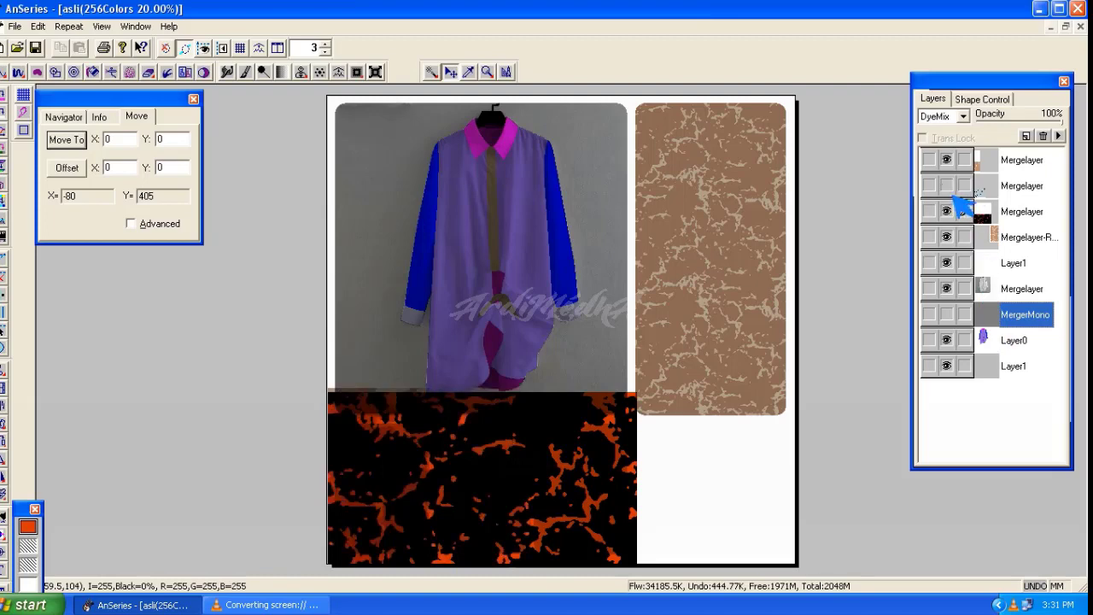
click(952, 241)
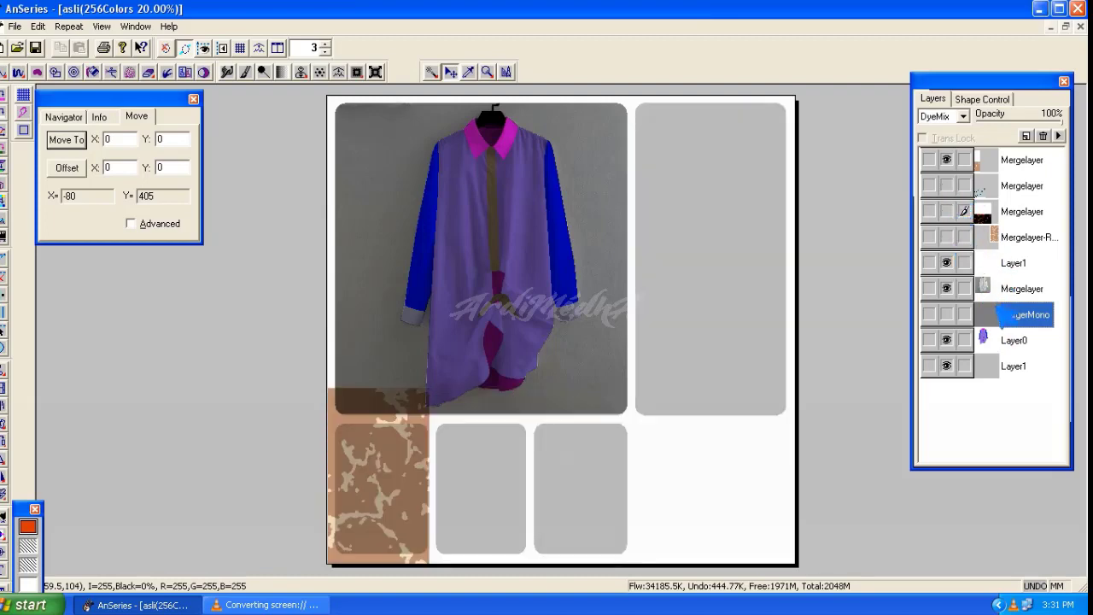
click(989, 367)
click(431, 71)
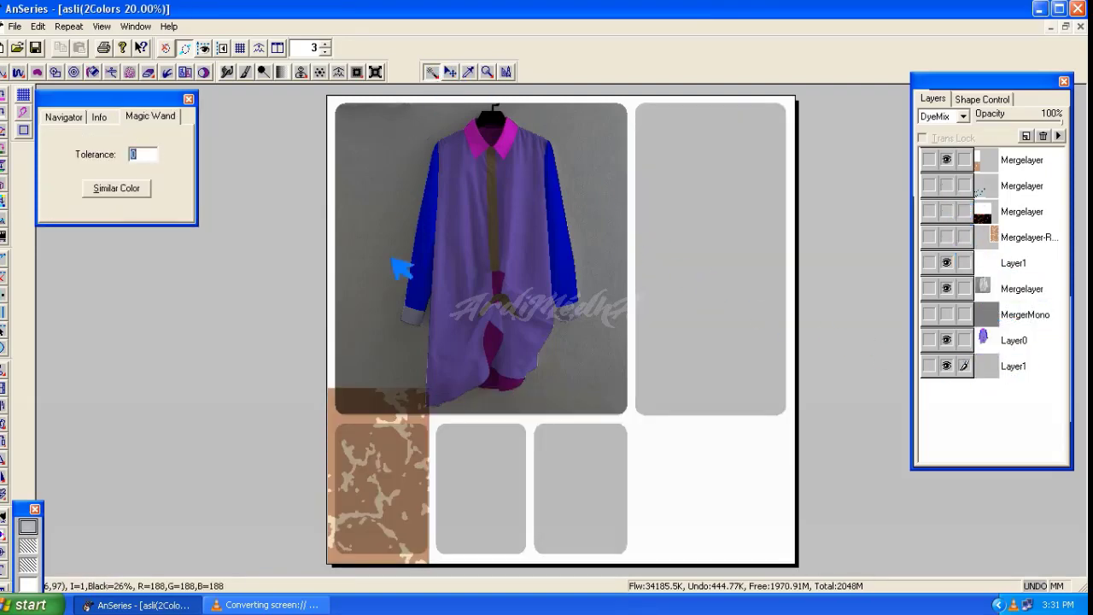
click(996, 163)
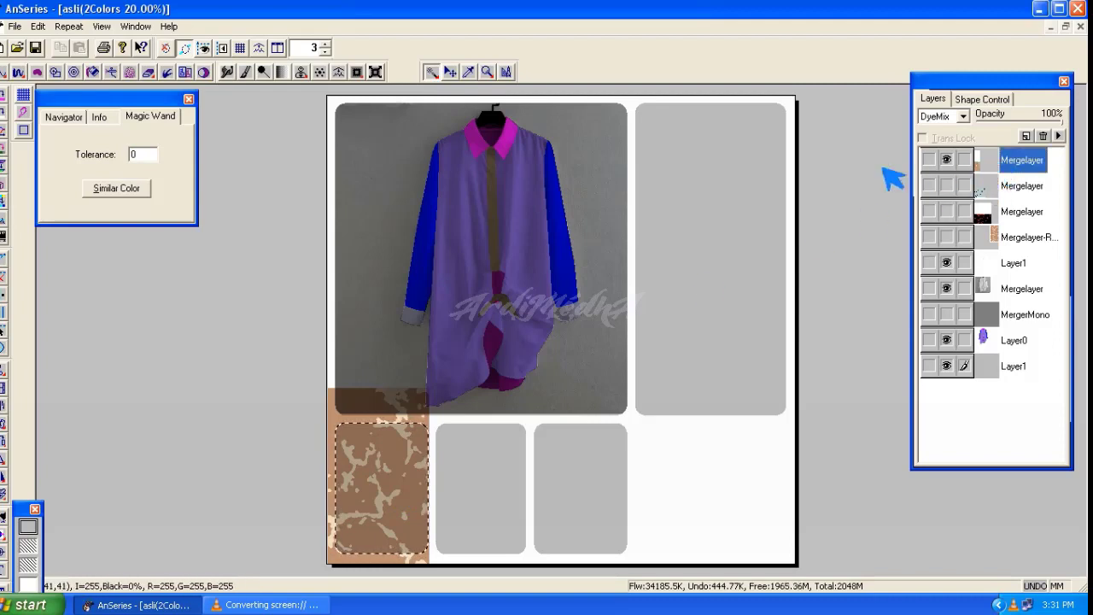
click(997, 164)
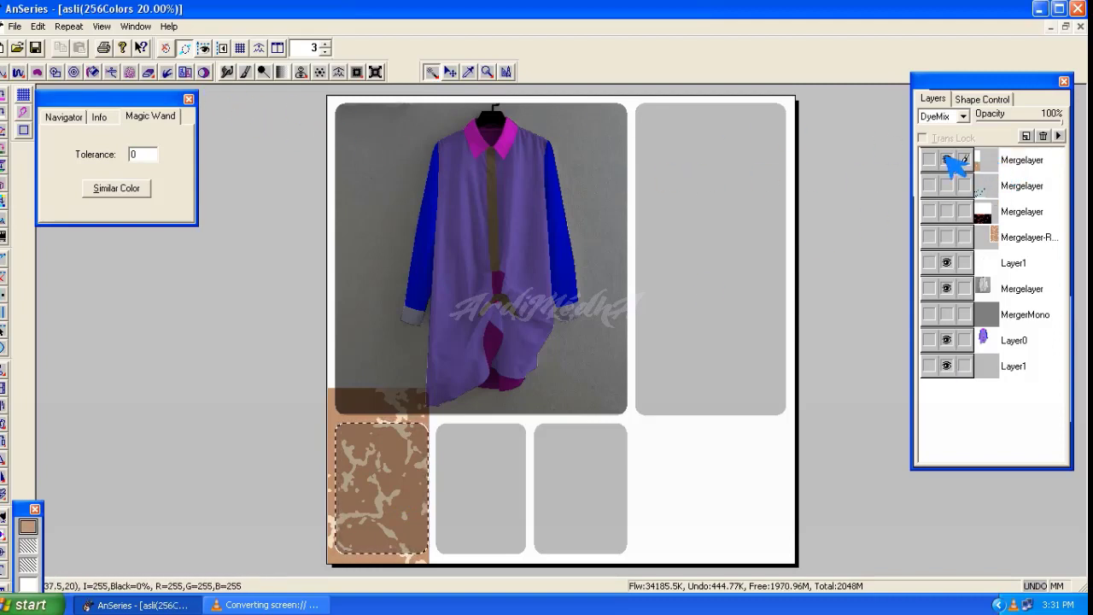
click(150, 73)
drag(290, 241, 469, 317)
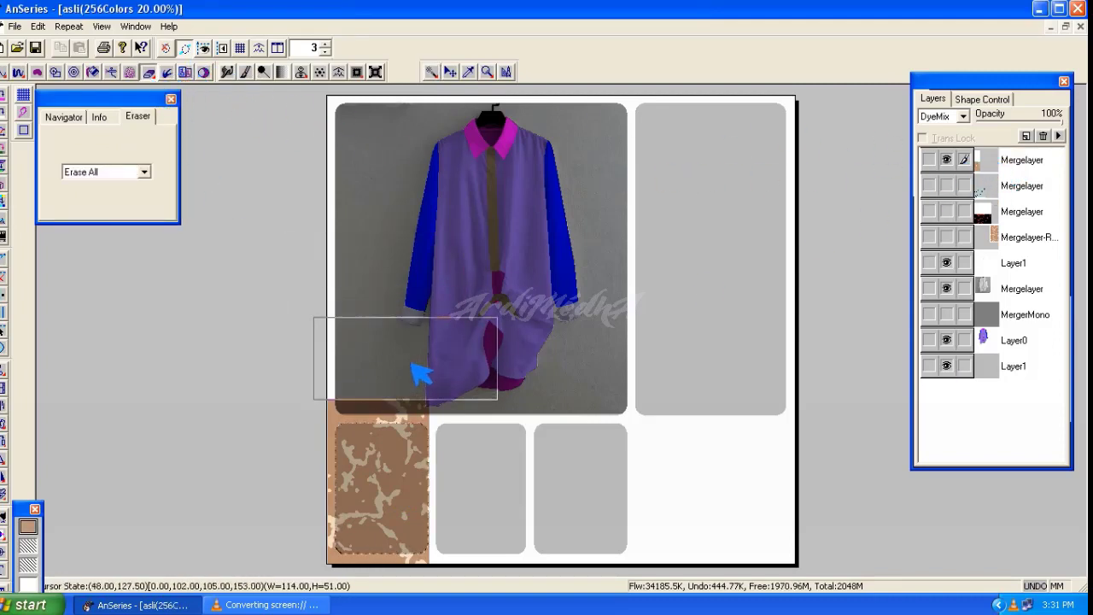
drag(405, 357, 375, 551)
Step: Select the second small panel on the bottom Layer1 and erase the light blue crackle layer outside its outline
click(1004, 320)
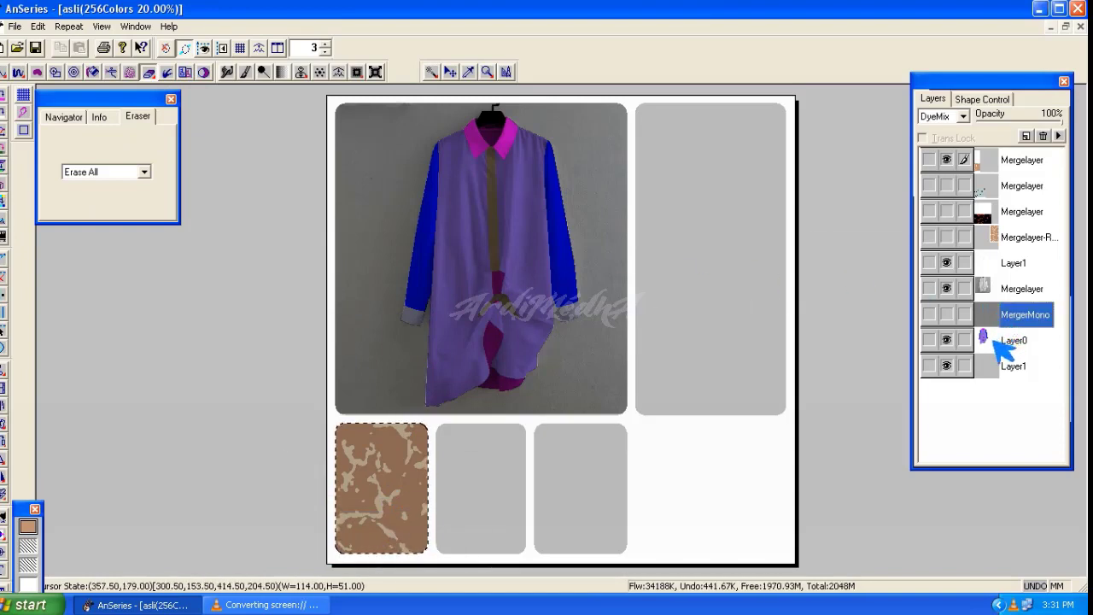
click(993, 366)
click(433, 73)
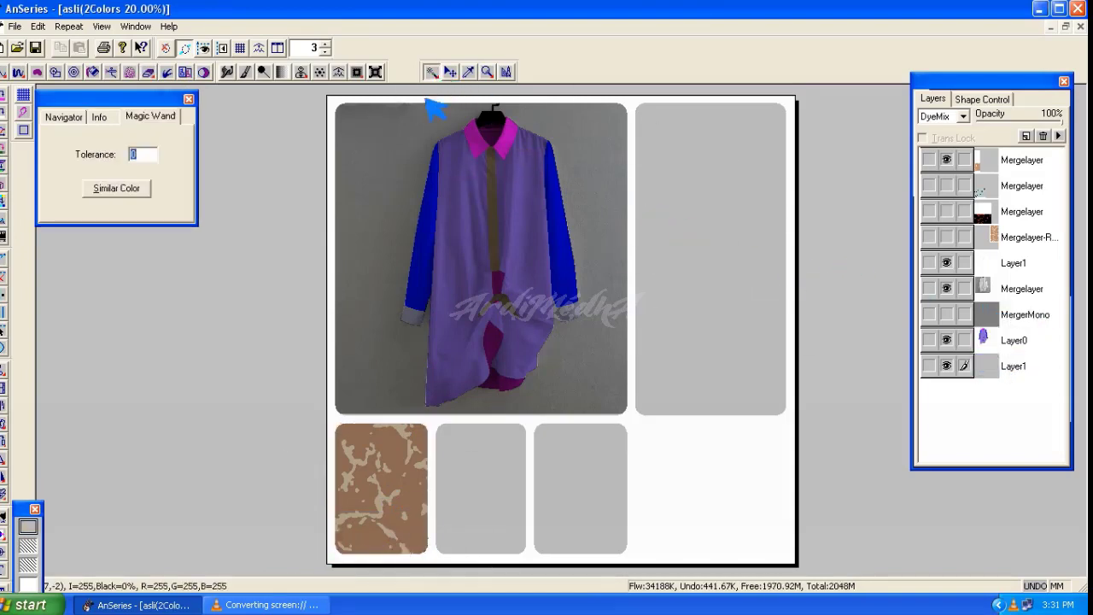
click(1019, 190)
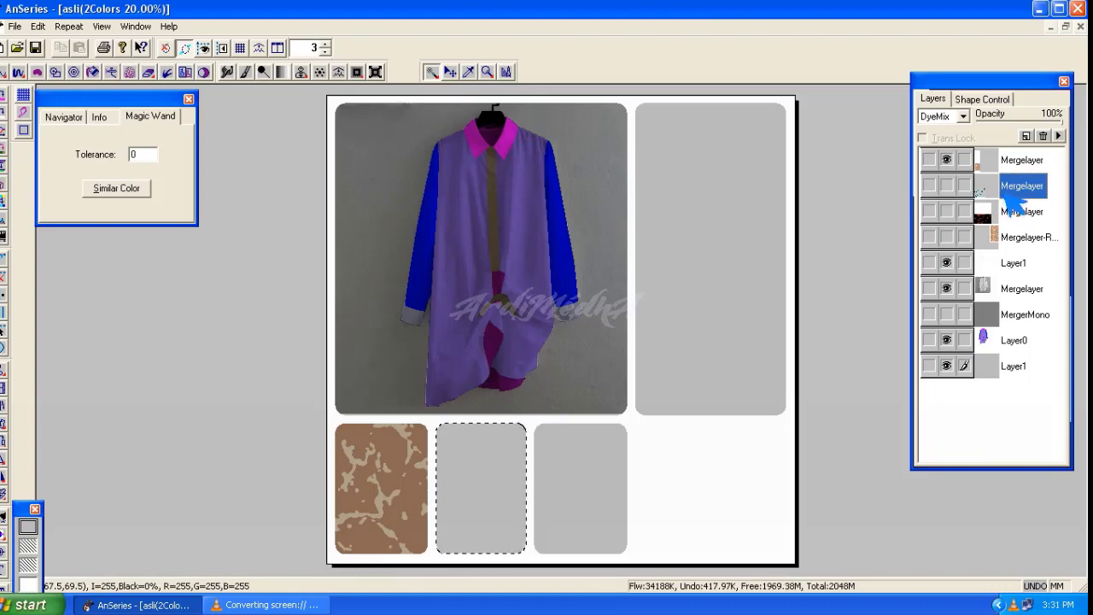
click(984, 190)
click(149, 74)
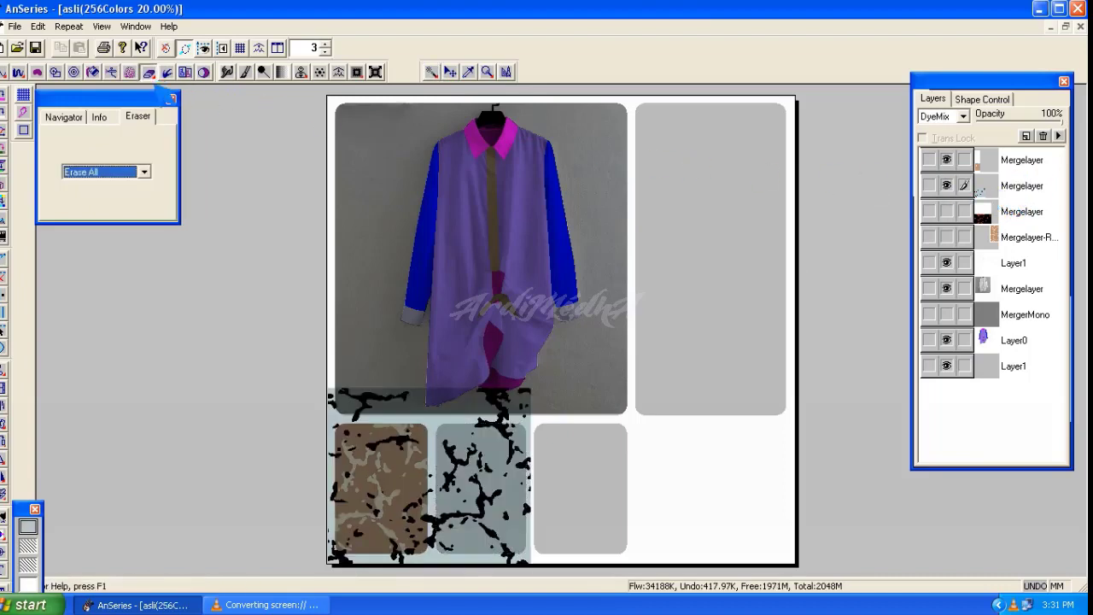
mouse_move(467, 344)
mouse_down()
mouse_move(407, 488)
mouse_move(457, 528)
mouse_up()
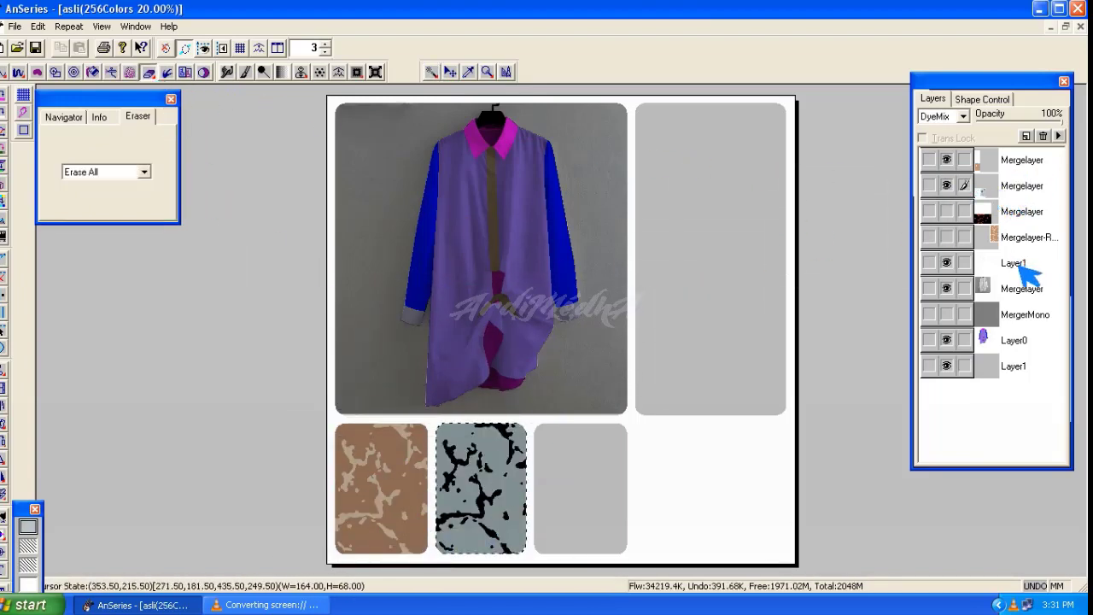
Step: Select the third small panel on the bottom Layer1 and erase the black-orange crackle layer outside its outline
click(1001, 367)
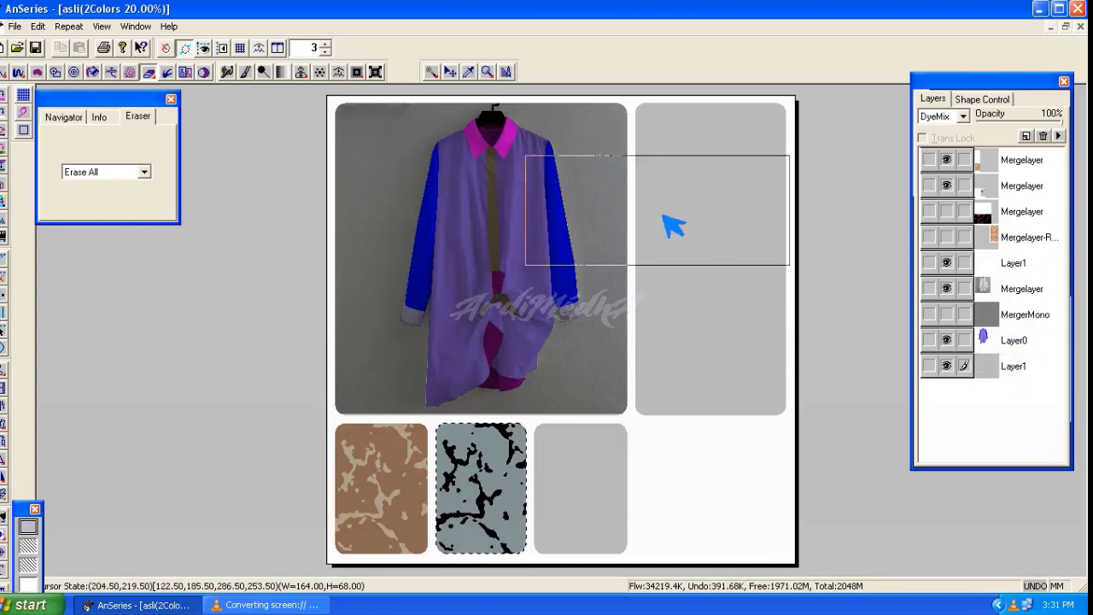
click(432, 72)
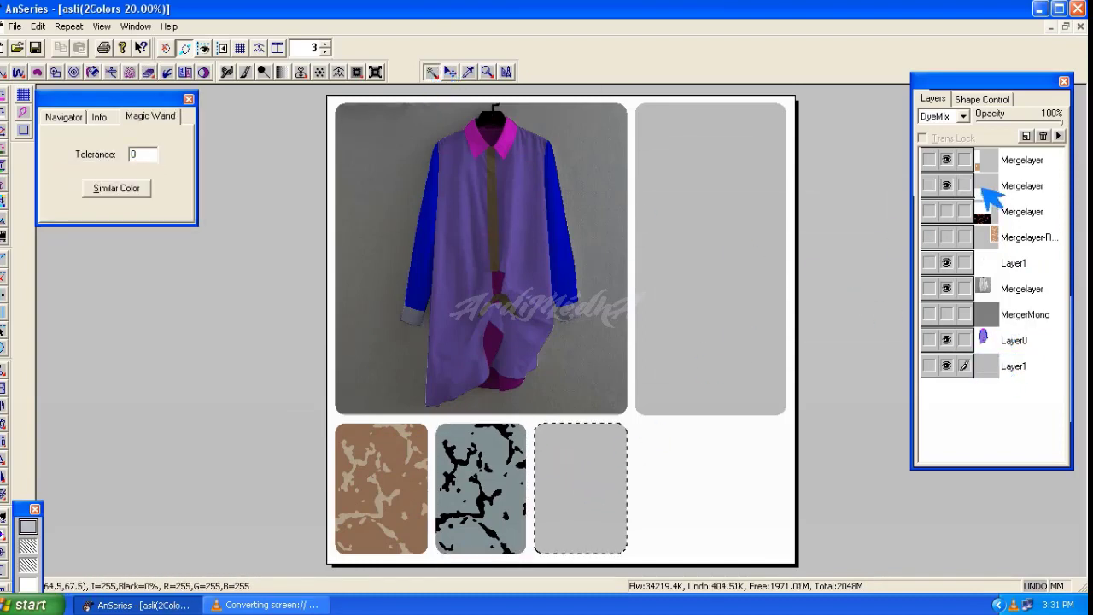
click(998, 213)
click(149, 72)
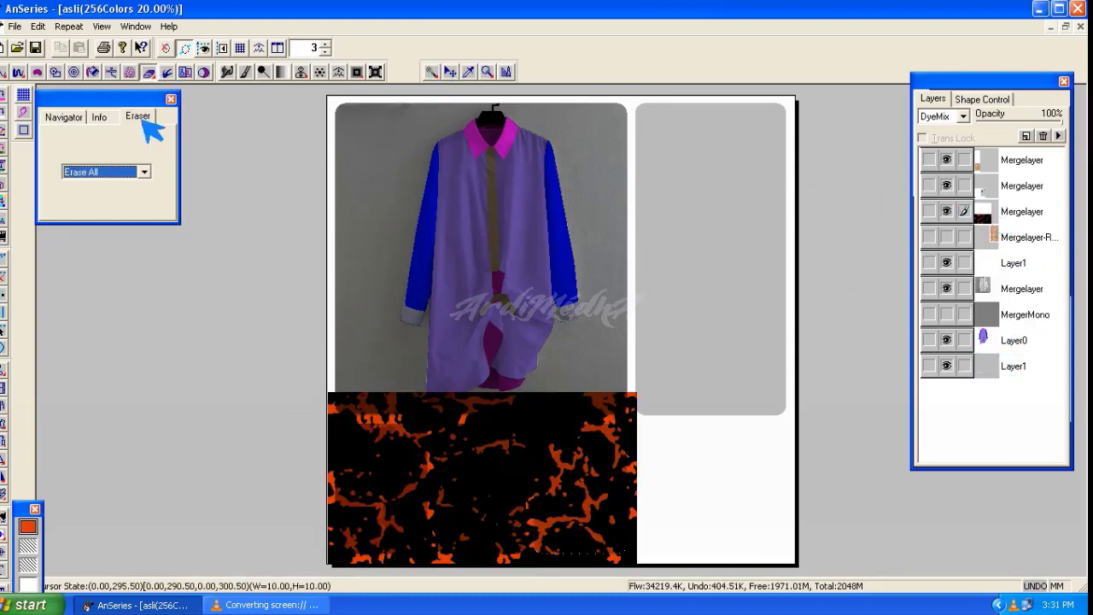
mouse_move(560, 363)
mouse_down()
mouse_move(415, 476)
mouse_move(596, 386)
mouse_up()
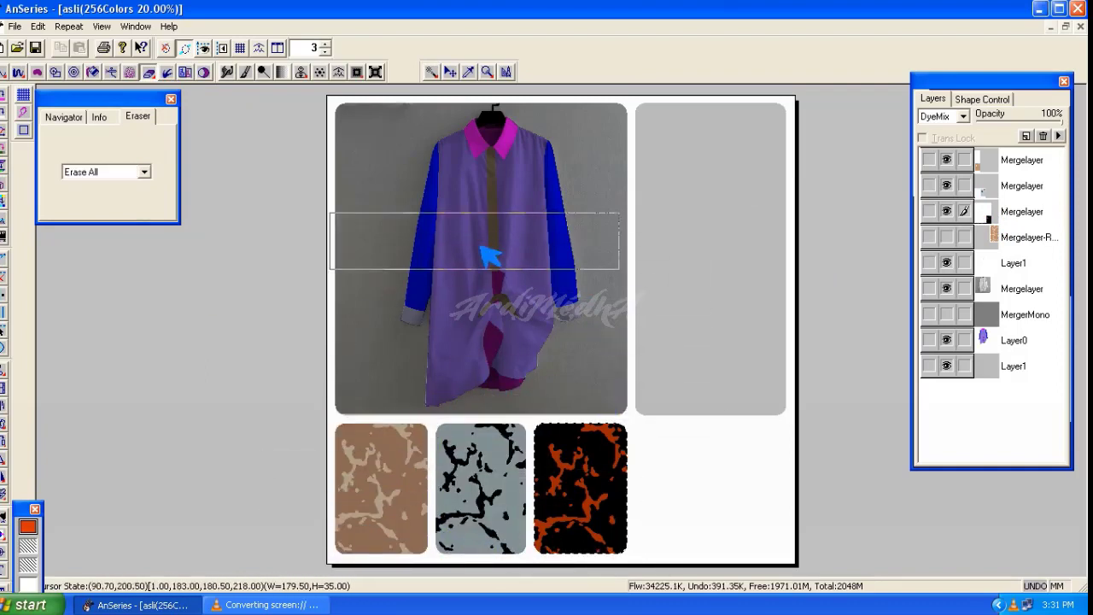
Step: Clear the selection, show the tall swatch's pattern layer, hide the bottom Layer1 and the colored garment Layer0, and save the page
key(ctrl+d)
click(947, 236)
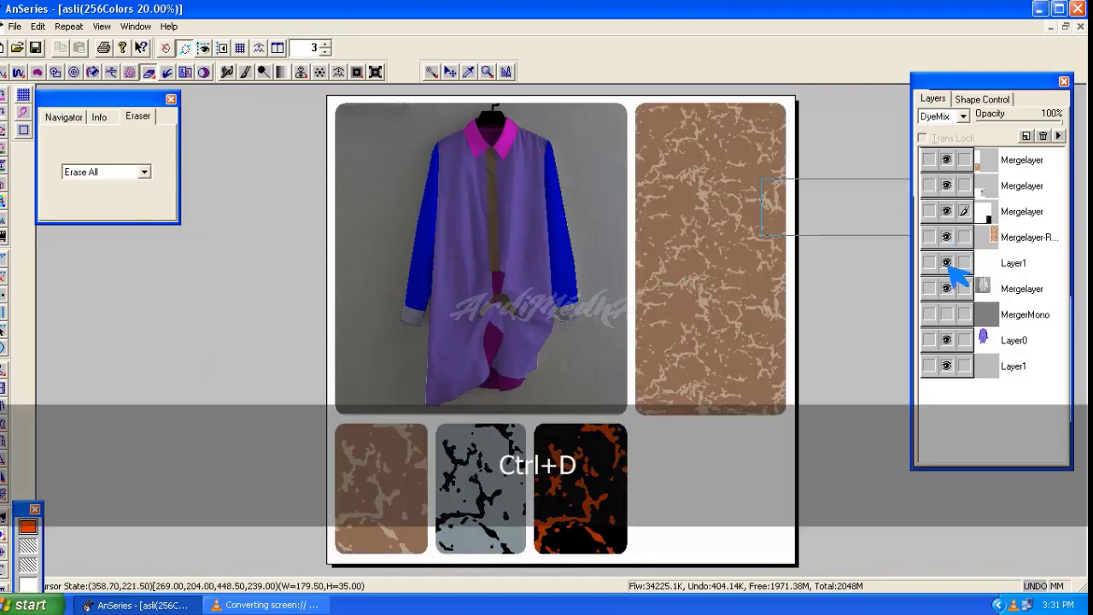
click(947, 365)
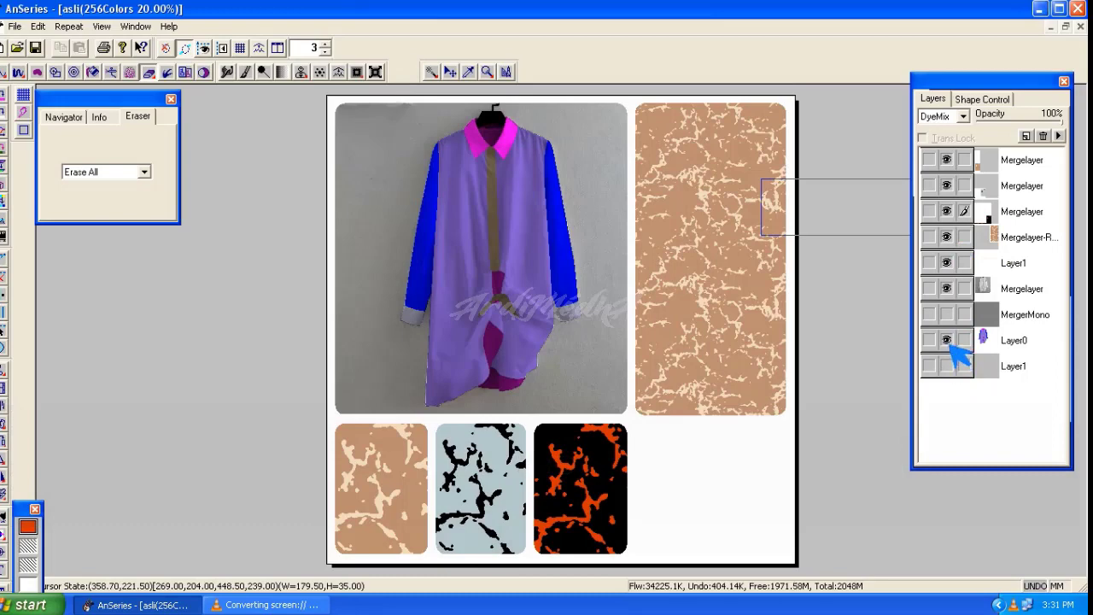
click(946, 340)
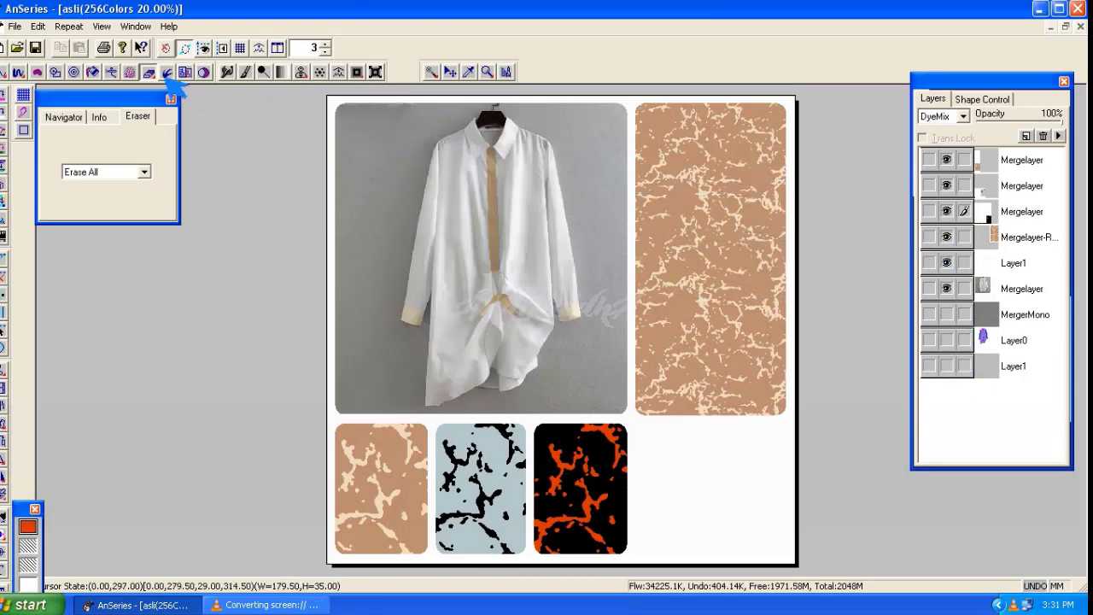
click(38, 47)
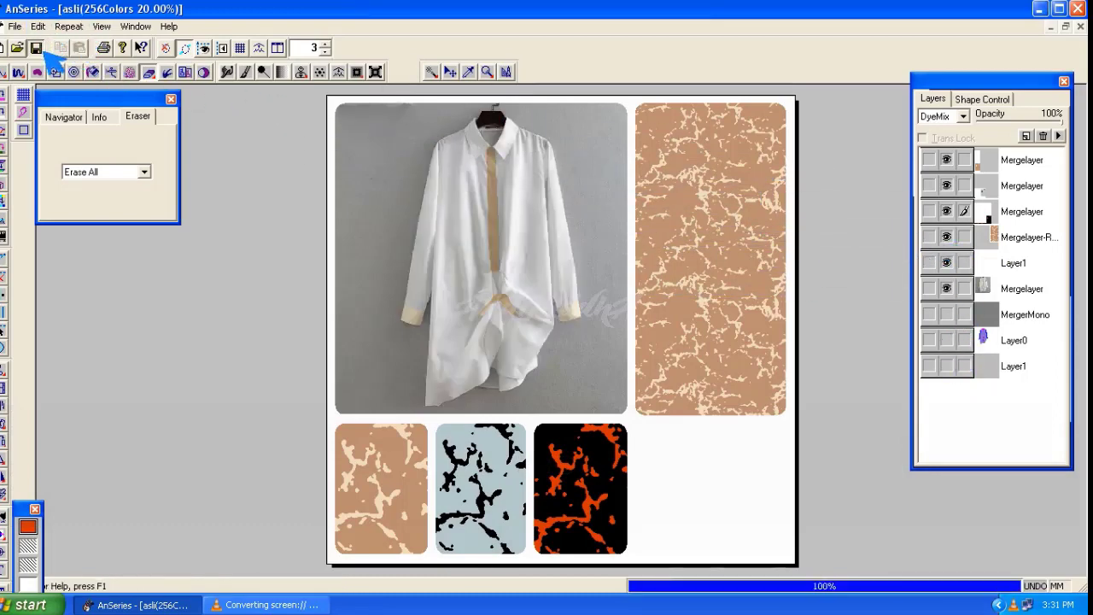
Step: Add a new 200 x 280 mm image layer at 254 dpi in True Color mode
click(1028, 137)
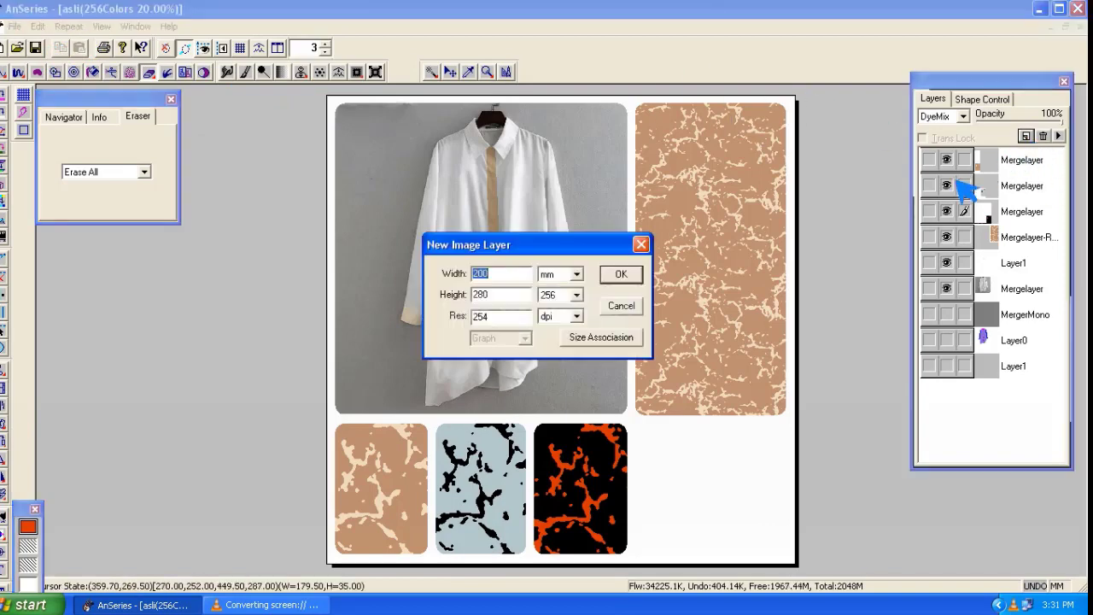
click(577, 295)
click(559, 362)
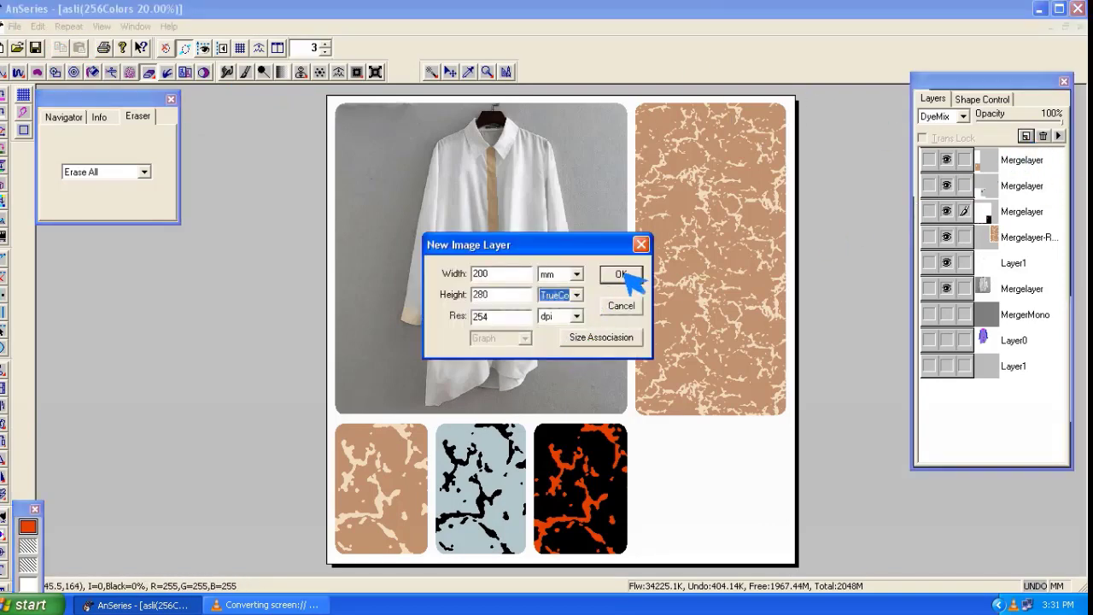
click(621, 274)
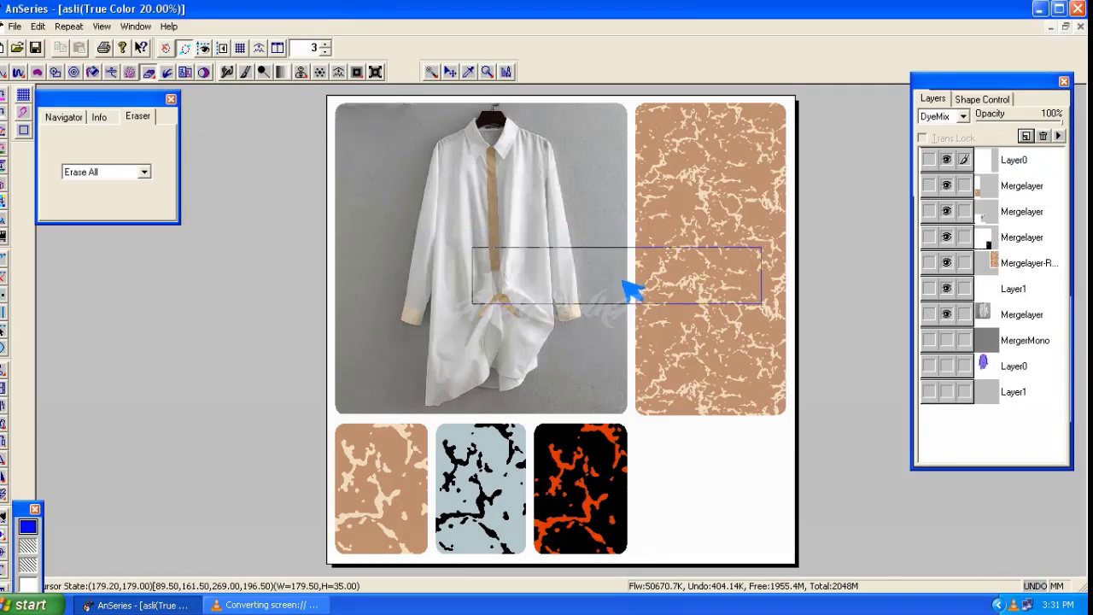
Step: Select the purple shirt body area on the garment color-mask Layer0 with the Magic Wand
click(1014, 367)
click(433, 74)
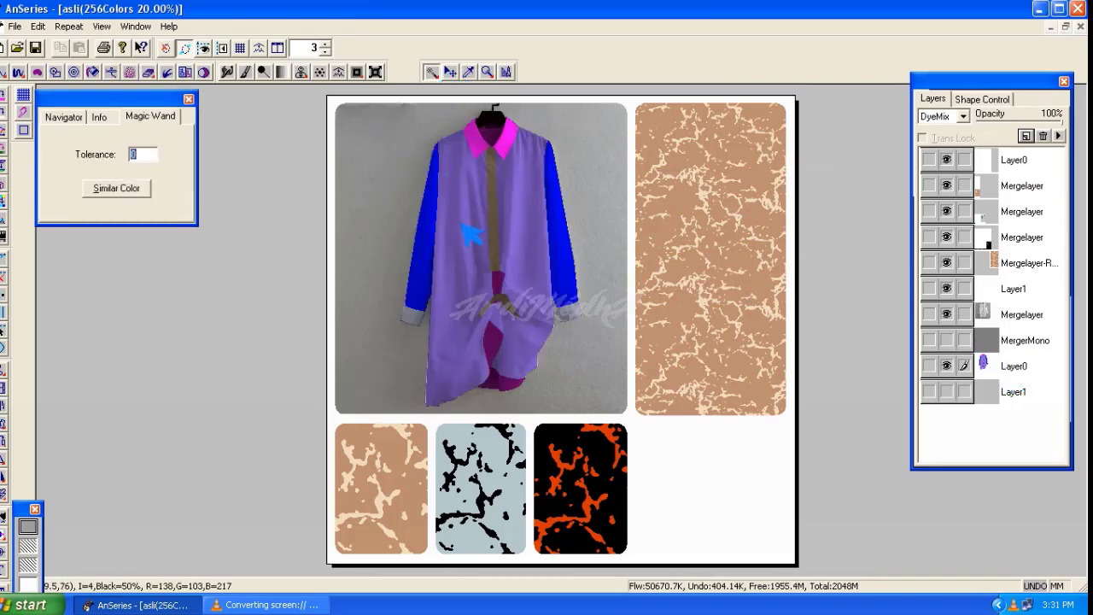
click(472, 235)
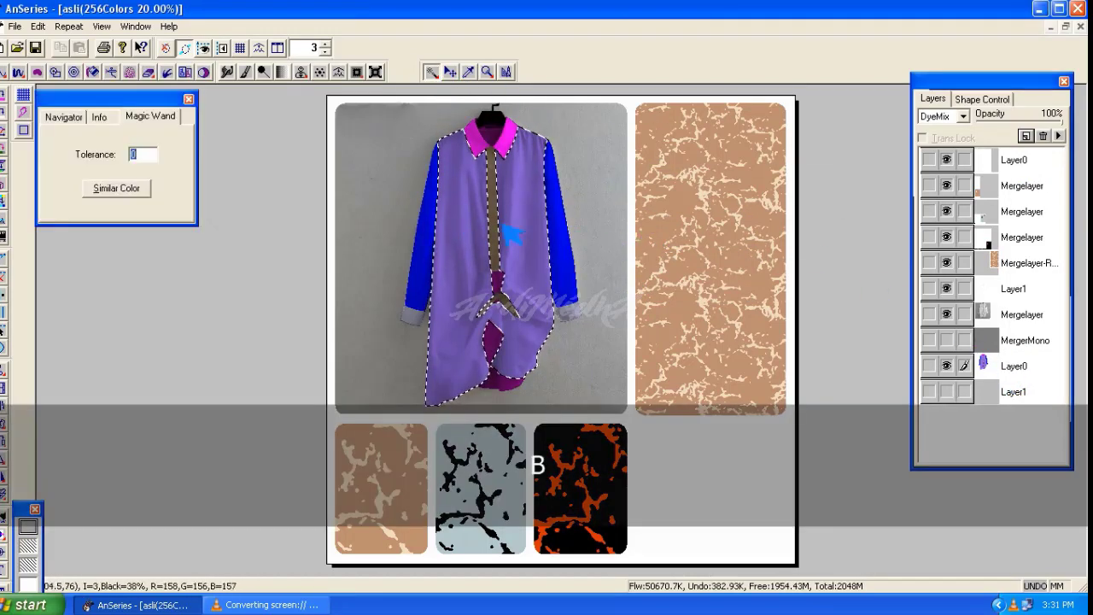
Step: Extend the shirt body selection to similar colors and load the BAJU grid from the BLOUNSE 17 folder on the top Layer0
click(131, 195)
click(1000, 161)
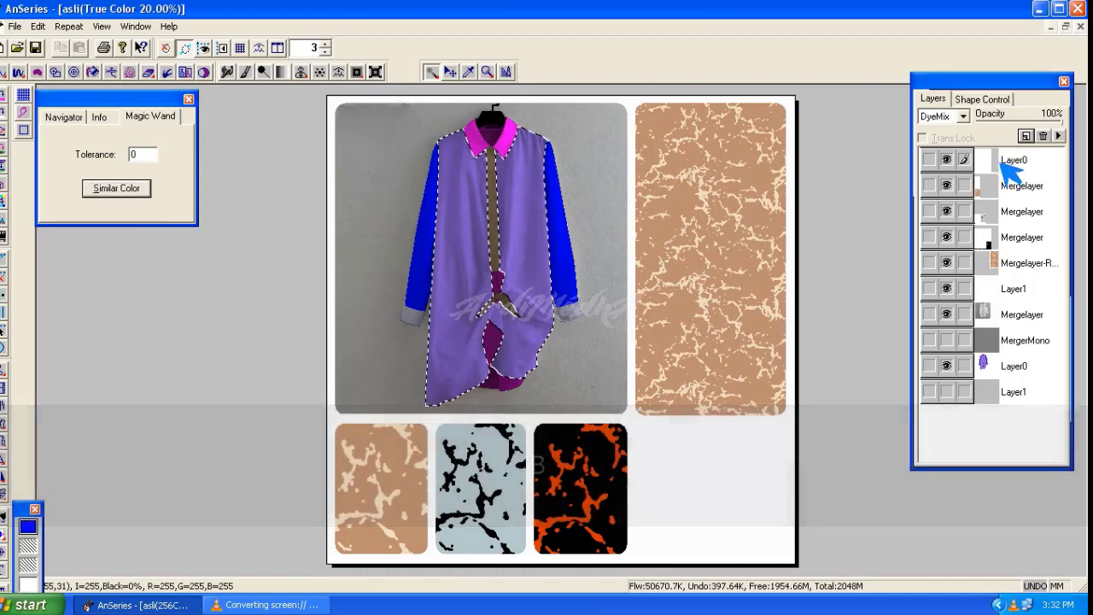
click(27, 97)
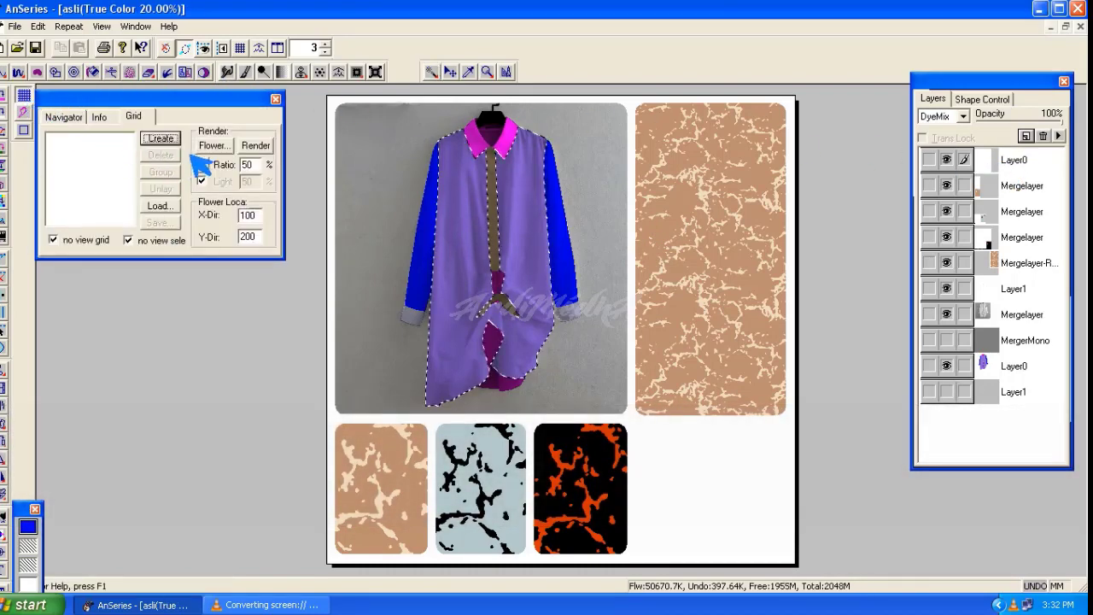
click(161, 206)
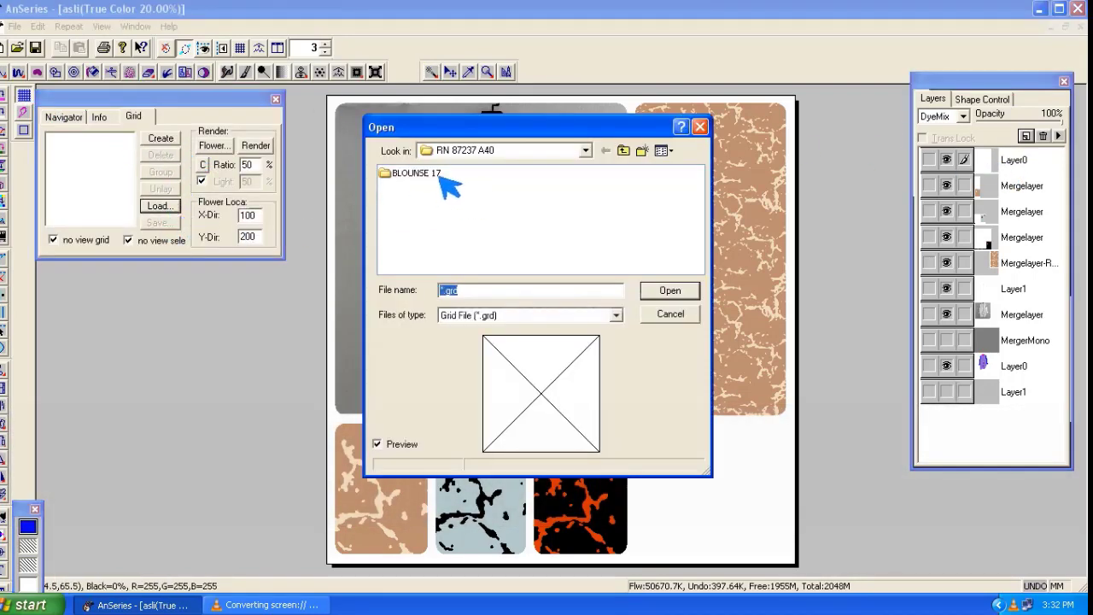
double_click(439, 176)
click(678, 299)
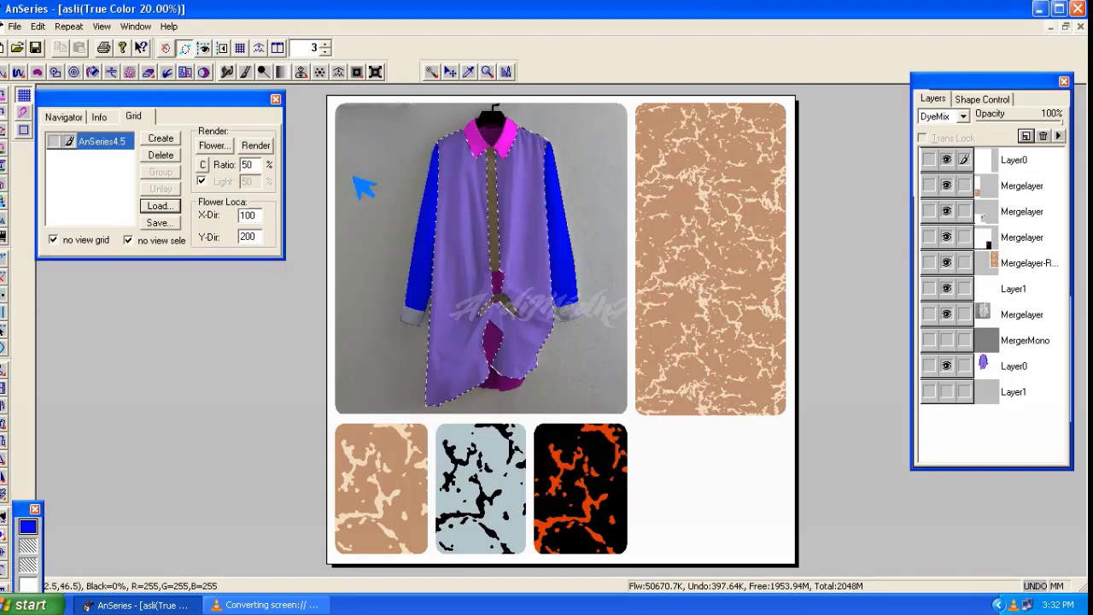
Step: Load mergelayer as the flower pattern with a 1/1 horizontal cycle, hide the color-mask Layer0, and render the shirt body
click(217, 147)
click(625, 151)
click(414, 201)
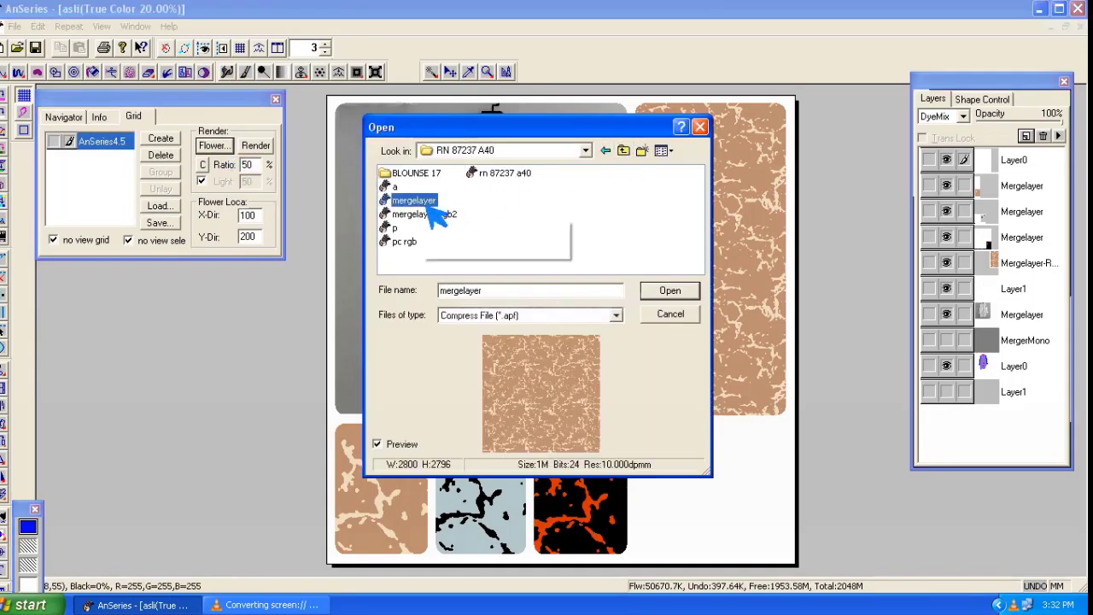
click(675, 295)
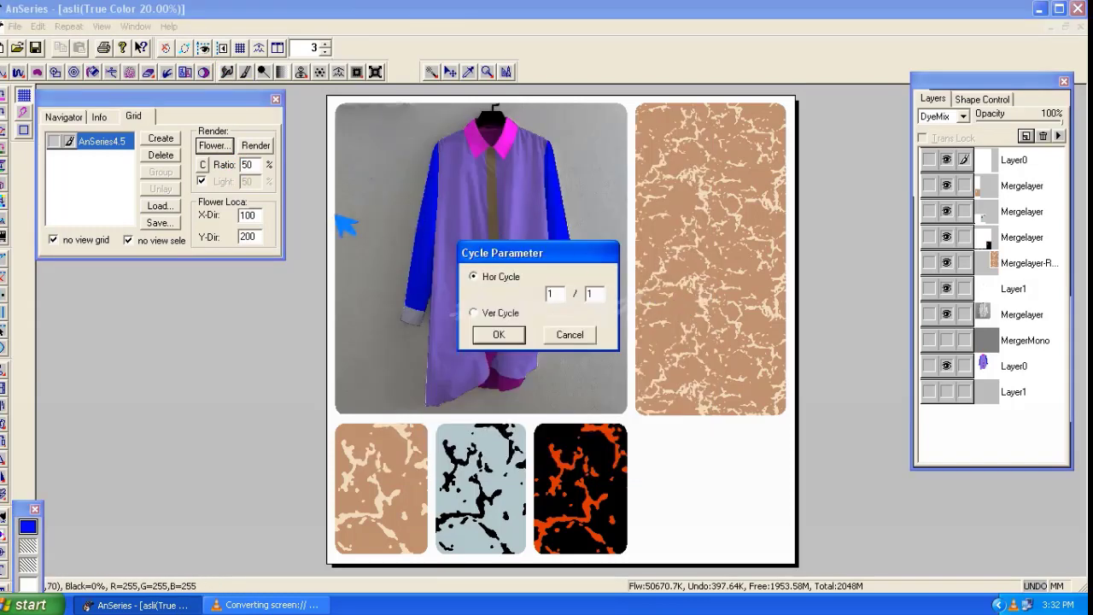
click(504, 344)
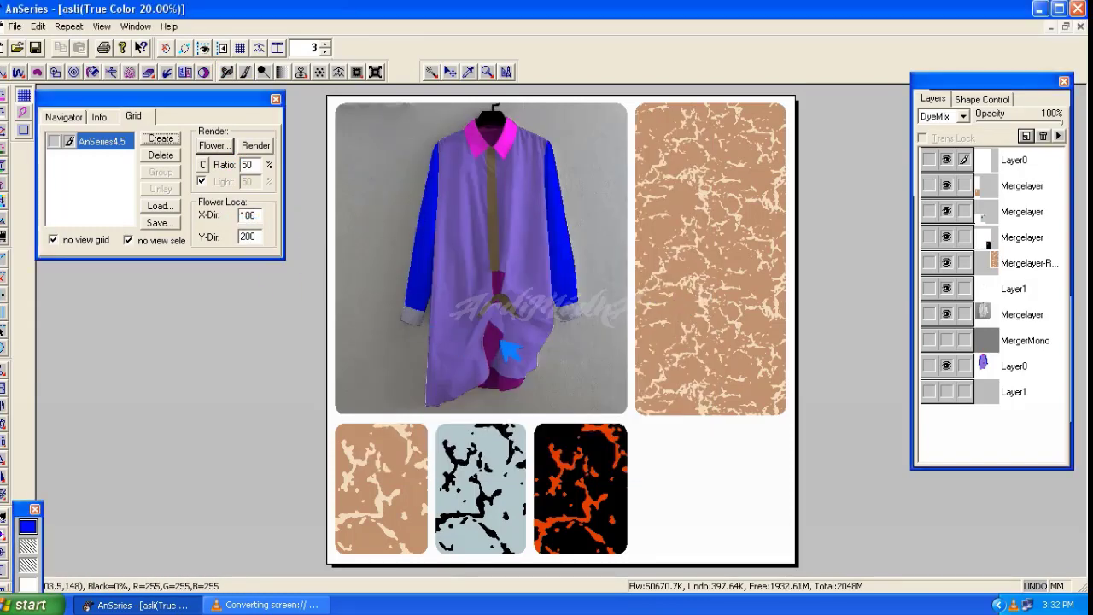
click(947, 365)
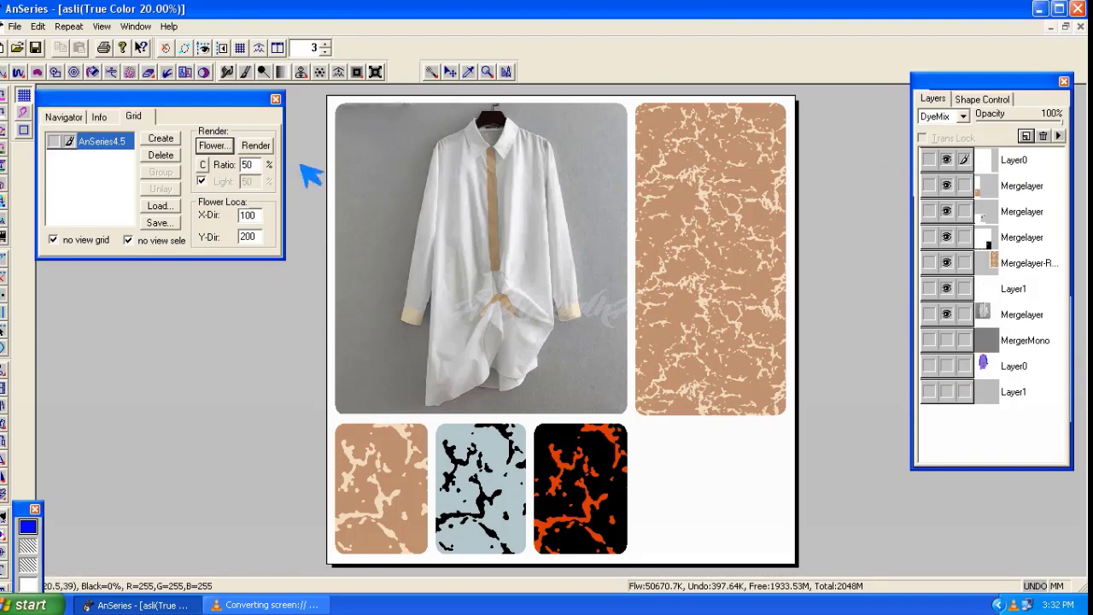
click(259, 146)
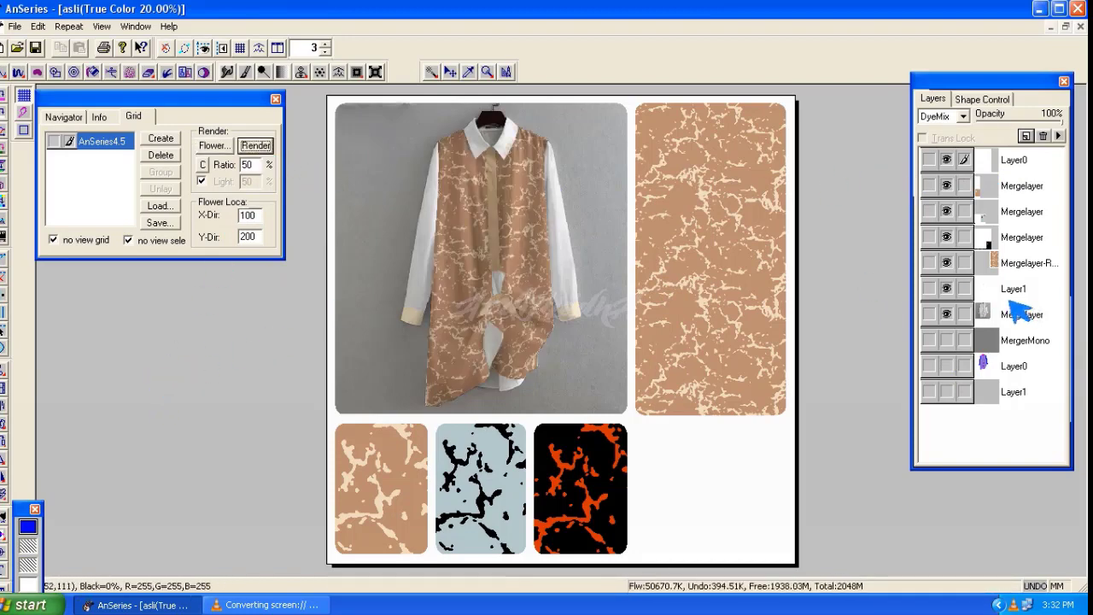
Step: Select both blue sleeves on the color-mask Layer0 using similar color, then activate the top Layer0 and hide the mask
click(1006, 371)
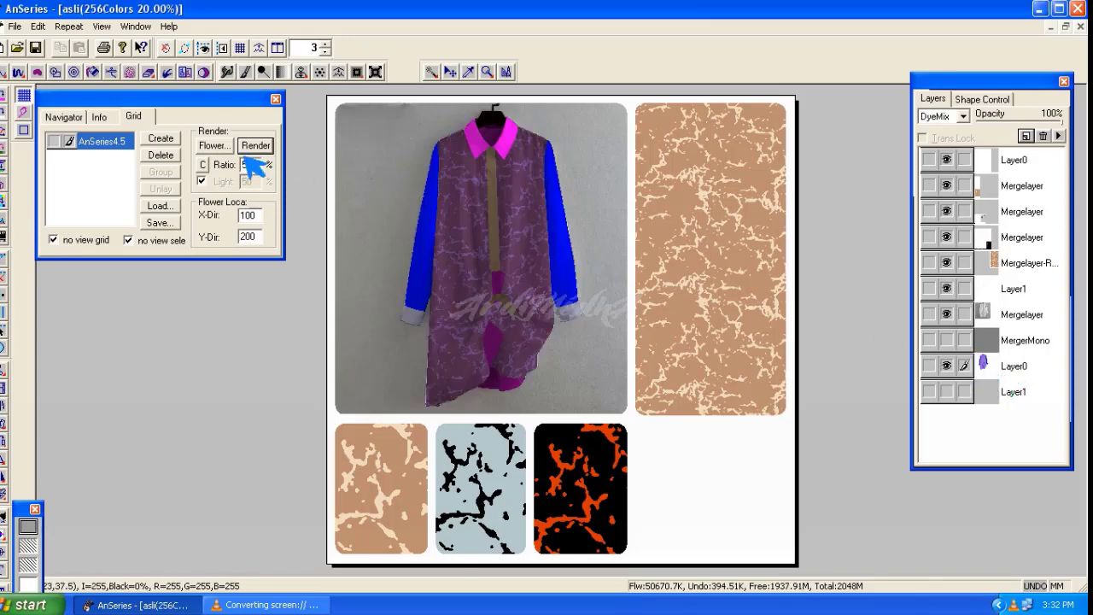
click(431, 72)
click(443, 196)
click(430, 218)
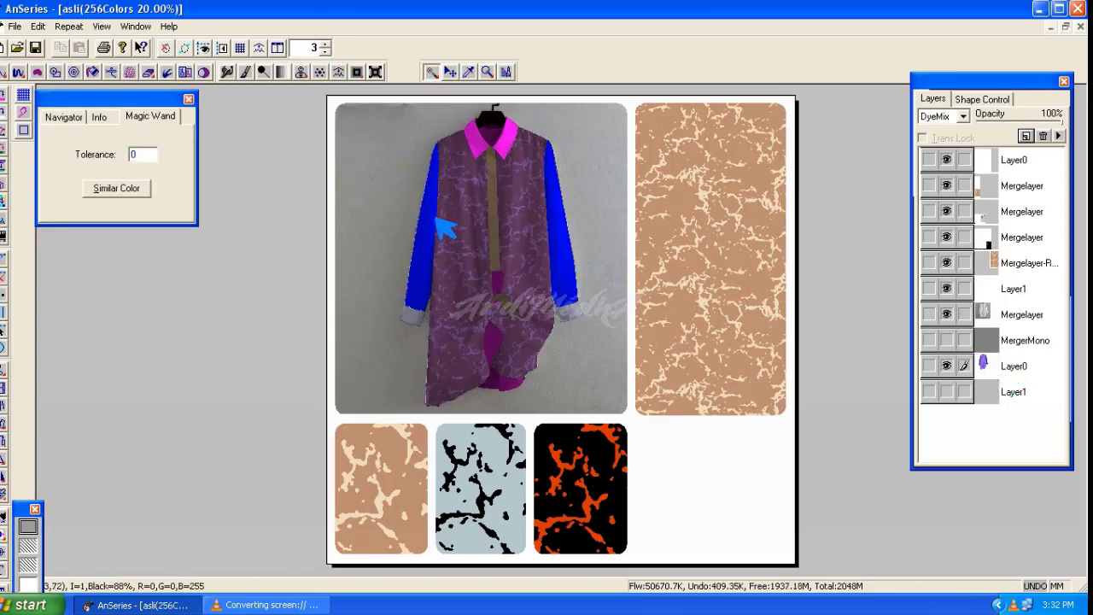
click(141, 195)
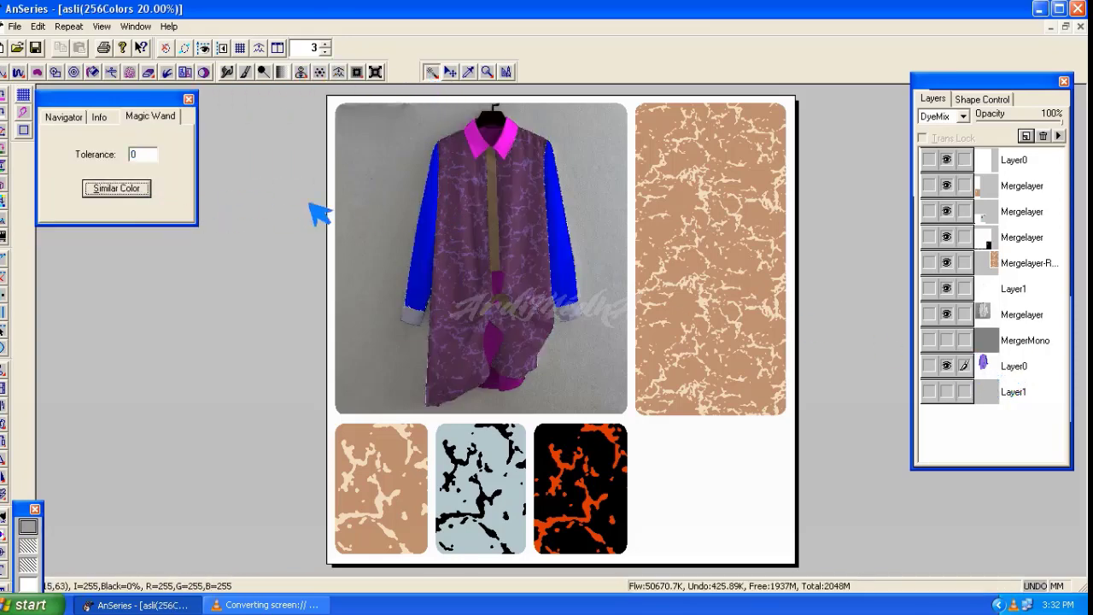
click(1006, 167)
click(947, 366)
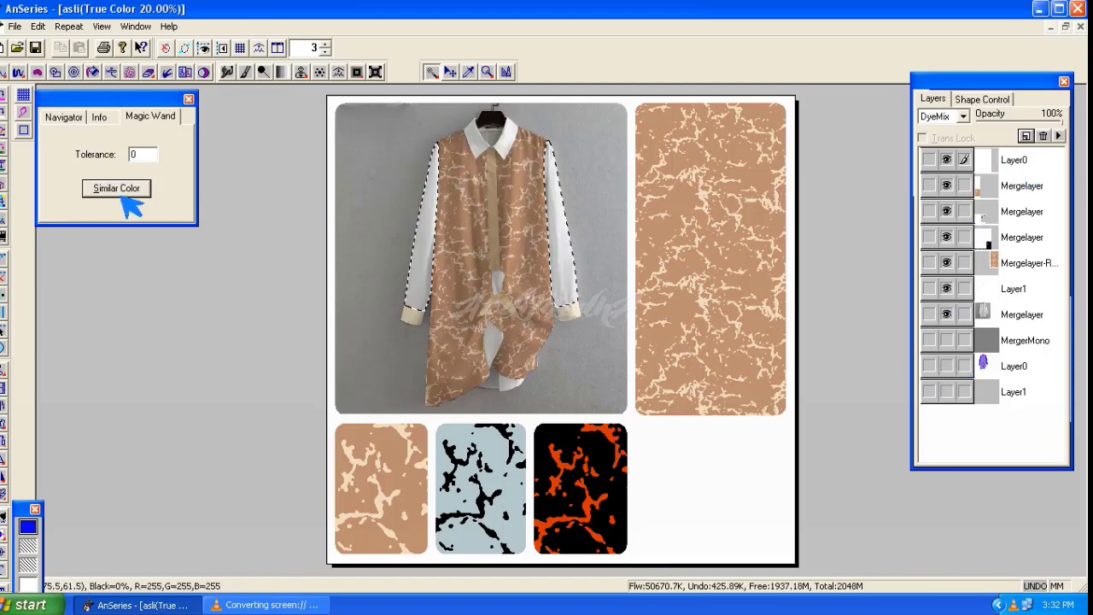
Step: Replace the body grid with the LENGAN grid, render the crackle pattern on both sleeves, and delete the sleeve grids
click(24, 96)
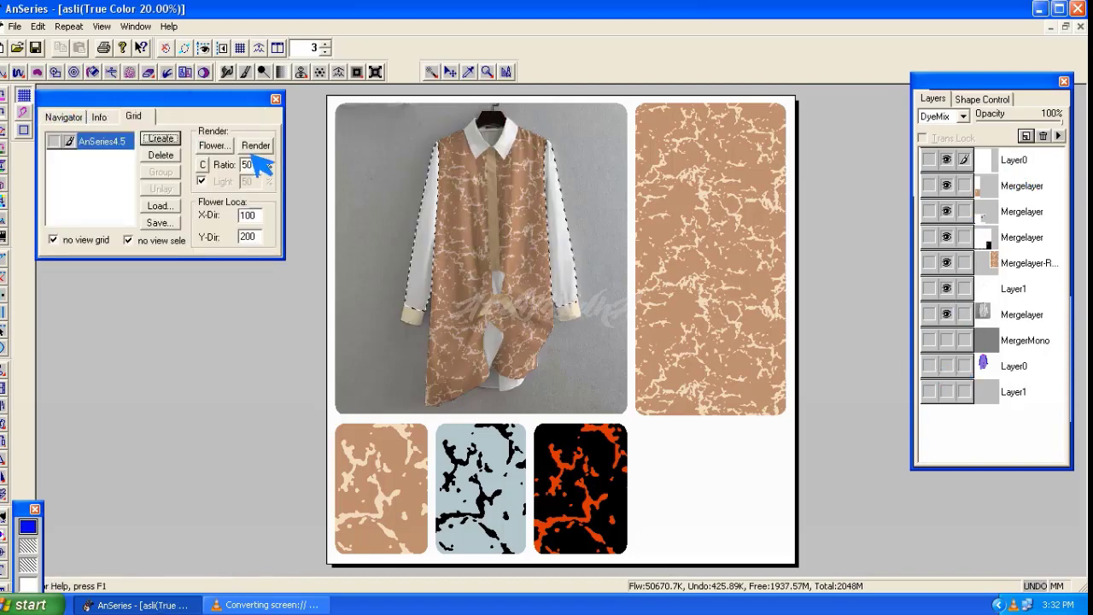
click(168, 156)
click(166, 210)
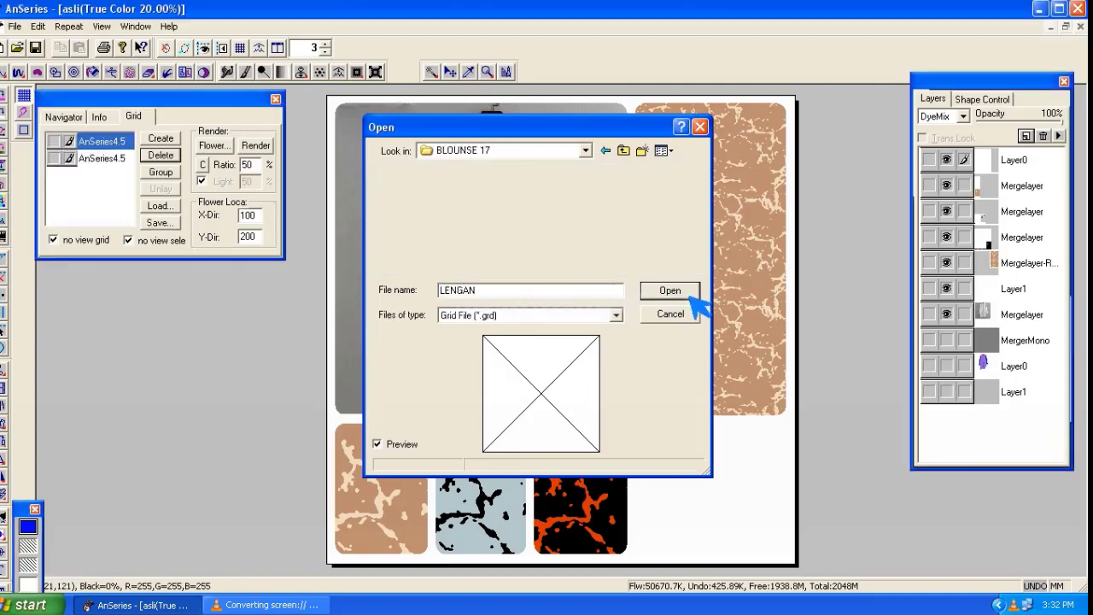
click(684, 294)
click(256, 147)
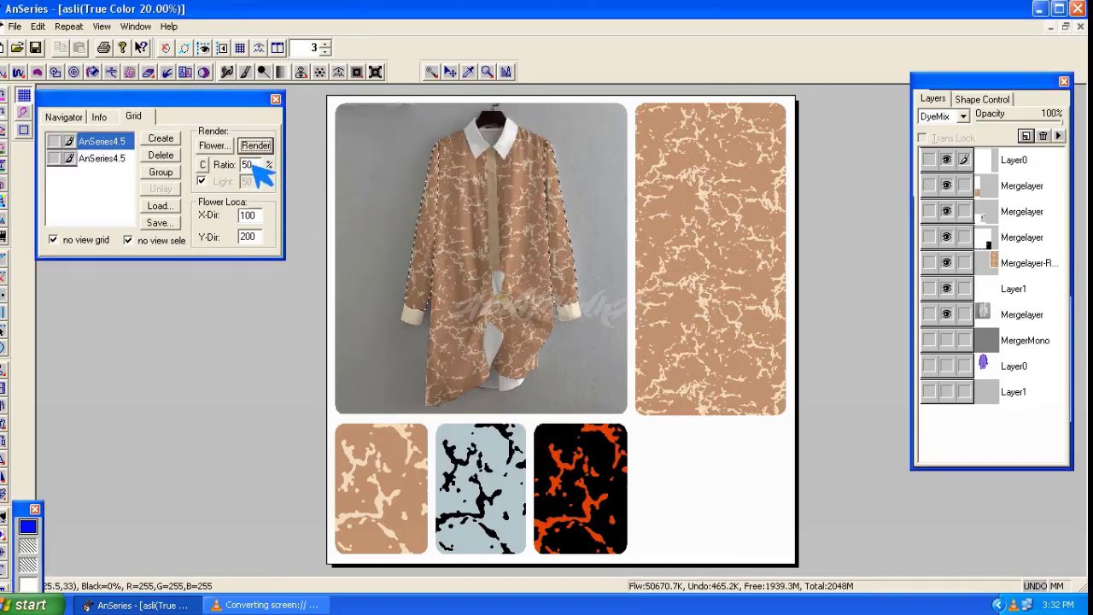
click(170, 158)
click(170, 158)
click(276, 100)
Step: Select both magenta collar parts on the color-mask Layer0 using similar color, then activate the top Layer0 and hide the mask
click(1032, 348)
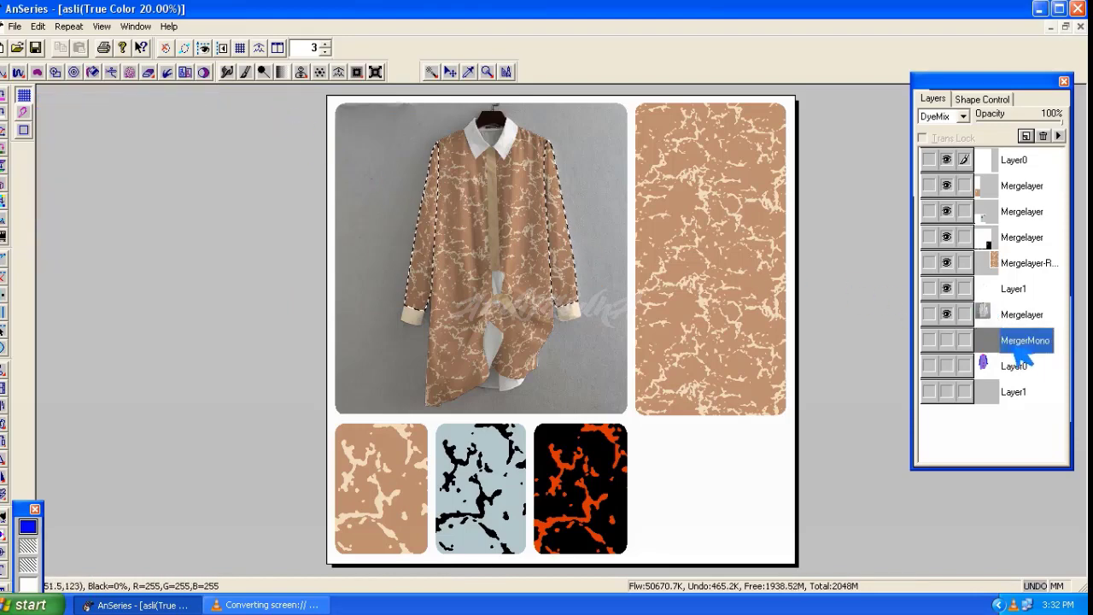
click(997, 369)
double_click(990, 370)
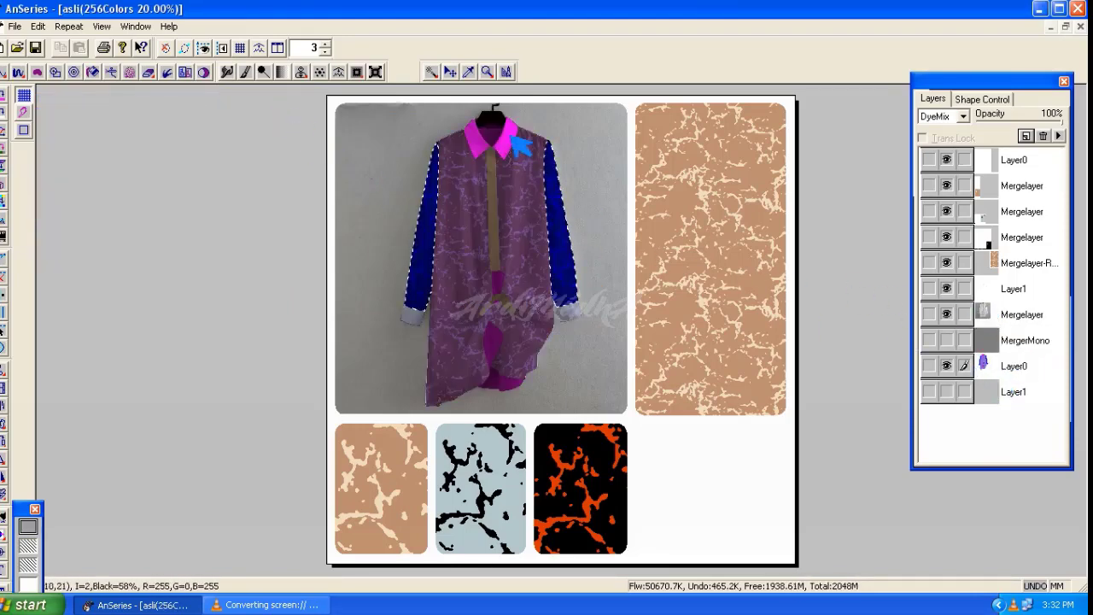
click(432, 73)
click(485, 155)
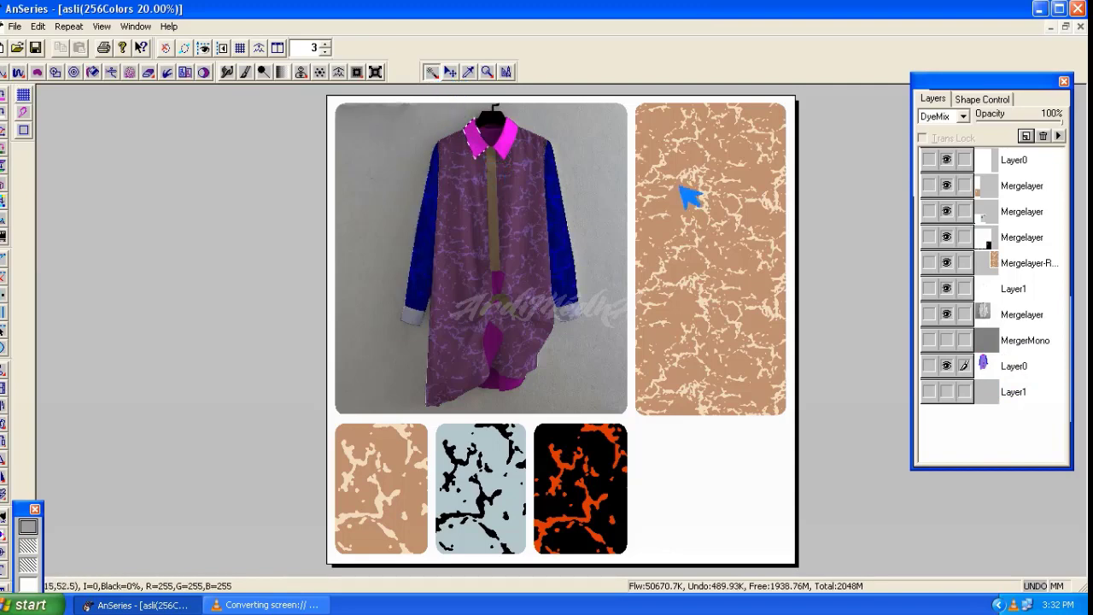
key(b)
click(142, 195)
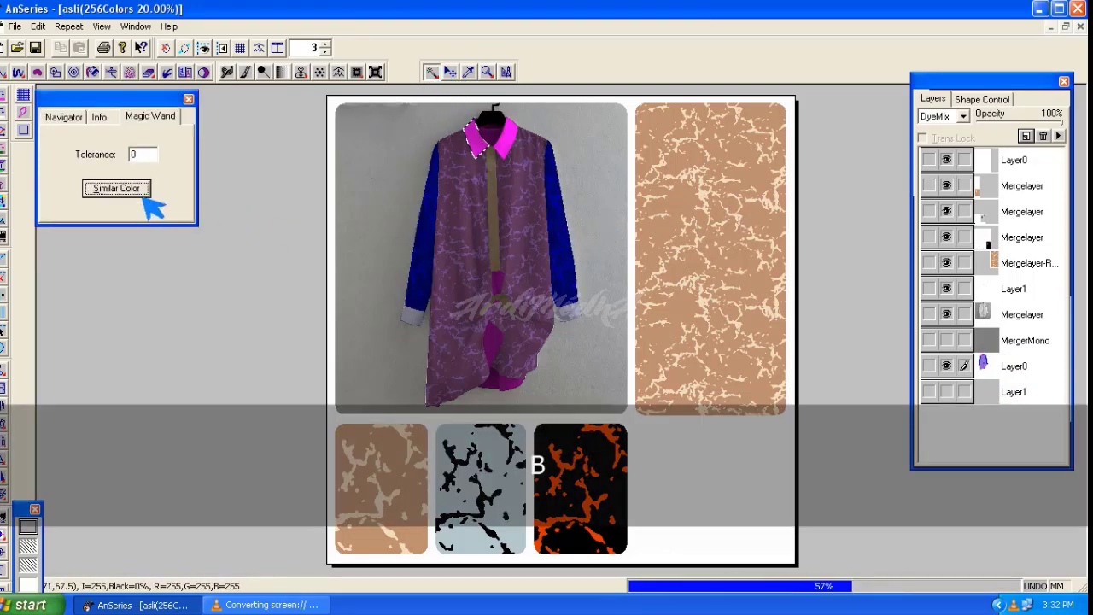
double_click(1019, 163)
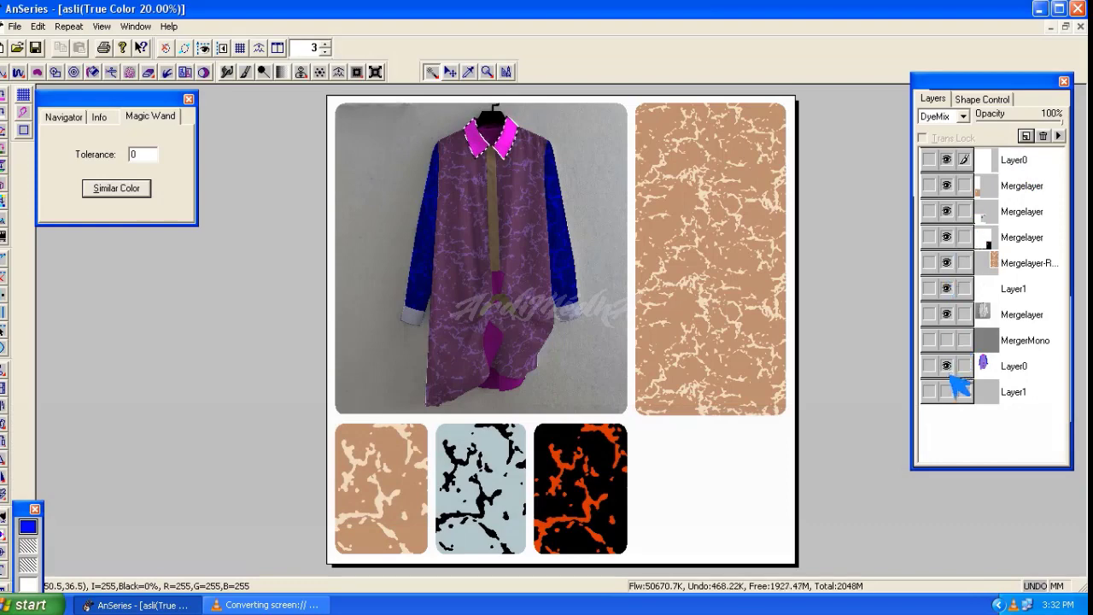
click(946, 365)
Step: Load the KERAH grid from the BLOUNSE 17 folder, render the crackle pattern on the collar, and clear the selection
click(23, 112)
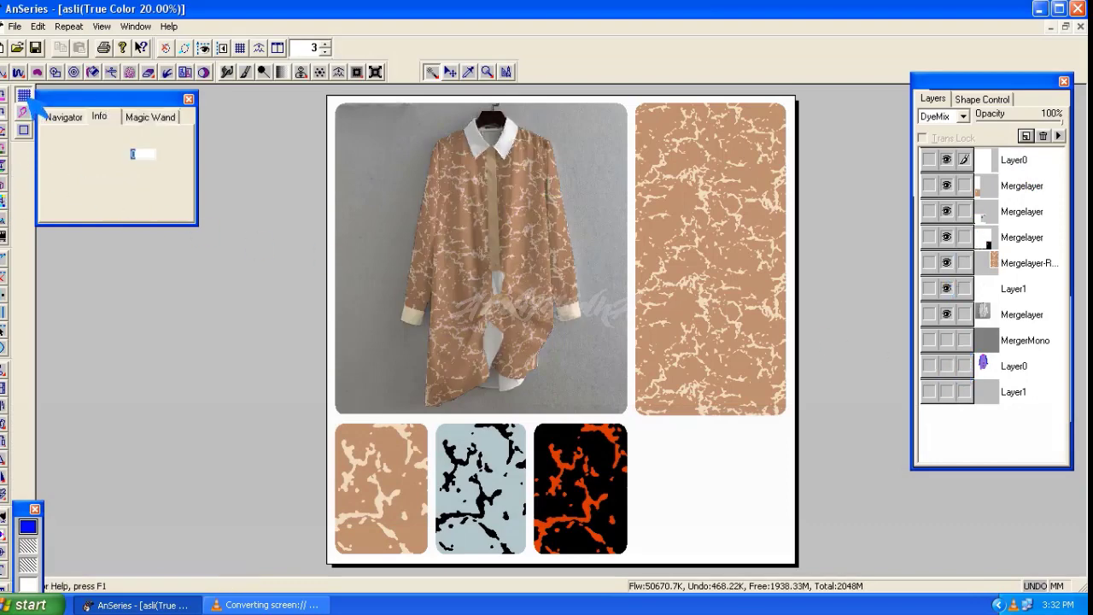
click(171, 210)
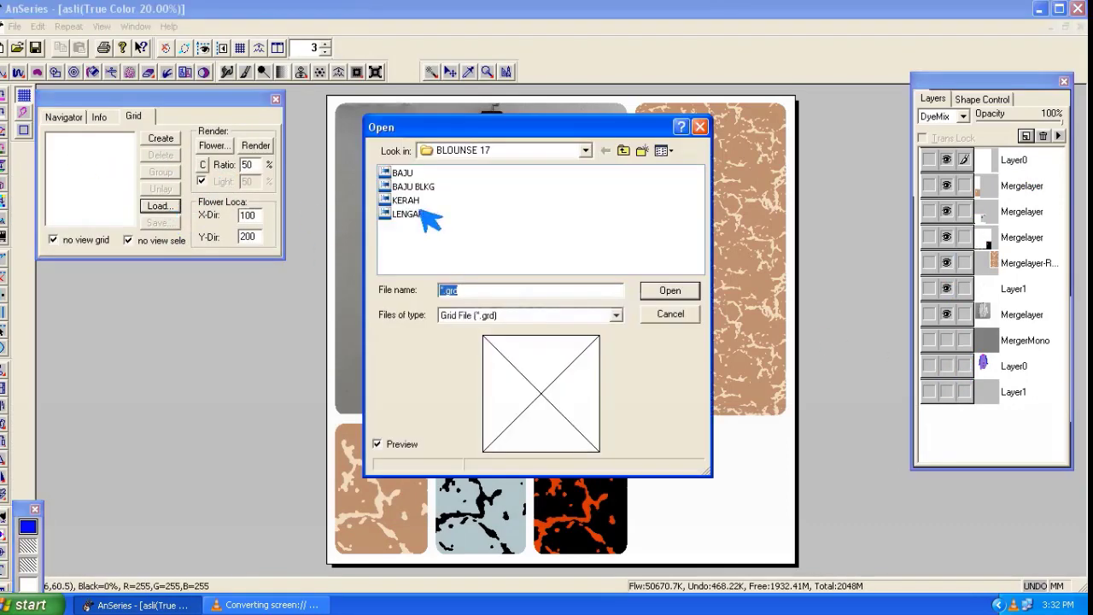
double_click(421, 211)
click(256, 147)
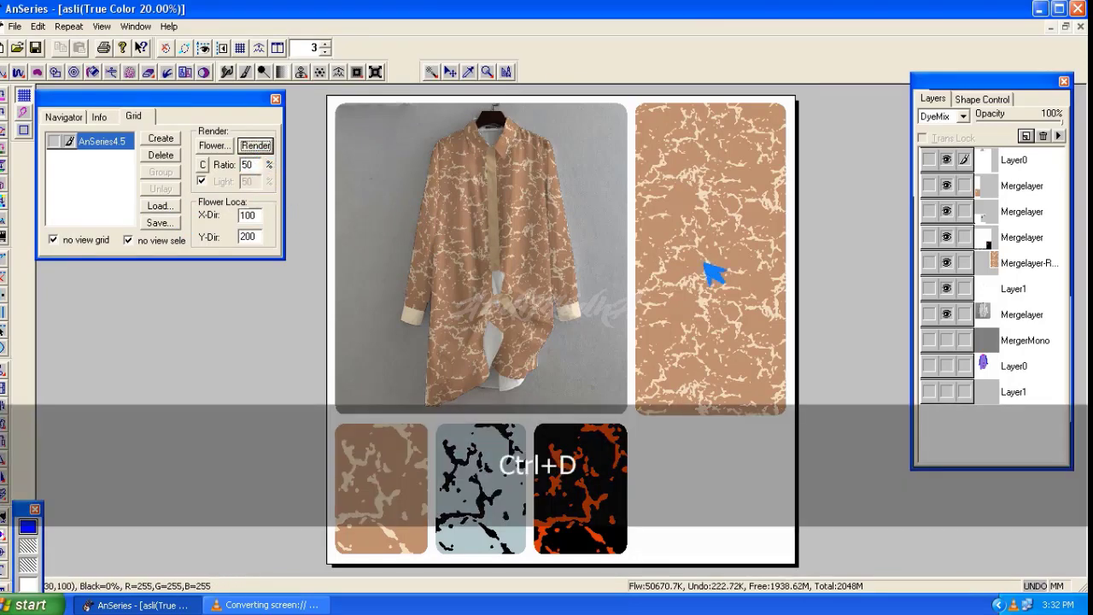
click(998, 390)
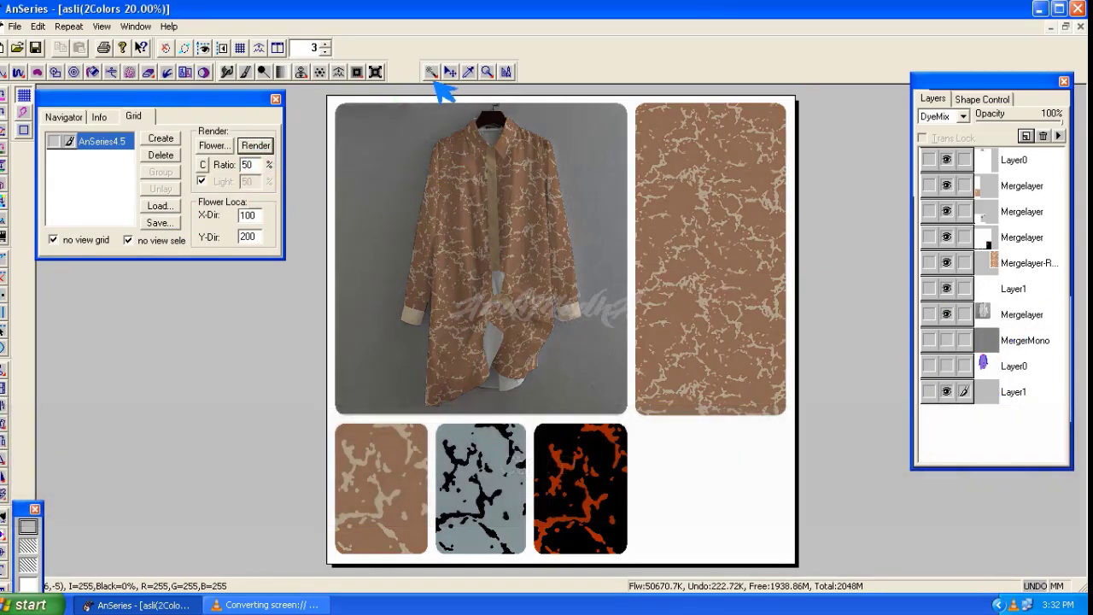
click(433, 72)
key(ctrl+z)
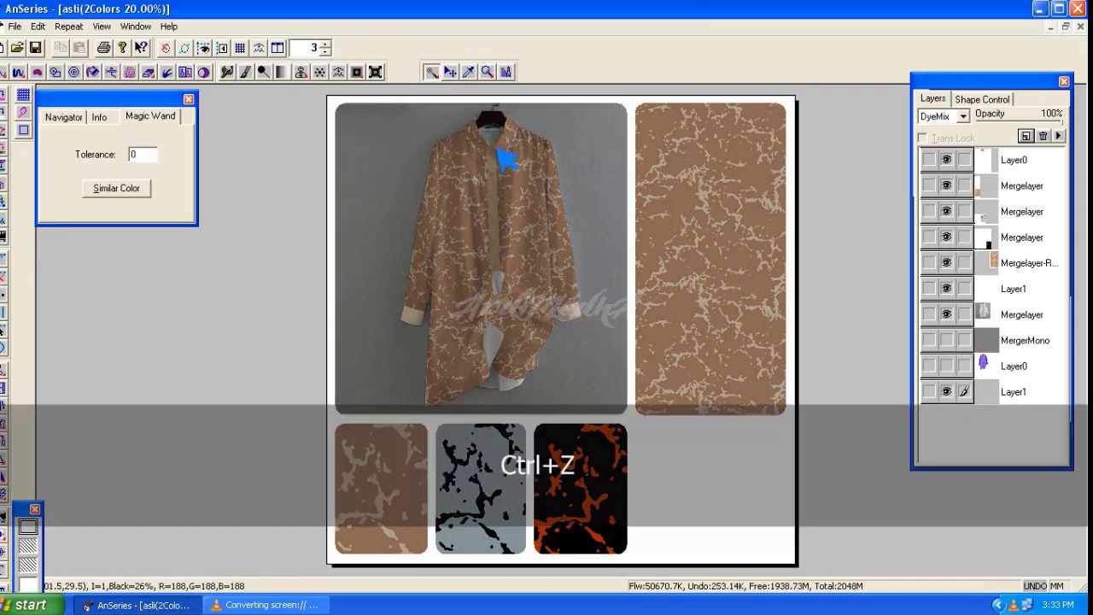
Step: Select all dark magenta inner-back areas on the color-mask Layer0, then activate the top Layer0 and hide the mask and bottom Layer1
click(991, 369)
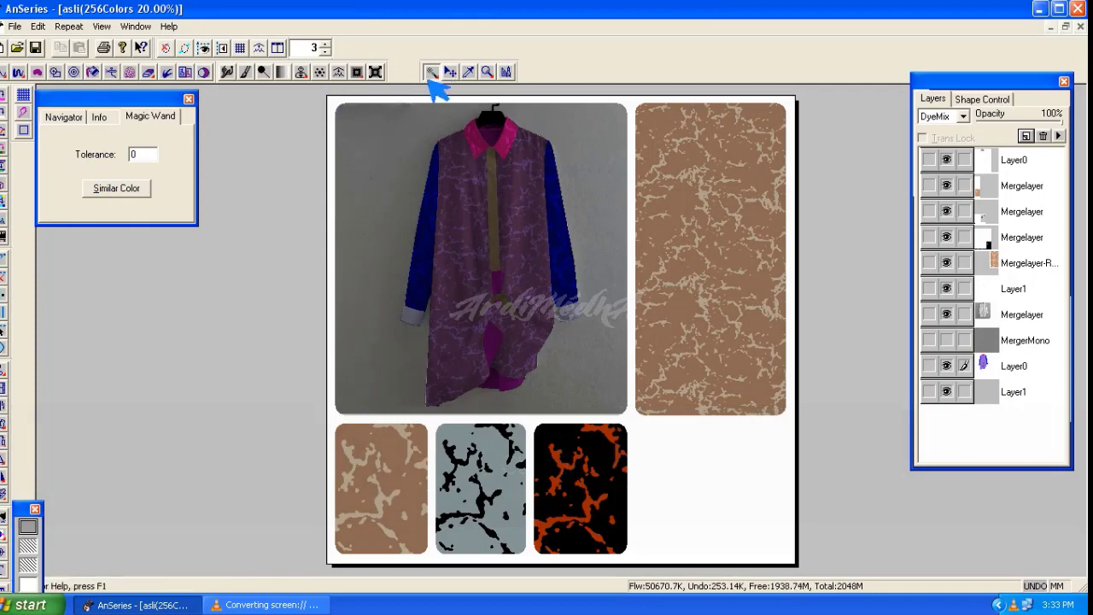
click(510, 359)
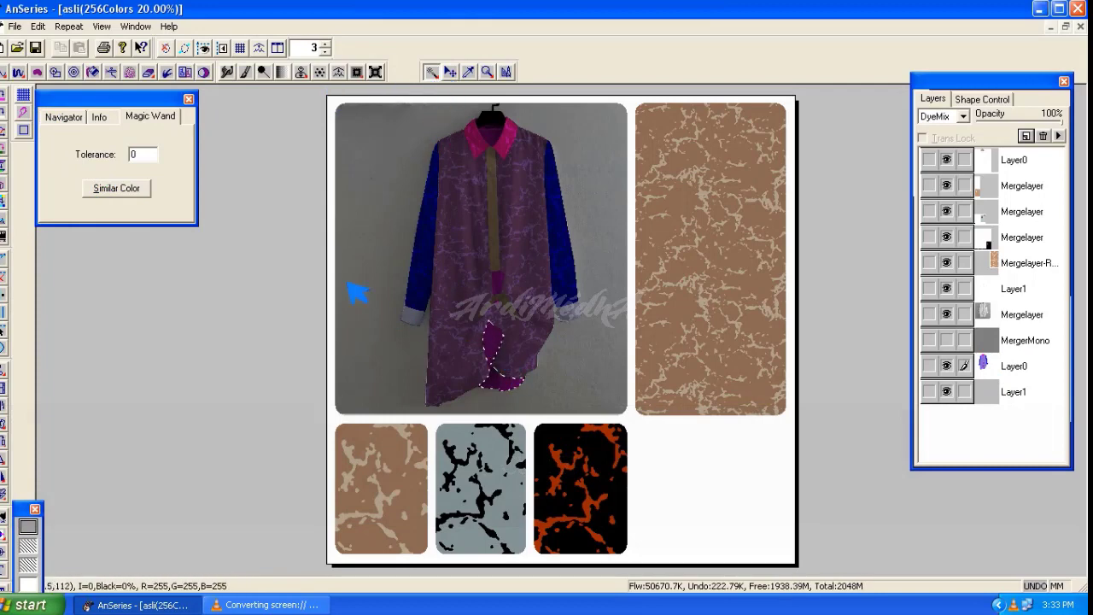
click(126, 190)
click(1006, 169)
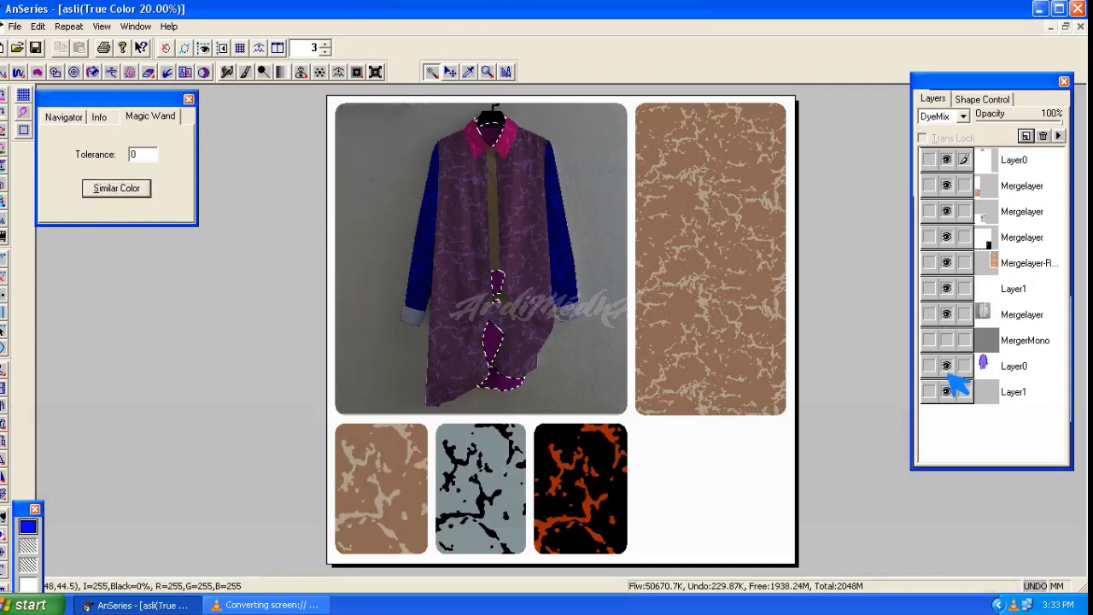
click(948, 368)
click(946, 393)
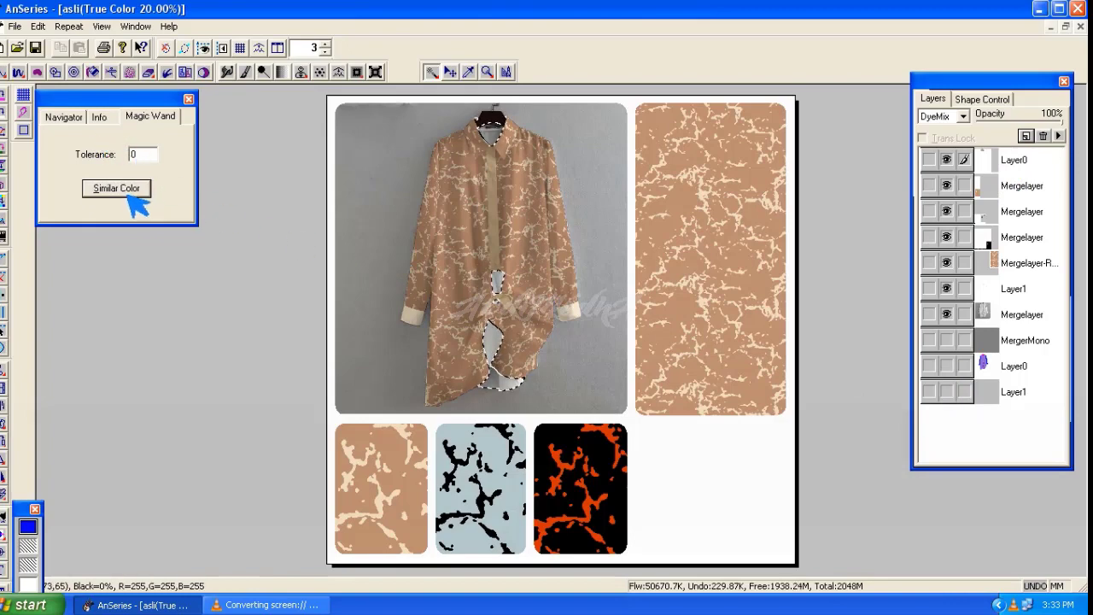
Step: Replace the collar grid with the BAJU BLKG grid and render the crackle pattern on the shirt's inner-back areas
click(24, 97)
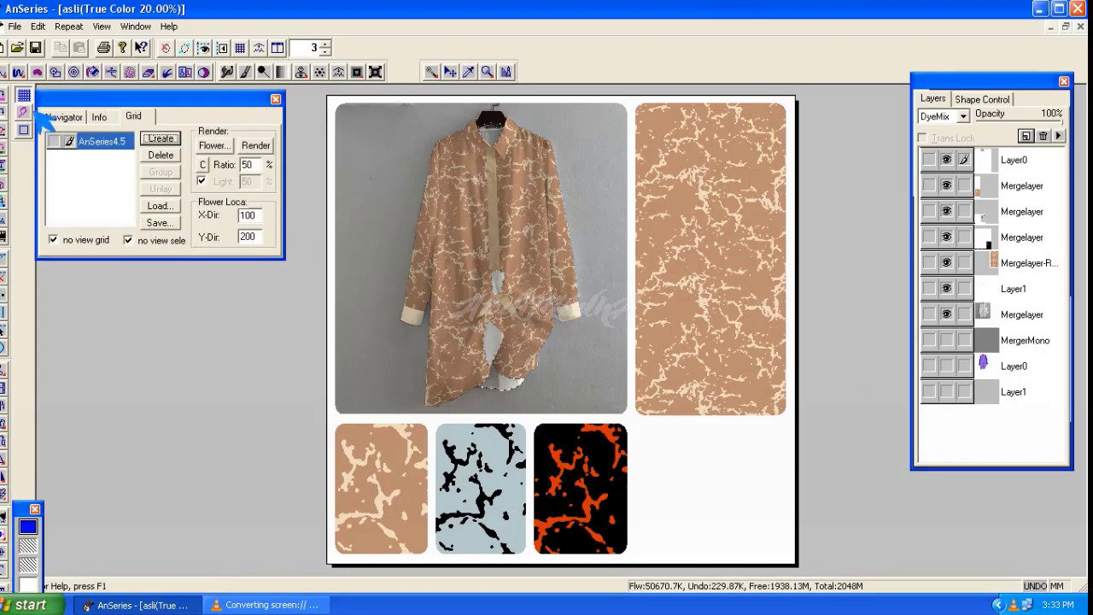
click(172, 156)
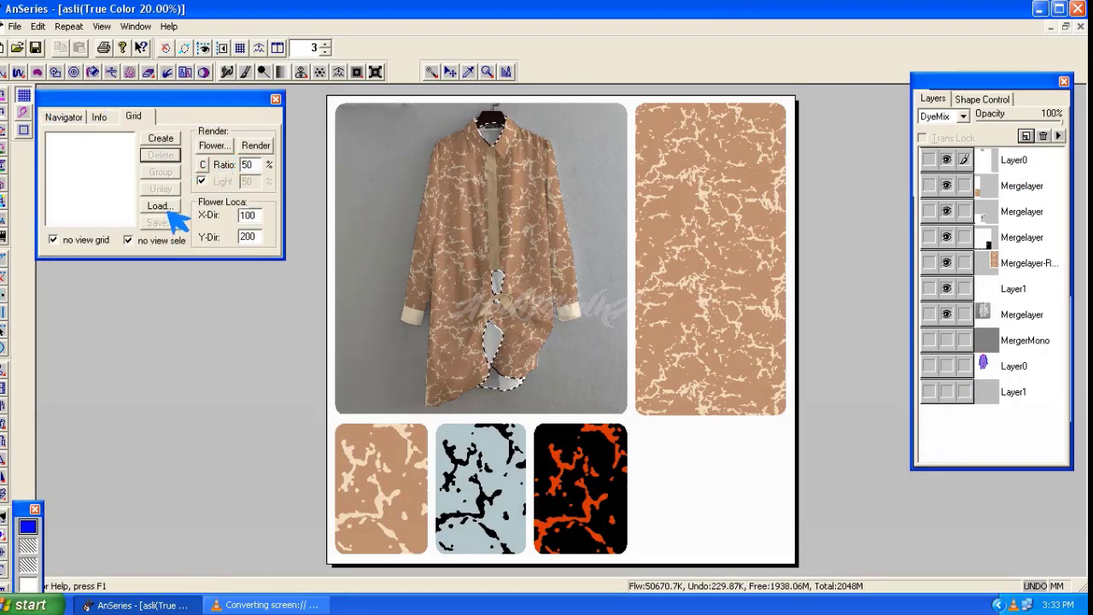
click(169, 211)
double_click(409, 214)
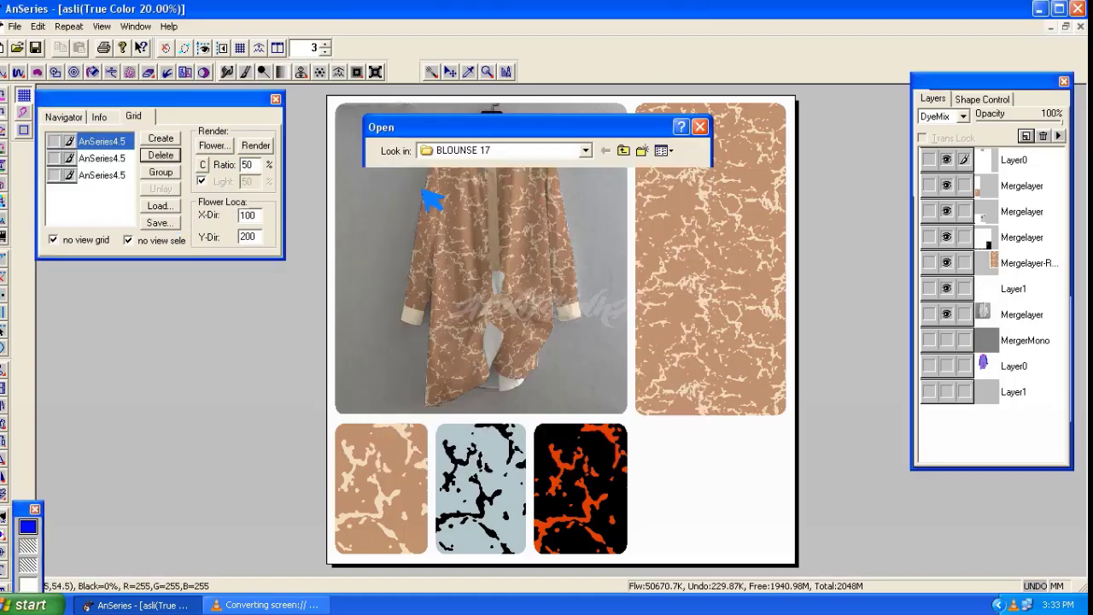
click(256, 146)
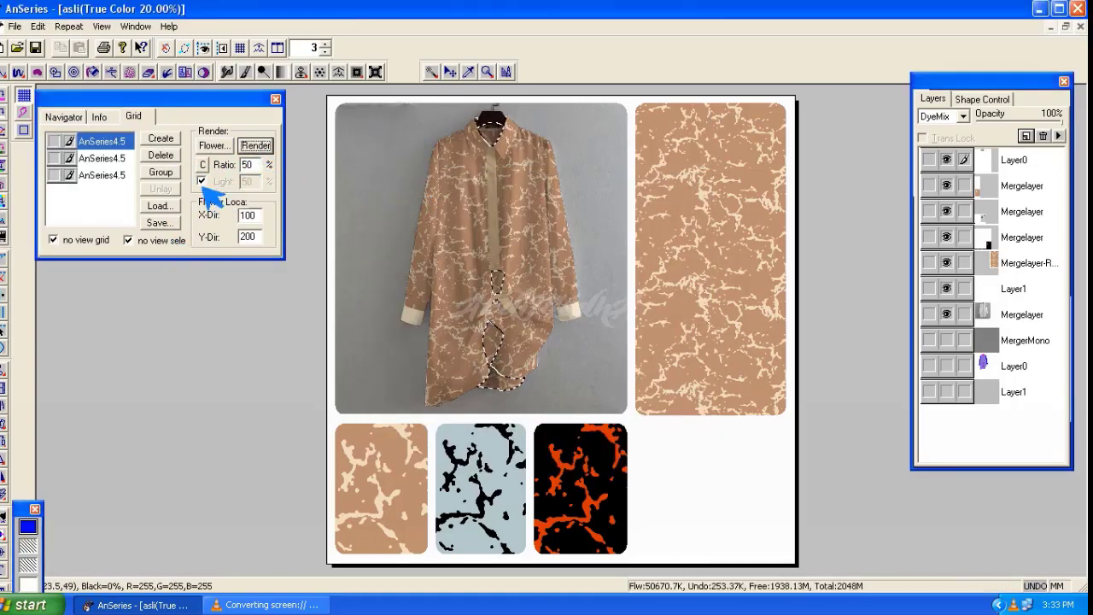
click(275, 99)
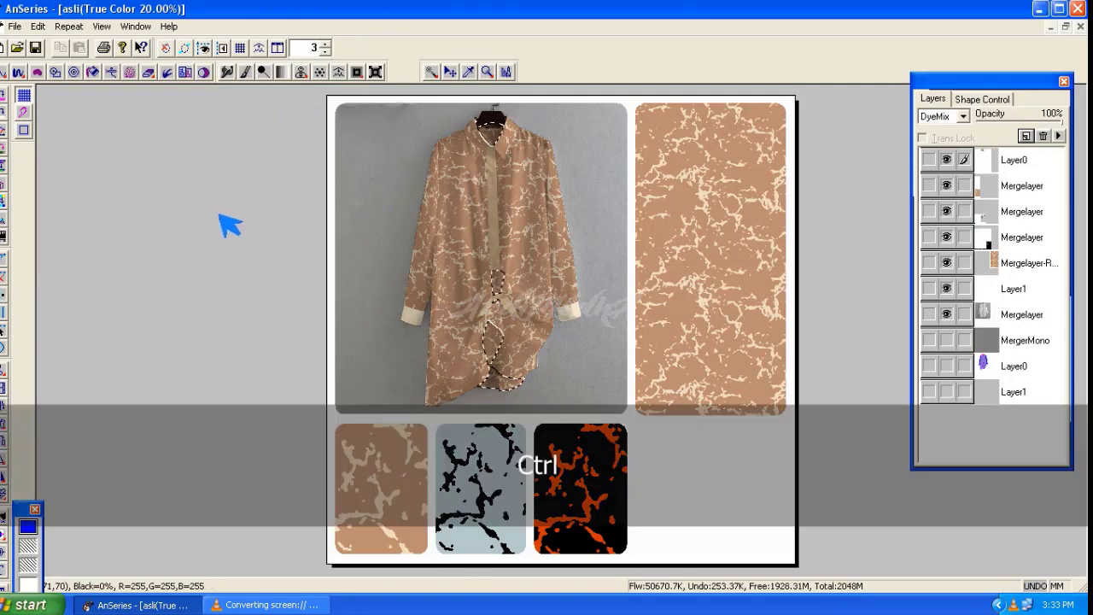
Step: Clear the selection and, on the upper Layer1, recolor the shirt's tan placket stripe to a dusty pink
key(ctrl+d)
click(1002, 343)
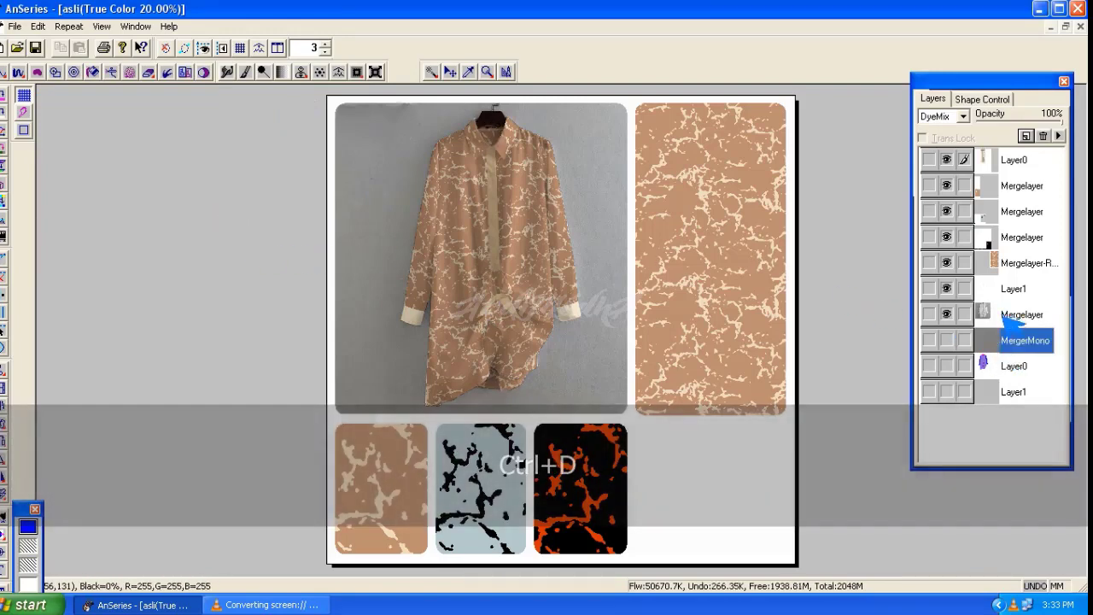
click(1003, 313)
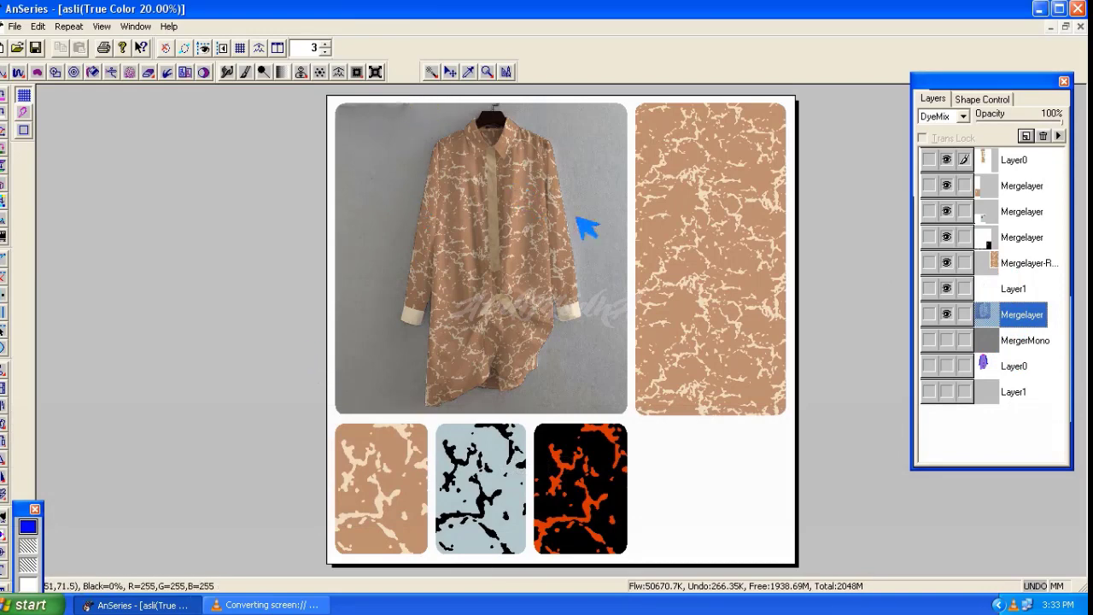
click(986, 289)
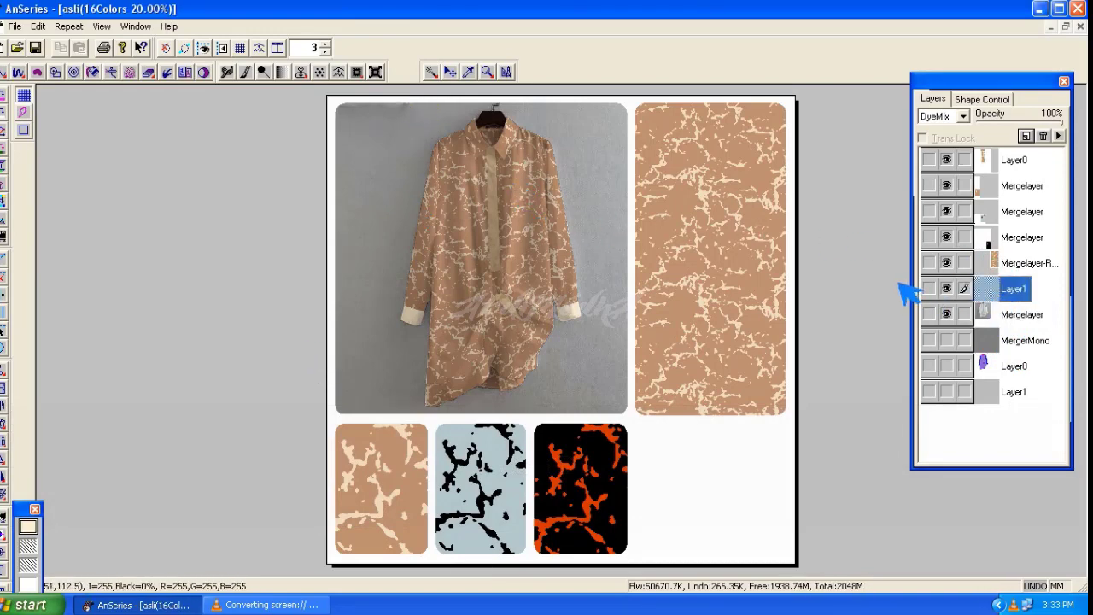
key(n)
click(989, 326)
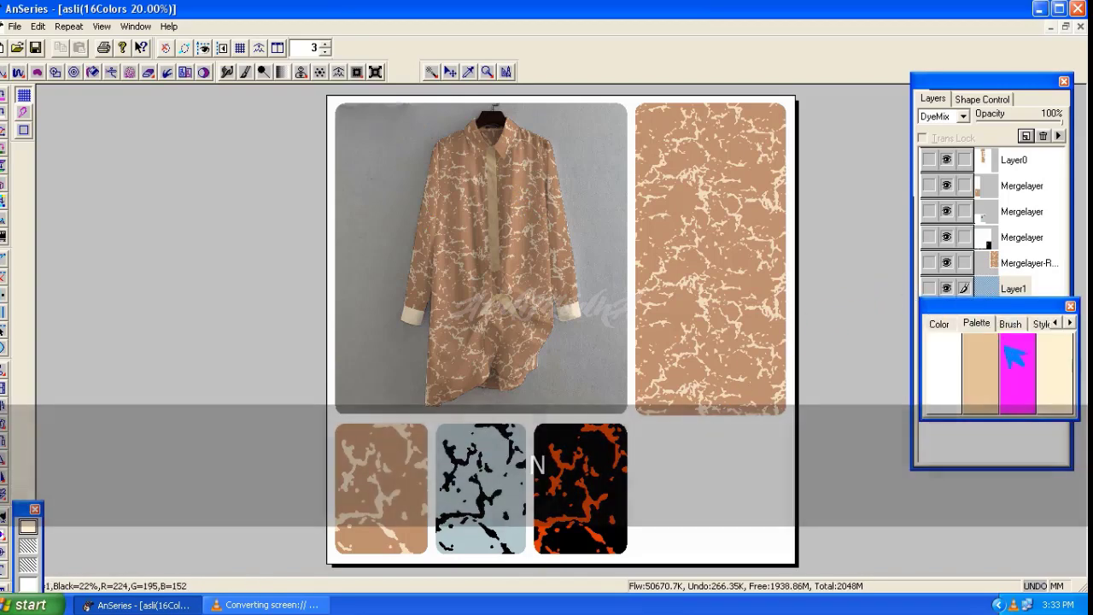
click(986, 365)
click(945, 327)
mouse_move(1005, 360)
mouse_down()
mouse_move(1028, 361)
mouse_move(1006, 360)
mouse_move(951, 396)
mouse_move(963, 355)
mouse_move(957, 373)
mouse_up()
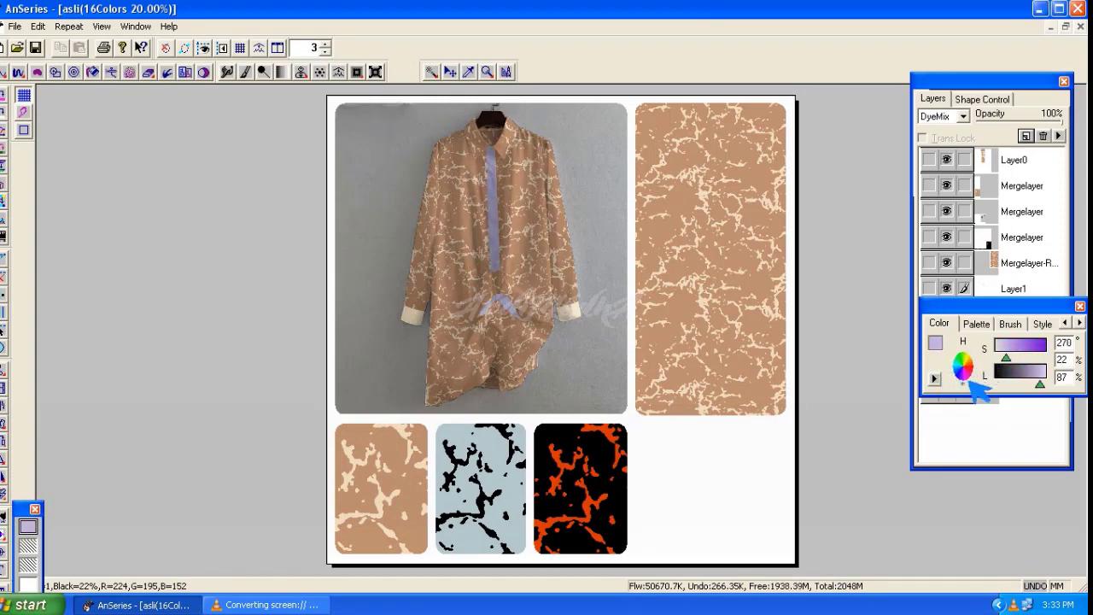
Step: Recolor the shirt's cream cuffs to a light peach by adjusting their palette color's hue and saturation
click(976, 323)
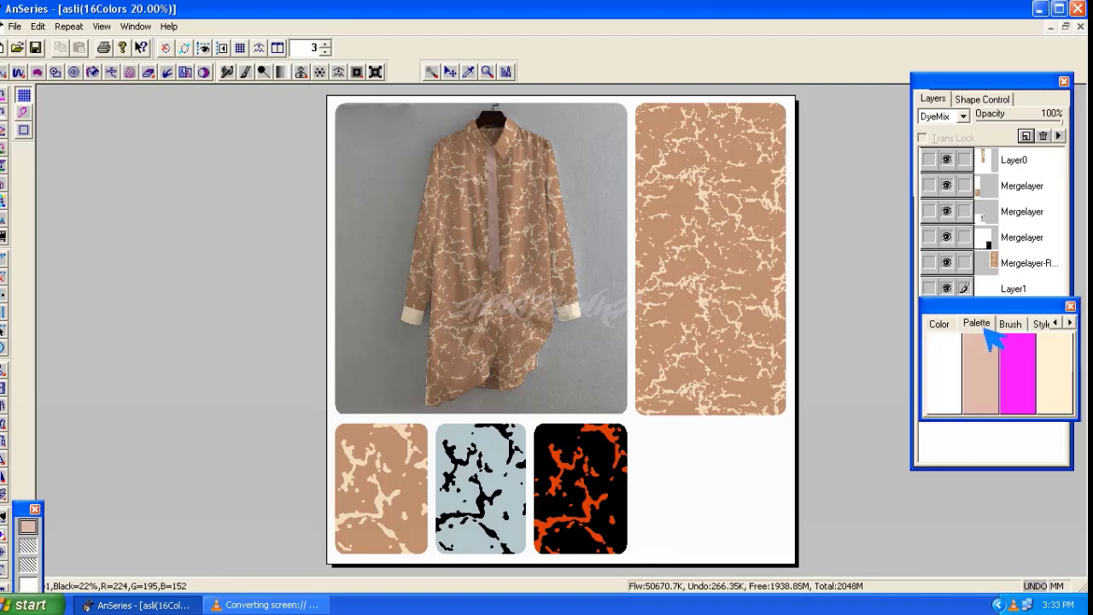
click(1050, 365)
click(943, 328)
drag(1015, 363, 1031, 368)
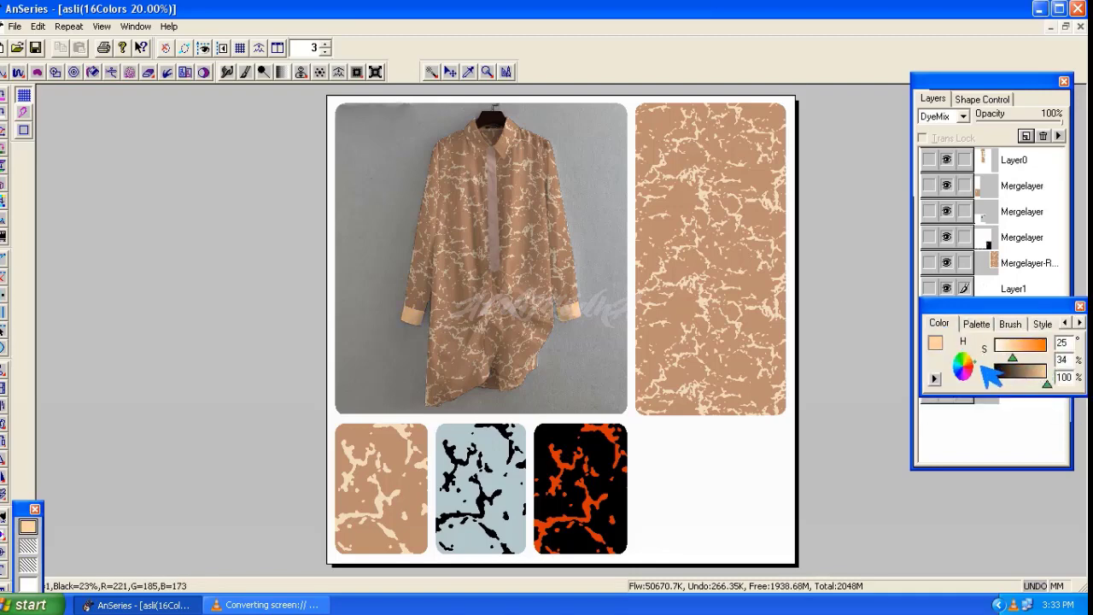
drag(1017, 362, 1015, 361)
click(1080, 306)
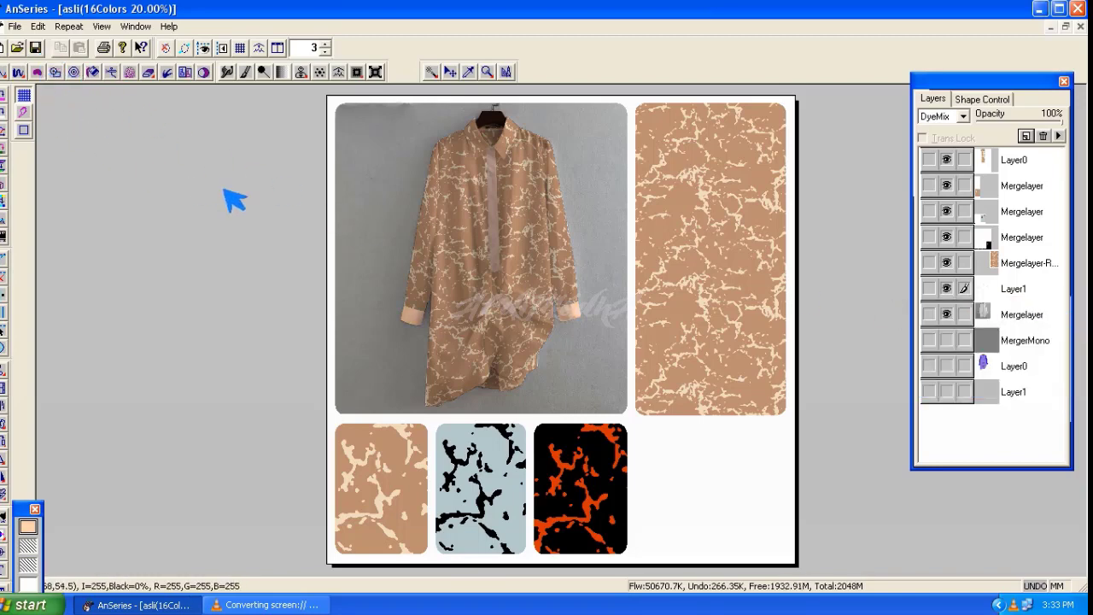
Step: Open the asli template from the BLOUNSE 10 folder in RN 87238 D9, show its bottom panel layer and hide MergerMono
click(15, 27)
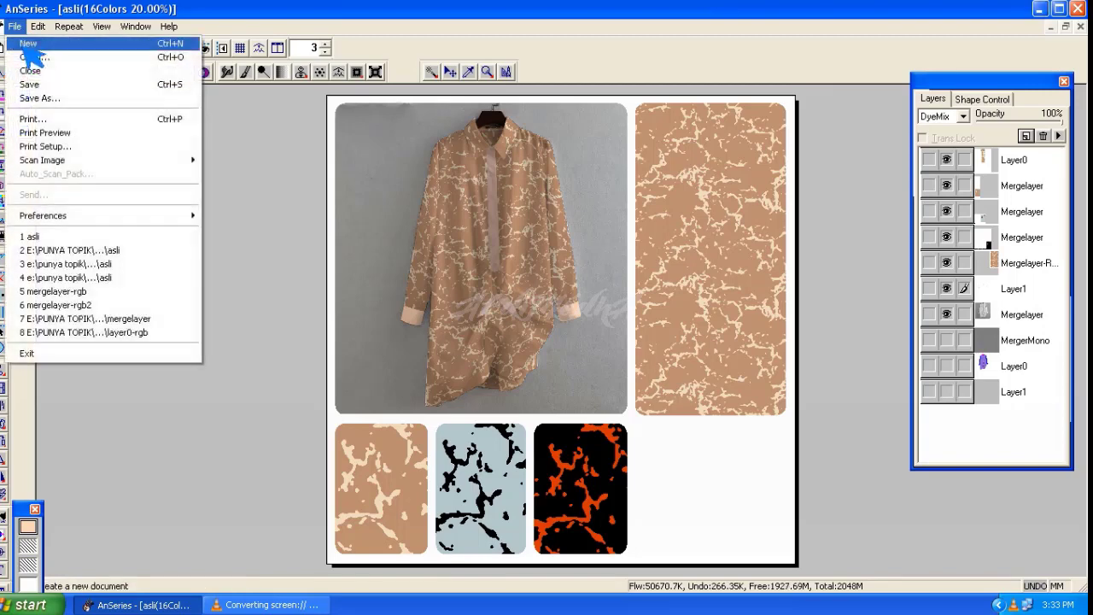
click(36, 57)
click(630, 154)
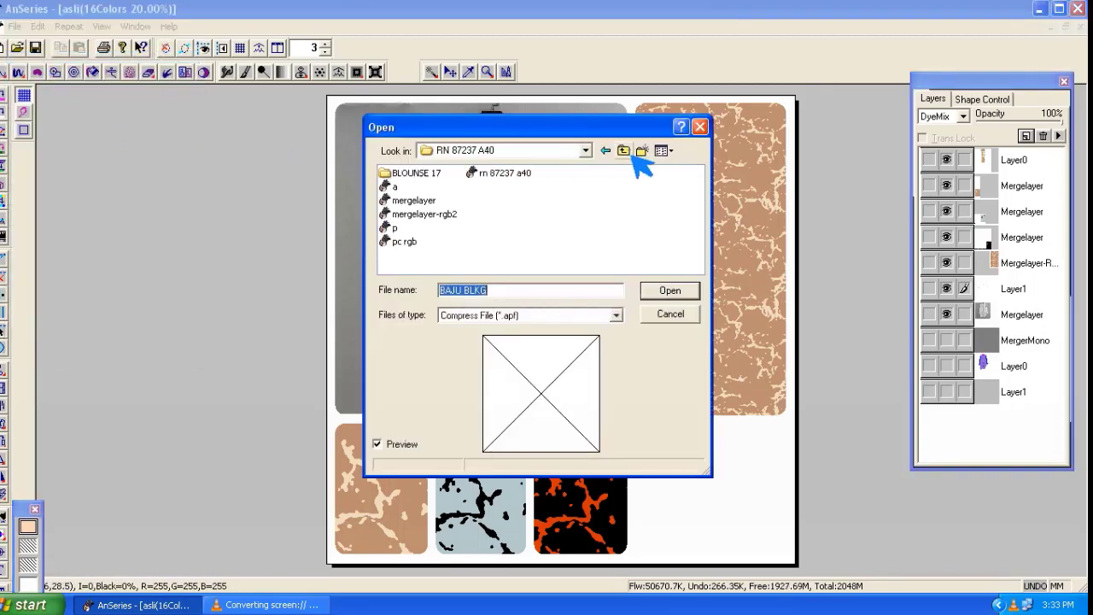
click(624, 151)
double_click(425, 228)
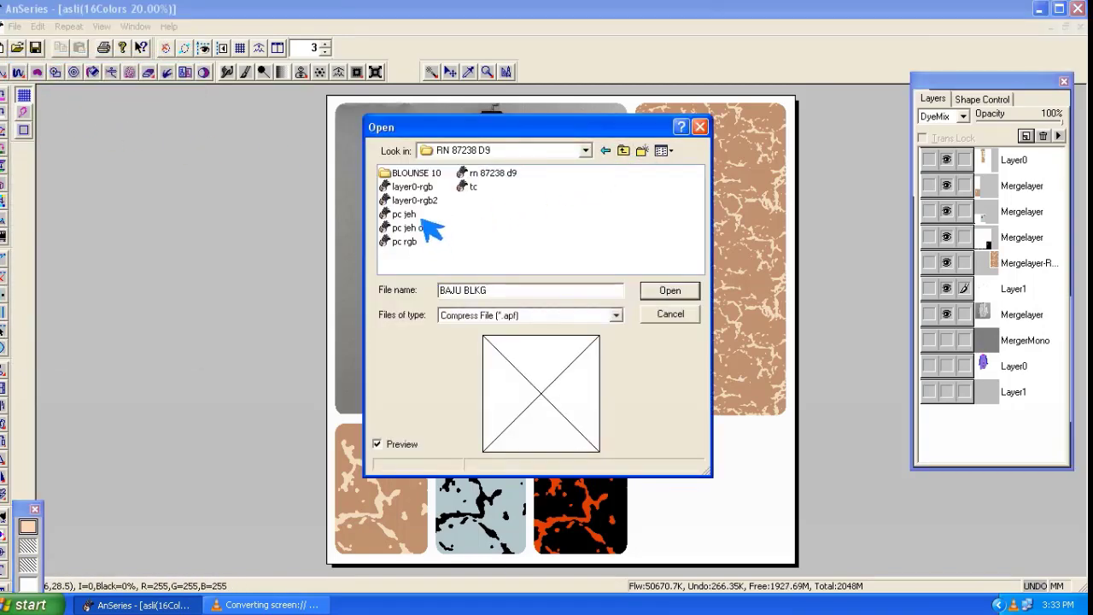
double_click(422, 174)
click(402, 173)
click(671, 290)
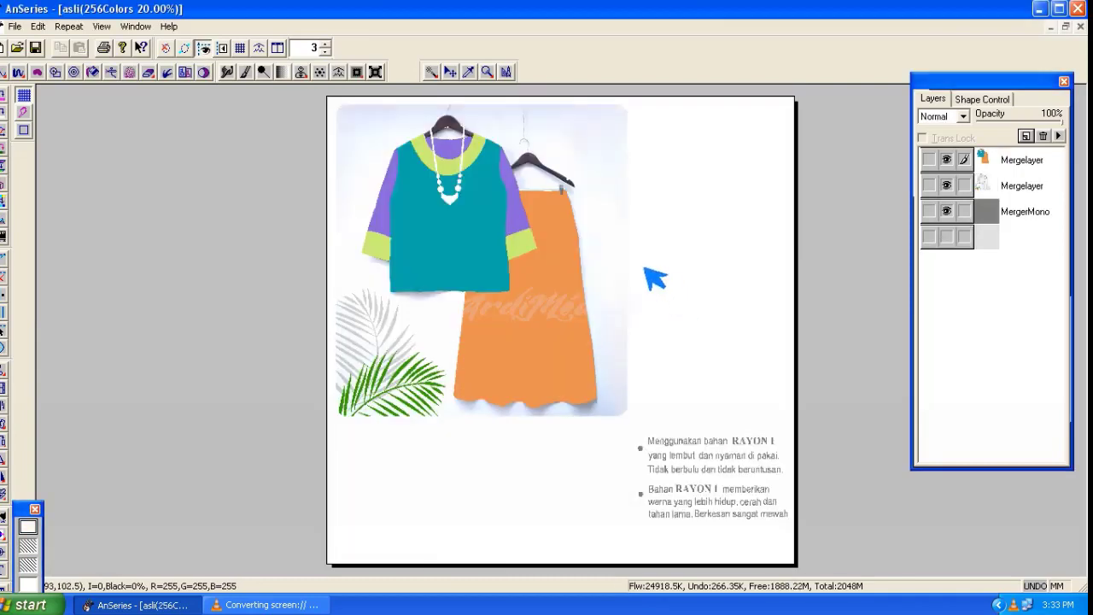
click(948, 234)
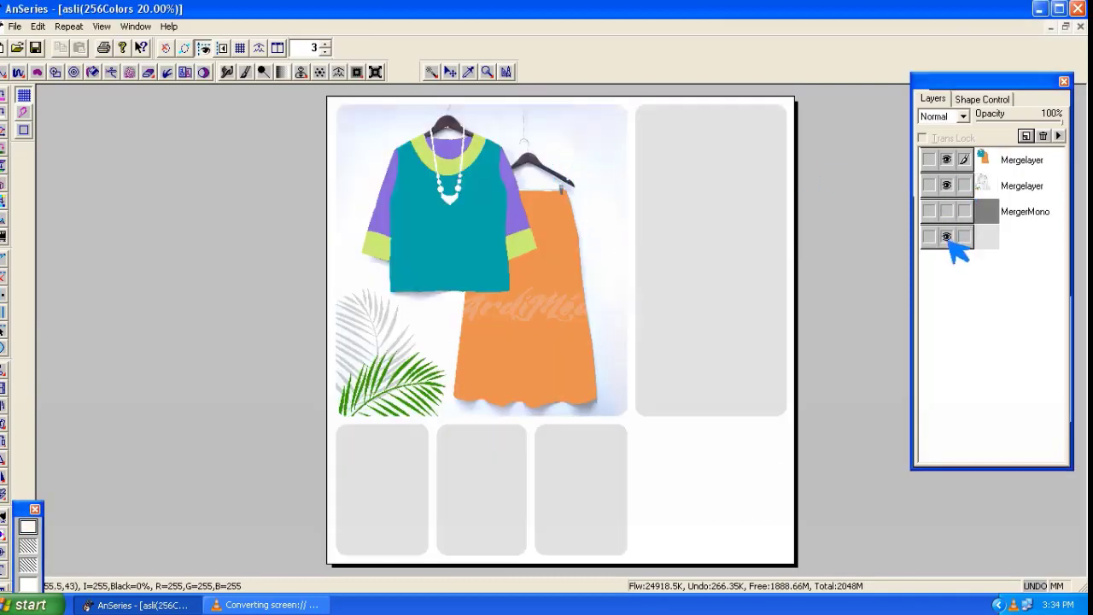
Step: Import layer0-rgb2 from RN 87238 D9 as a layer and move its blue bird pattern over the tall grey panel
key(ctrl+o)
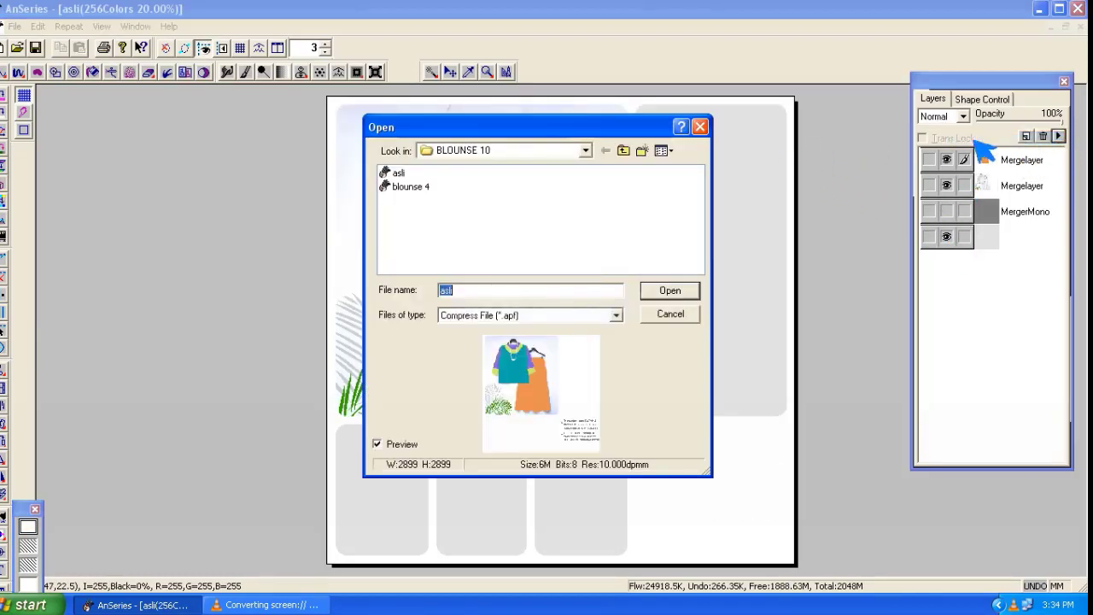
click(631, 153)
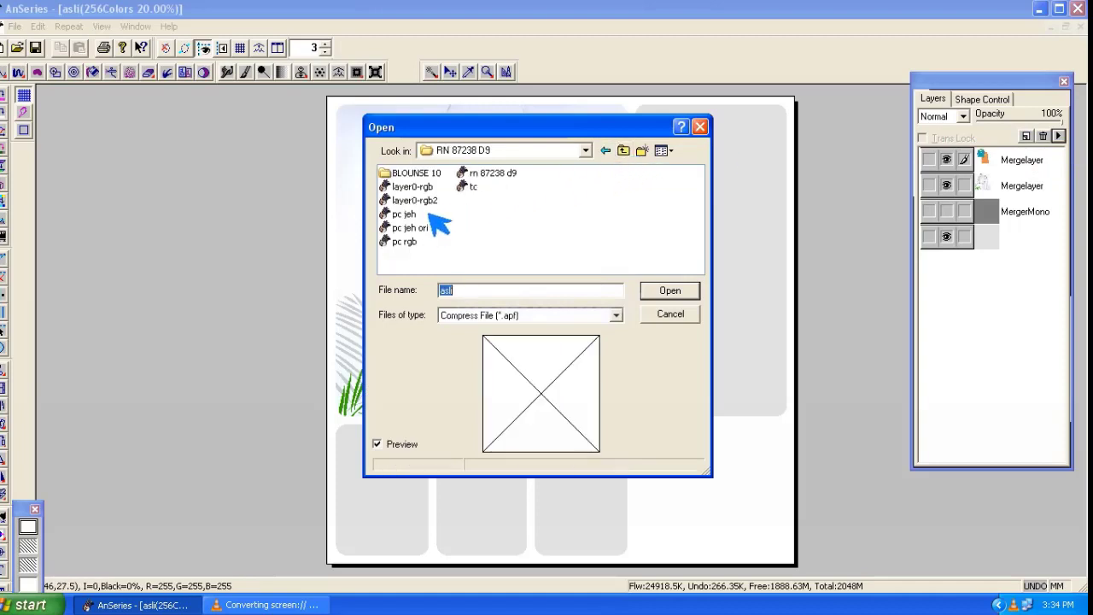
double_click(434, 205)
click(1010, 165)
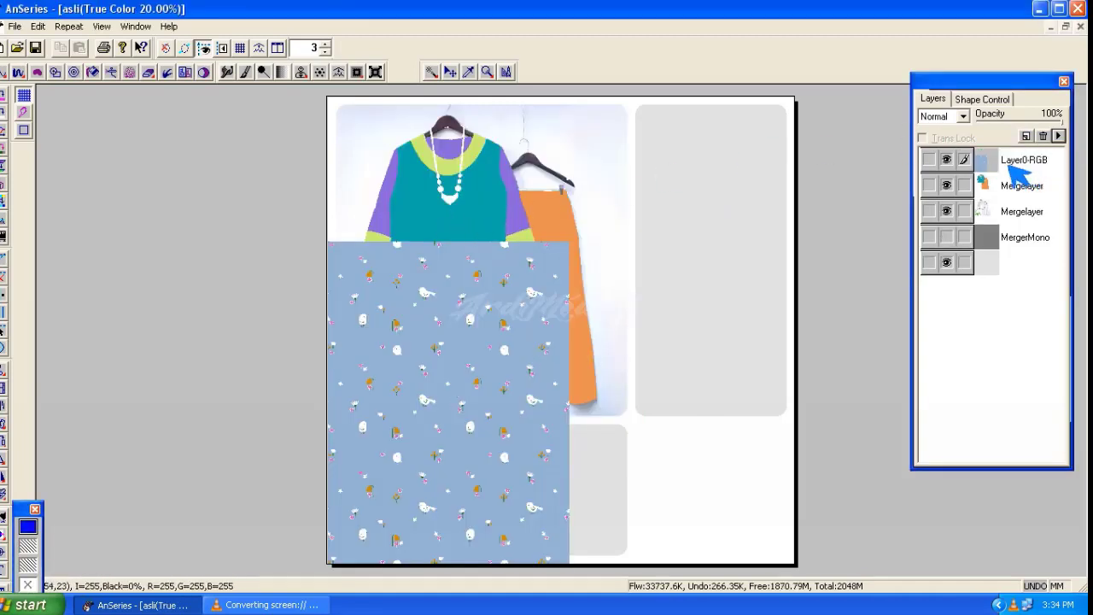
click(450, 71)
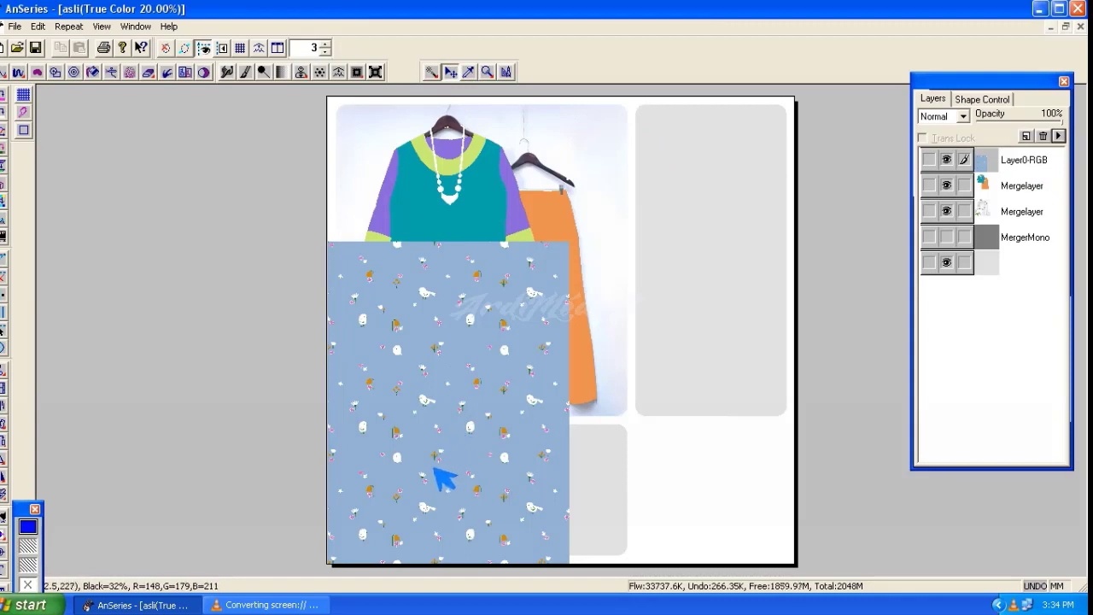
drag(434, 468, 709, 308)
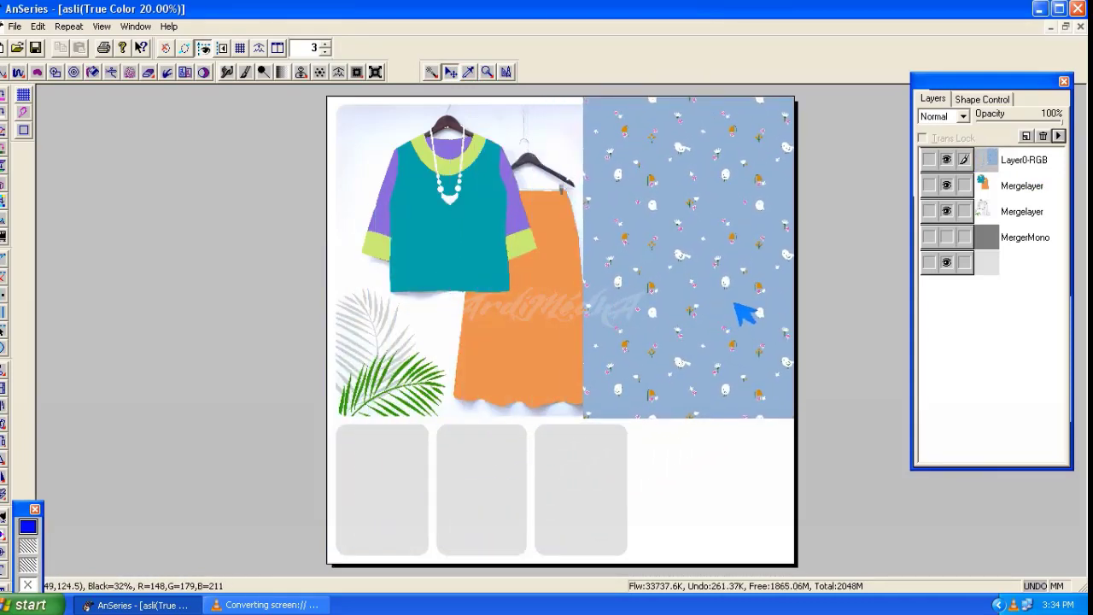
key(KP_Add)
drag(752, 282, 637, 387)
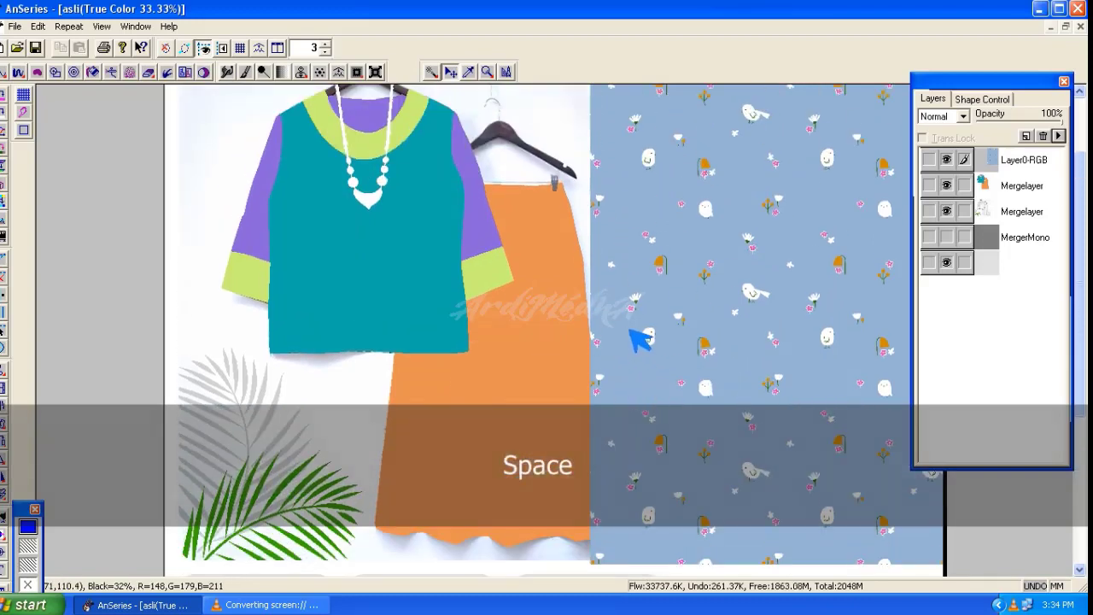
key(KP_Subtract)
key(KP_Subtract)
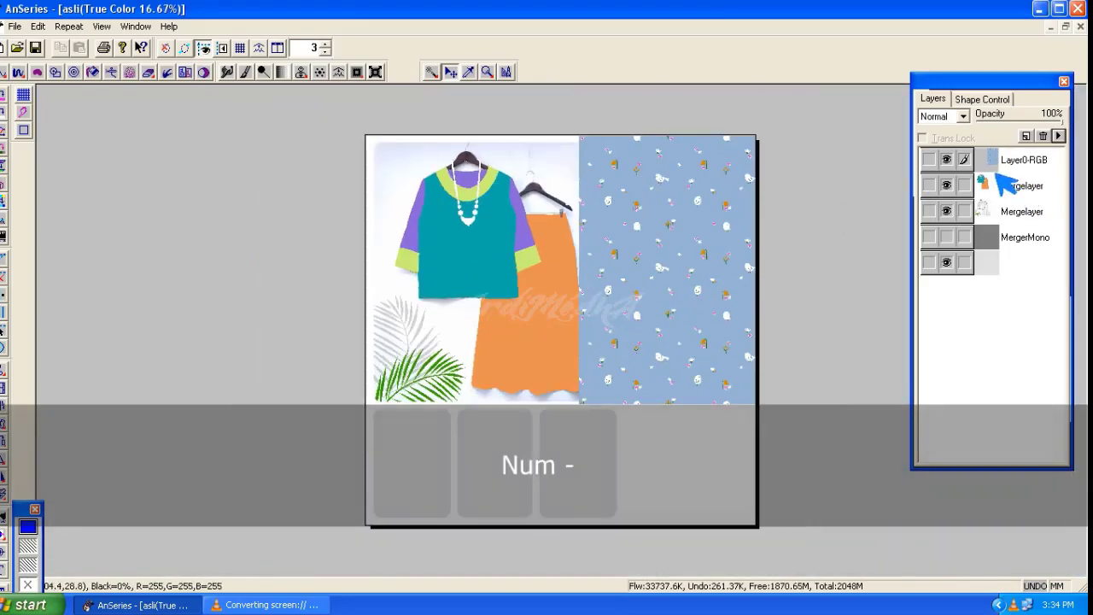
Step: Trim the blue Layer0-RGB pattern to the tall rounded panel by erasing everything outside the panel's selection, and clear the selection
click(993, 267)
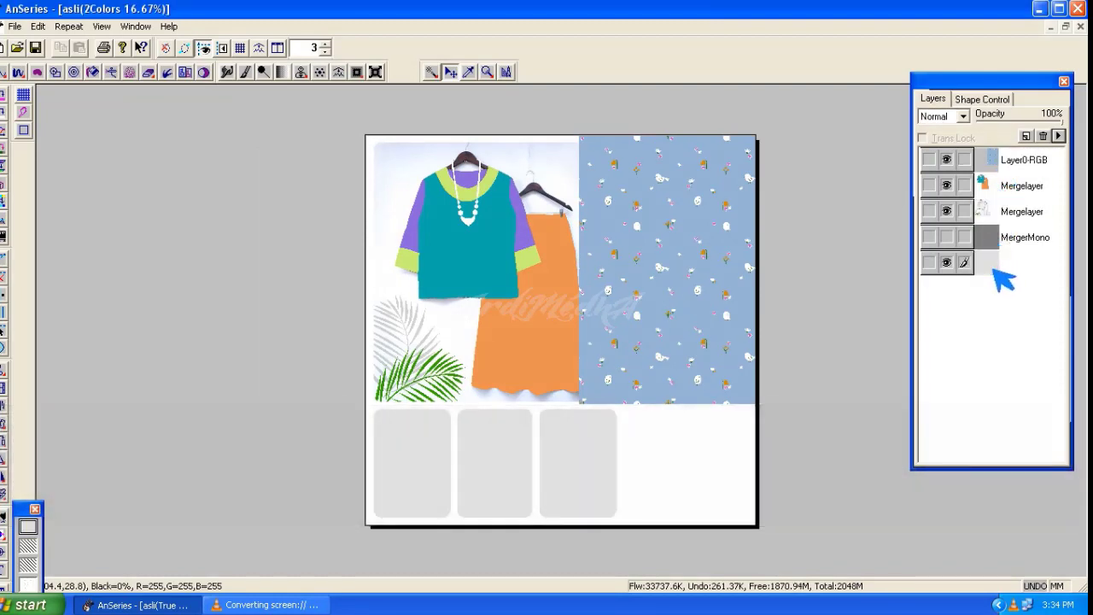
click(431, 71)
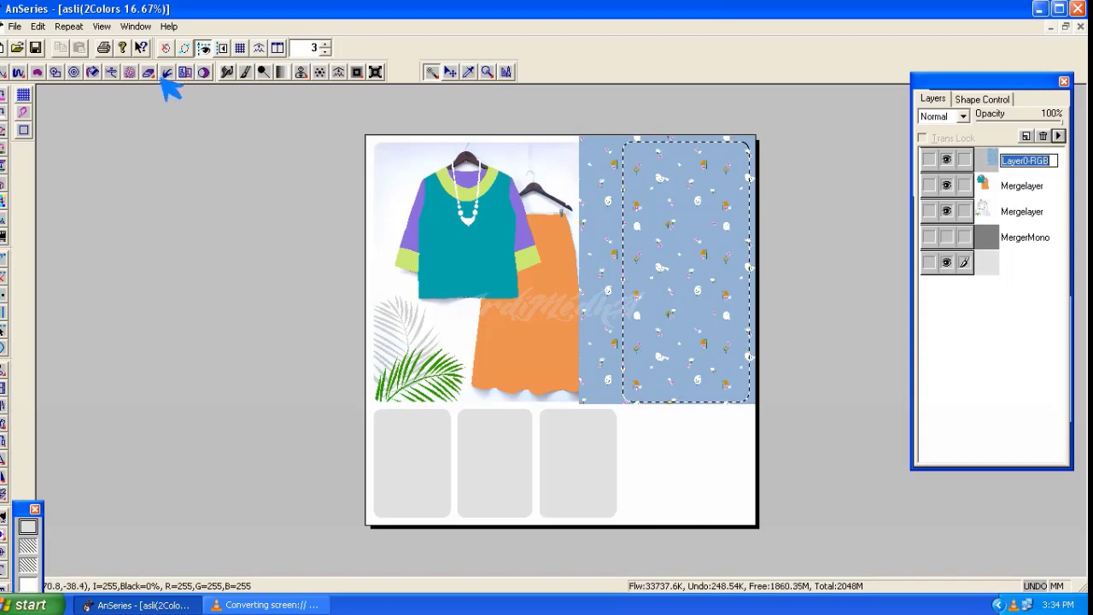
click(148, 73)
mouse_move(325, 110)
mouse_down()
mouse_move(650, 145)
mouse_move(664, 223)
mouse_up()
click(989, 164)
key(ctrl+z)
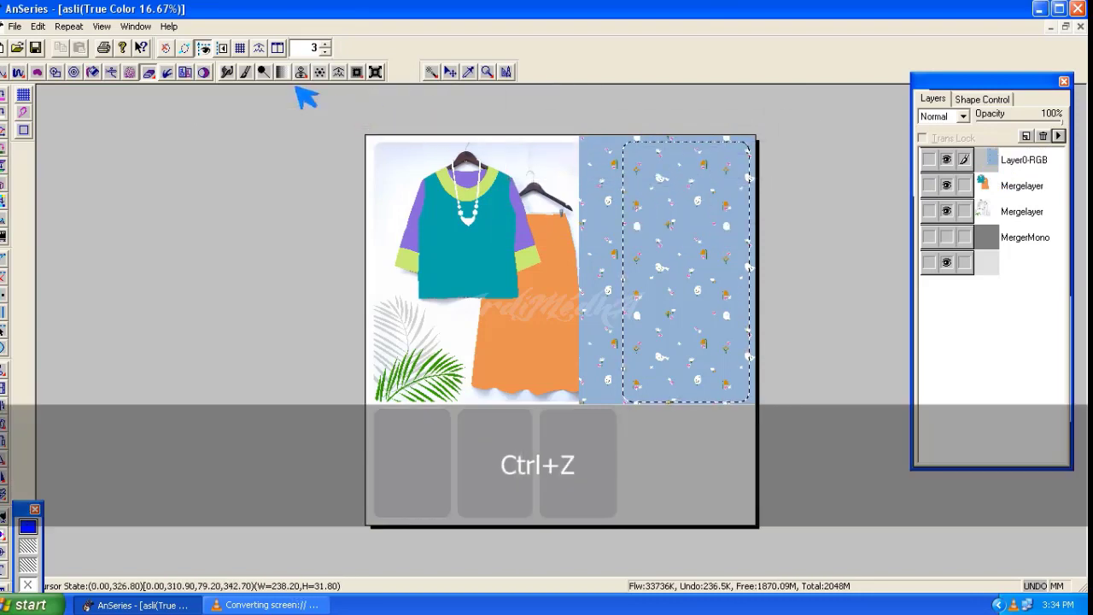
click(187, 51)
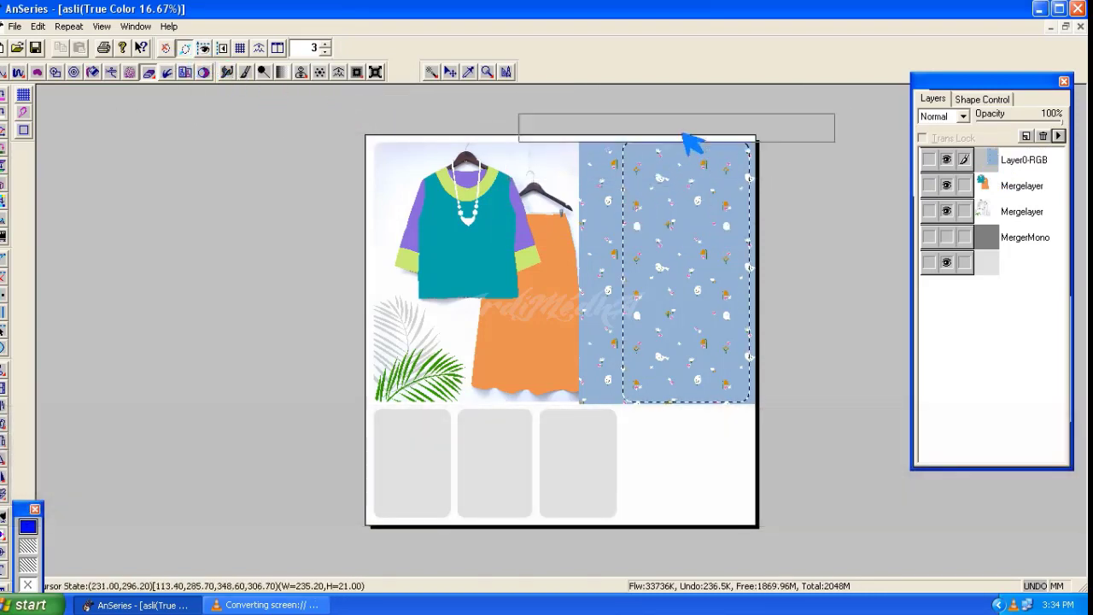
drag(680, 132, 671, 418)
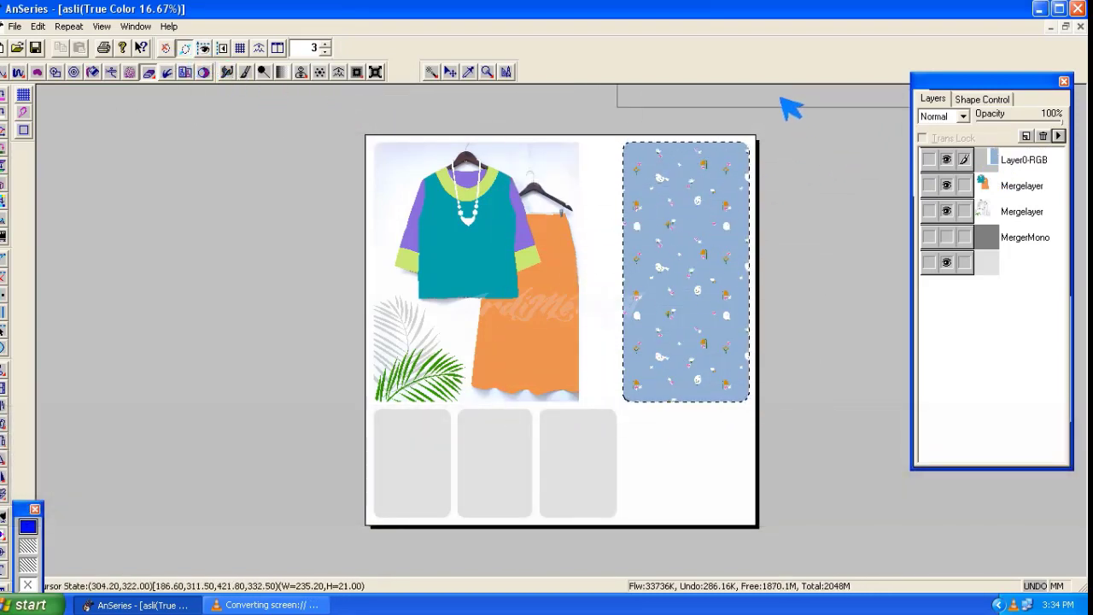
key(ctrl+d)
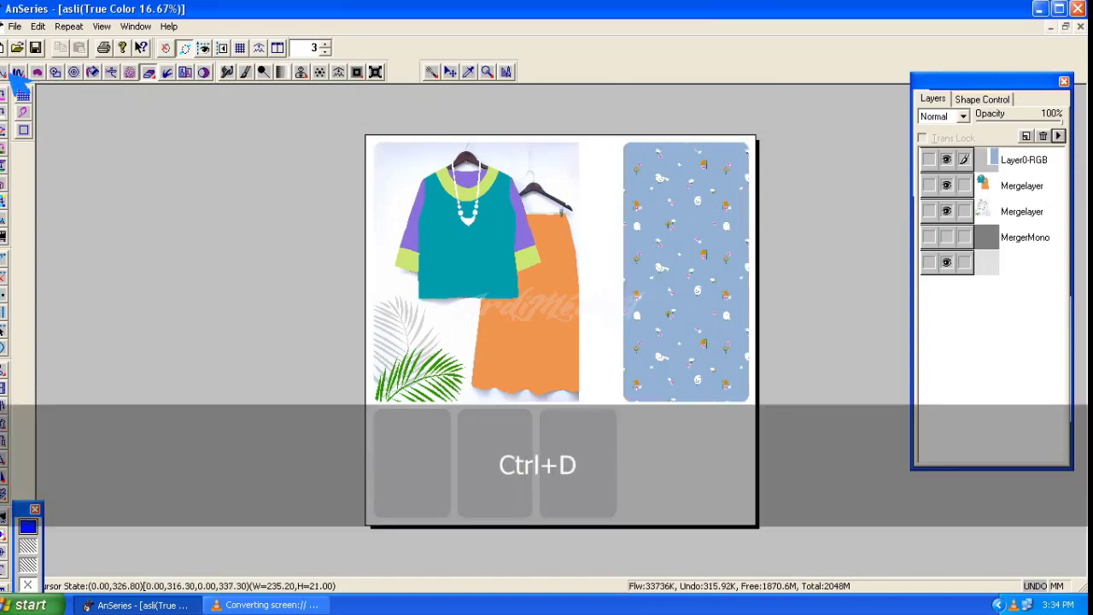
Step: Activate the bottom panel layer and load the color variants from the pc rgb file in RN 87238 D9
click(992, 264)
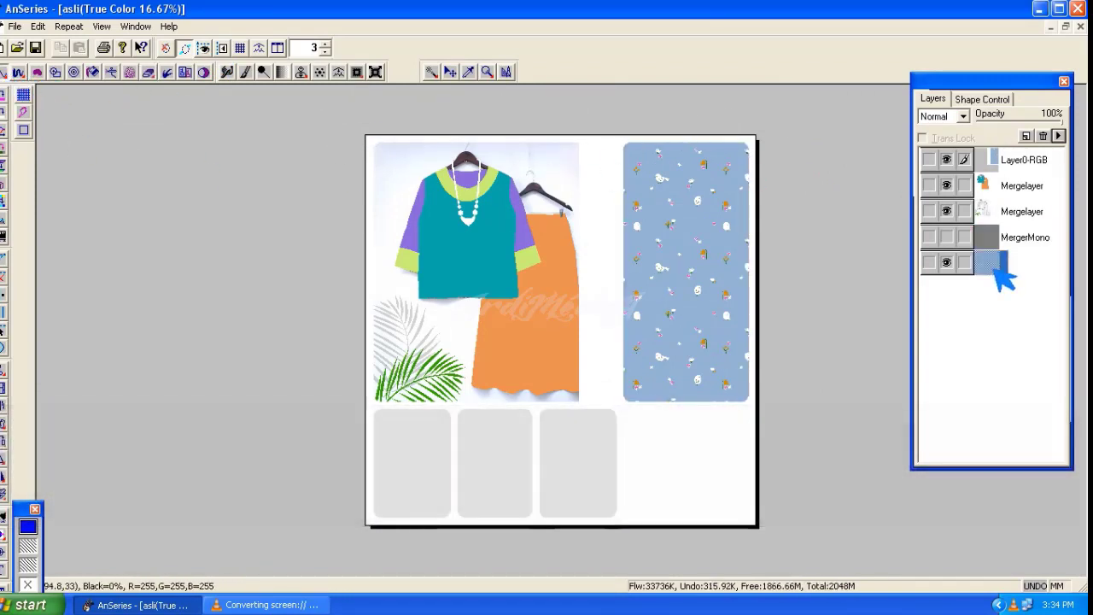
click(432, 72)
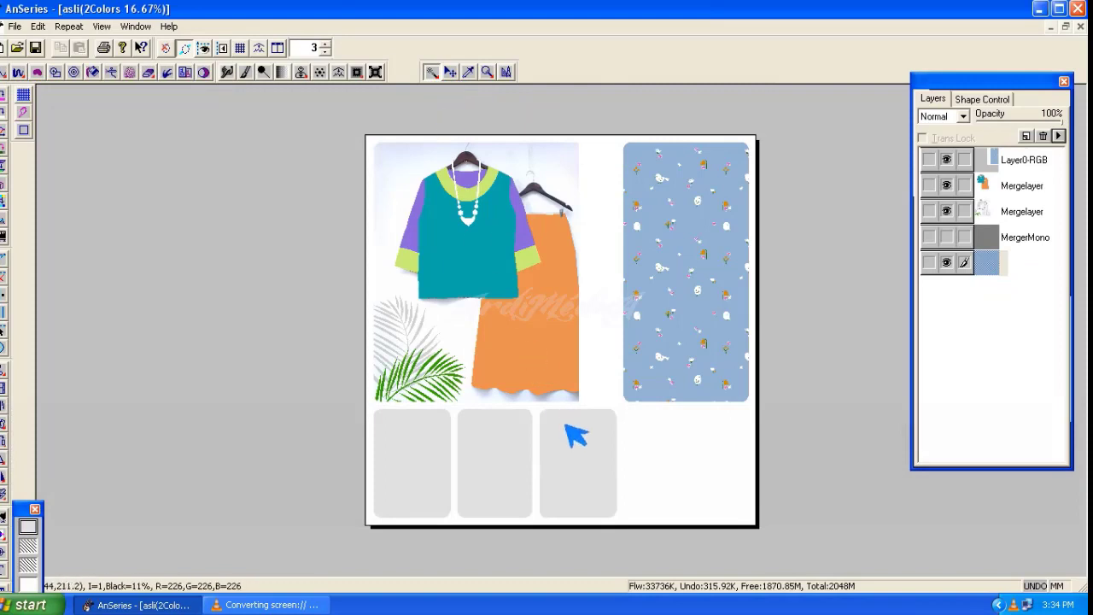
click(1058, 136)
click(961, 140)
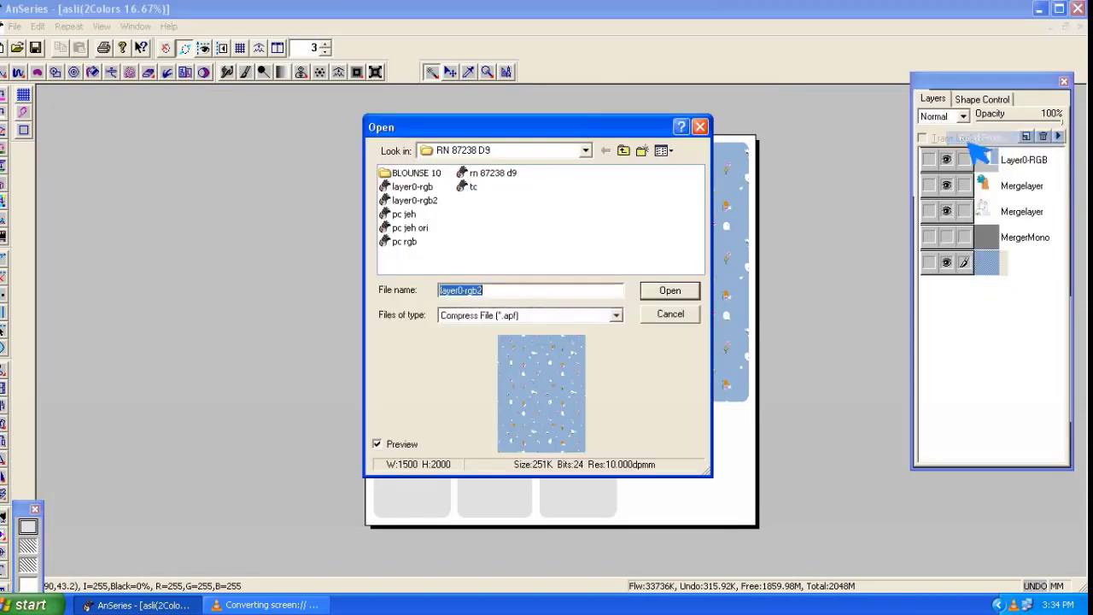
double_click(405, 242)
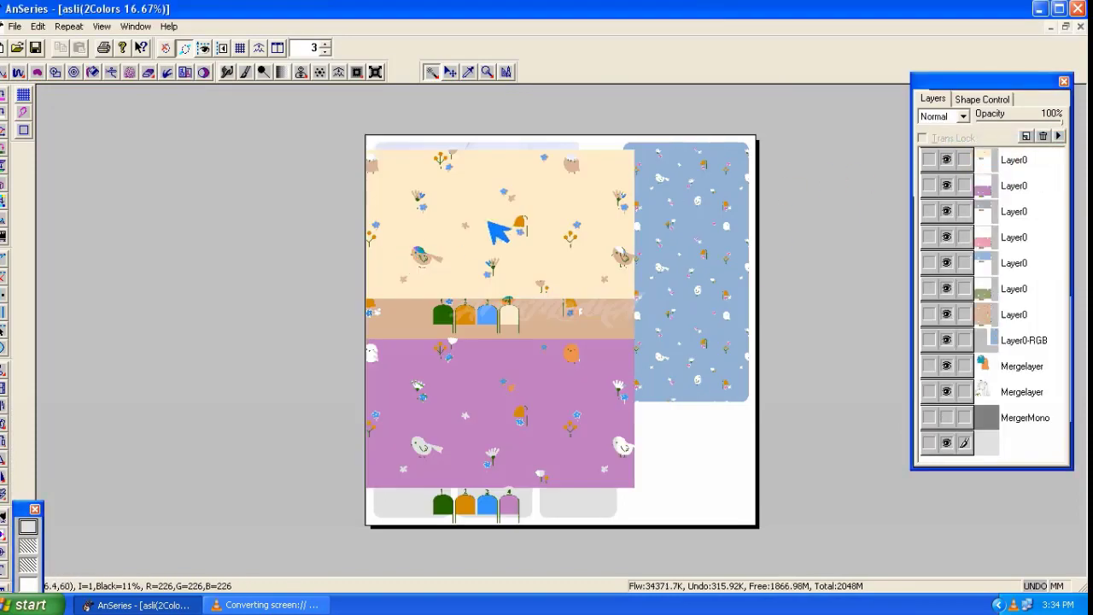
Step: Delete the cream, purple, grey and tan variant layers, keeping the pink, blue and green ones
click(1028, 165)
click(1045, 137)
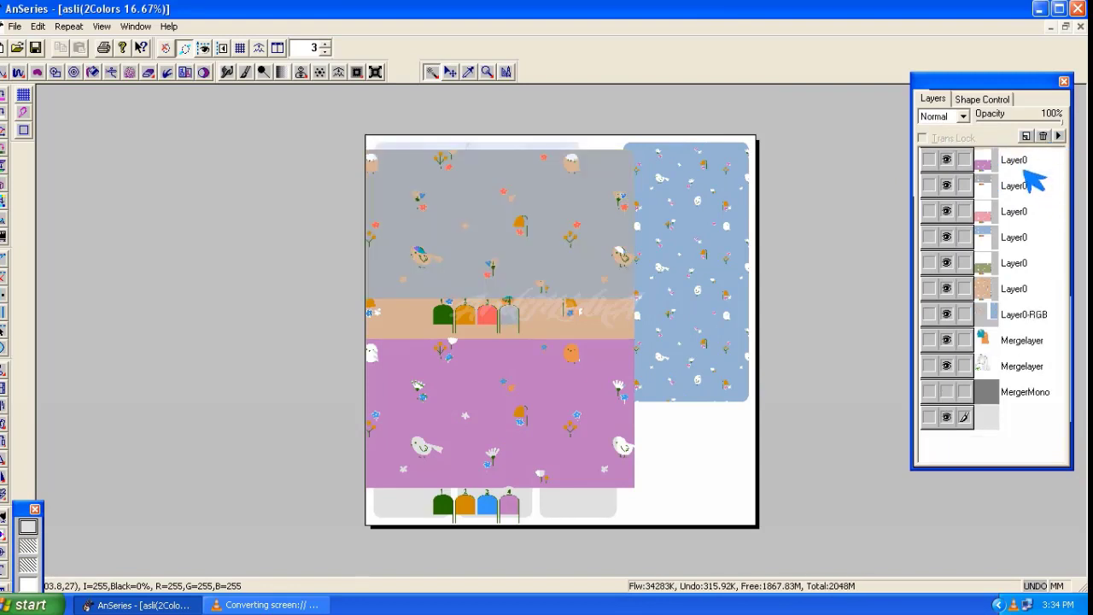
click(1022, 164)
click(1045, 137)
drag(1024, 160, 1046, 137)
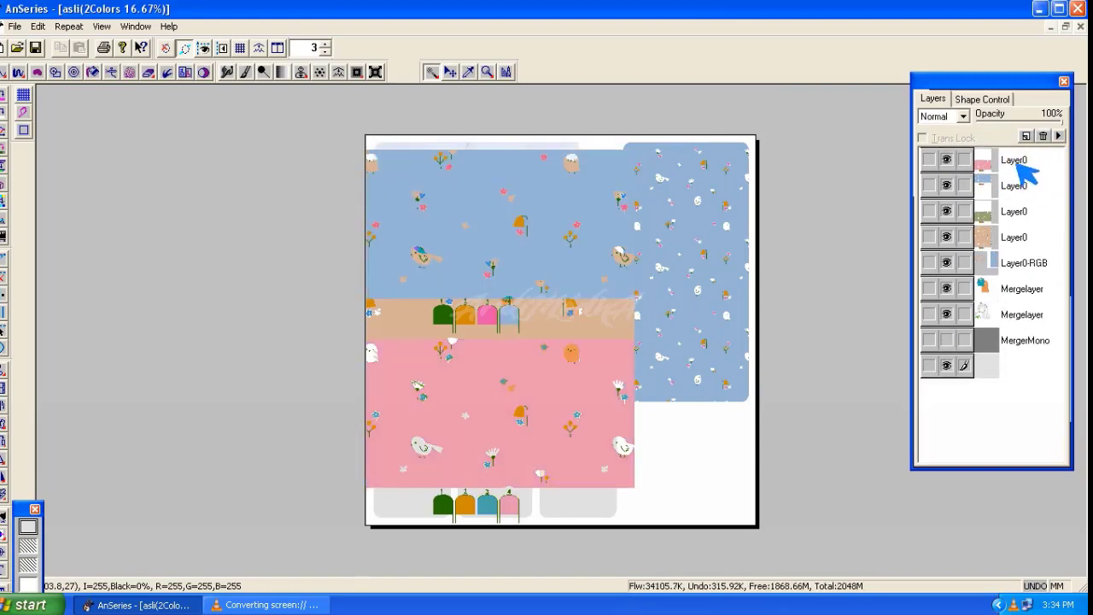
click(1016, 238)
click(1043, 136)
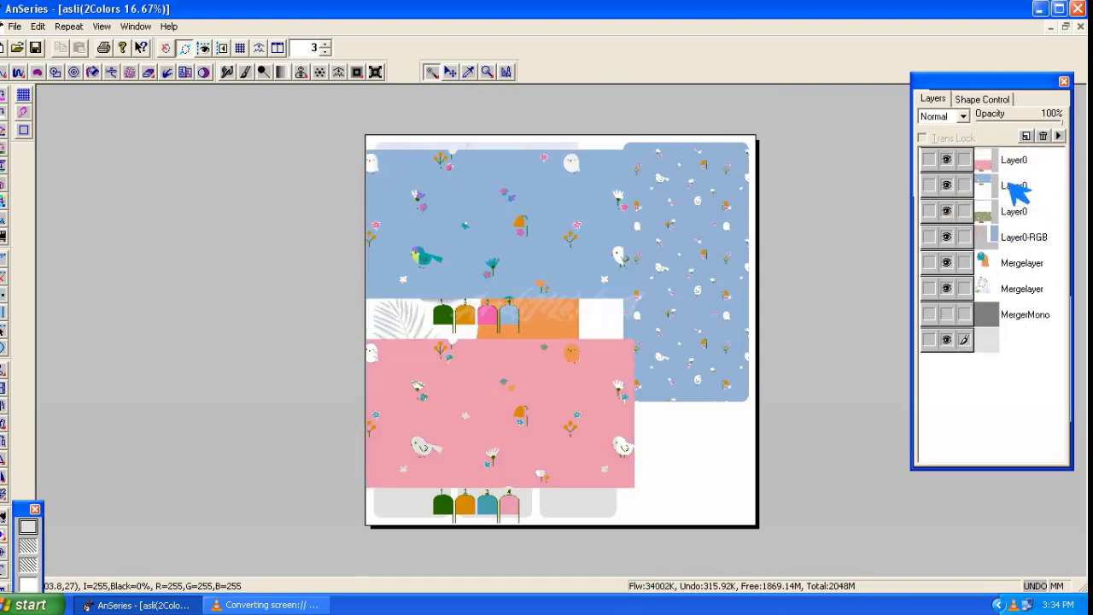
Step: Hide the blue and green variant layers and move the pink bird pattern over the first small grey panel
click(1008, 162)
click(950, 187)
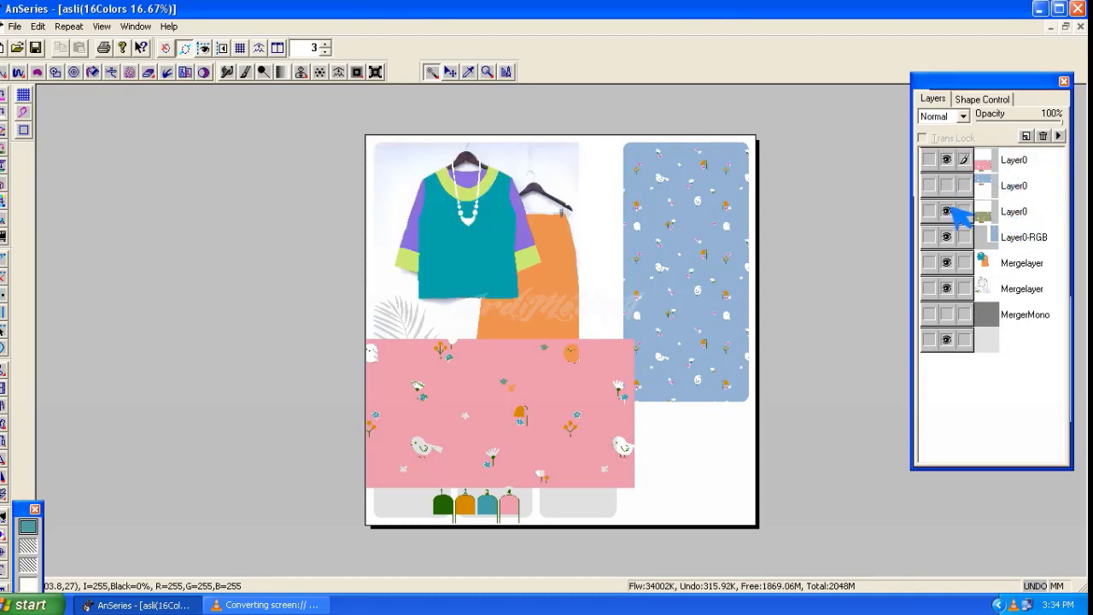
click(950, 210)
click(997, 166)
click(450, 71)
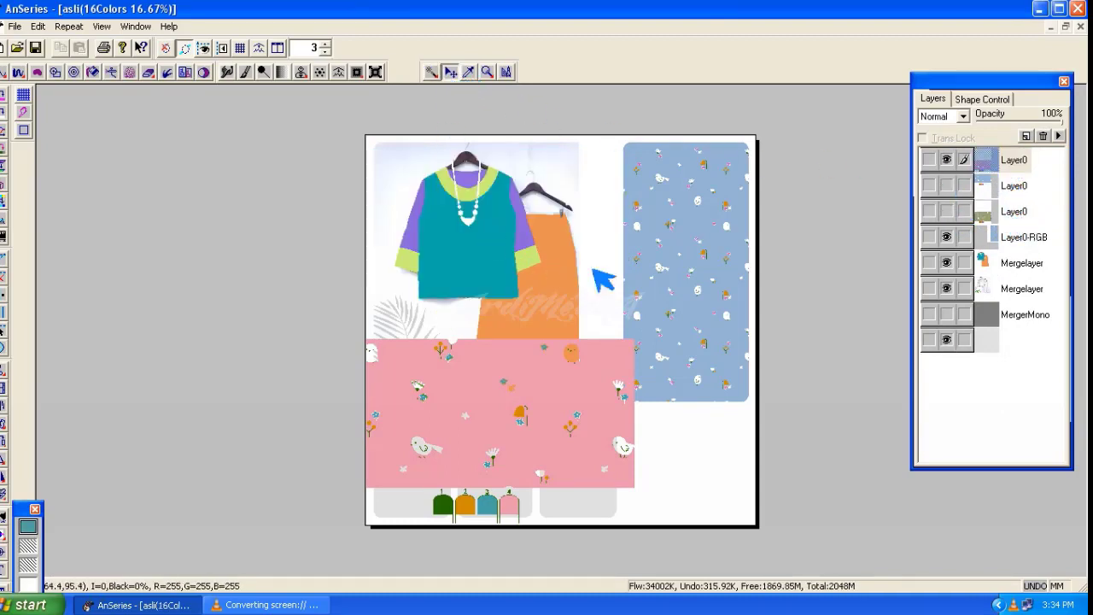
drag(566, 412, 374, 446)
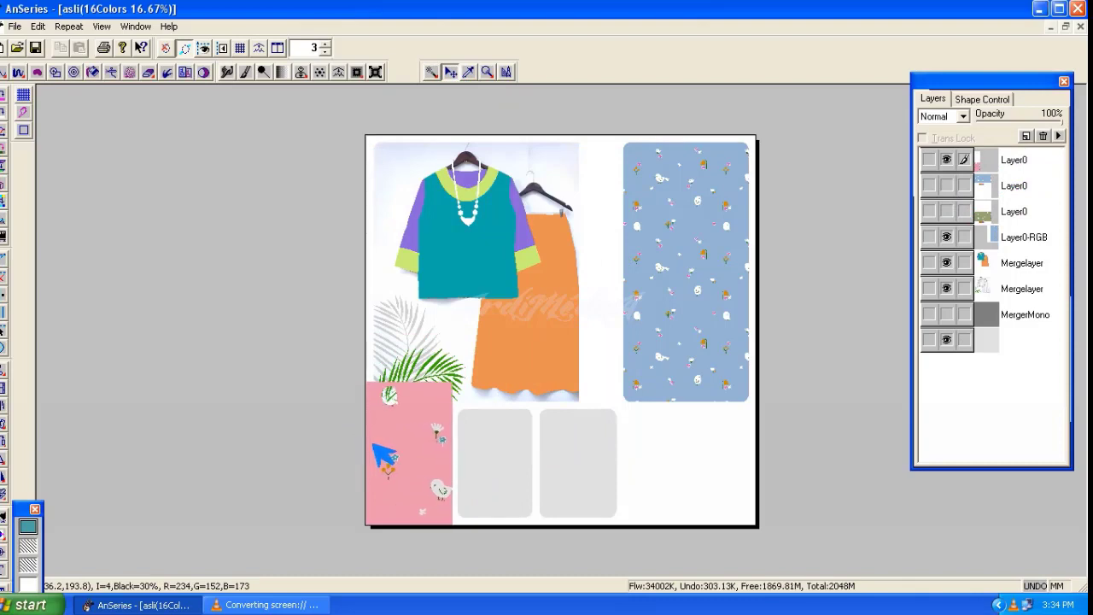
Step: Move the blue variant over the middle small grey panel and the green variant over the third, hiding layers that obstruct the view
click(1008, 185)
click(946, 185)
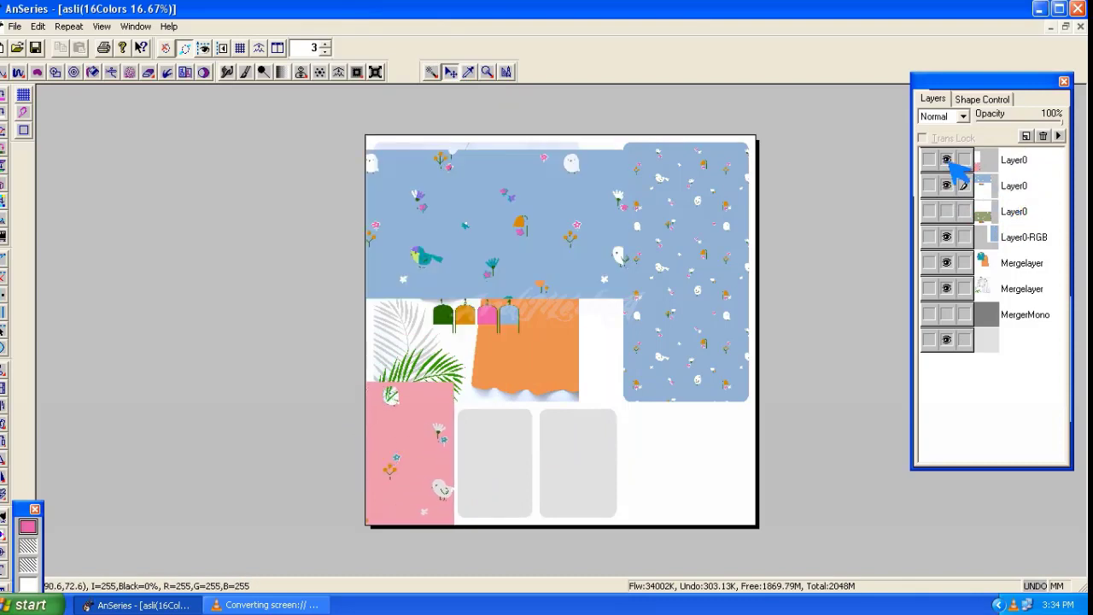
click(947, 160)
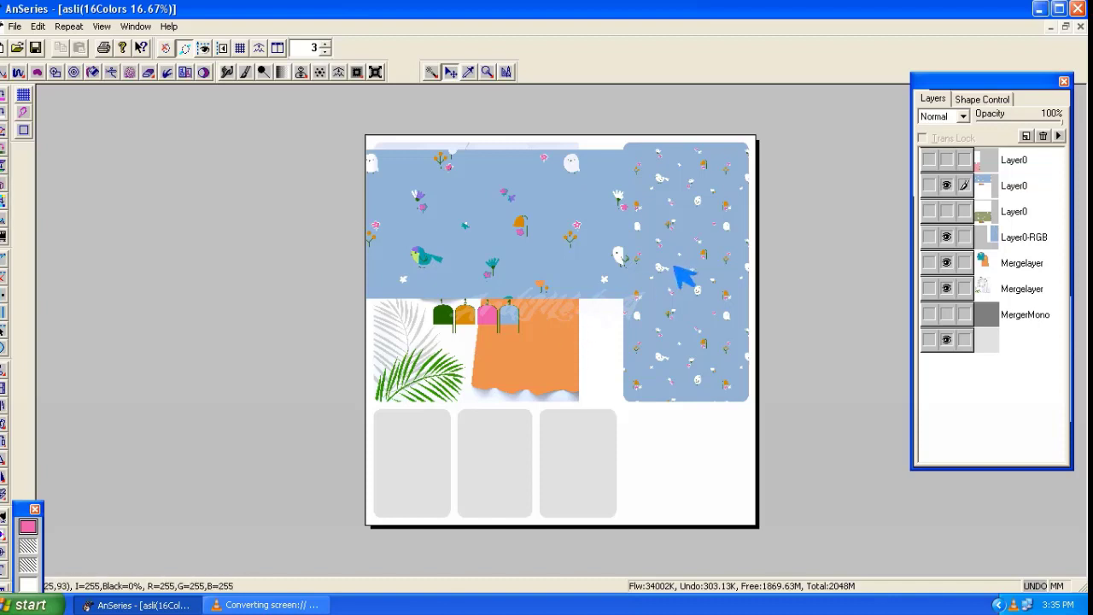
drag(675, 271, 490, 504)
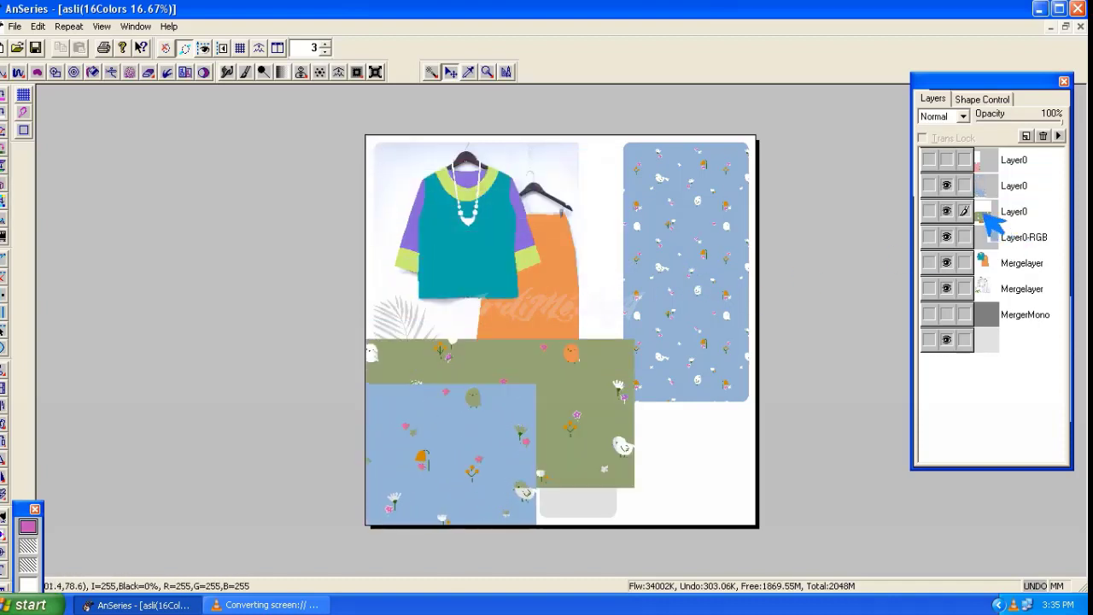
drag(583, 402, 586, 454)
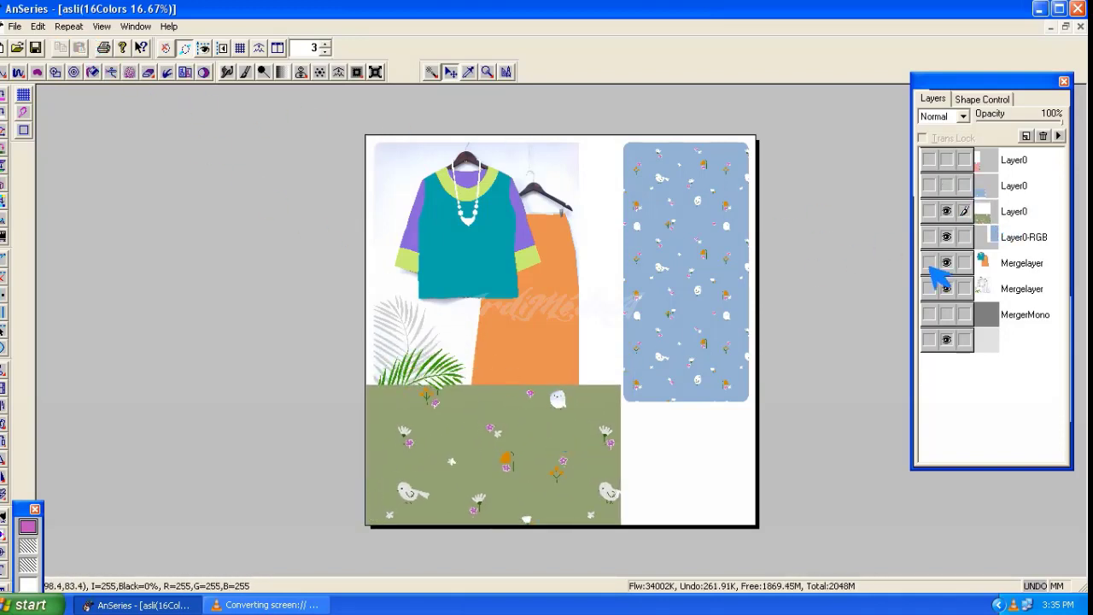
Step: Trim the green pattern to the third small panel by selecting the panel's shape and erasing everything outside it
click(991, 342)
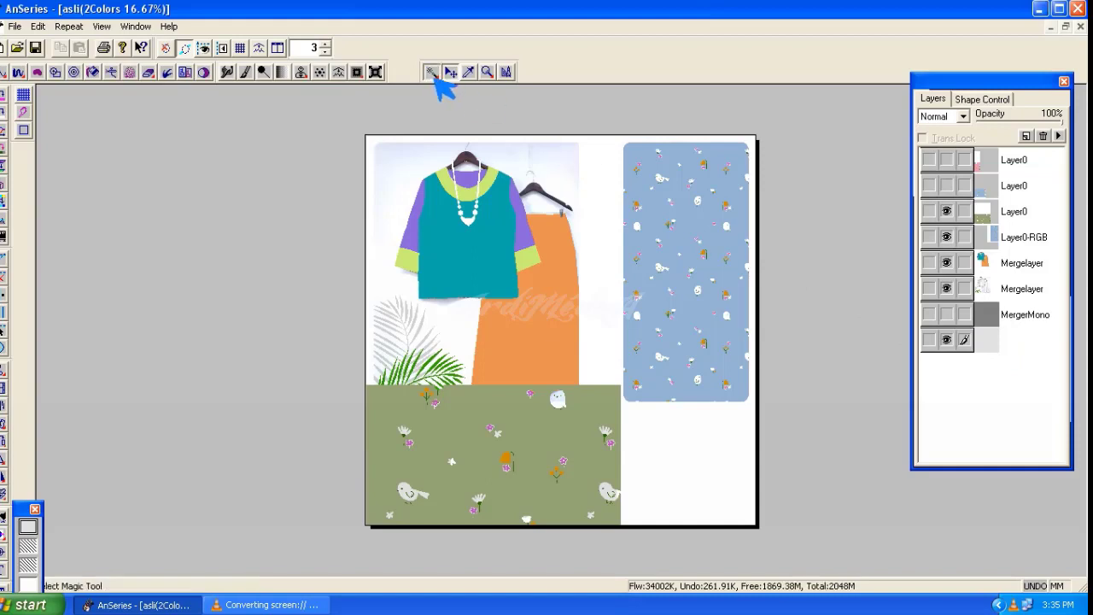
click(1010, 218)
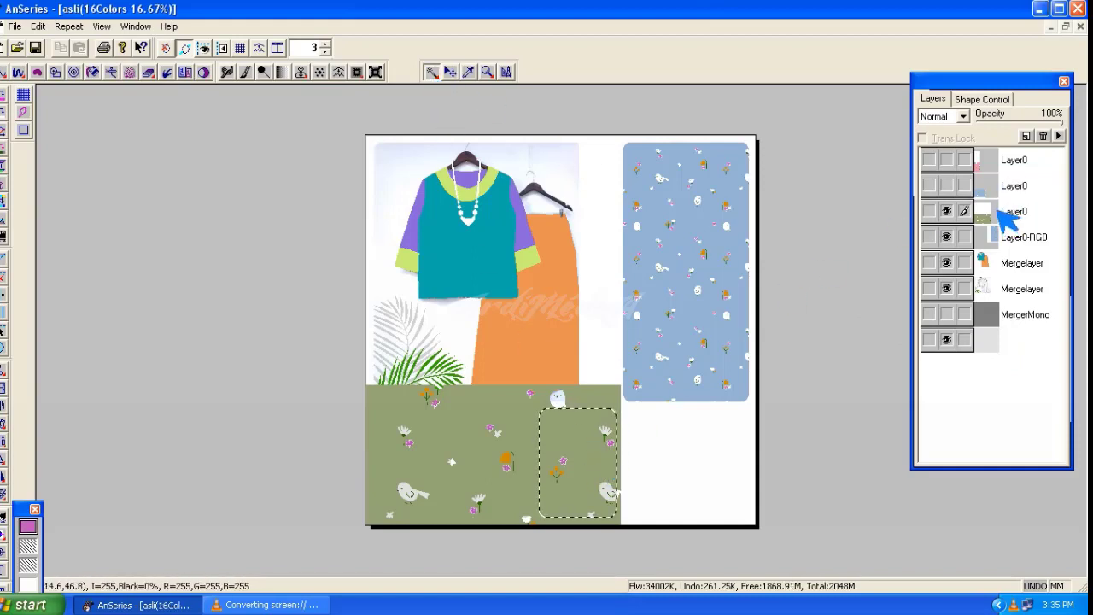
click(152, 74)
drag(193, 170, 512, 284)
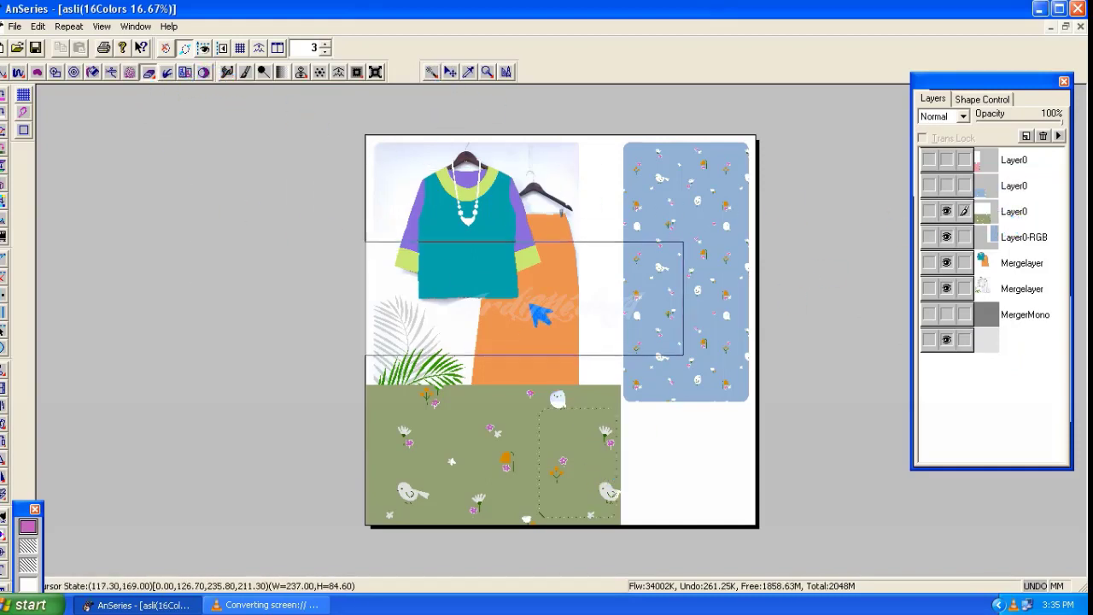
mouse_move(494, 326)
mouse_down()
mouse_move(463, 396)
mouse_move(539, 434)
mouse_up()
Step: Select the middle small panel on the bottom layer and erase the blue pattern outside that shape
click(989, 261)
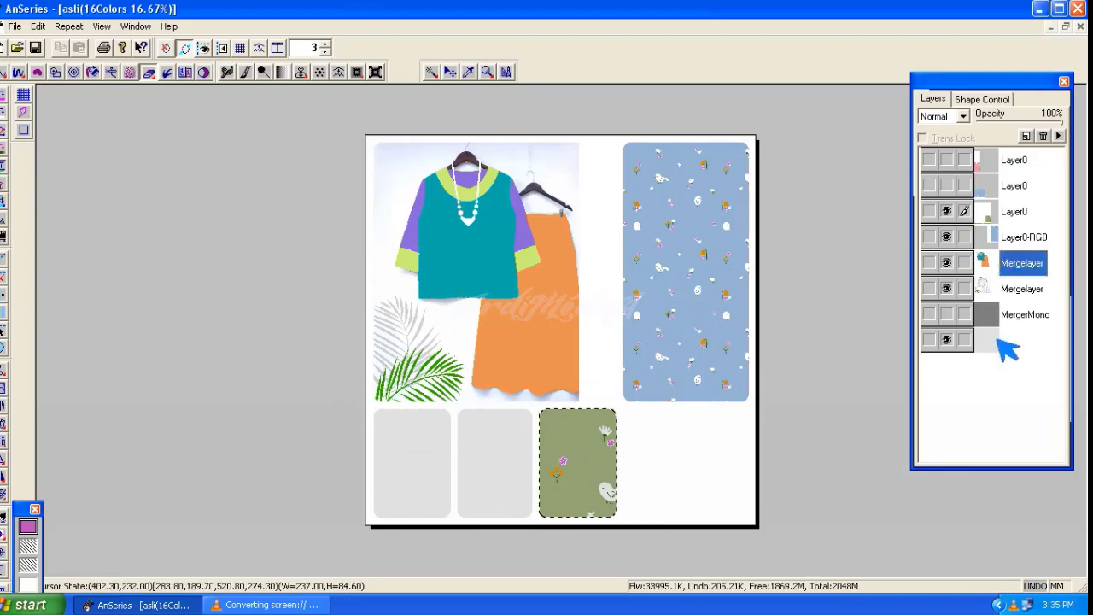
click(994, 346)
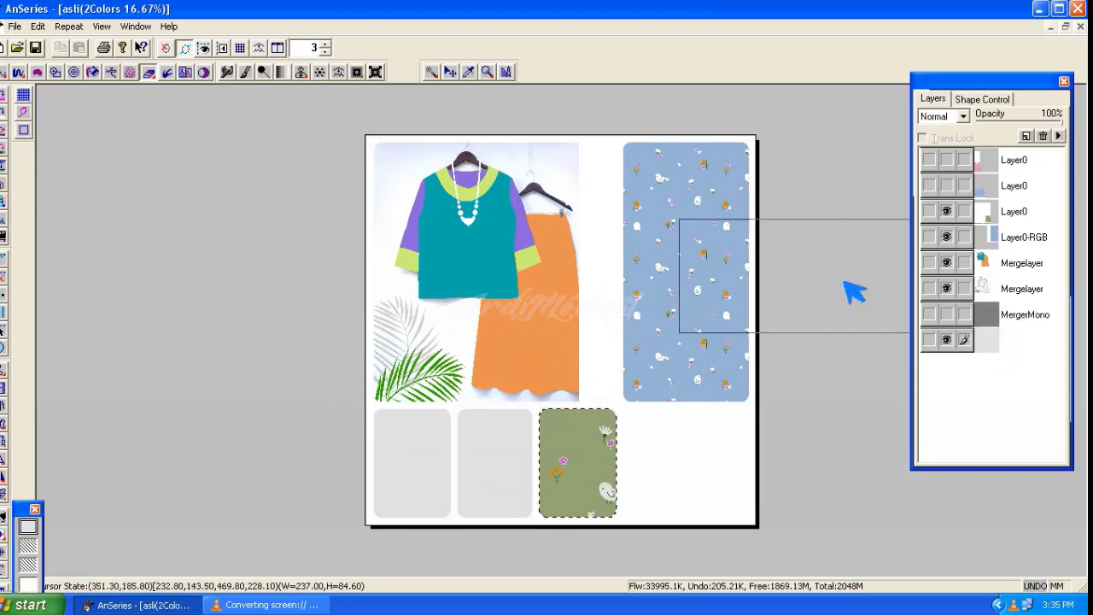
click(431, 74)
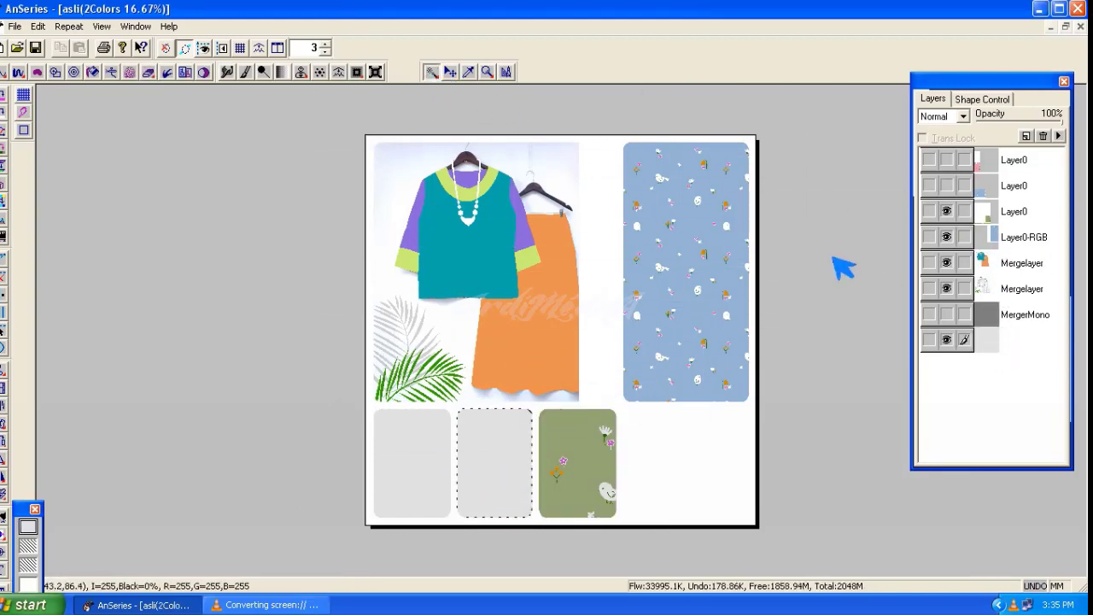
click(1000, 195)
click(151, 74)
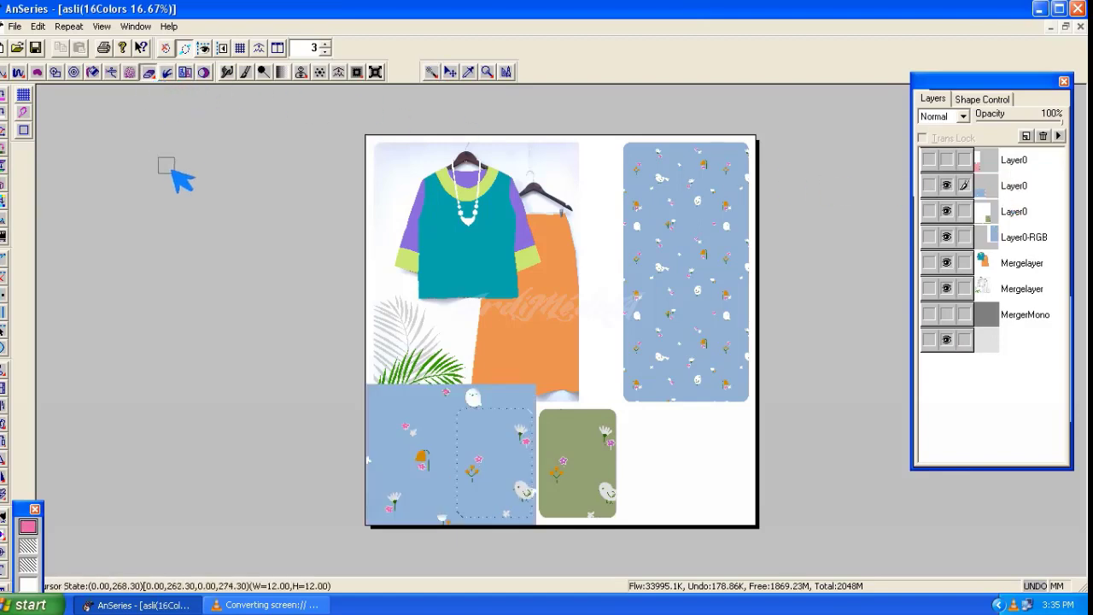
drag(243, 234, 439, 319)
drag(455, 381, 447, 521)
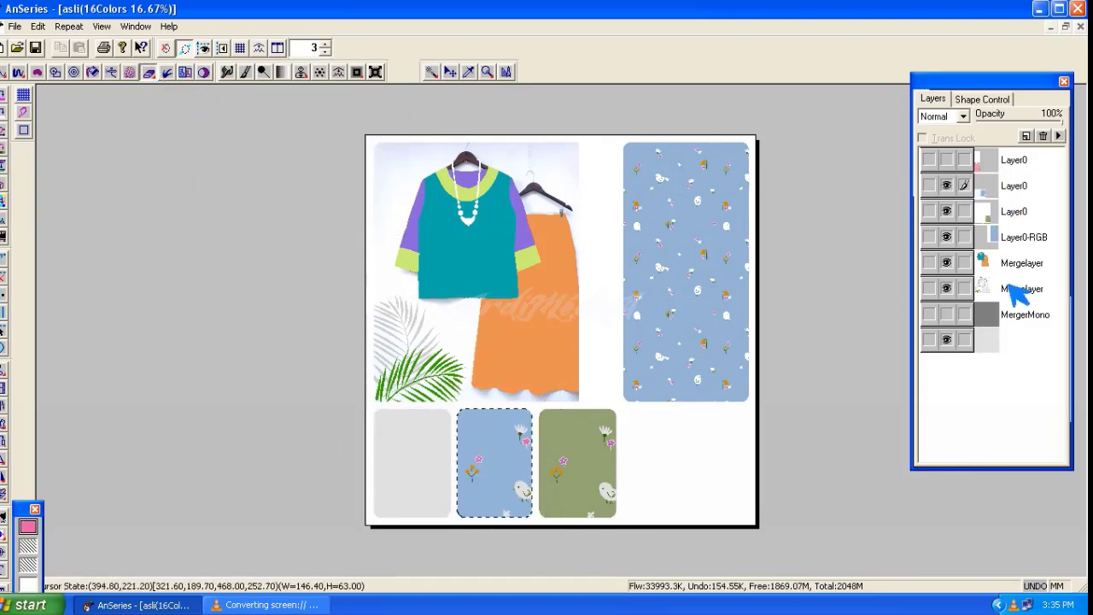
Step: Select the first small panel on the bottom layer and erase the pink pattern outside its rounded outline
click(992, 340)
click(434, 71)
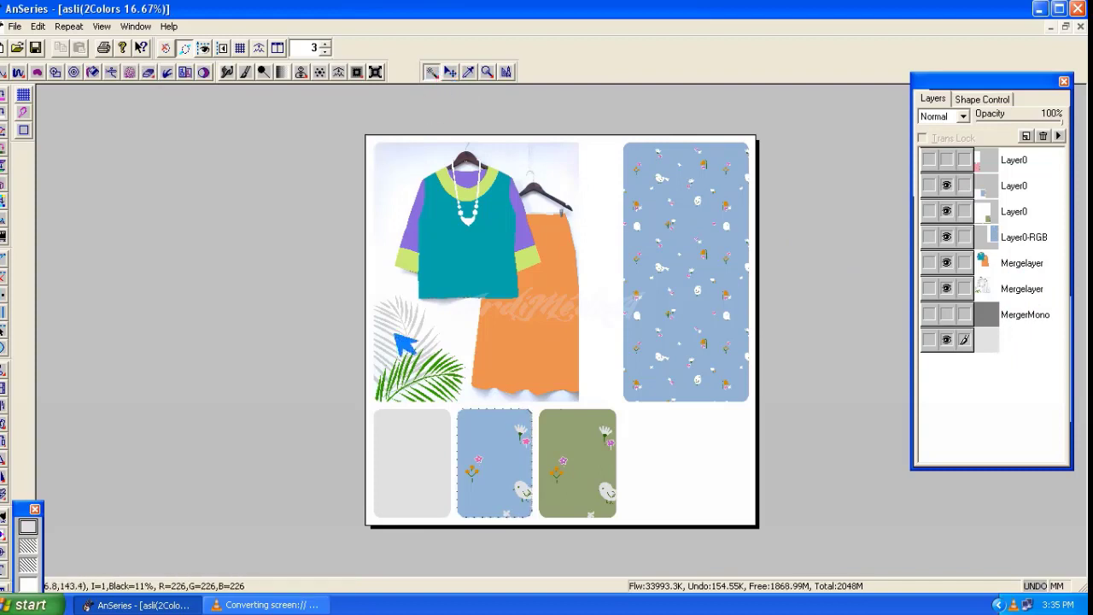
click(1006, 162)
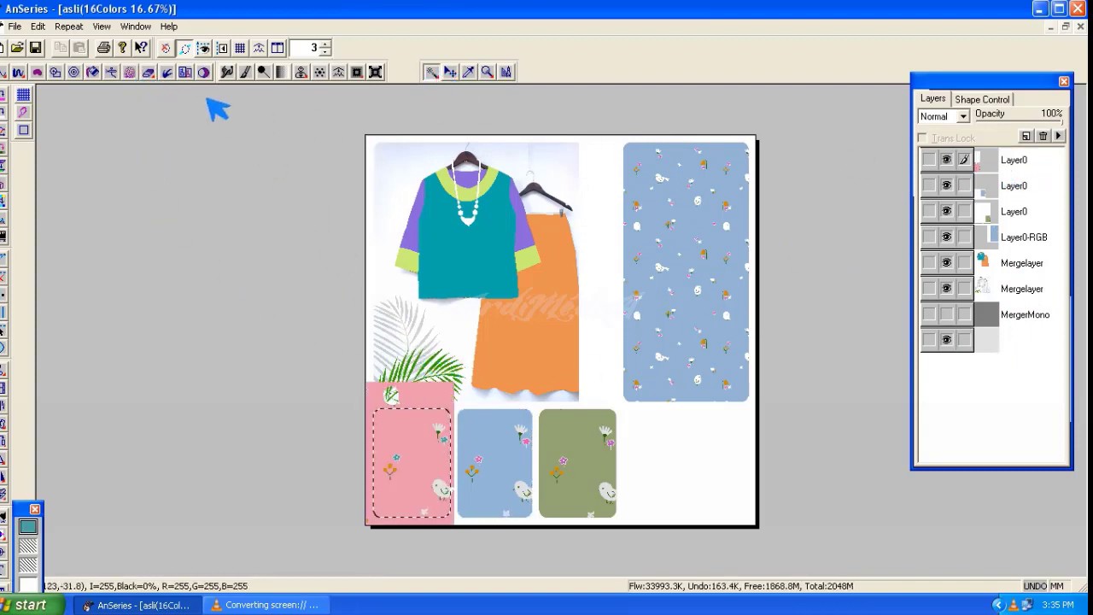
click(149, 75)
drag(336, 304, 435, 343)
mouse_move(431, 347)
mouse_down()
mouse_move(417, 464)
mouse_move(445, 458)
mouse_up()
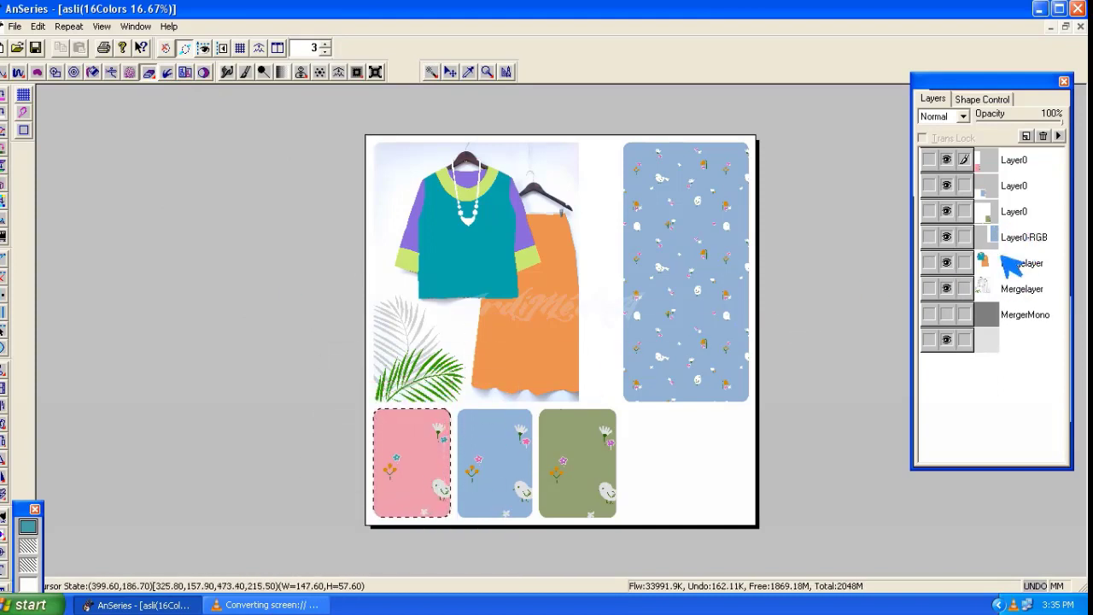
Step: Add a new TrueColor image layer on top of the pink swatch layer
click(1025, 136)
click(577, 295)
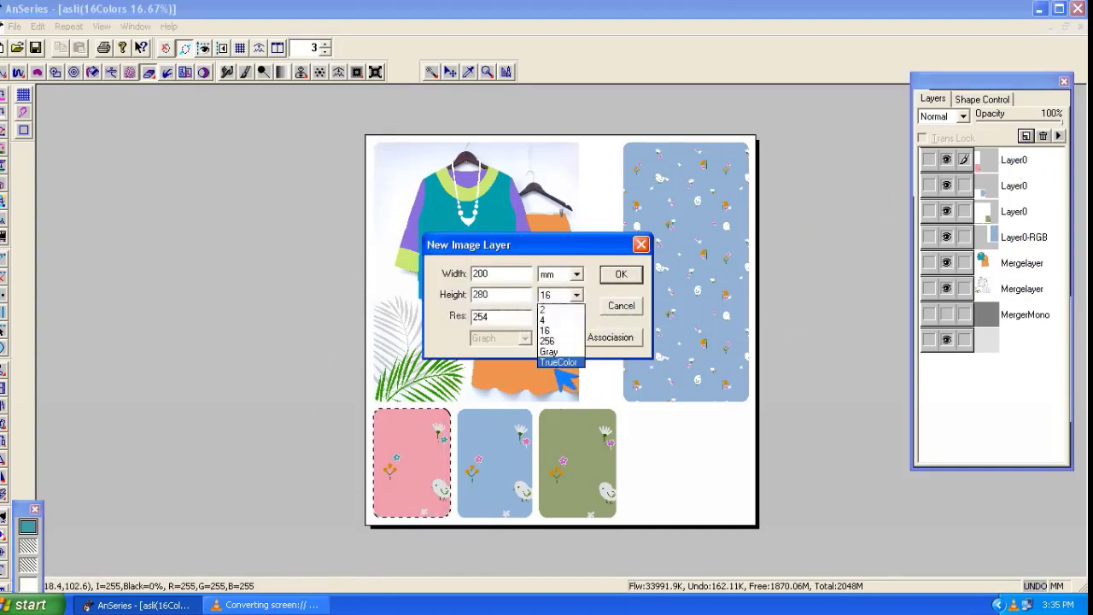
click(558, 363)
click(622, 274)
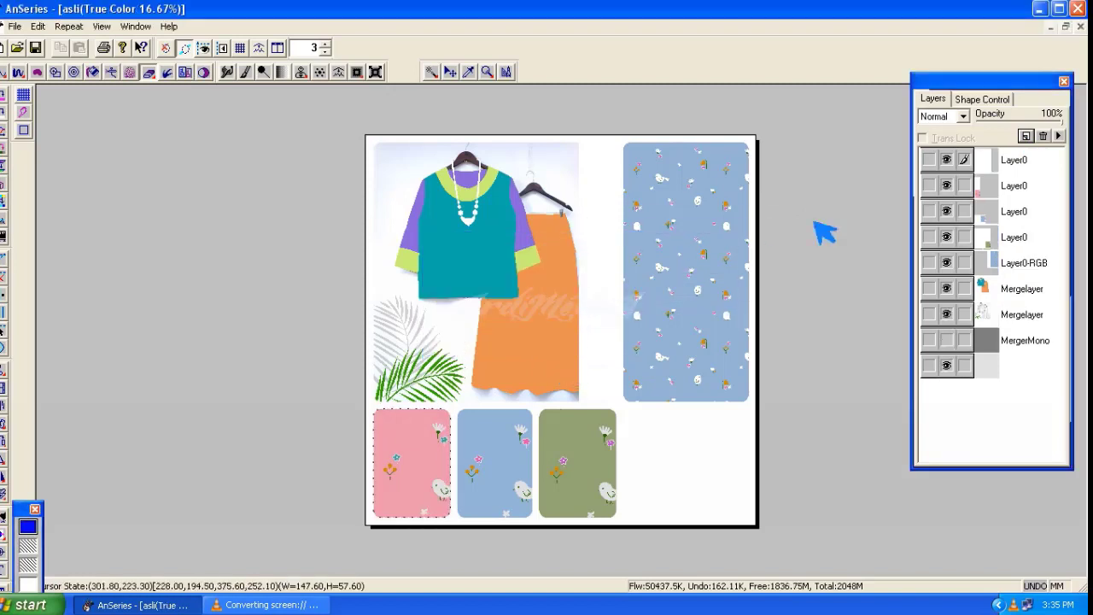
Step: Clear the panel selection and select all teal areas of the blouse body on the coloured garment Mergelayer with Similar Color
click(998, 293)
click(999, 318)
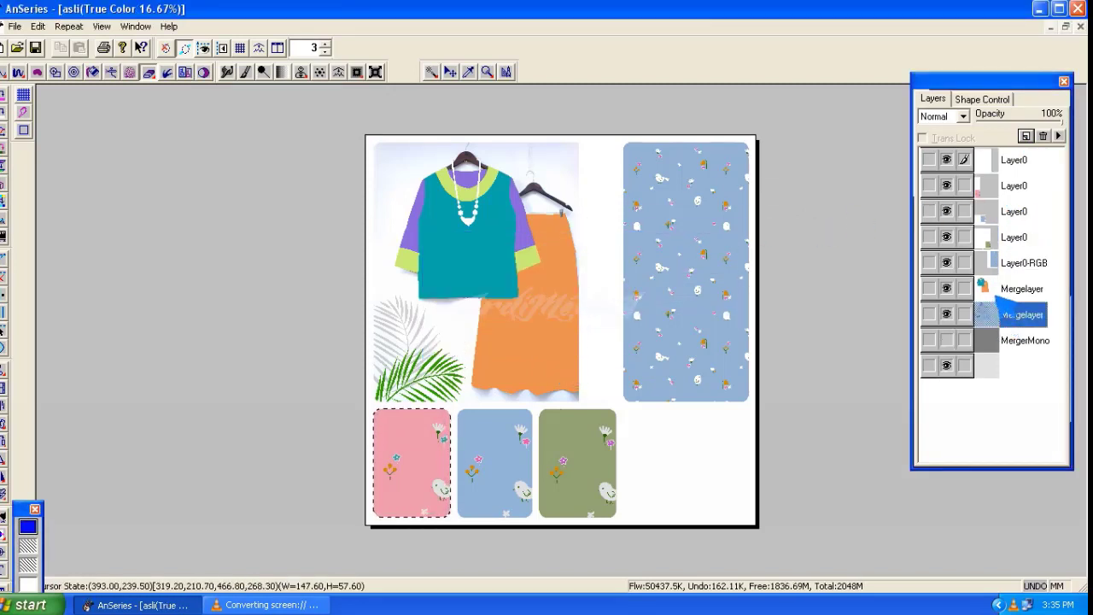
click(998, 292)
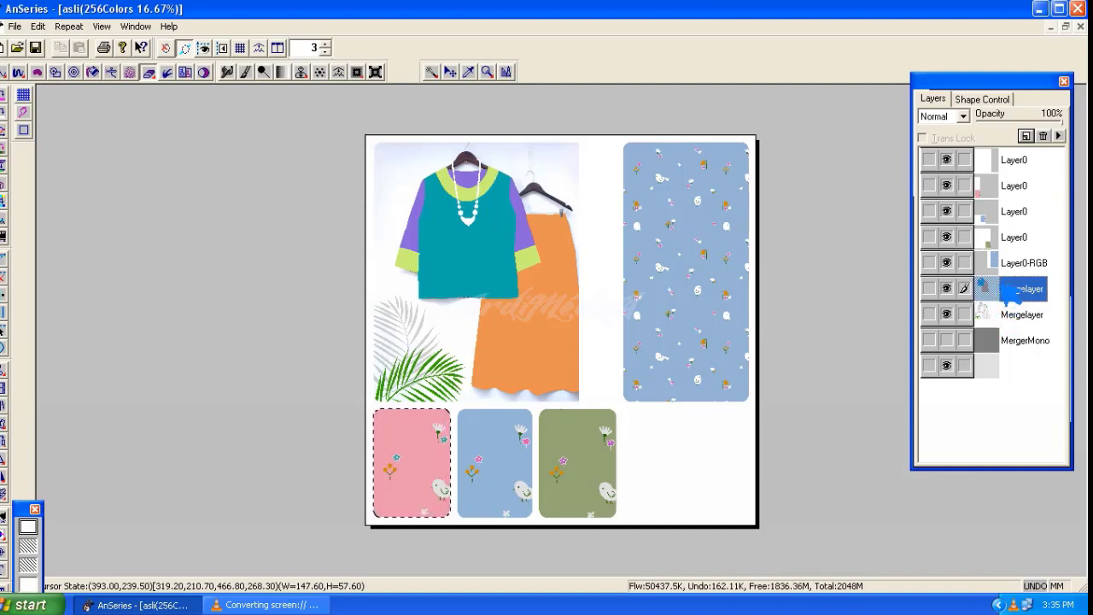
key(ctrl+d)
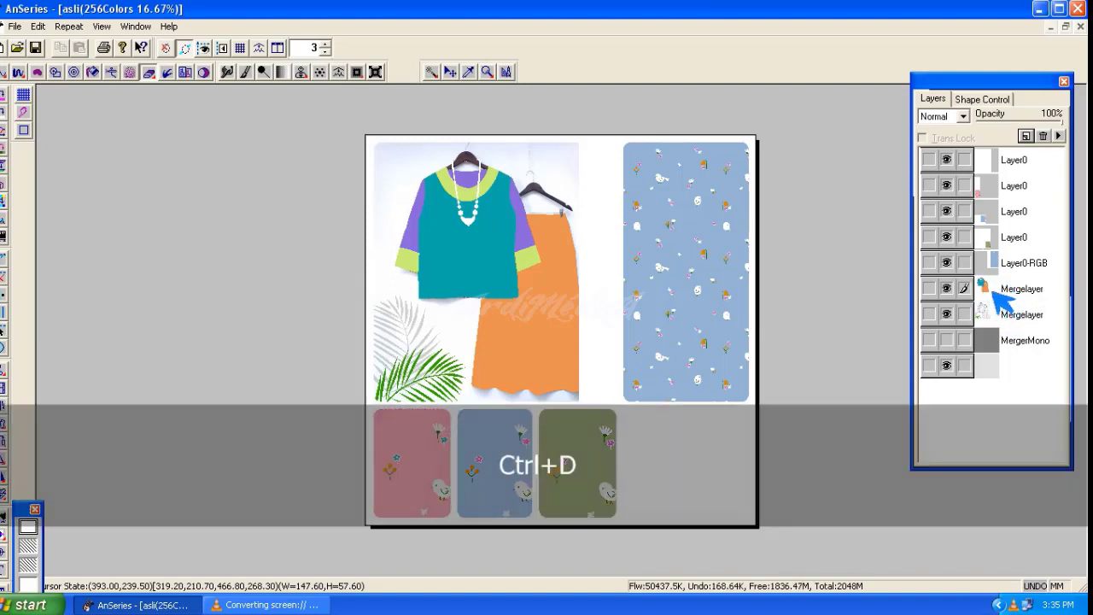
click(431, 71)
click(461, 256)
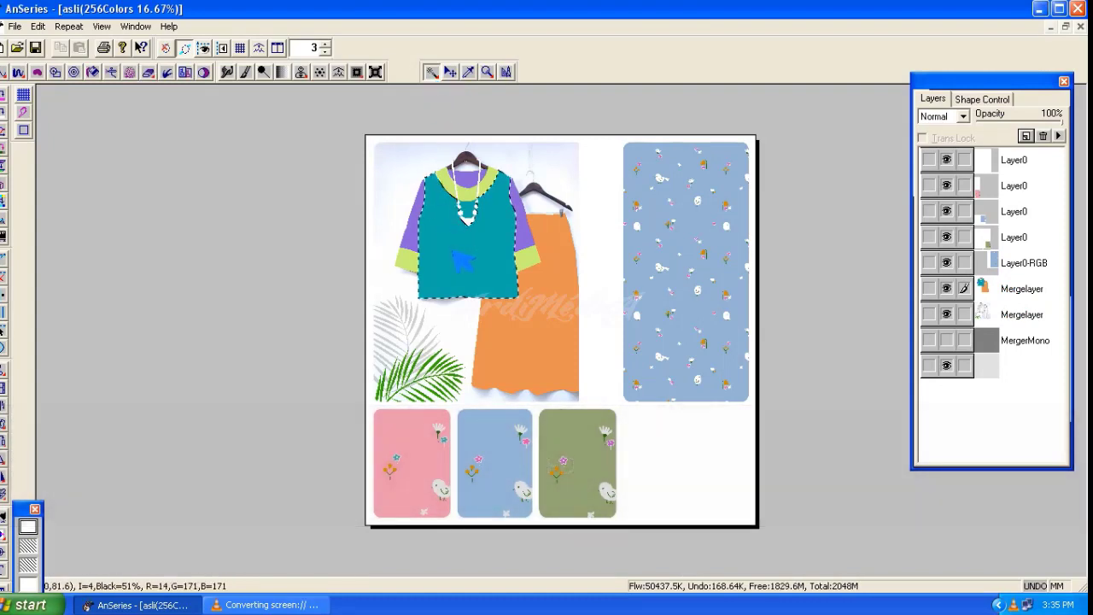
key(b)
click(128, 190)
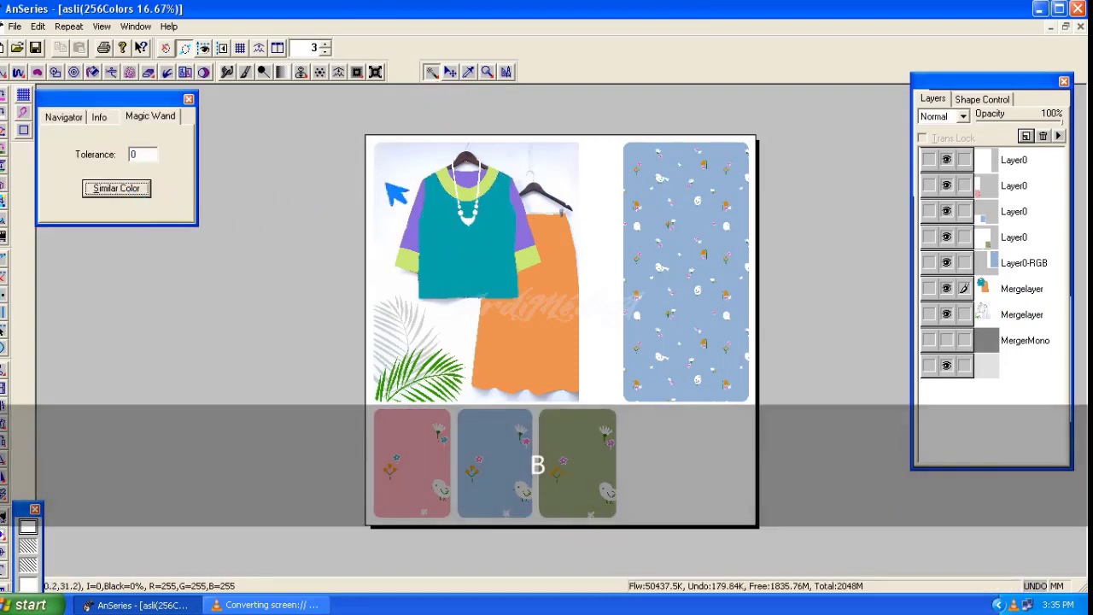
Step: Activate the new TrueColor layer and load the BAJU grid from the BLOUNSE 10 folder
click(1006, 160)
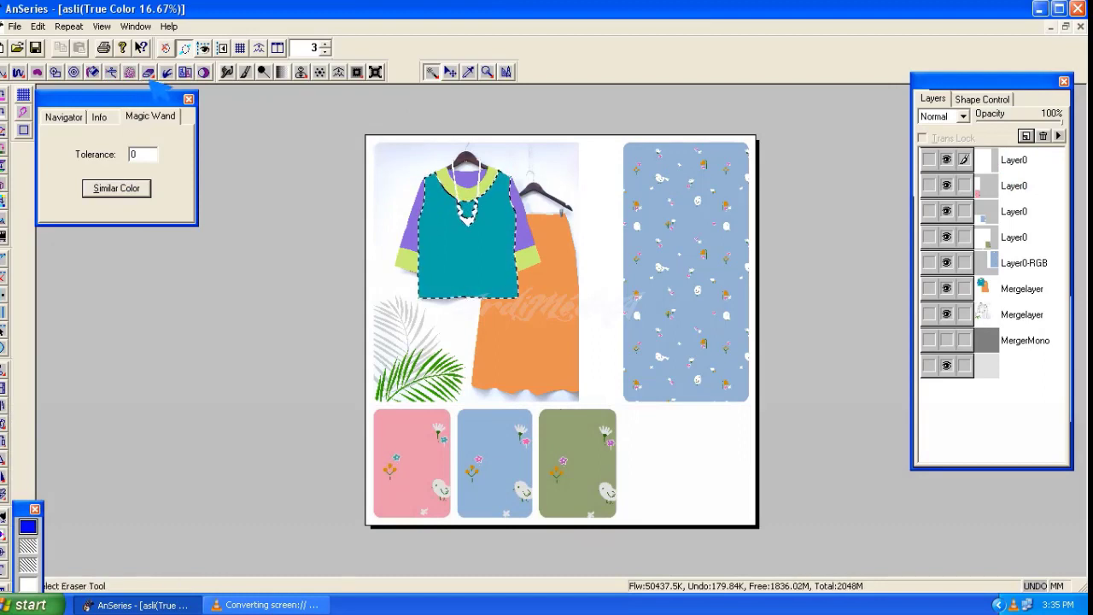
click(25, 96)
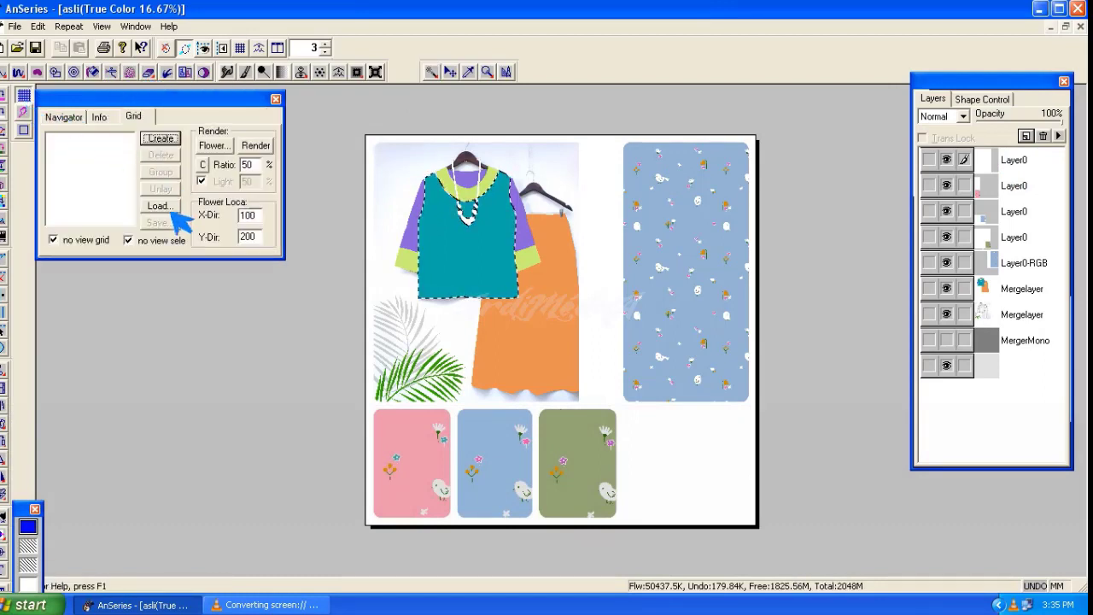
click(170, 211)
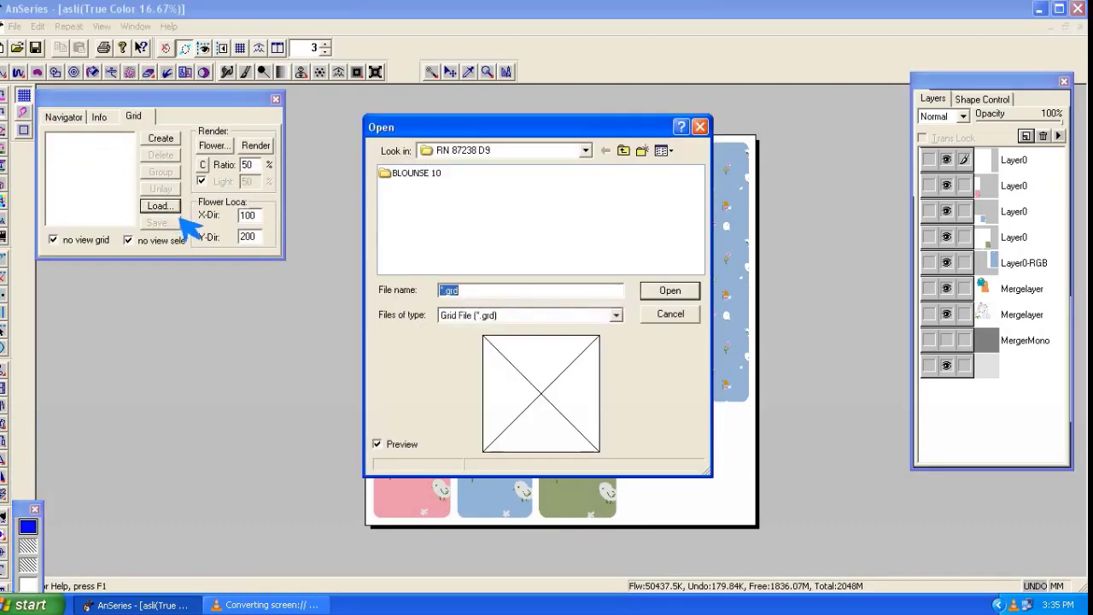
click(439, 175)
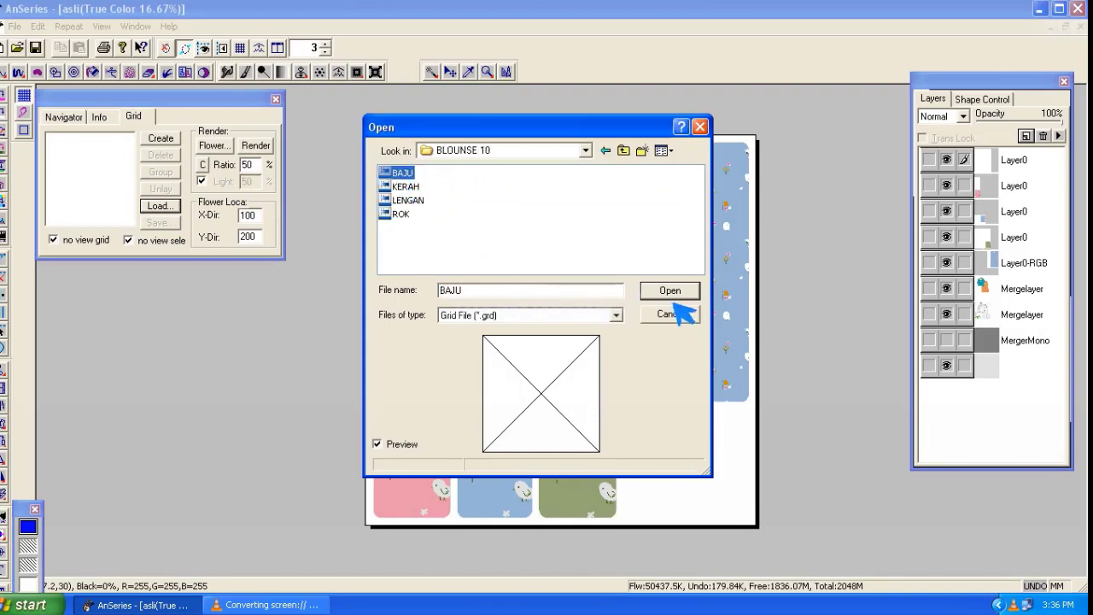
click(670, 291)
Step: Set layer0-rgb2 as the flower pattern, hide the coloured garment layer, and render the pattern onto the blouse body
click(224, 147)
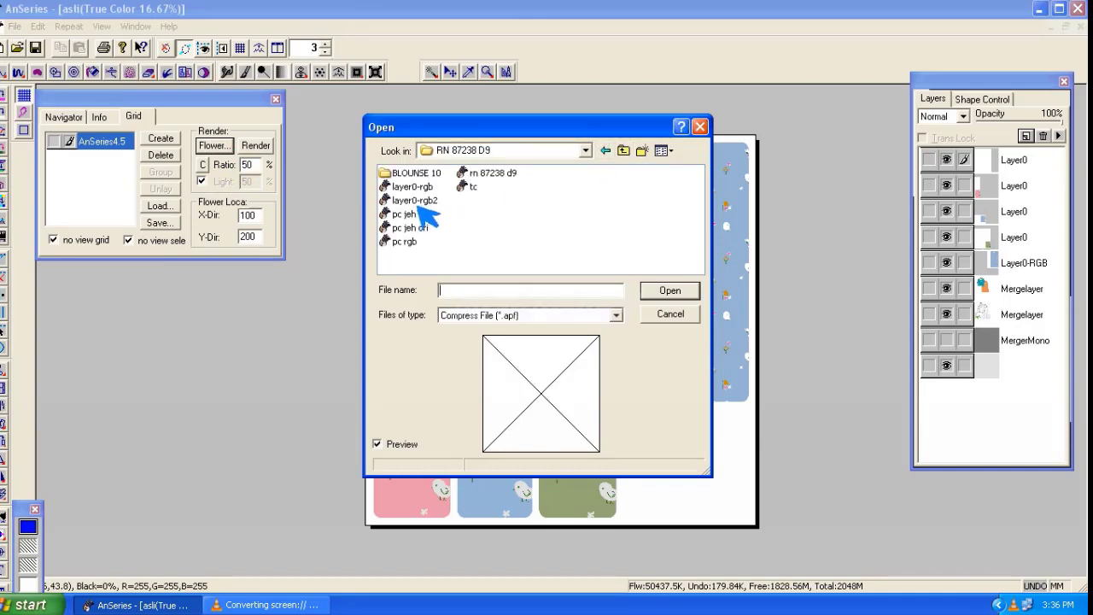
double_click(417, 212)
click(497, 332)
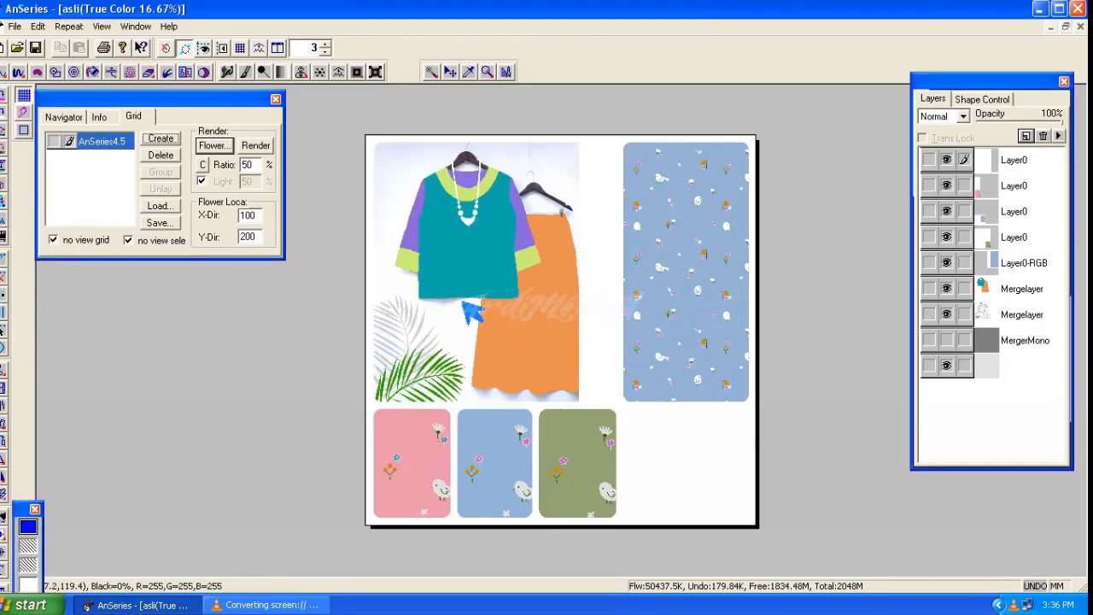
click(187, 53)
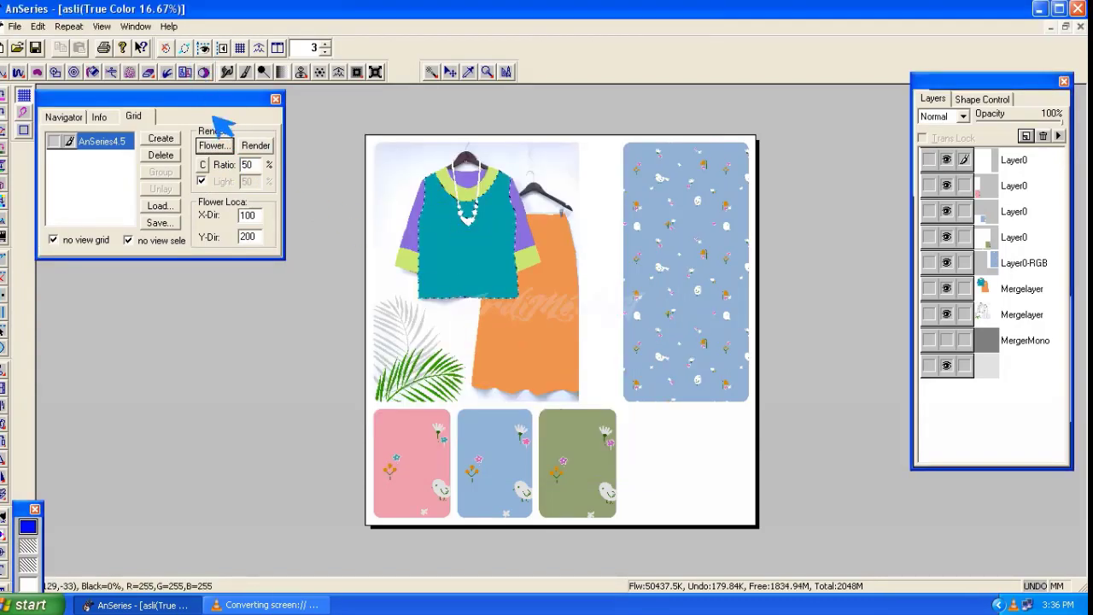
click(948, 288)
click(256, 146)
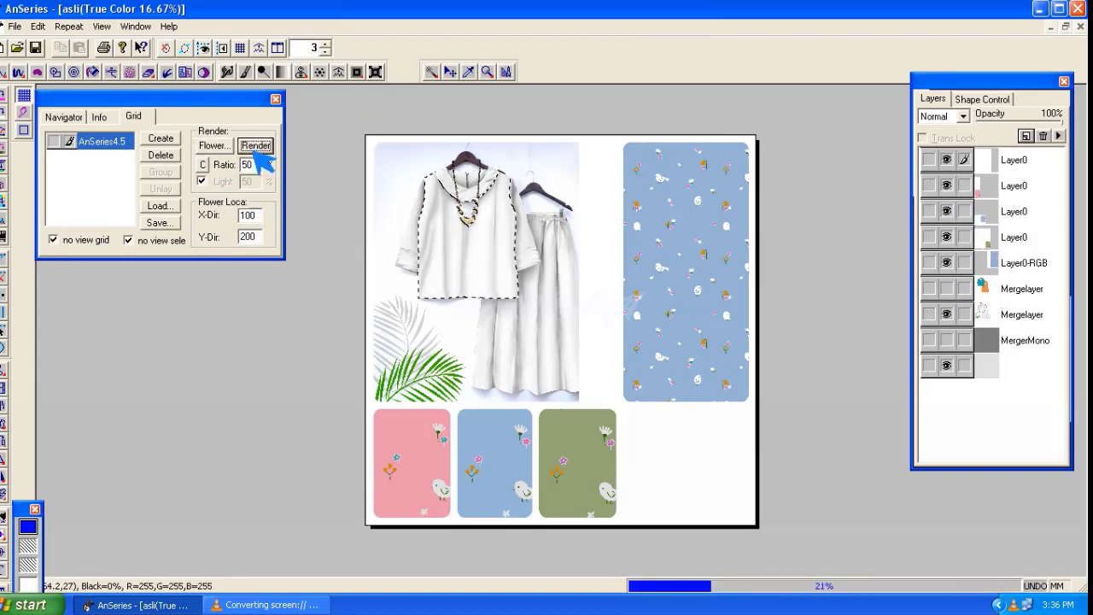
Step: Select all purple sleeve and inner back areas of the blouse on the coloured garment Mergelayer with Similar Color
click(996, 291)
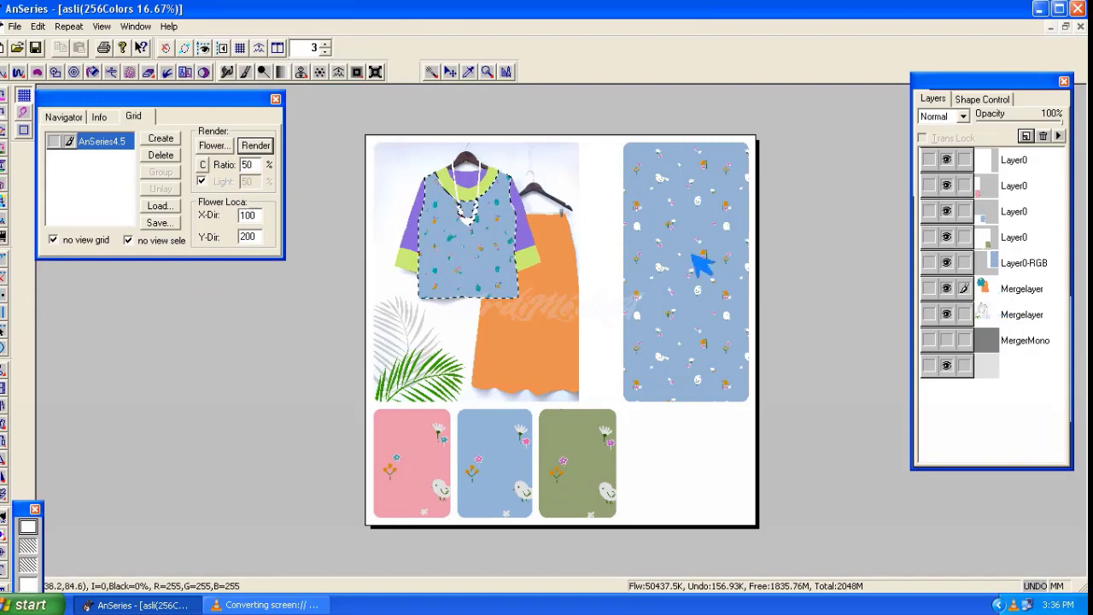
click(432, 72)
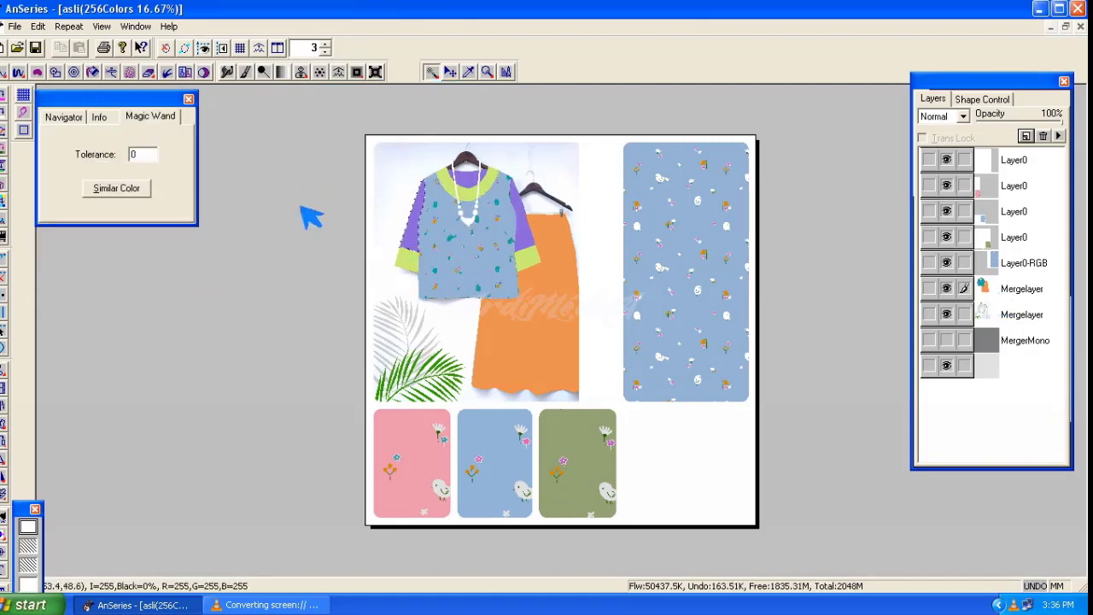
click(128, 190)
Step: On the topmost Layer0, replace the blouse body grid with the LENGAN grid and render the flower pattern onto the sleeves
click(1008, 162)
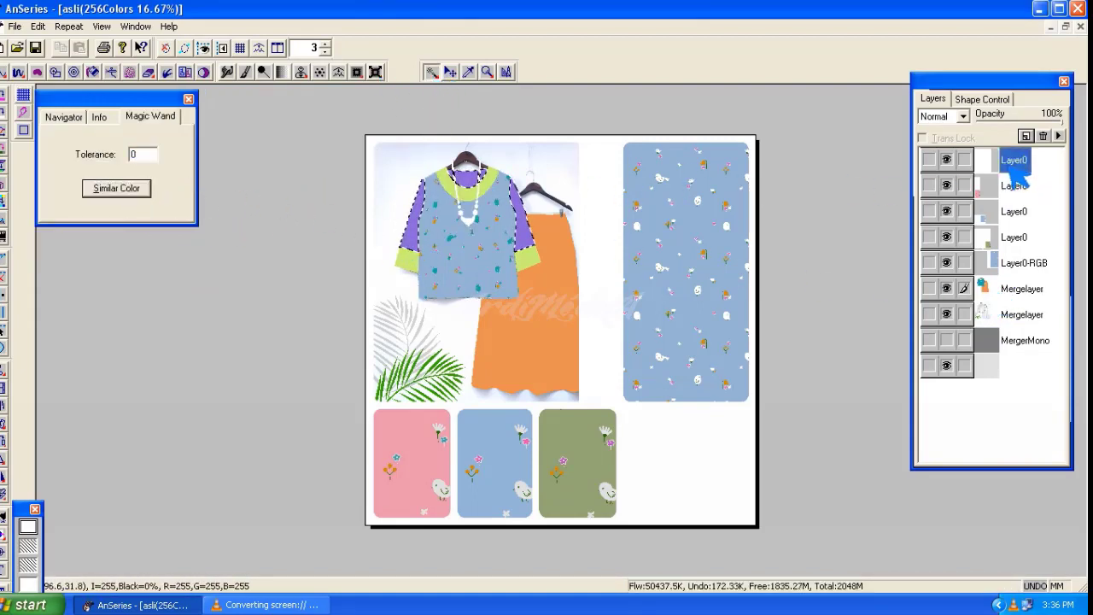
click(25, 96)
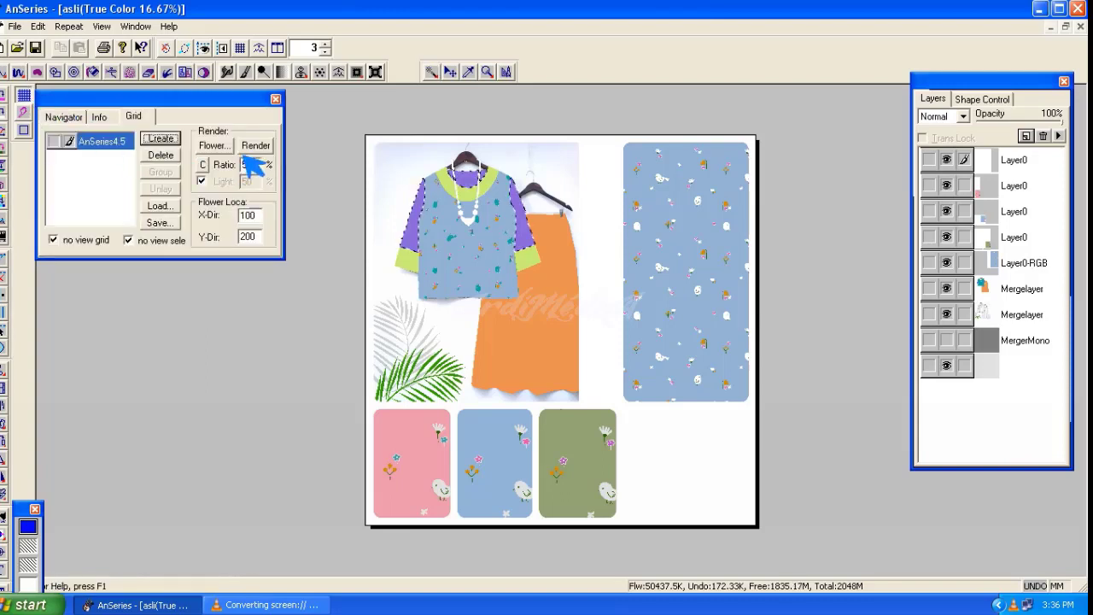
click(161, 154)
click(171, 207)
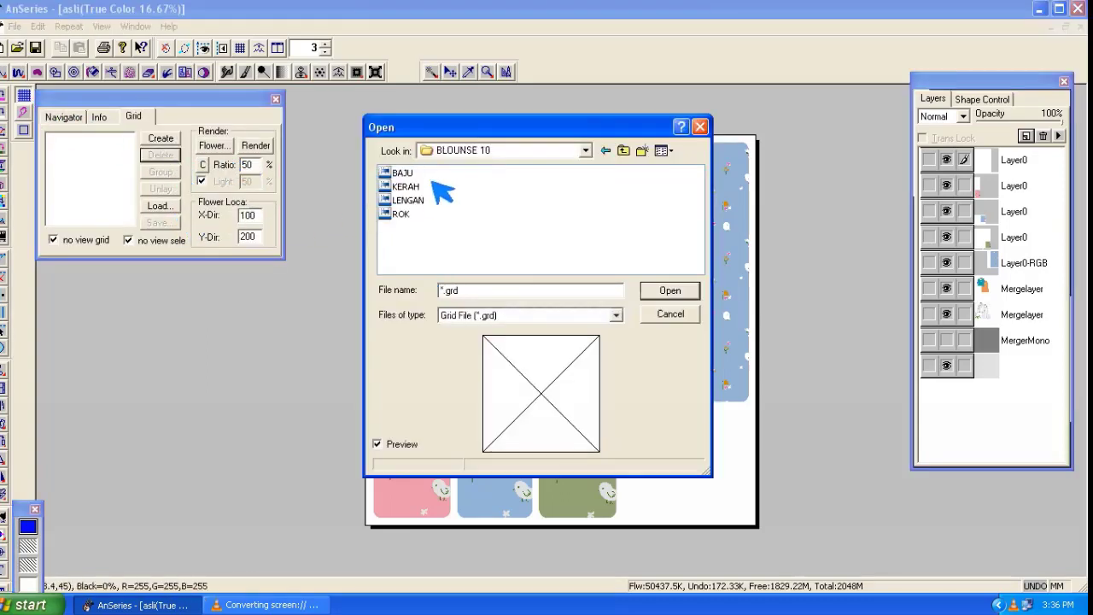
click(670, 291)
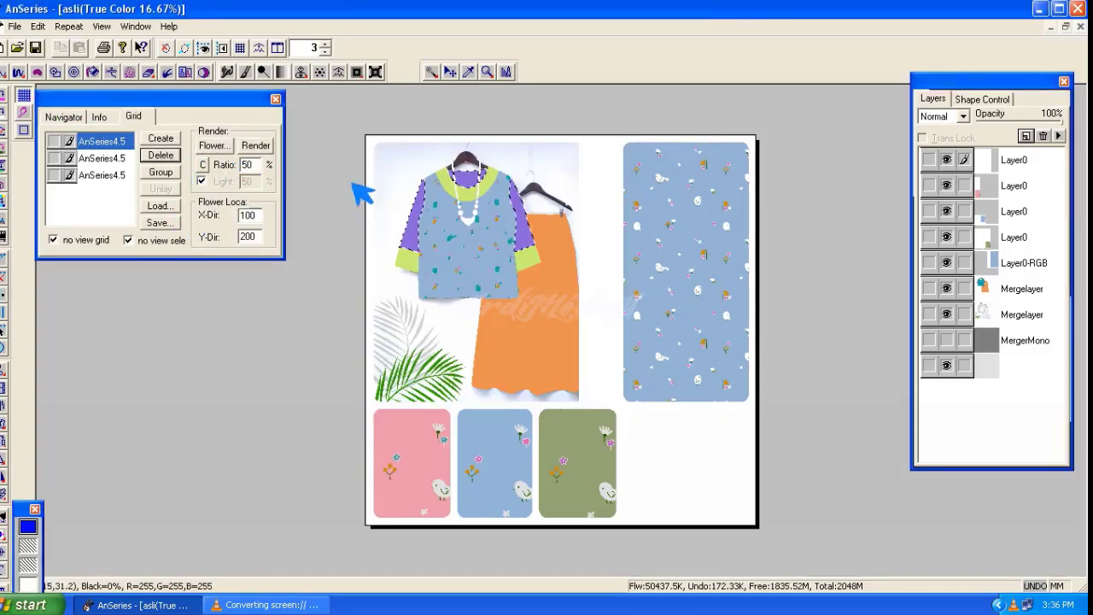
click(256, 146)
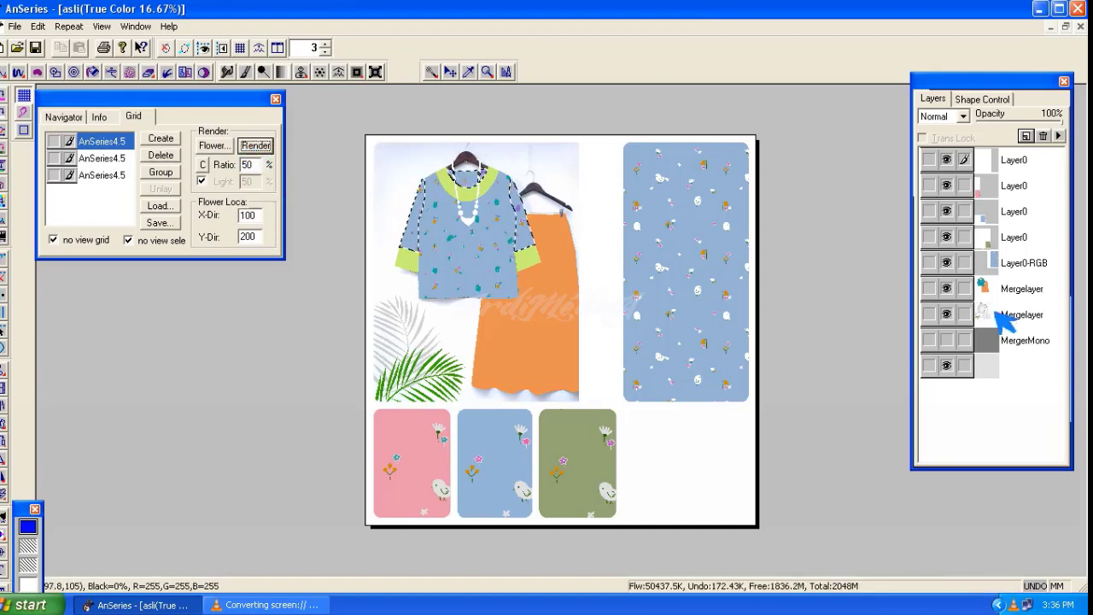
Step: Delete the three sleeve grids and select all lime green collar and cuff areas on the coloured garment Mergelayer with Similar Color
click(1021, 288)
click(169, 157)
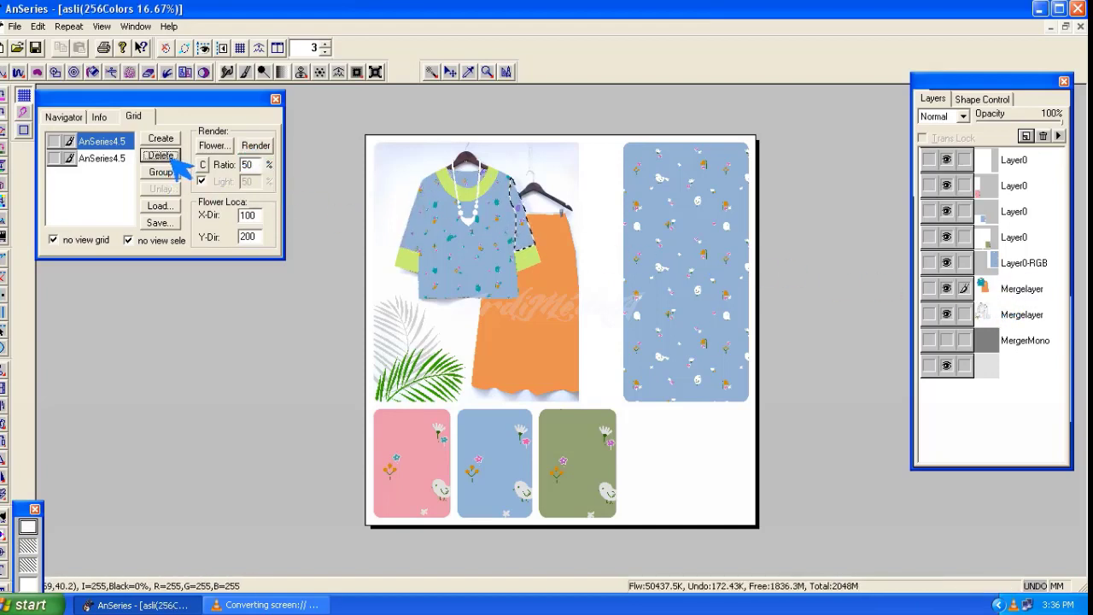
click(169, 157)
click(169, 157)
click(432, 73)
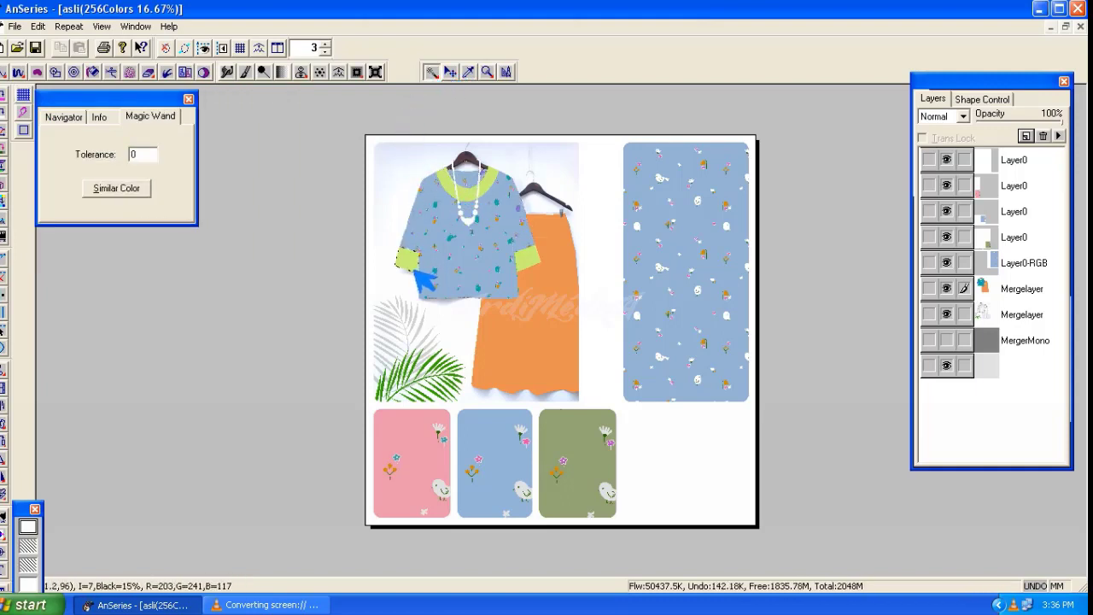
click(147, 190)
Step: On the topmost Layer0, load the KERAH grid, render the flower pattern onto the collar and cuffs, and clear the selection
click(1011, 161)
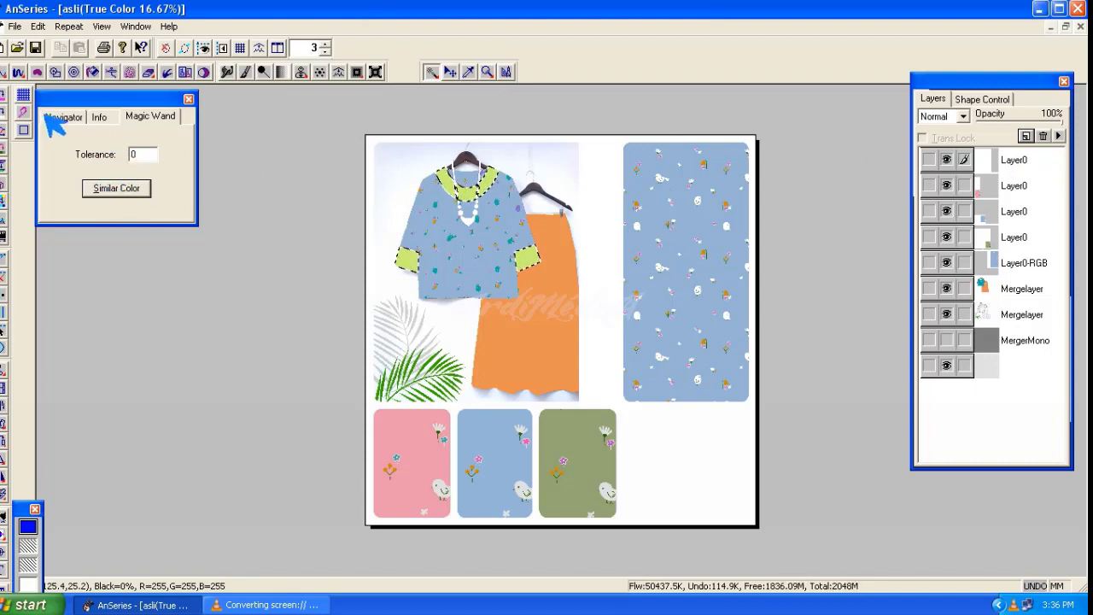
click(23, 95)
click(175, 211)
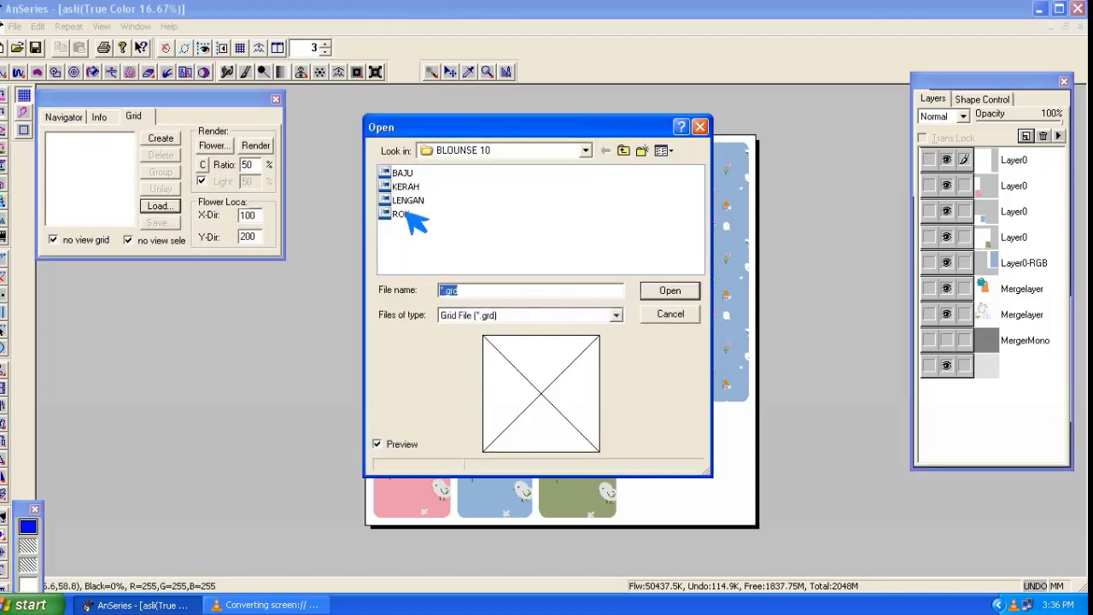
double_click(397, 185)
click(255, 145)
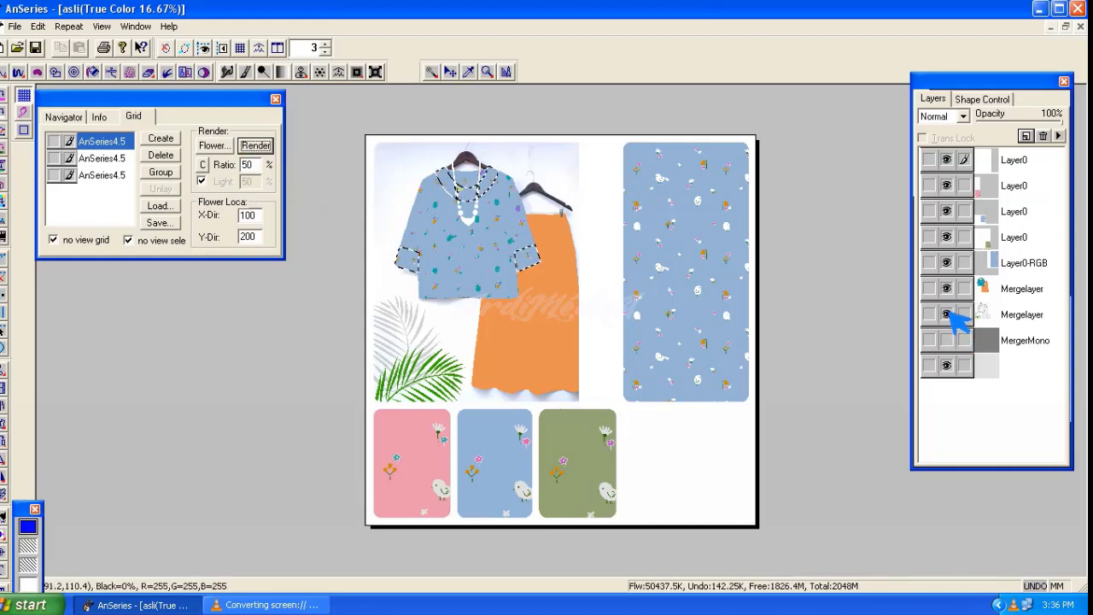
key(ctrl+d)
Step: Select the orange skirt area on the coloured garment Mergelayer with the Magic Wand
click(996, 316)
click(1012, 289)
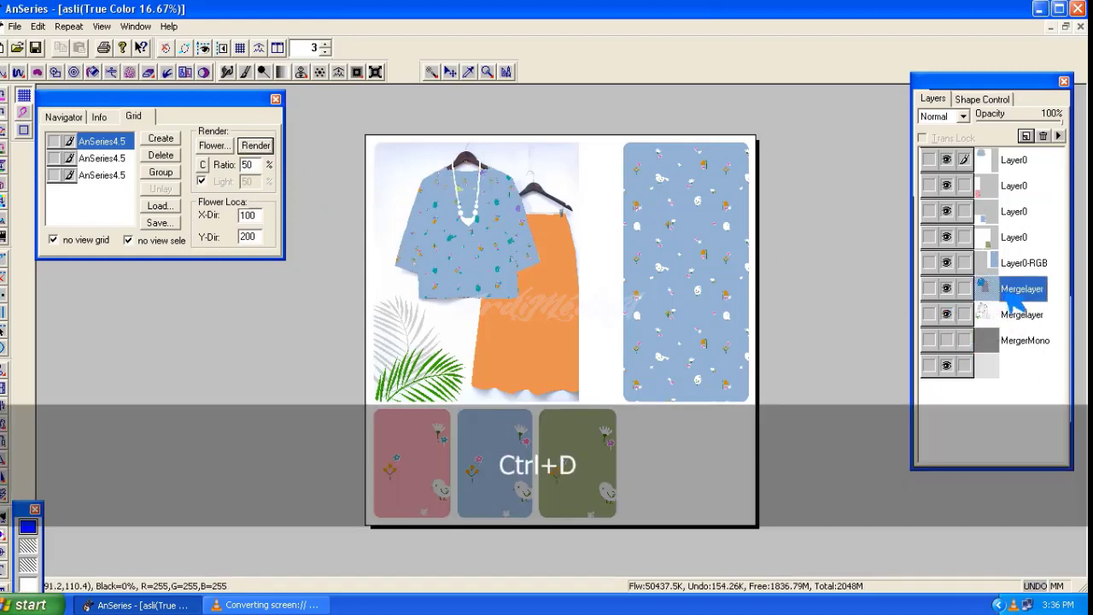
click(433, 71)
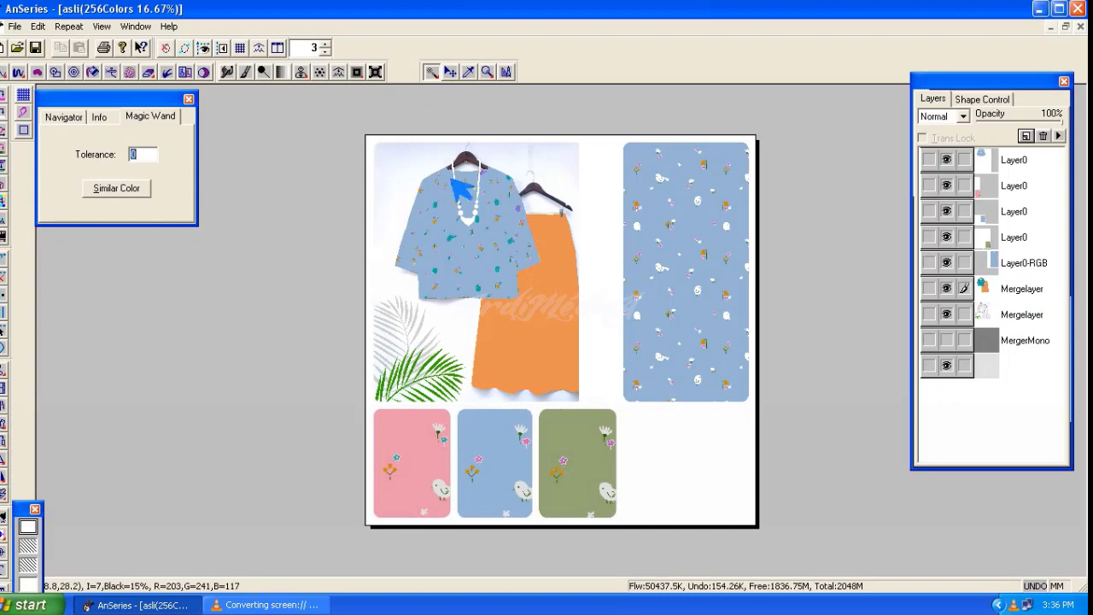
click(531, 314)
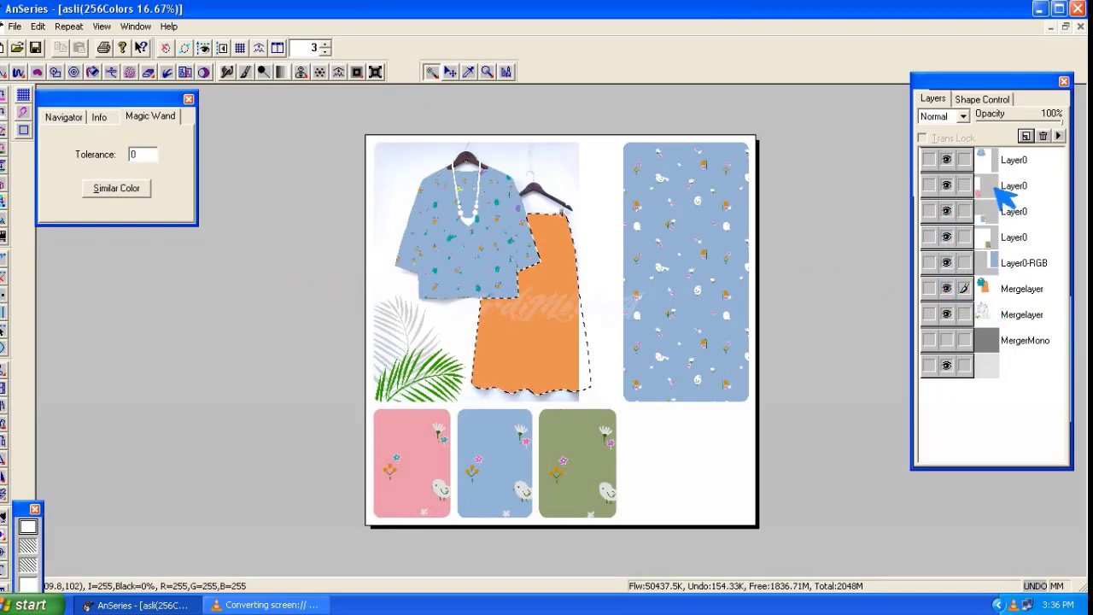
Step: On the topmost Layer0, replace the collar grids with the ROK grid and render the flower pattern onto the skirt
click(1005, 160)
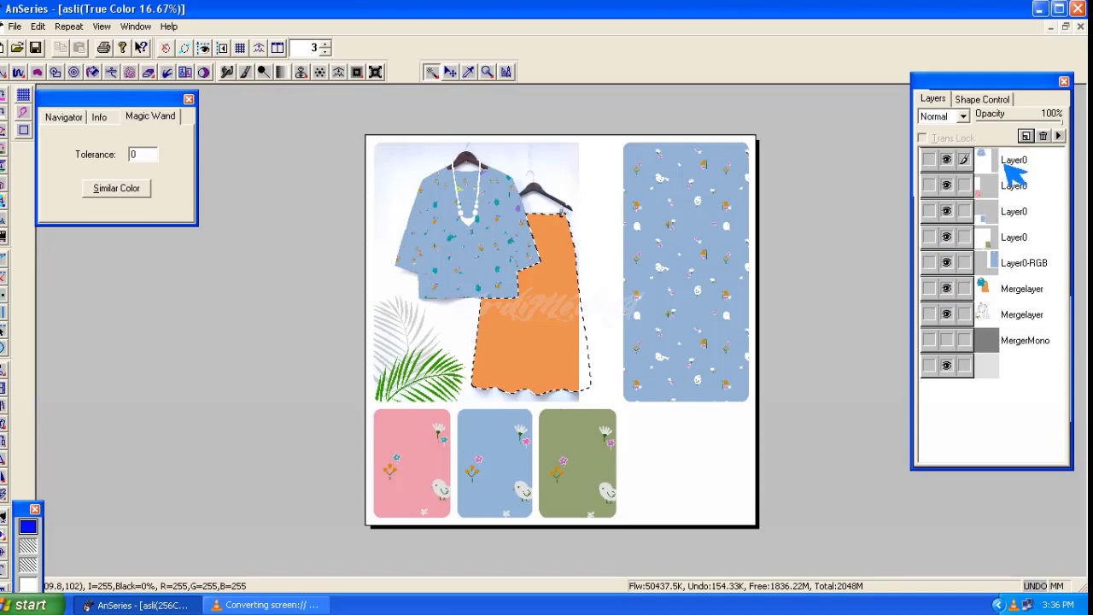
click(25, 98)
click(159, 155)
click(160, 154)
click(160, 154)
click(160, 206)
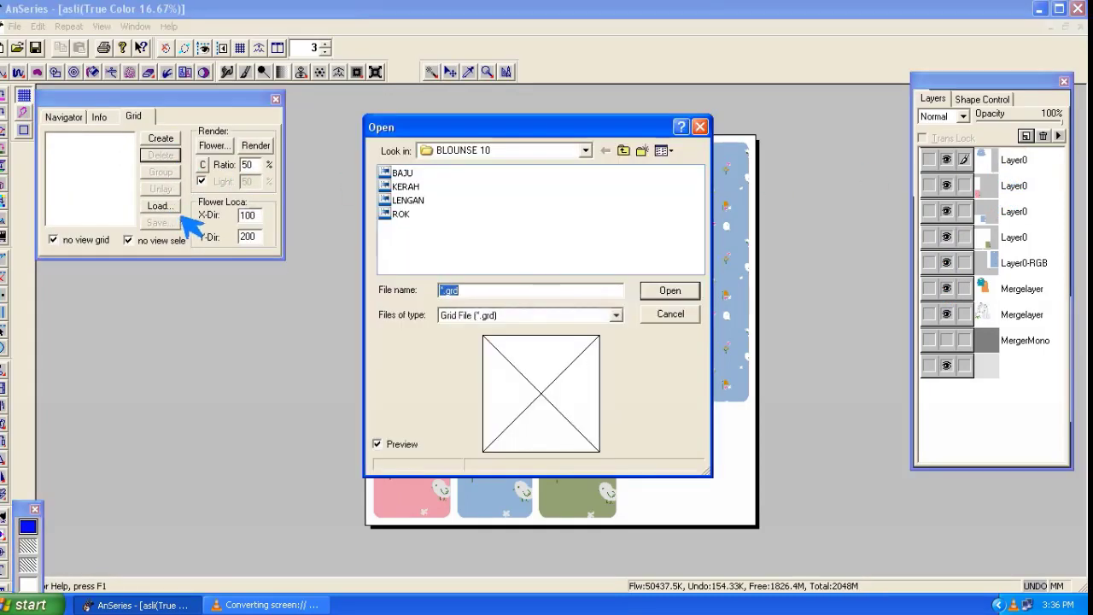
click(401, 213)
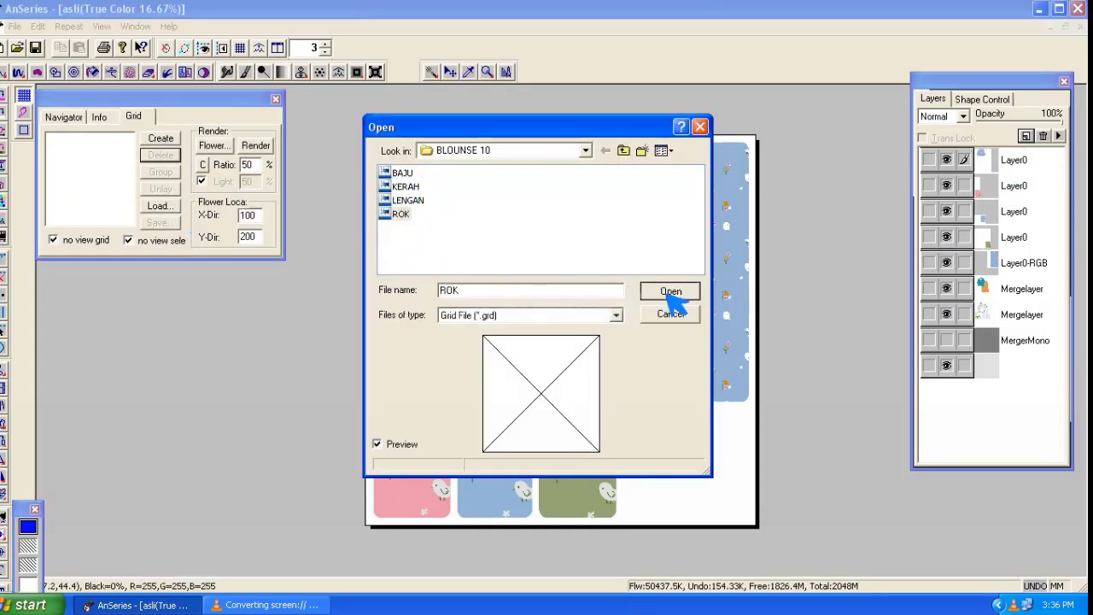
click(669, 290)
click(257, 147)
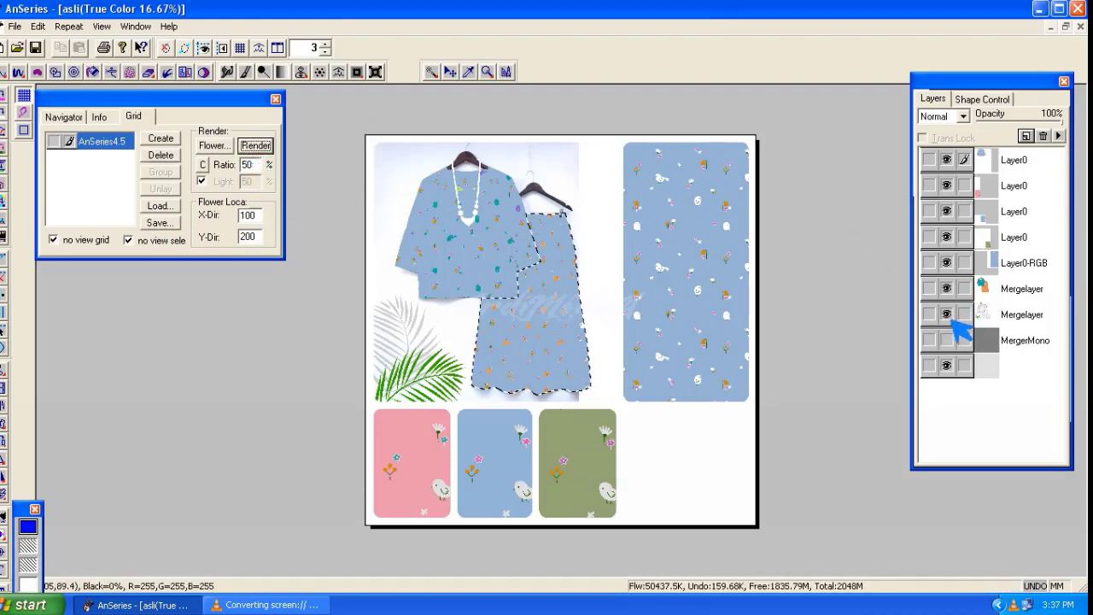
Step: Hide the bottom layer and the coloured garment Mergelayer, set the rendered pattern layer's blending mode to DyeMix, and clear the selection
click(947, 367)
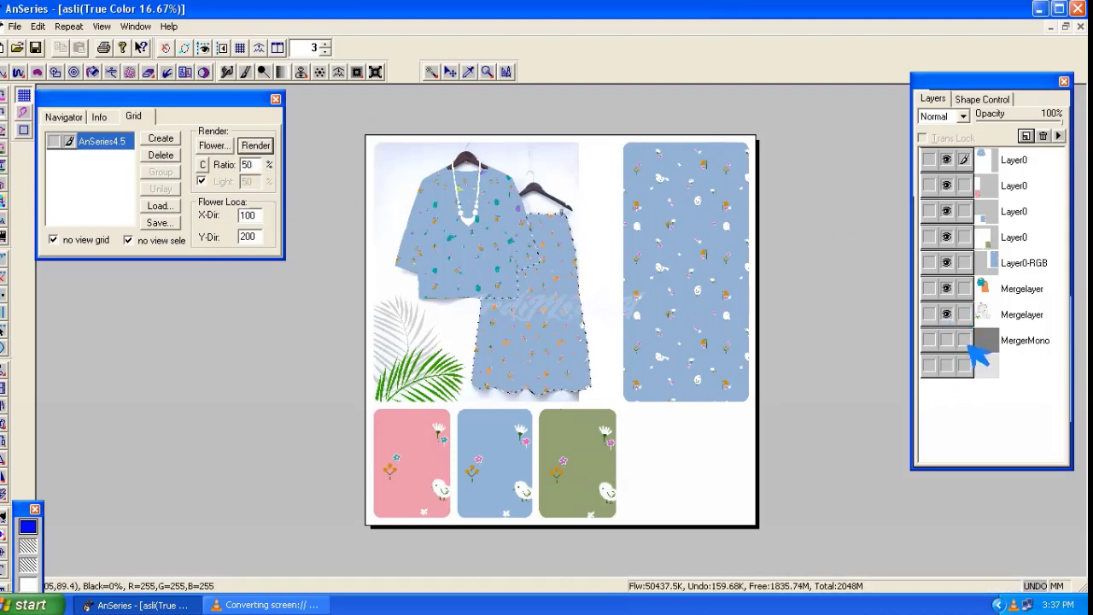
click(963, 116)
click(936, 148)
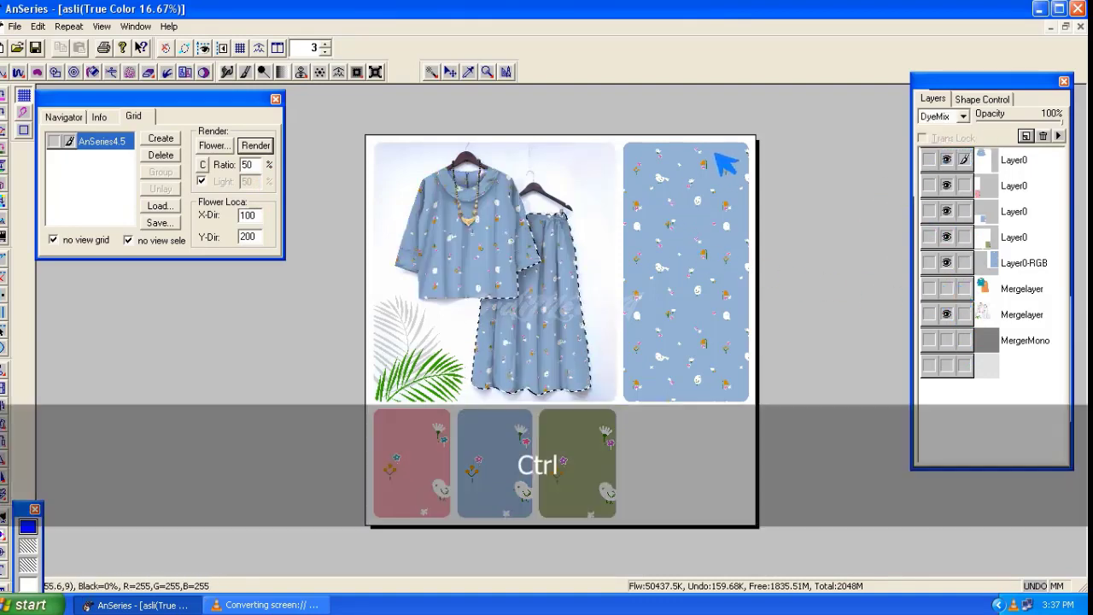
key(ctrl+d)
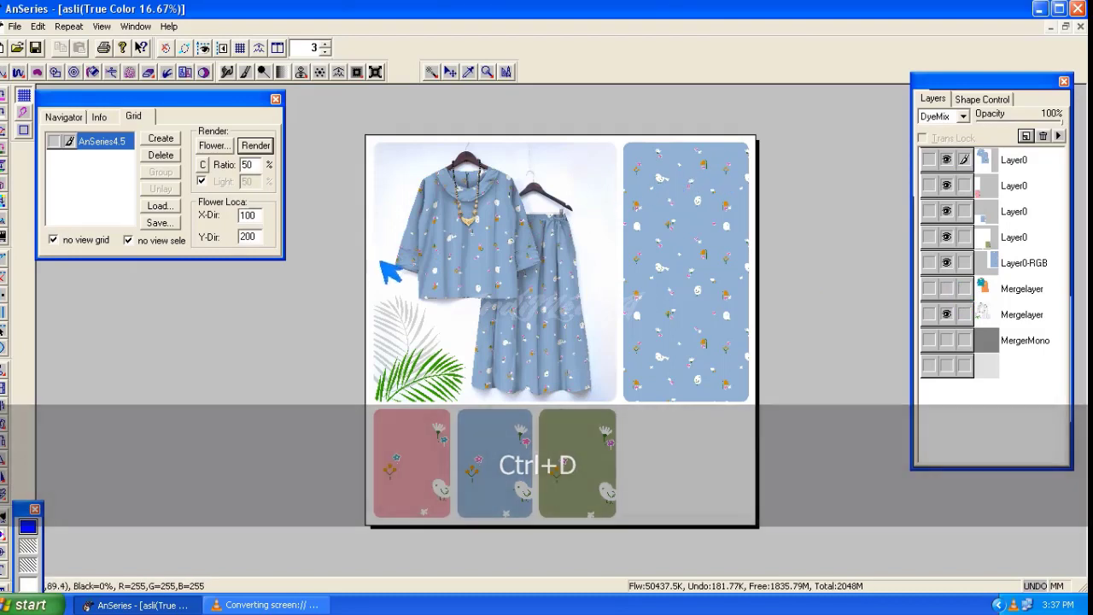
key(KP_Add)
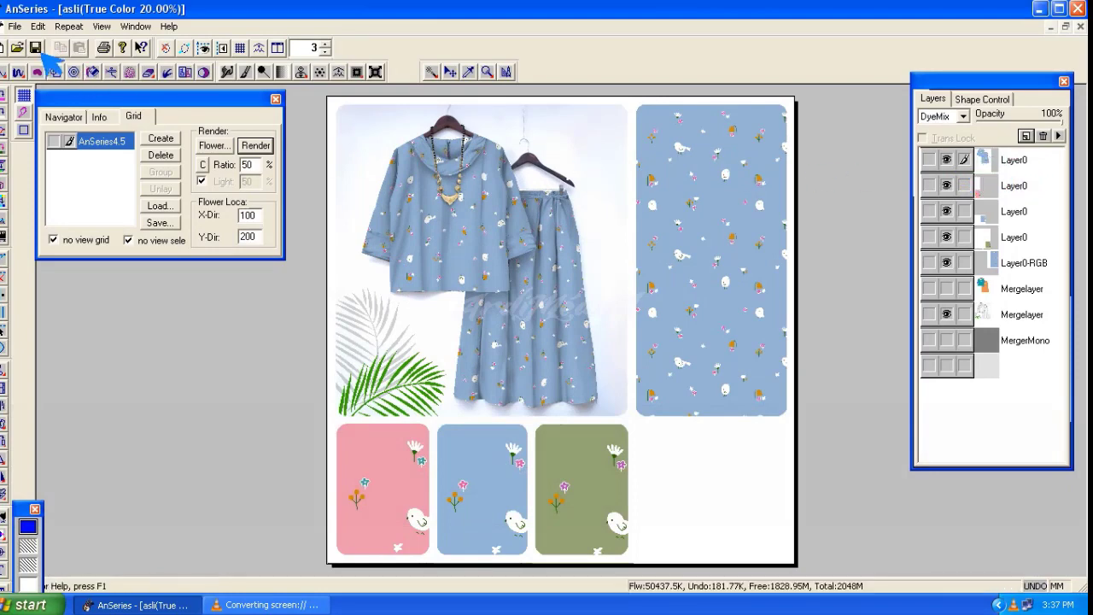
click(17, 48)
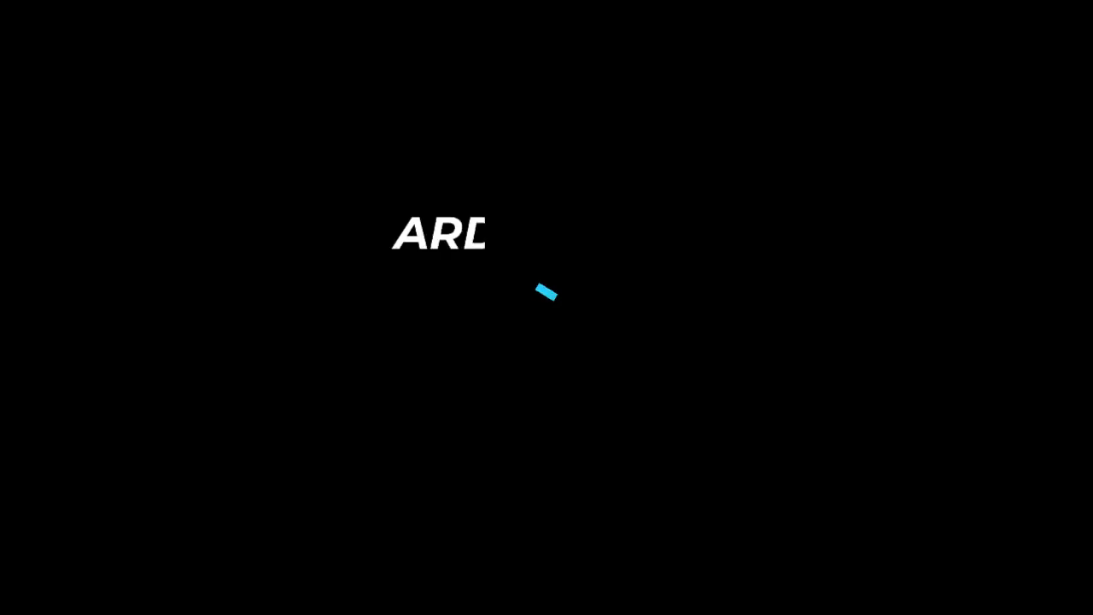